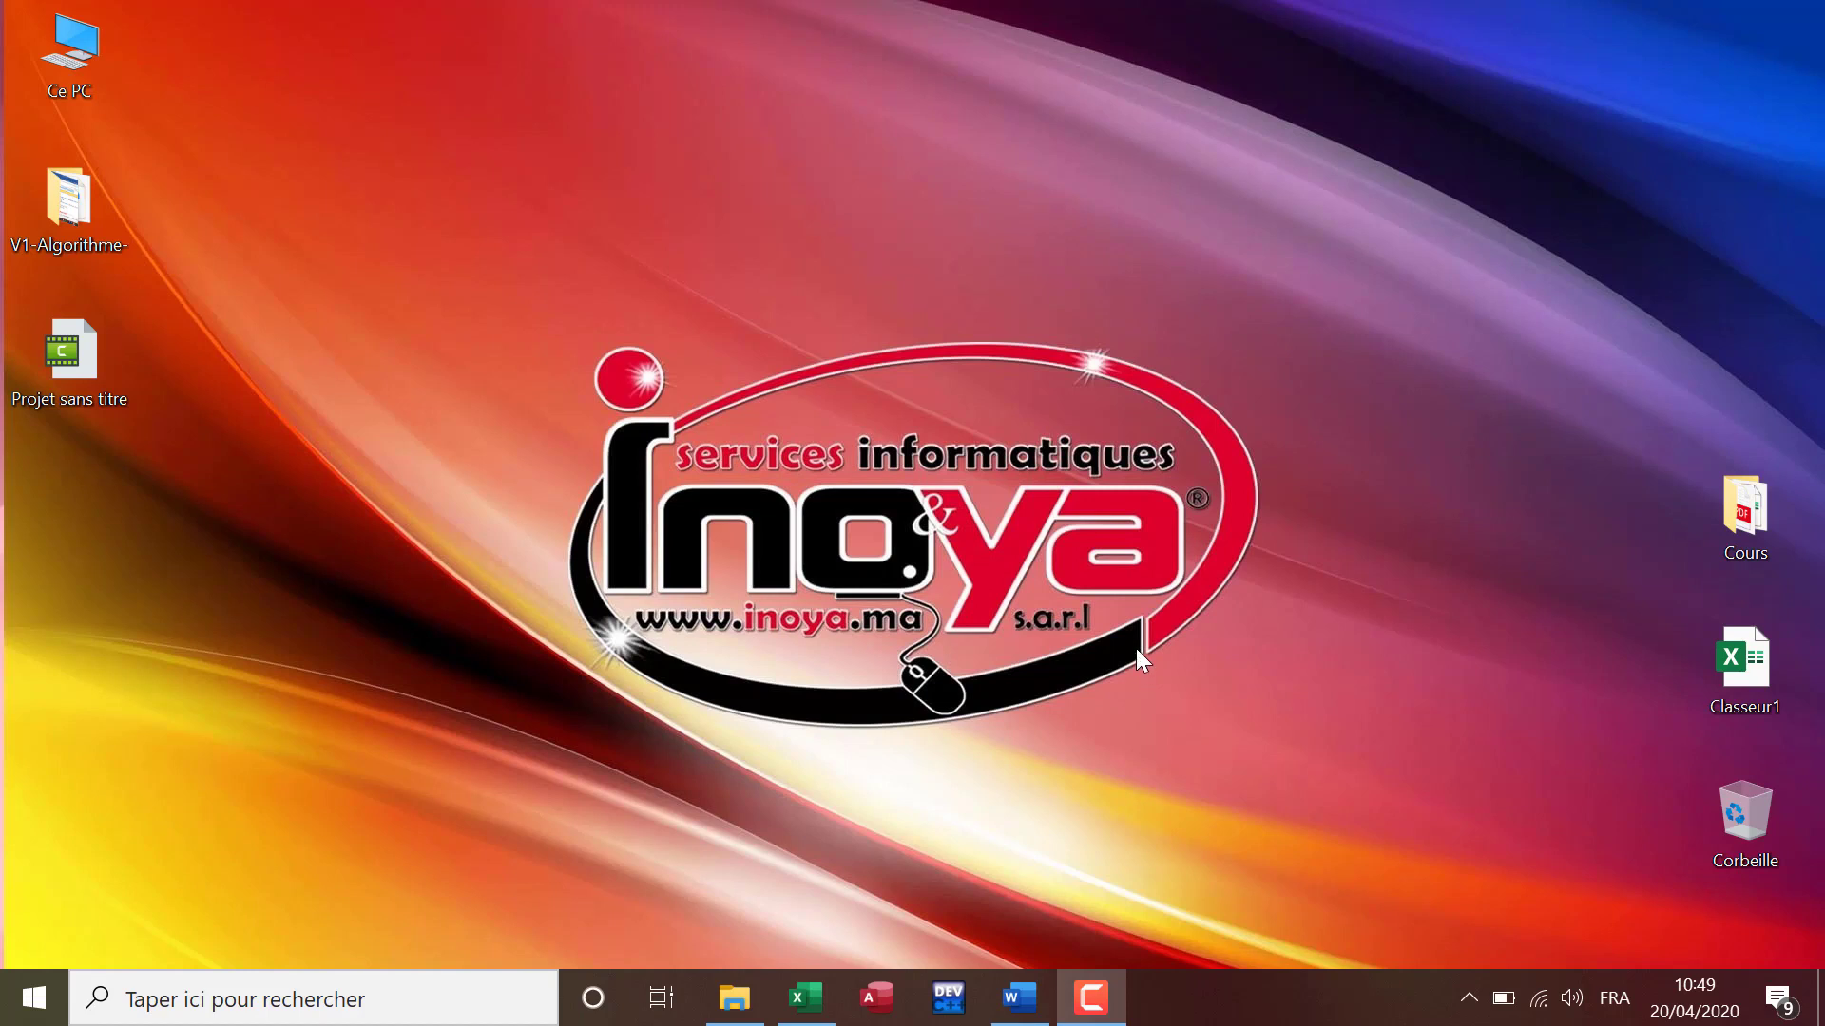
Bring up the Word exercise sheet and scroll through the grade table and Travail à Faire list.
{"action": "left_click", "coordinate": [1019, 998]}
{"action": "scroll", "coordinate": [1058, 624], "scroll_direction": "up", "scroll_amount": 2}
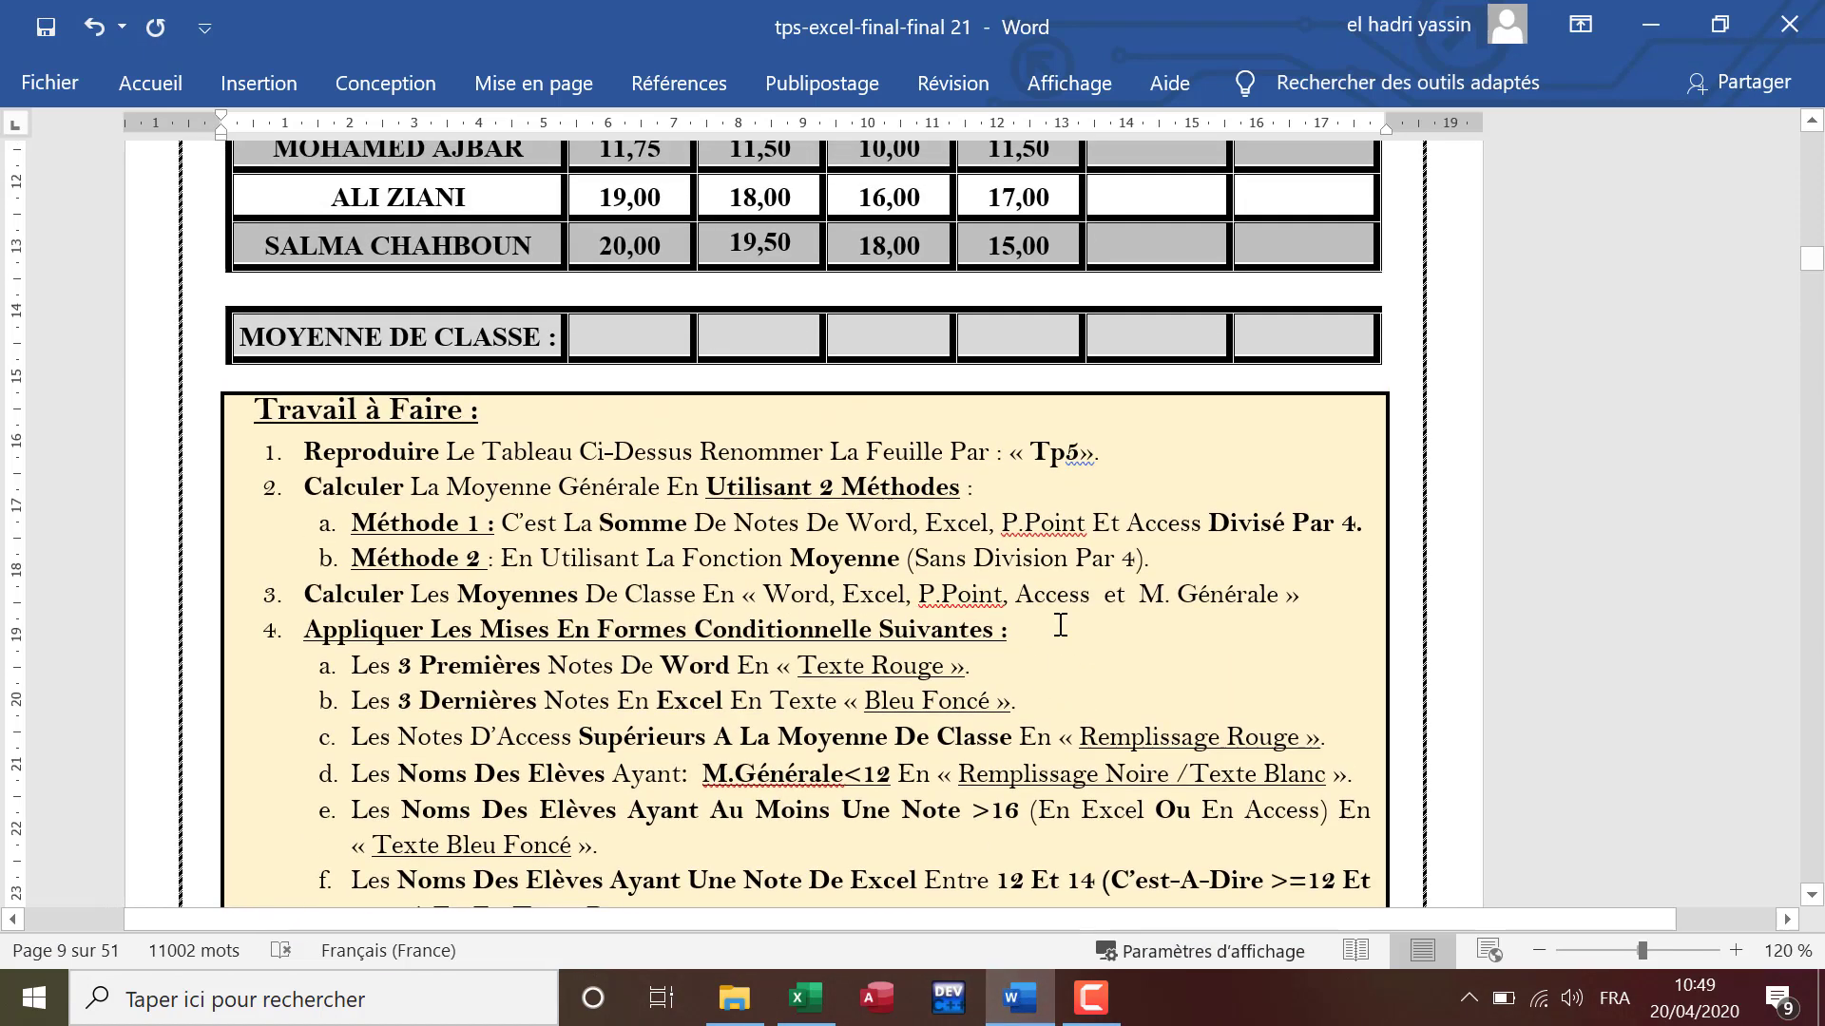
{"action": "scroll", "coordinate": [951, 570], "scroll_direction": "up", "scroll_amount": 4}
{"action": "scroll", "coordinate": [665, 380], "scroll_direction": "up", "scroll_amount": 3}
{"action": "scroll", "coordinate": [361, 257], "scroll_direction": "up", "scroll_amount": 1}
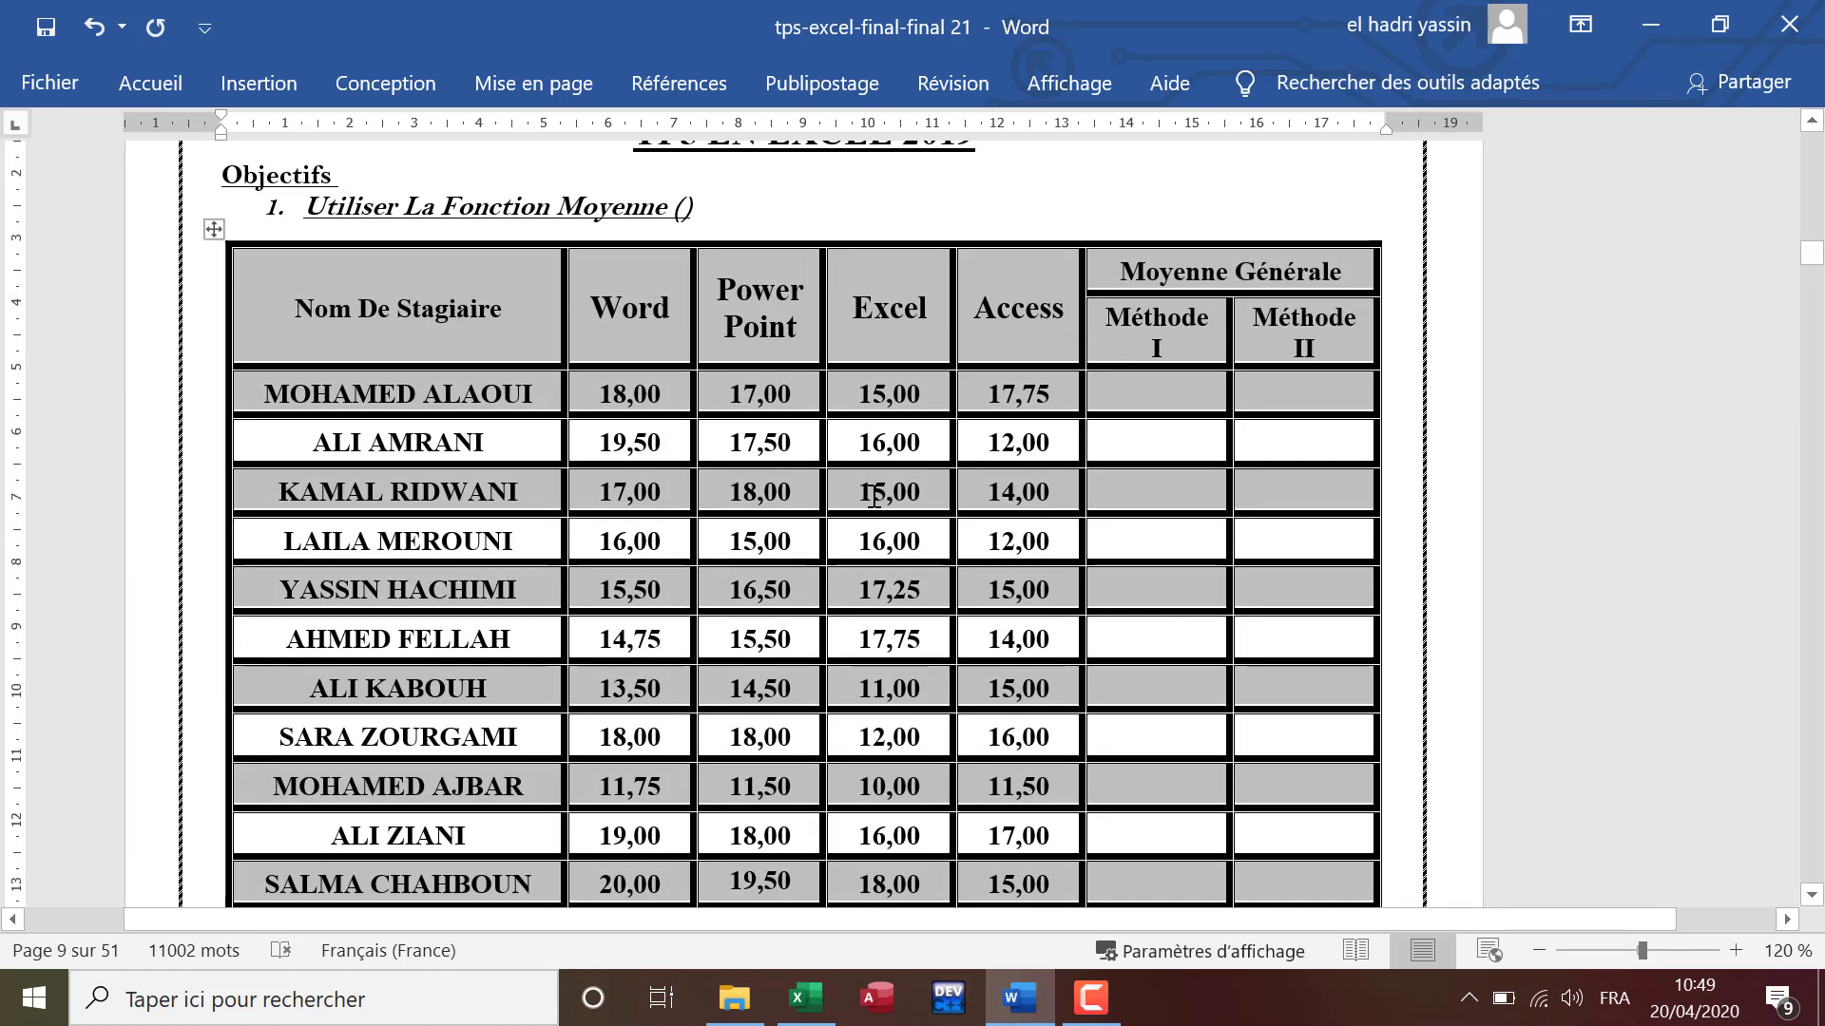
{"action": "scroll", "coordinate": [1201, 442], "scroll_direction": "down", "scroll_amount": 5}
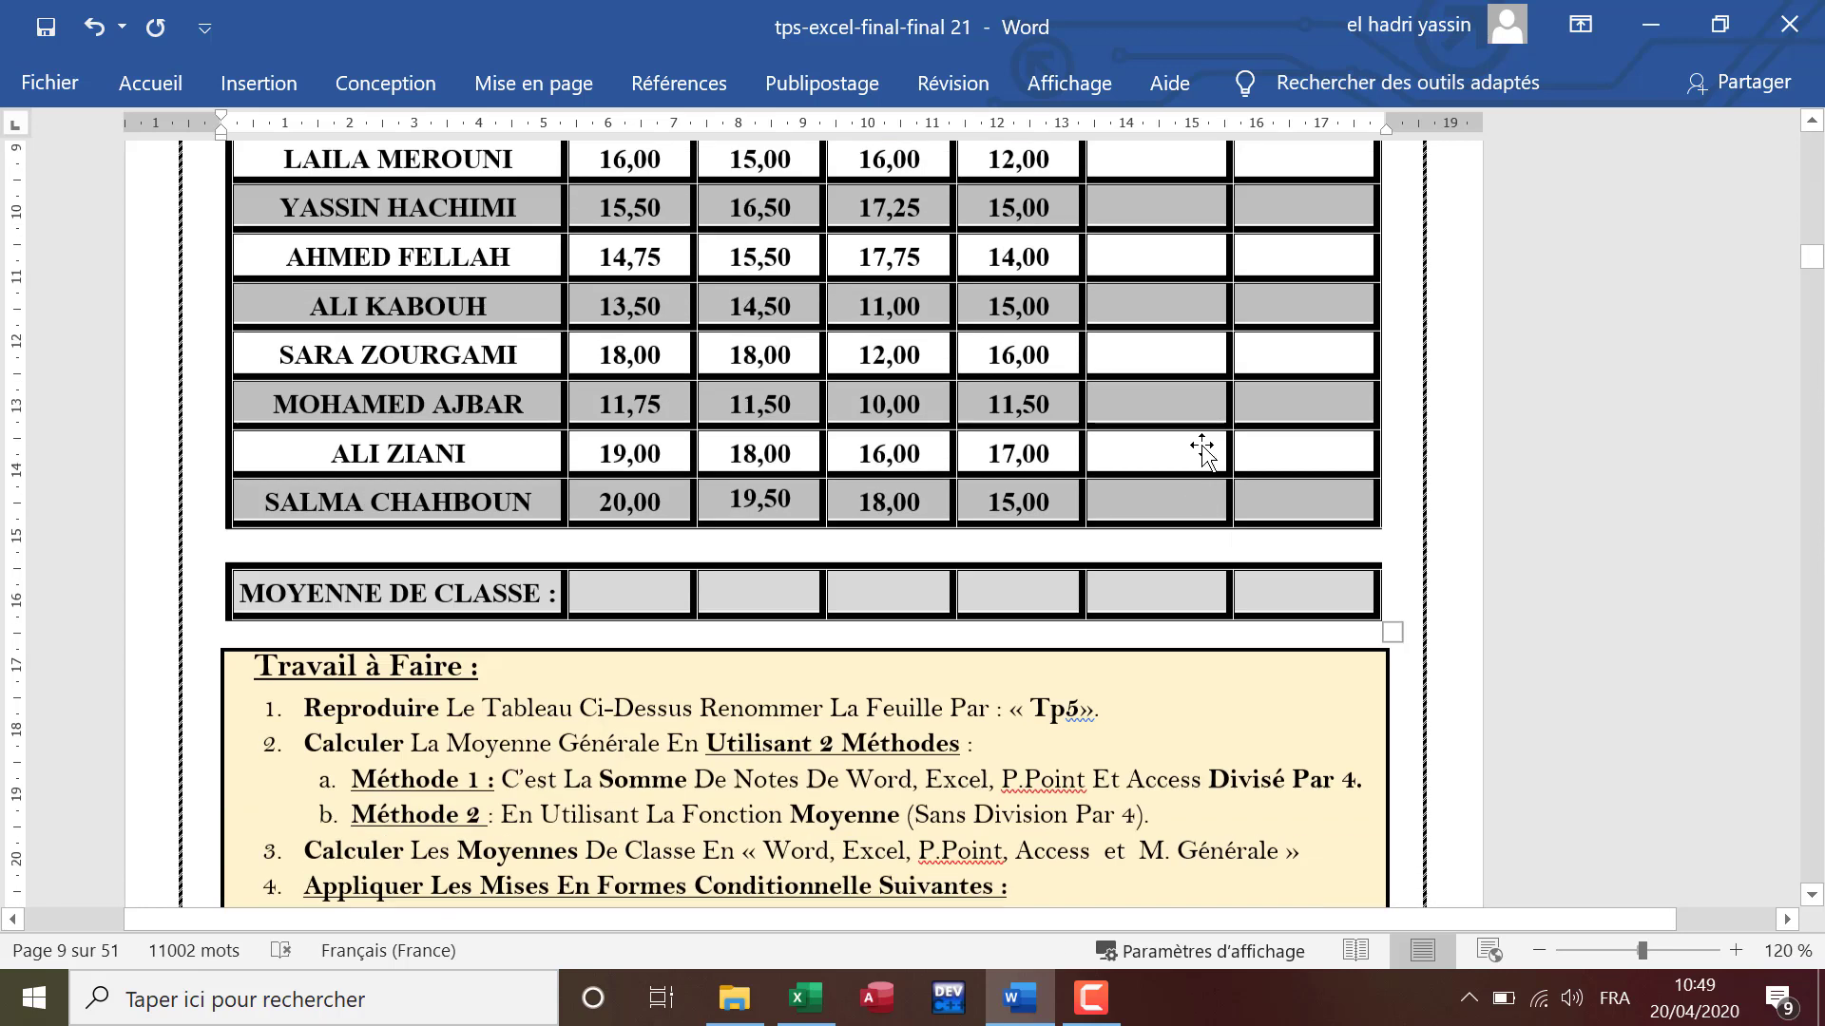
{"action": "scroll", "coordinate": [1202, 442], "scroll_direction": "down", "scroll_amount": 2}
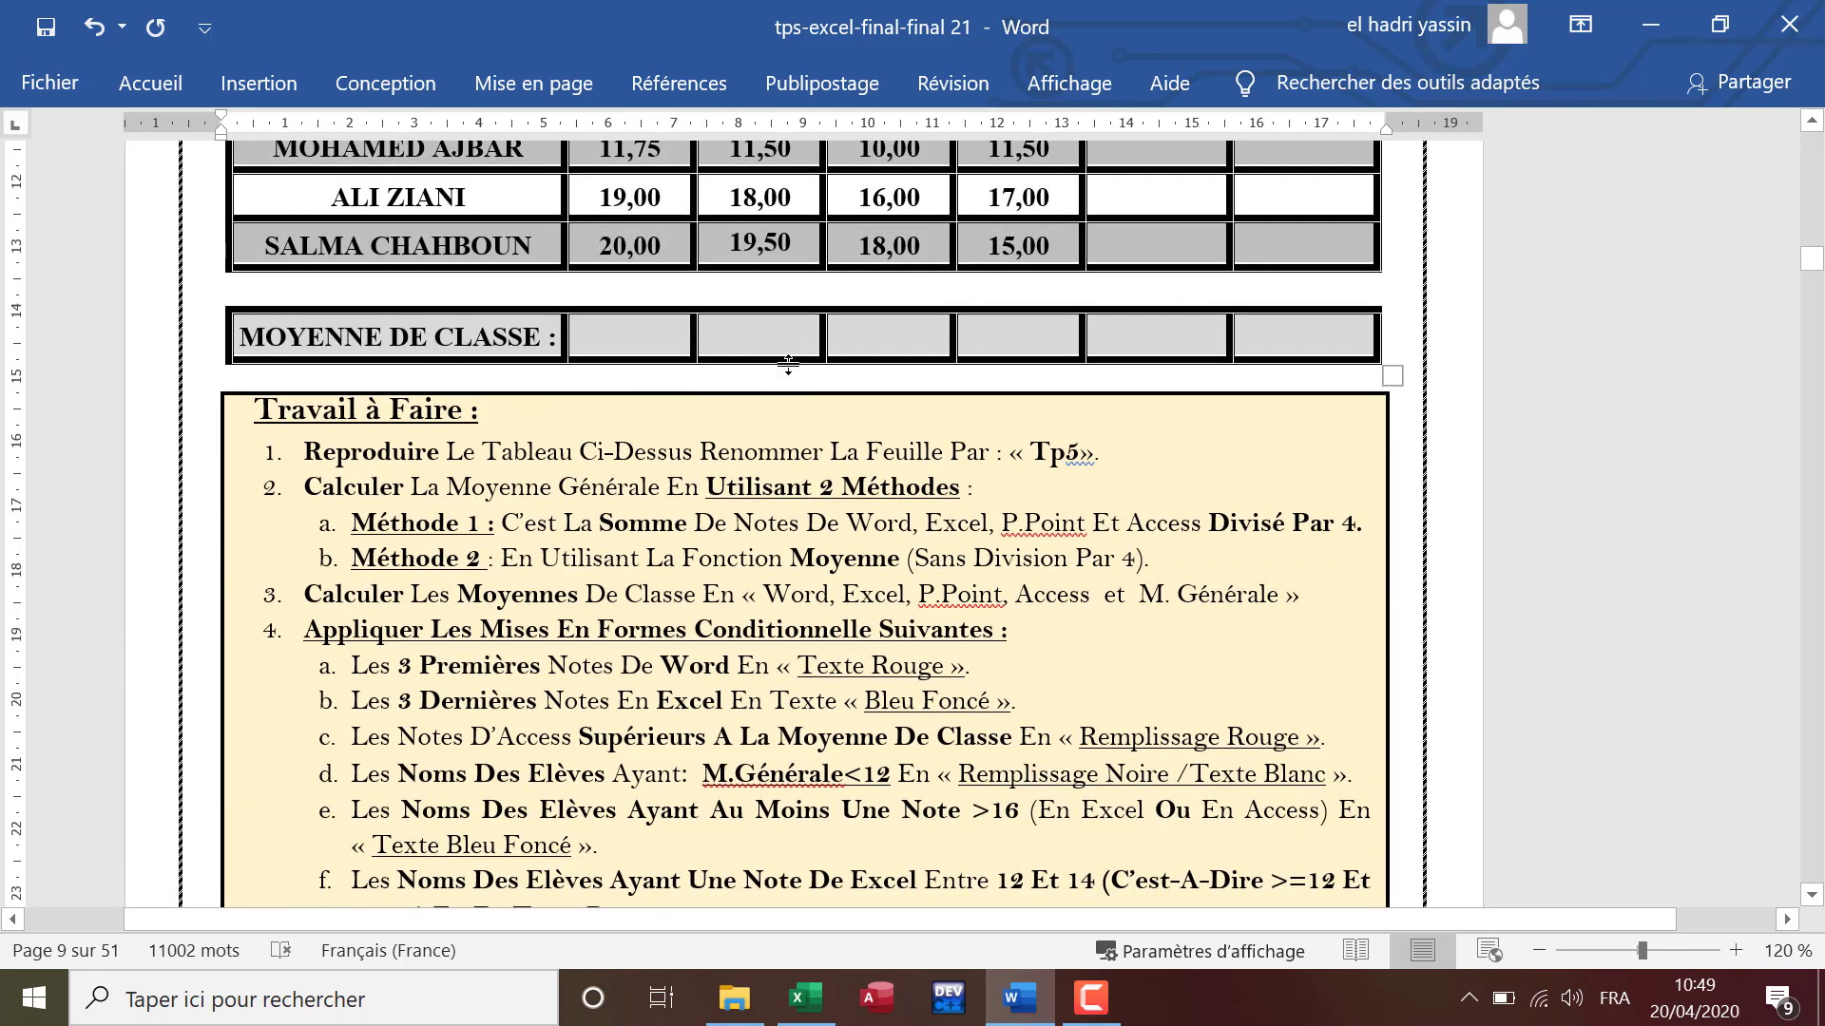
{"action": "scroll", "coordinate": [540, 666], "scroll_direction": "down", "scroll_amount": 2}
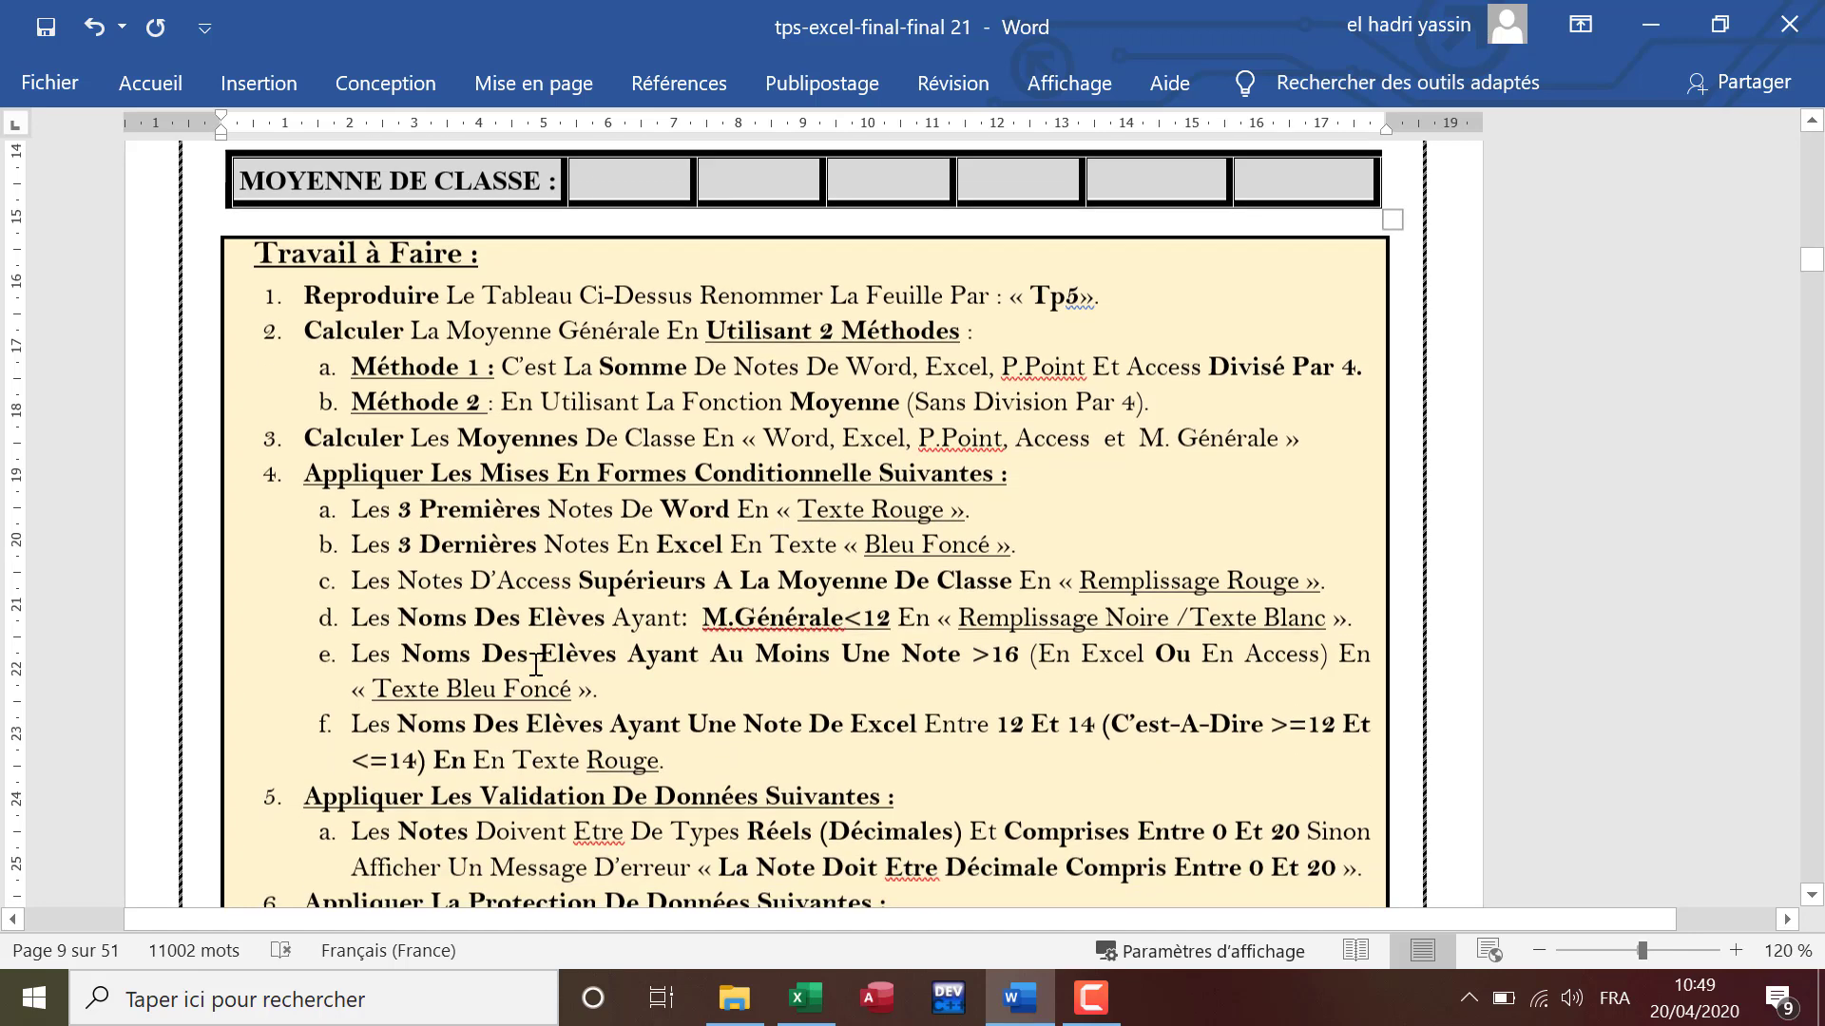
{"action": "scroll", "coordinate": [537, 665], "scroll_direction": "down", "scroll_amount": 1}
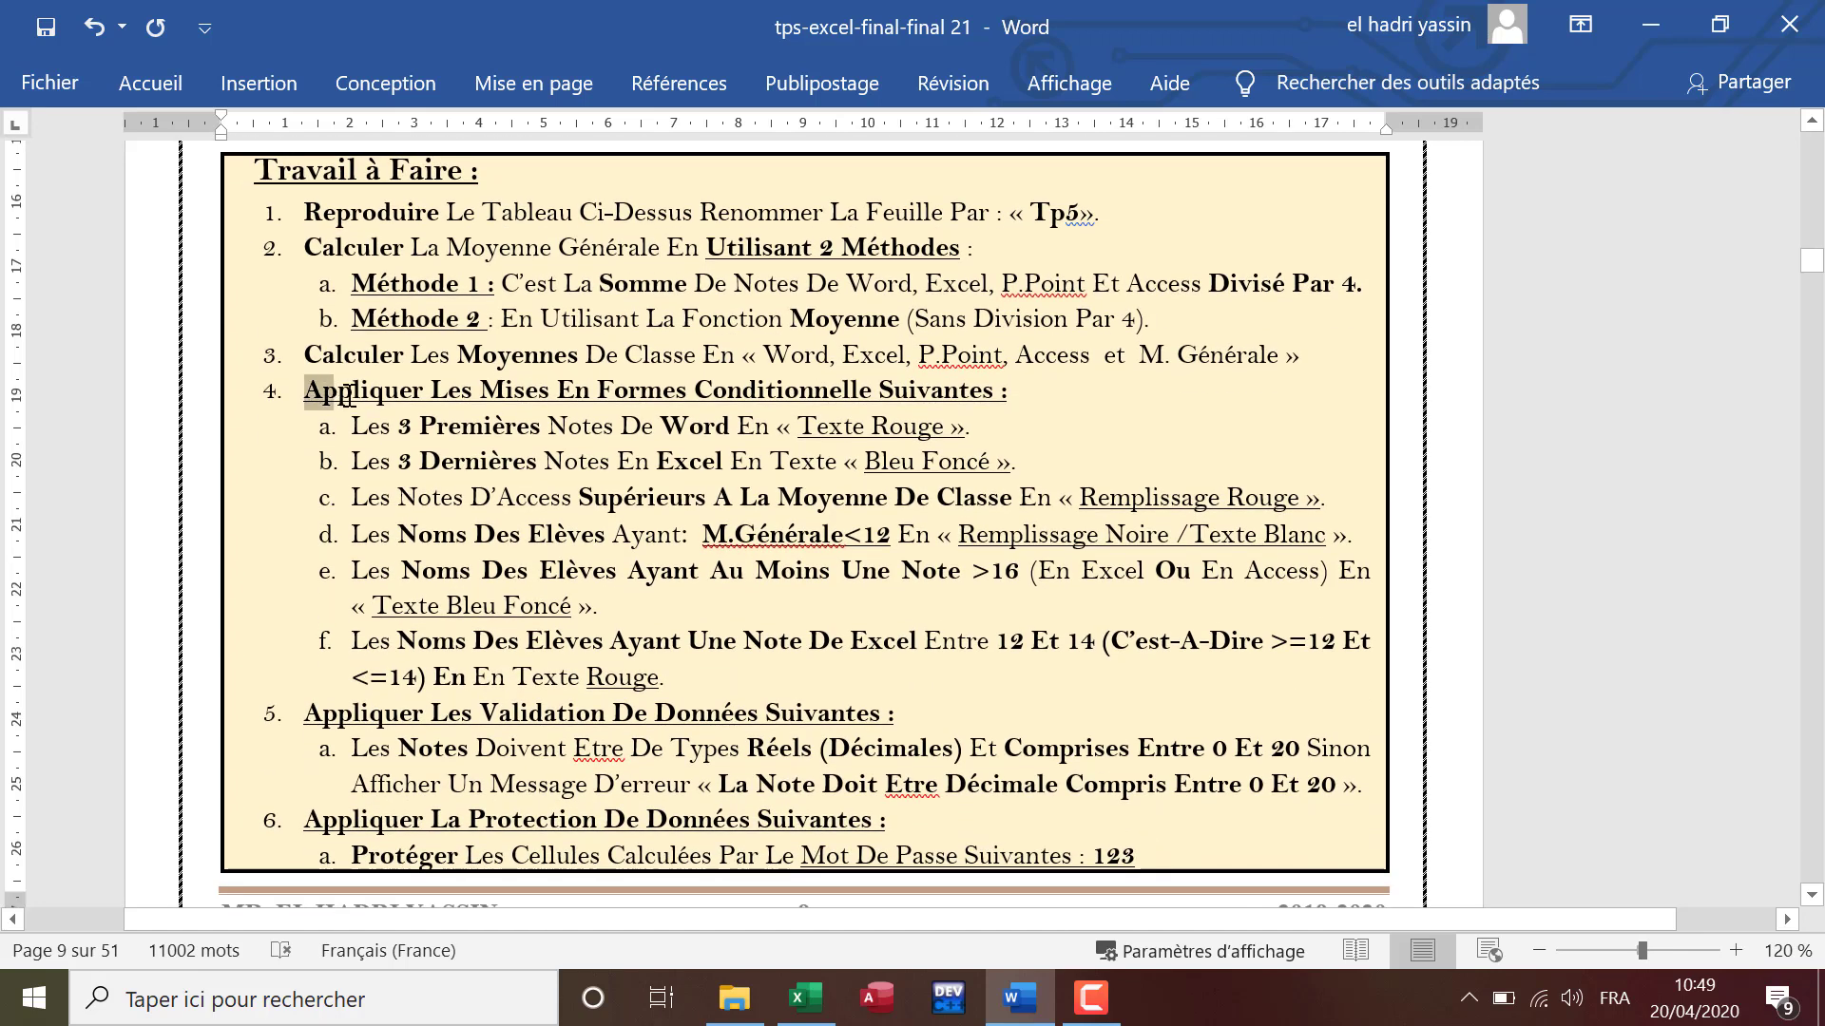
Highlight item 4's conditional-formatting instructions to read them, then clear the selection.
{"action": "left_click_drag", "start_coordinate": [306, 390], "coordinate": [458, 683]}
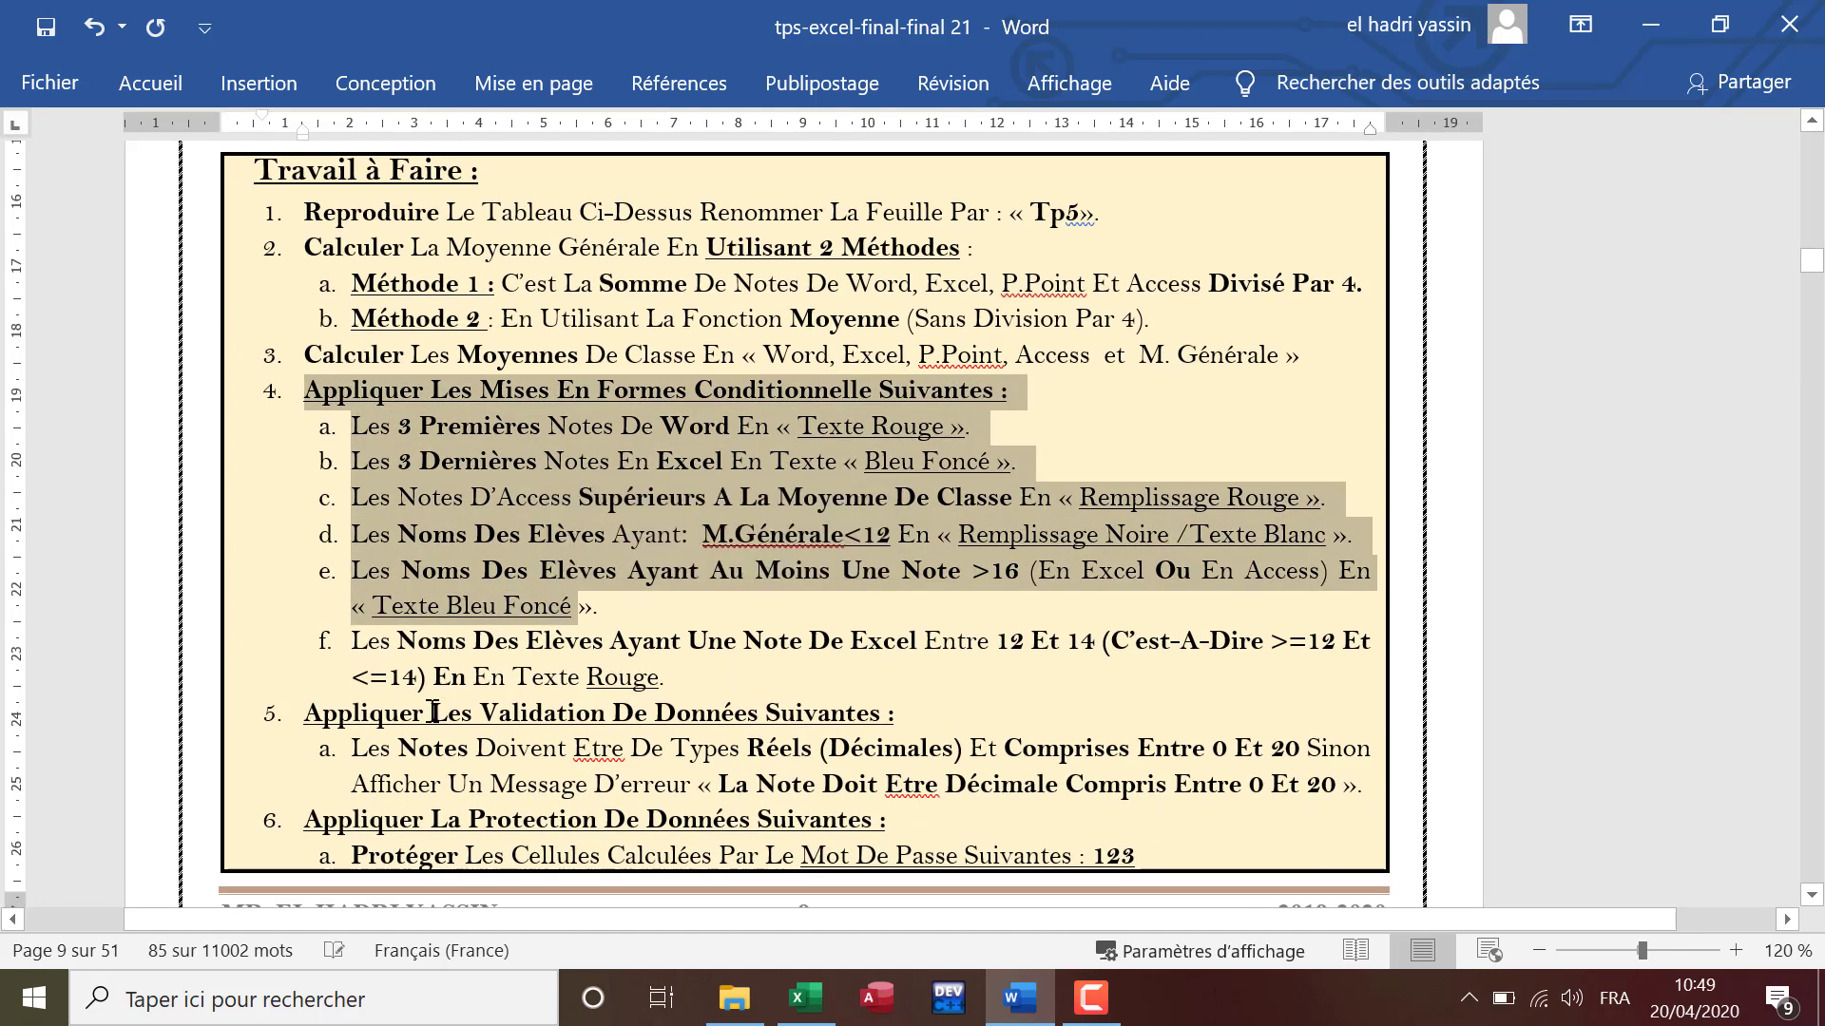
{"action": "left_click", "coordinate": [443, 496]}
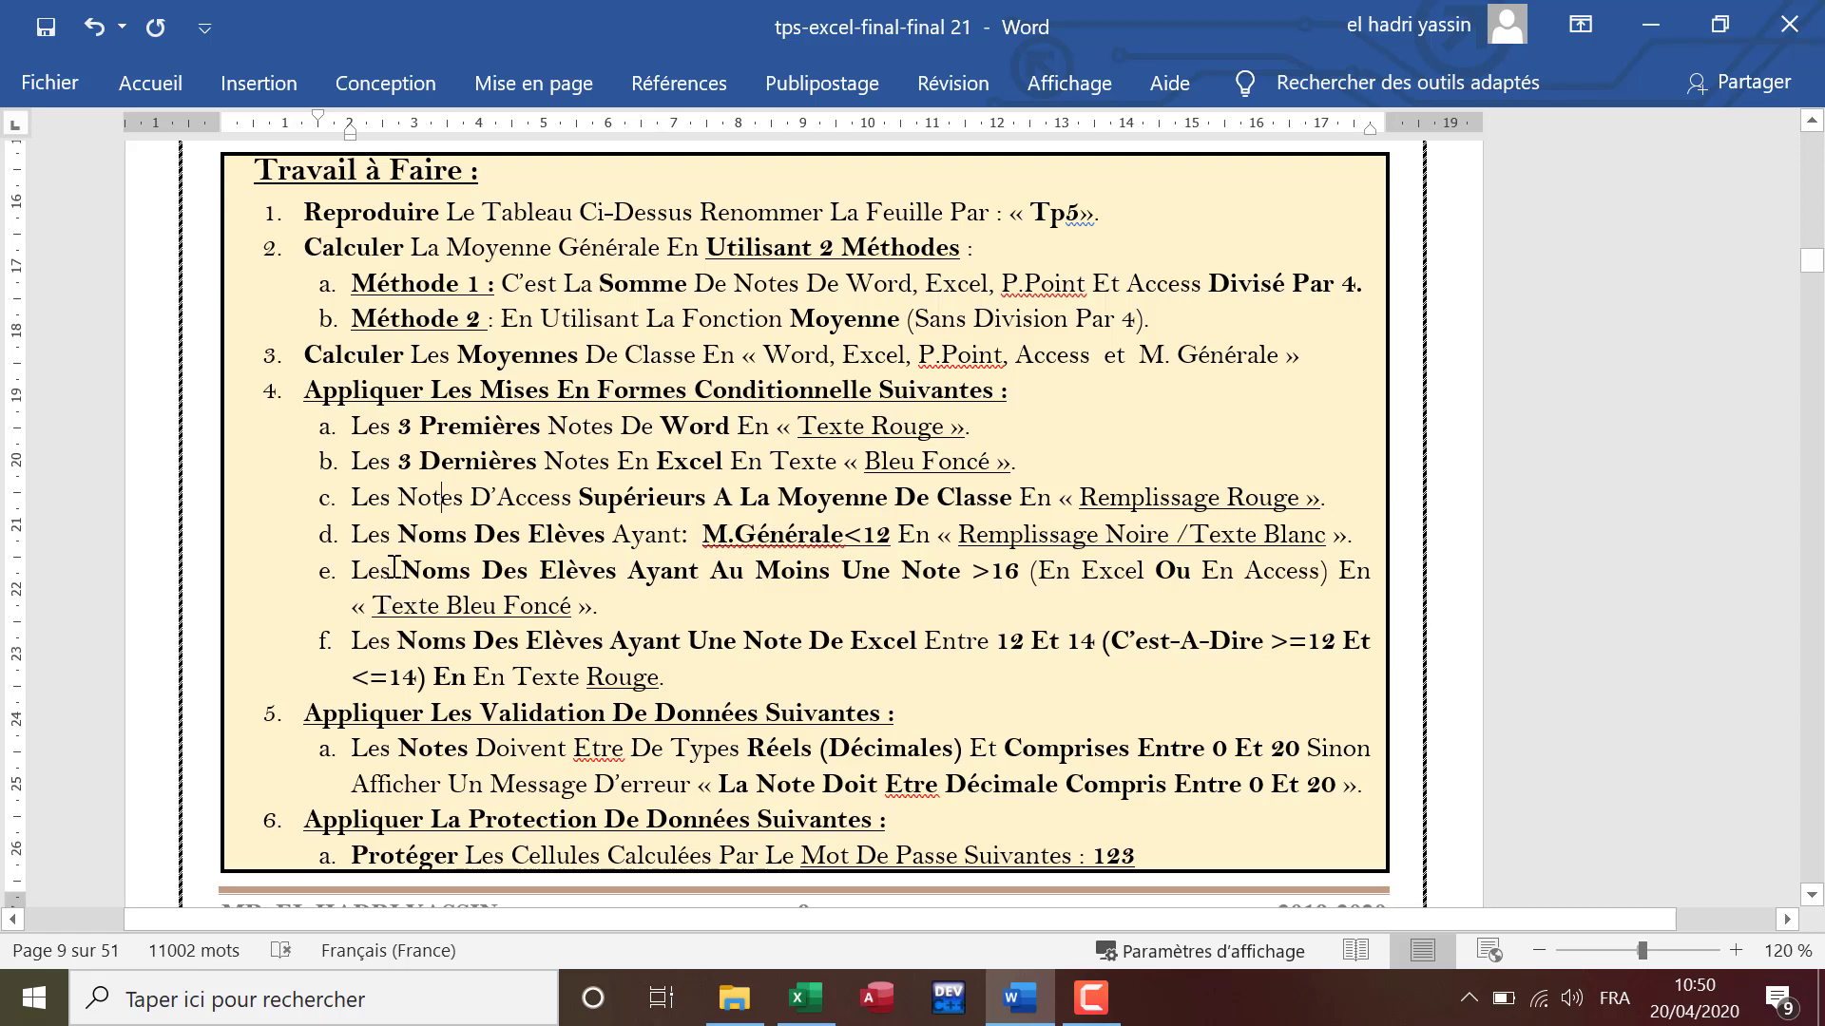
{"action": "scroll", "coordinate": [394, 567], "scroll_direction": "up", "scroll_amount": 1}
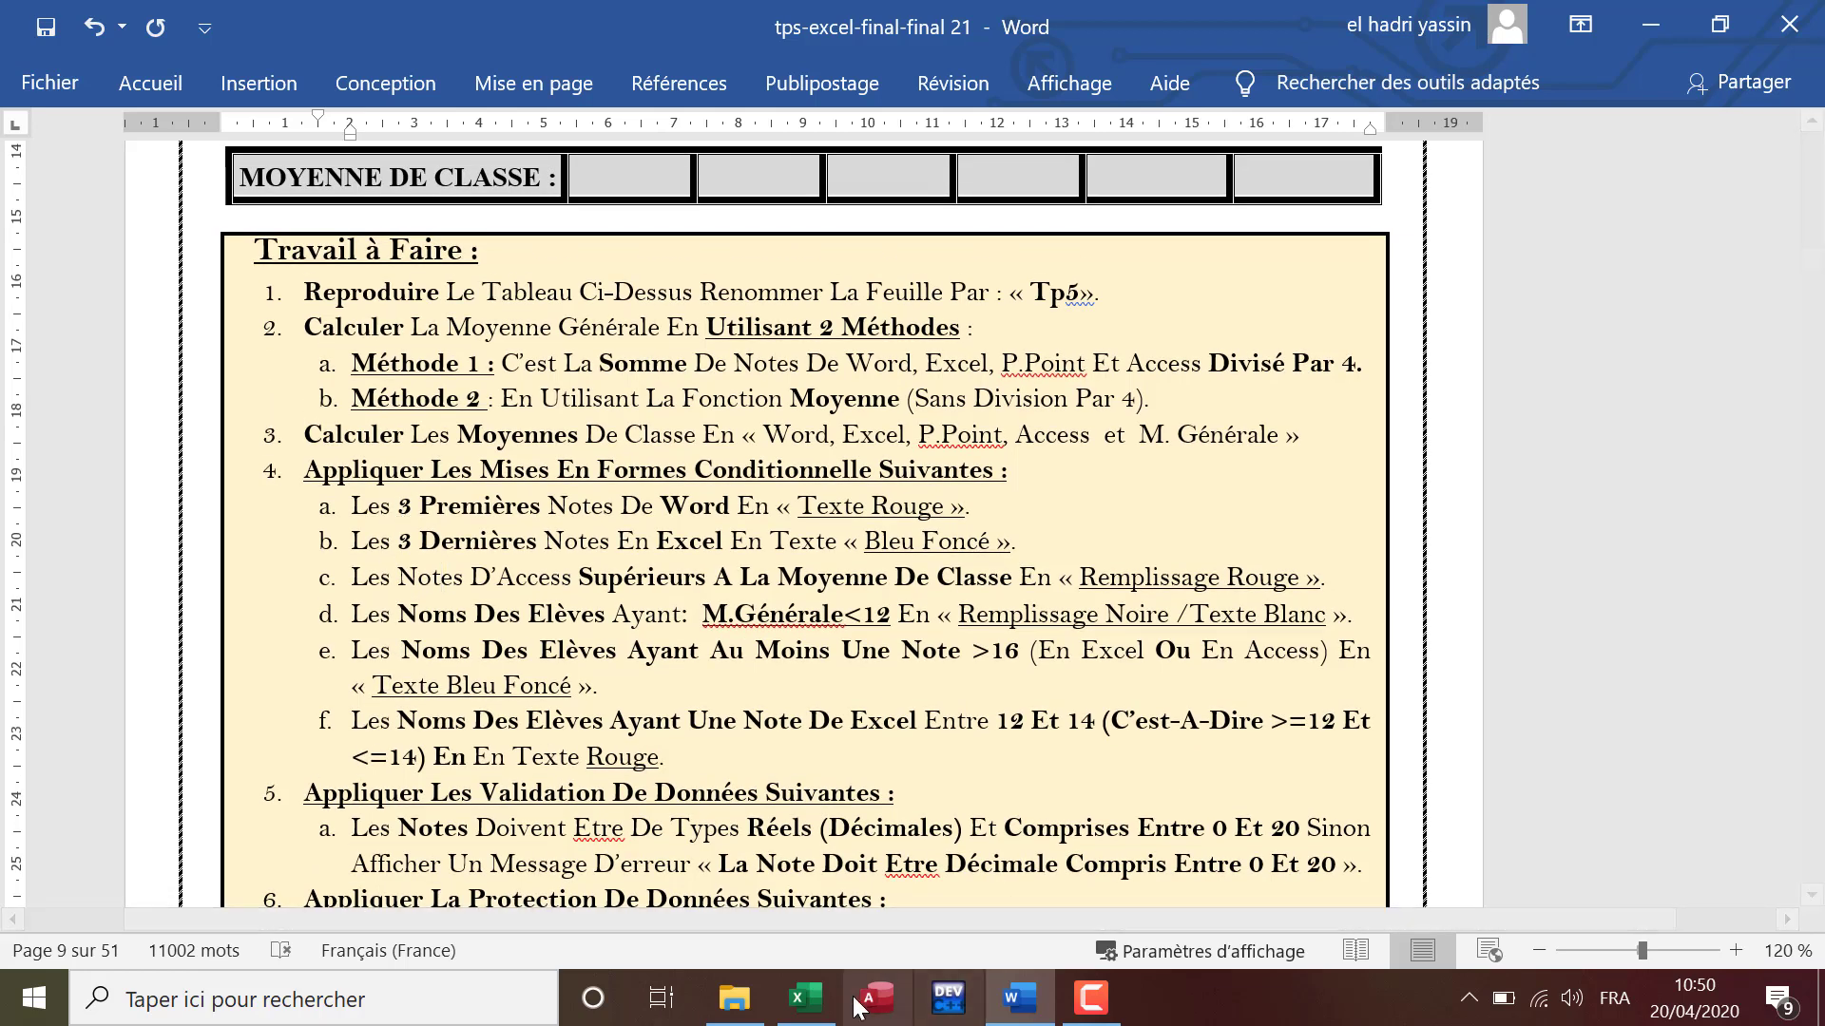
In Excel, inspect the G4 and H4 general-average formulas without changing them.
{"action": "left_click", "coordinate": [806, 998]}
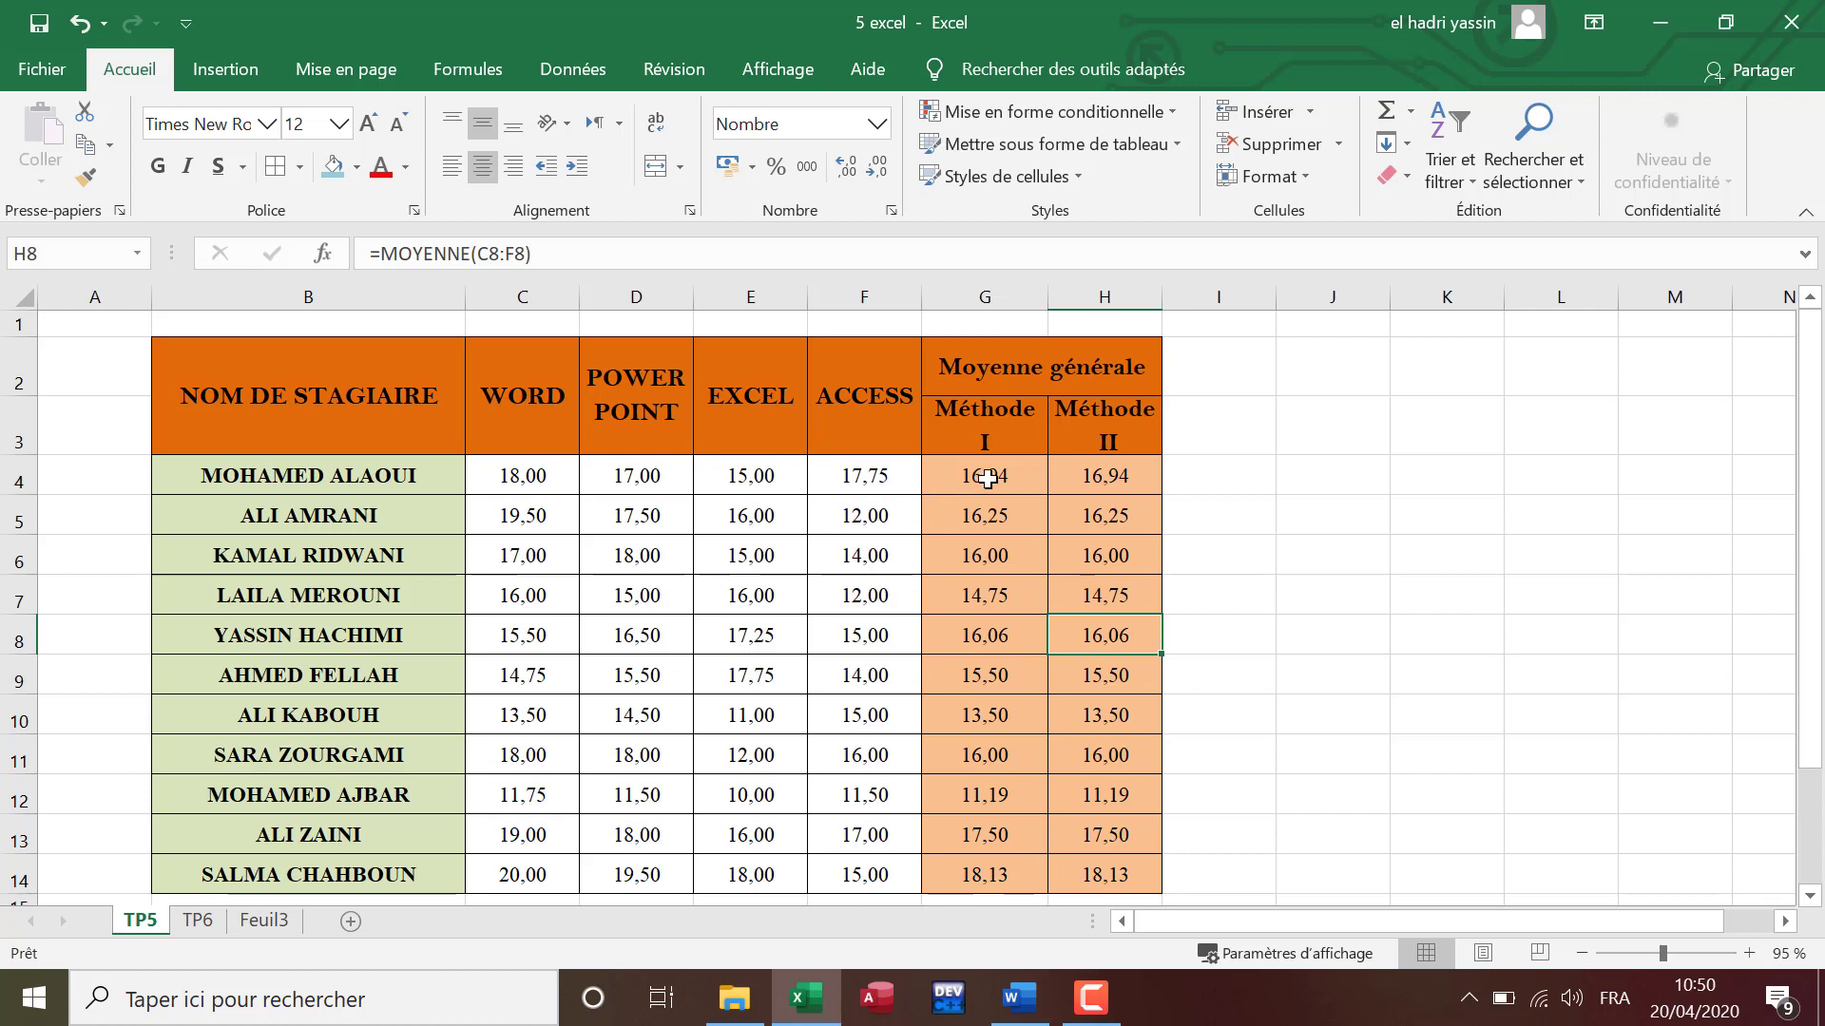
{"action": "left_click", "coordinate": [989, 478]}
{"action": "double_click", "coordinate": [988, 478]}
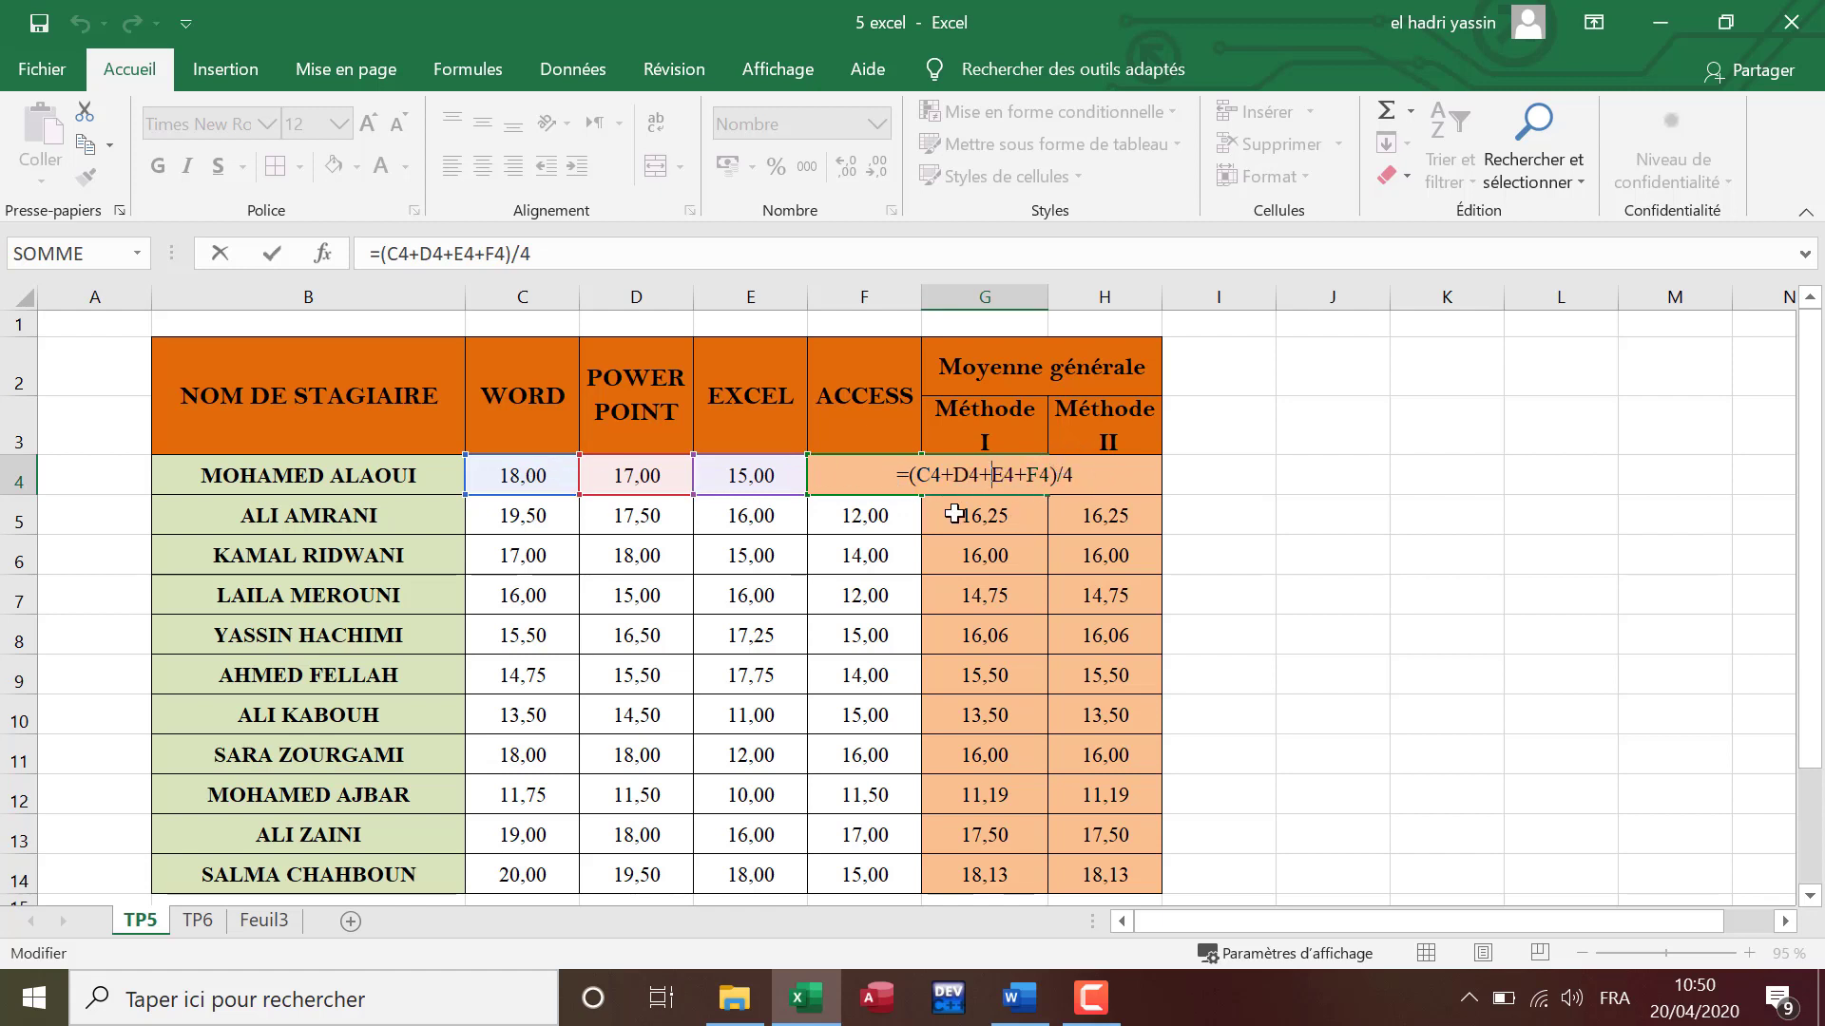
{"action": "key", "text": "Return"}
{"action": "left_click", "coordinate": [1041, 478]}
{"action": "scroll", "coordinate": [1019, 765], "scroll_direction": "down", "scroll_amount": 1}
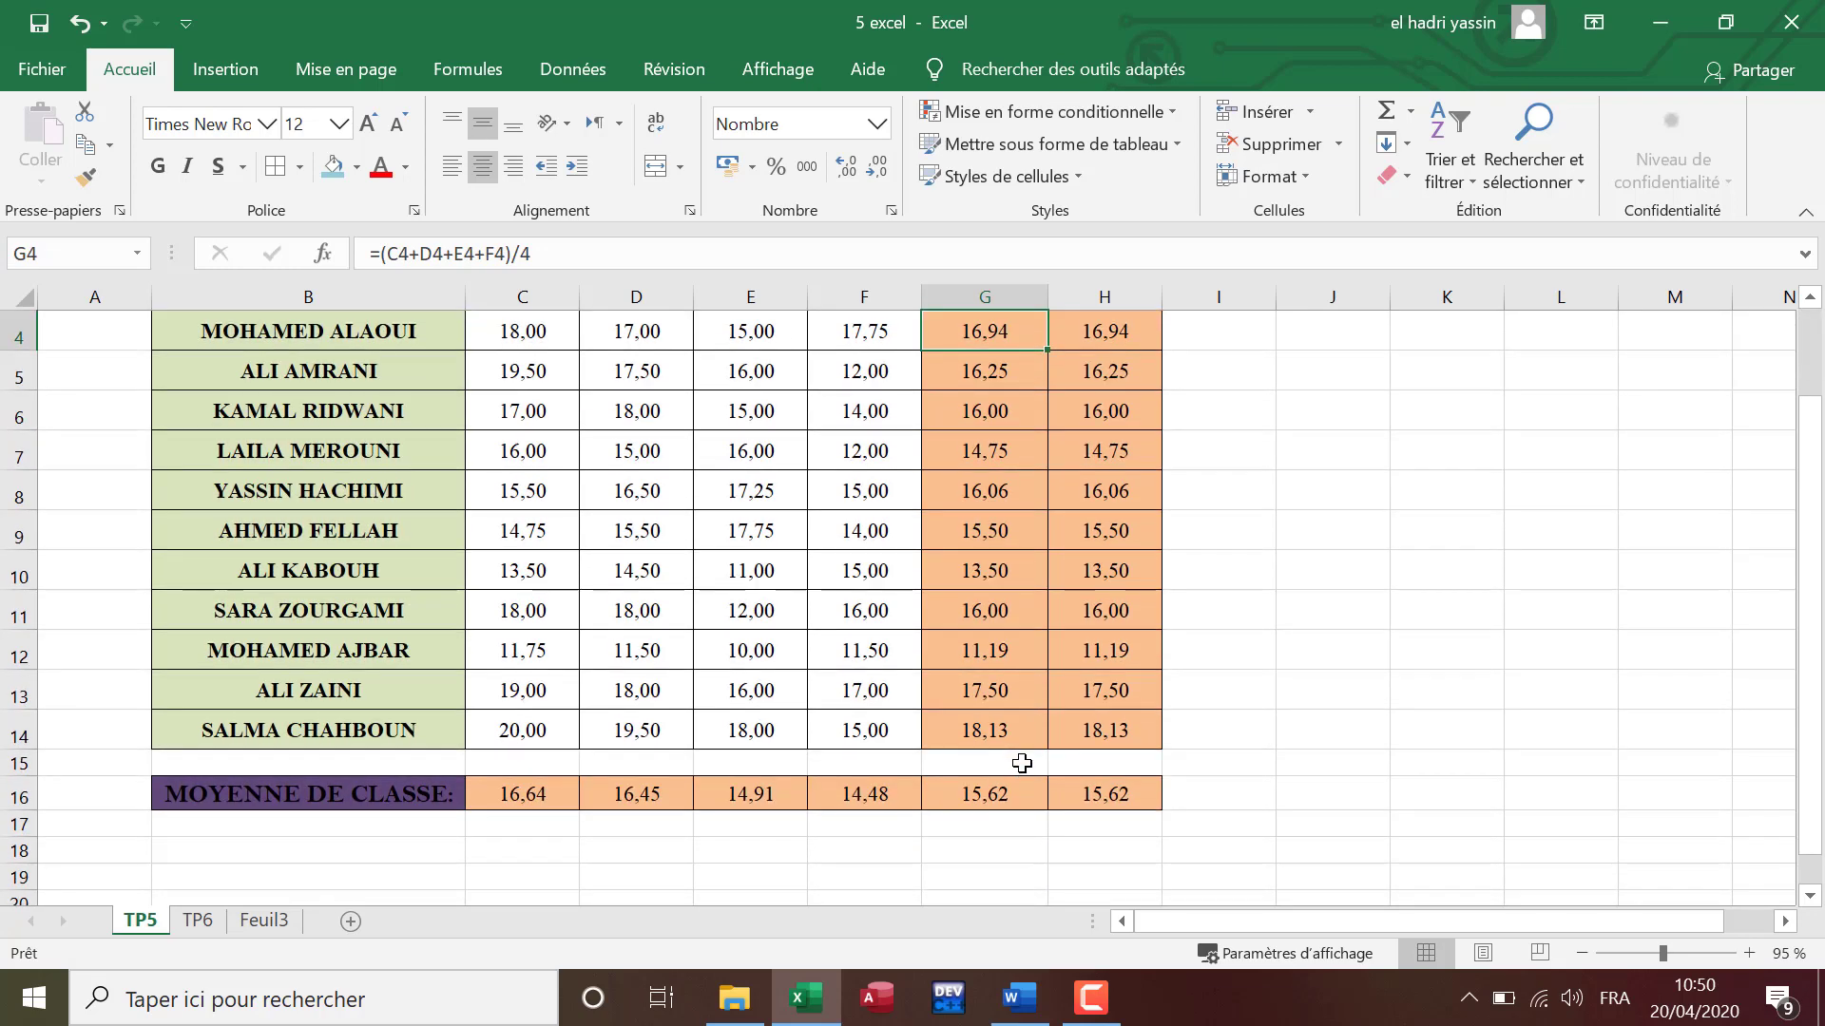
{"action": "scroll", "coordinate": [1019, 765], "scroll_direction": "up", "scroll_amount": 1}
{"action": "double_click", "coordinate": [1114, 485]}
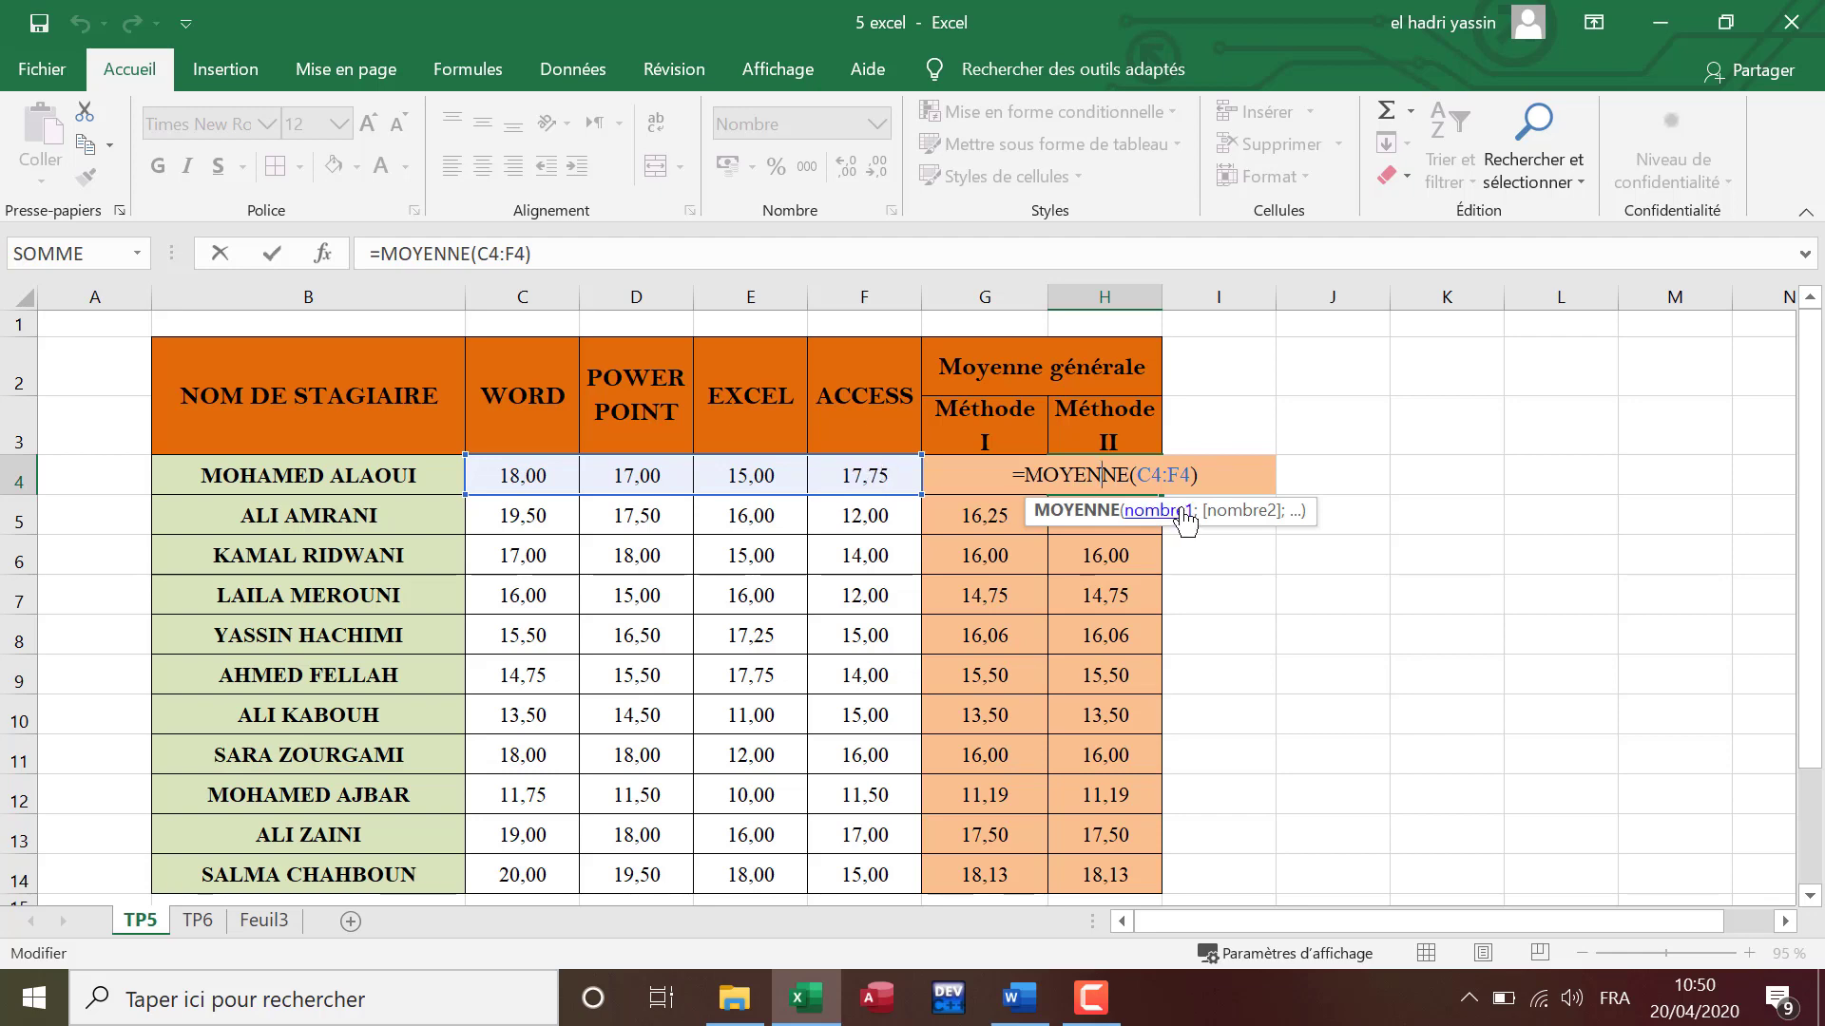
{"action": "key", "text": "Return"}
{"action": "scroll", "coordinate": [665, 722], "scroll_direction": "down", "scroll_amount": 2}
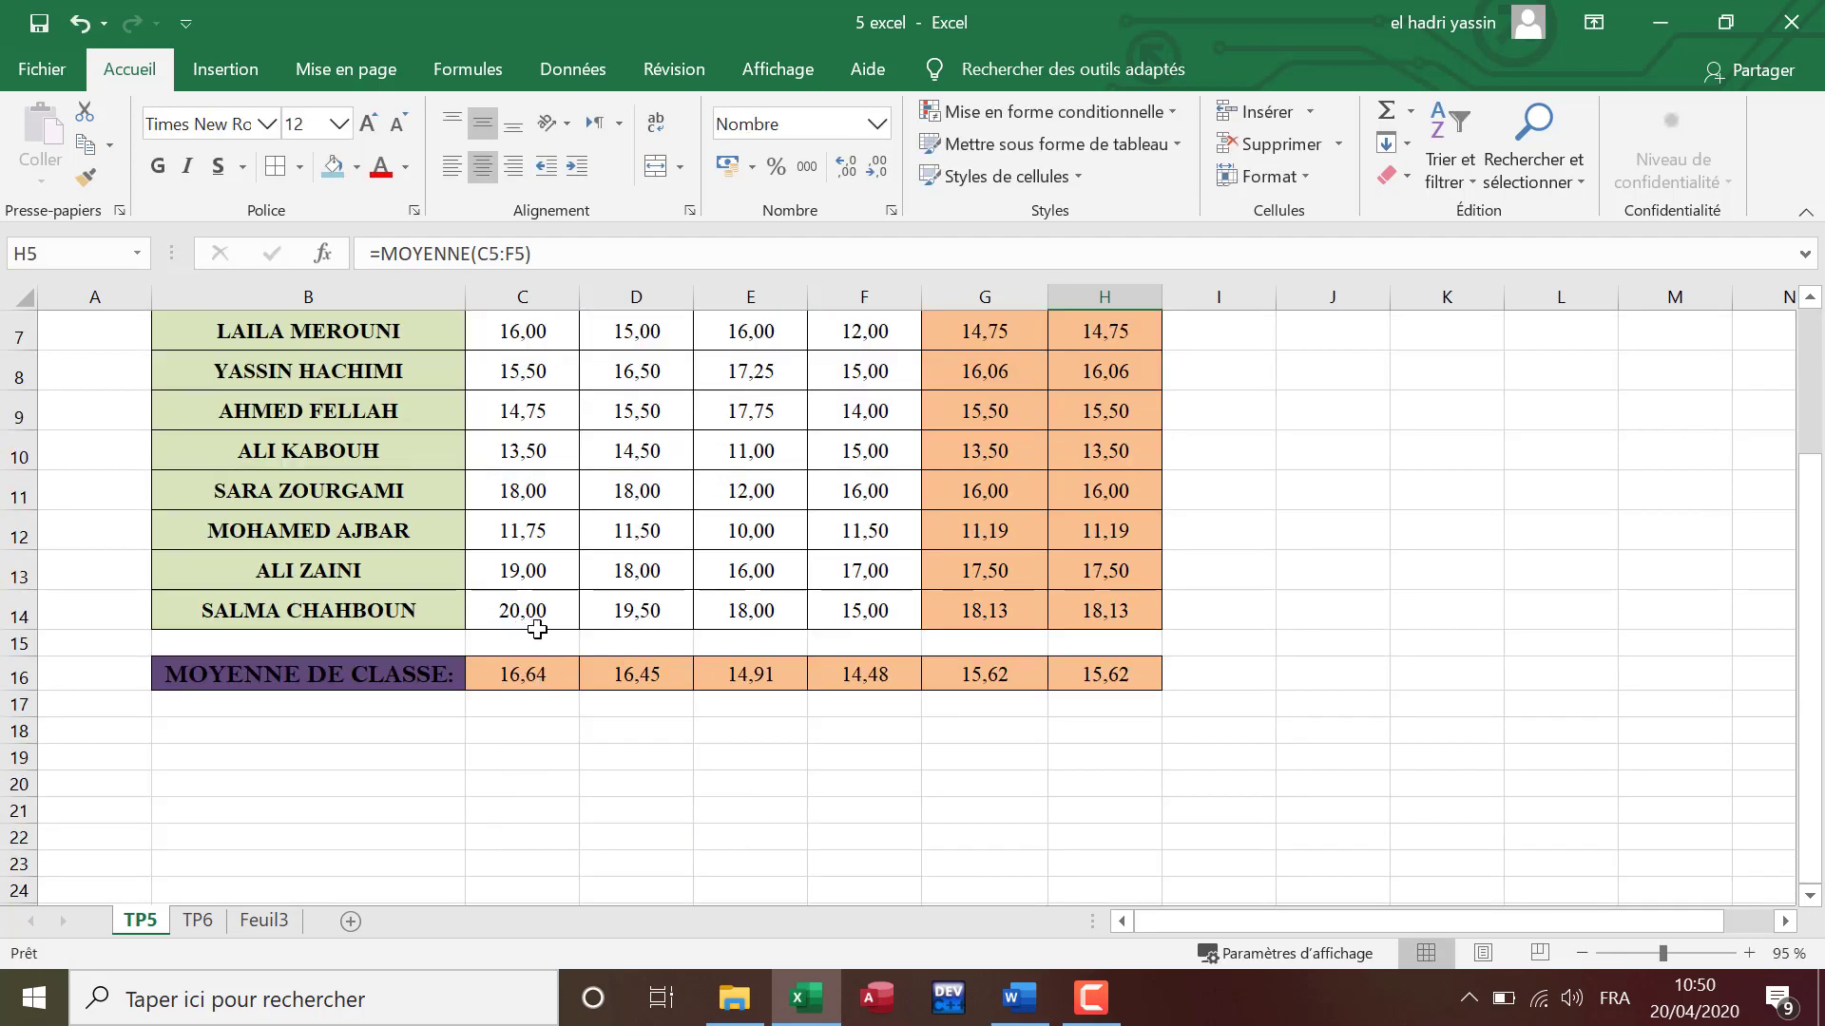
{"action": "scroll", "coordinate": [537, 630], "scroll_direction": "up", "scroll_amount": 2}
Confirm C16 as =MOYENNE(C4:C14) and copy it across the MOYENNE DE CLASSE row to H16.
{"action": "scroll", "coordinate": [522, 748], "scroll_direction": "down", "scroll_amount": 3}
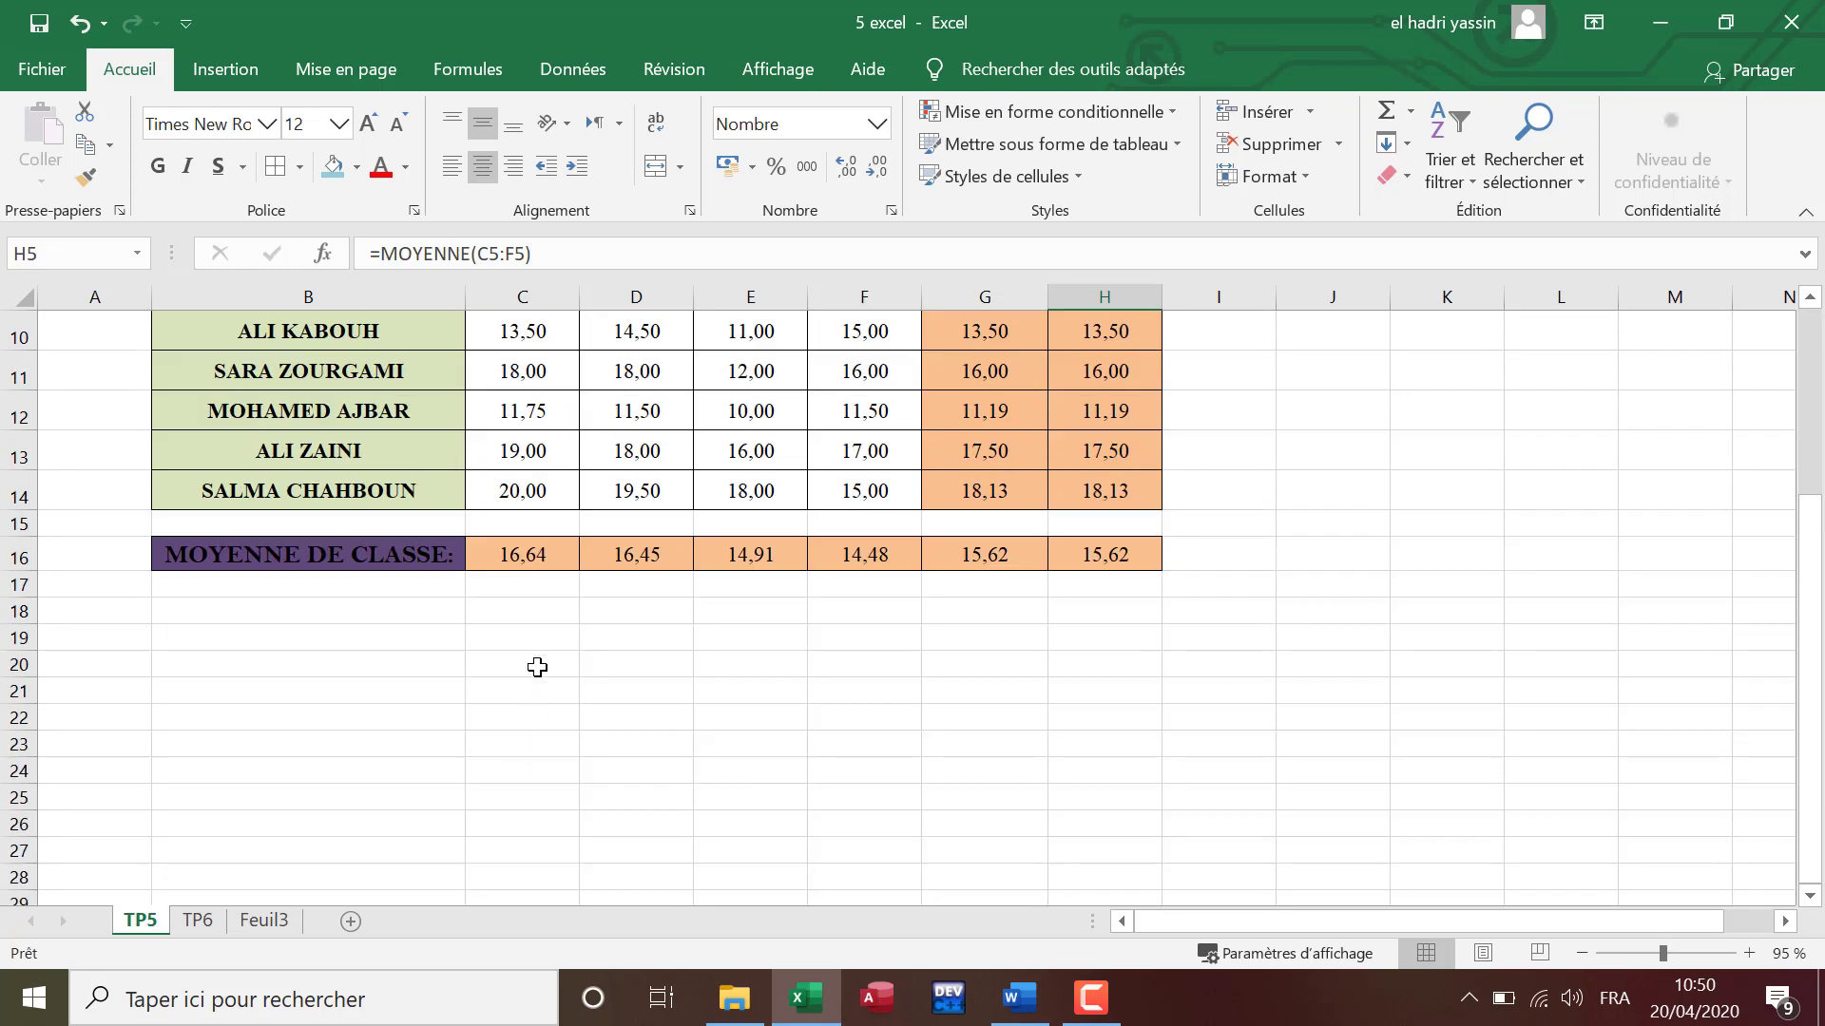
{"action": "double_click", "coordinate": [547, 560]}
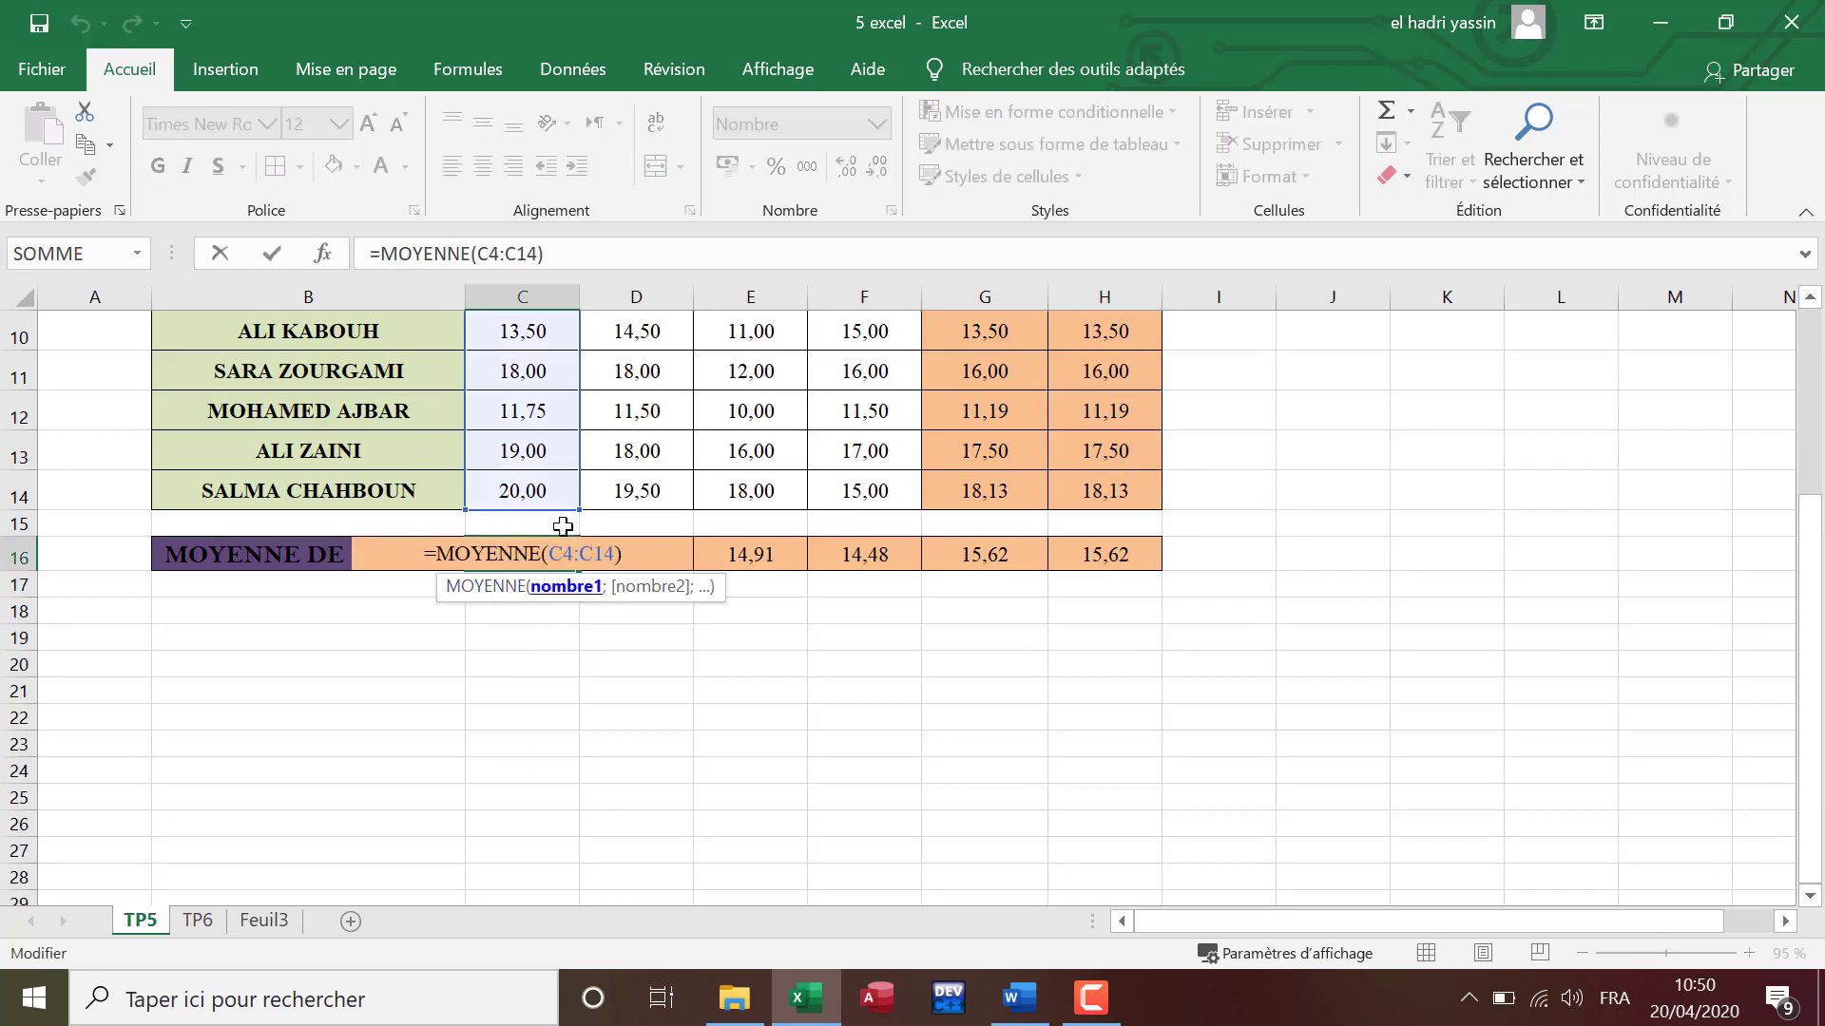
{"action": "scroll", "coordinate": [549, 608], "scroll_direction": "up", "scroll_amount": 2}
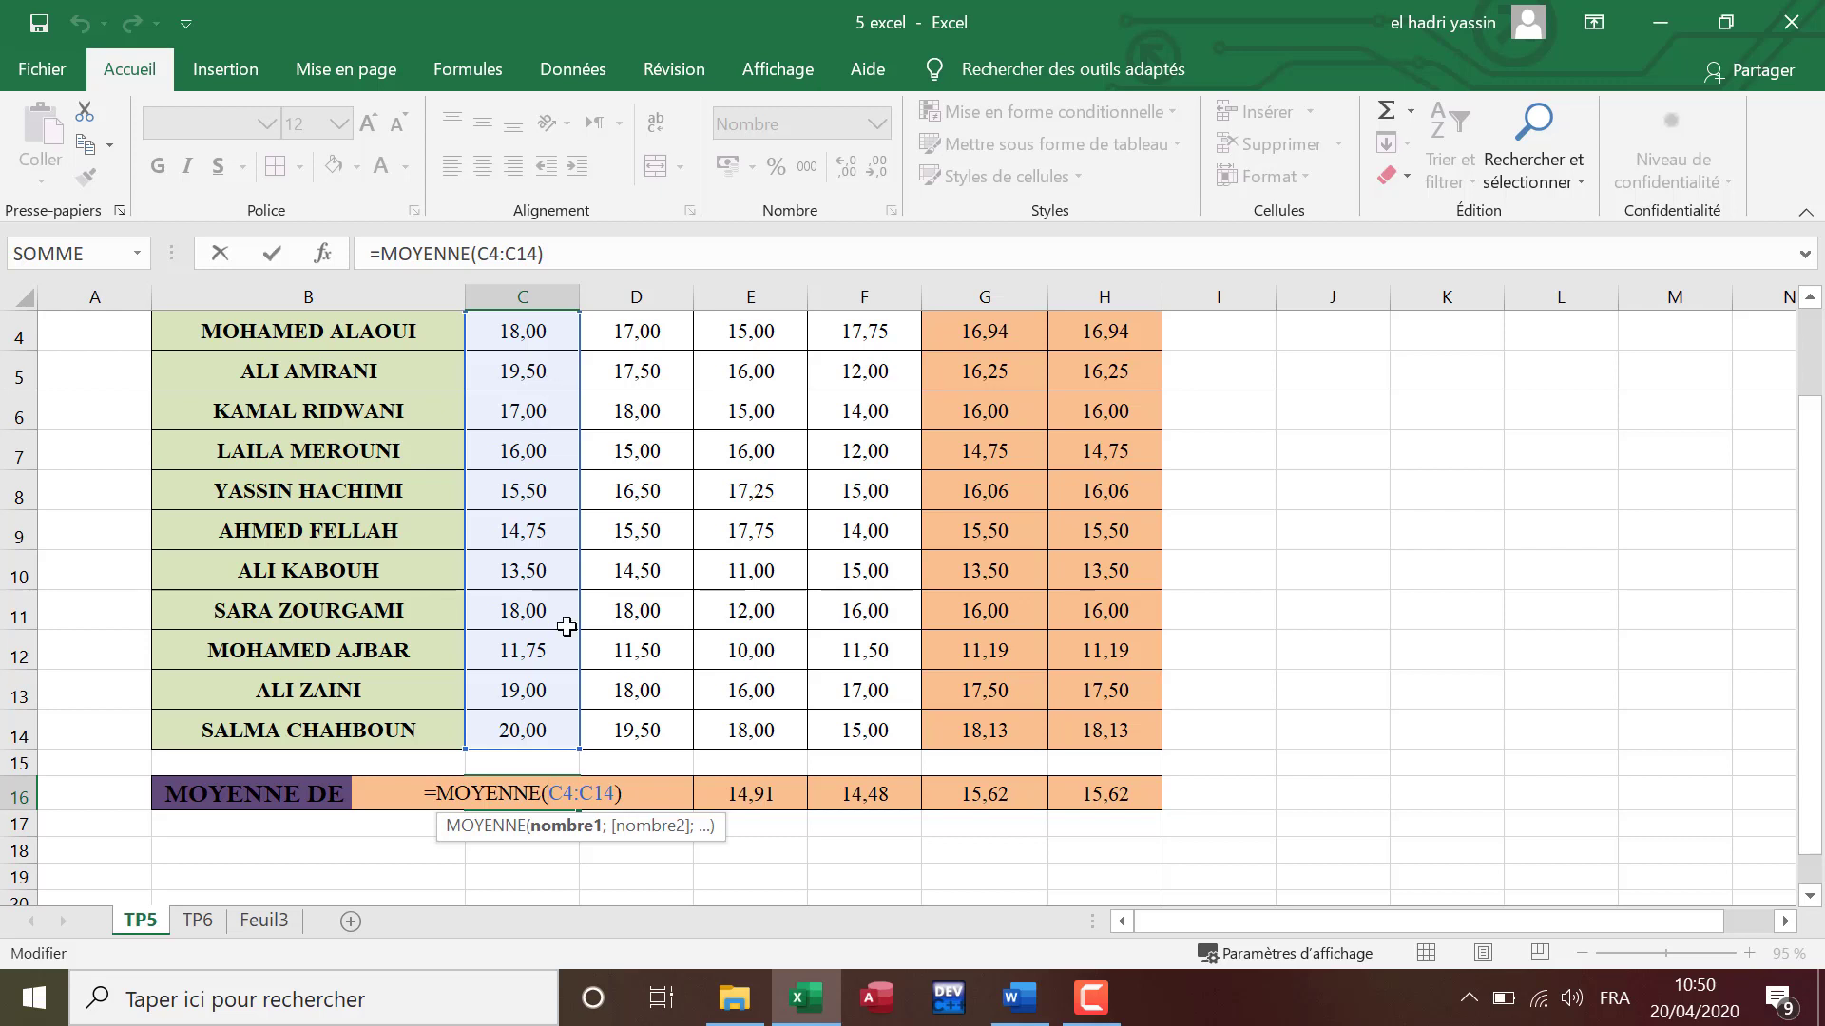
{"action": "key", "text": "Return"}
{"action": "left_click", "coordinate": [568, 800]}
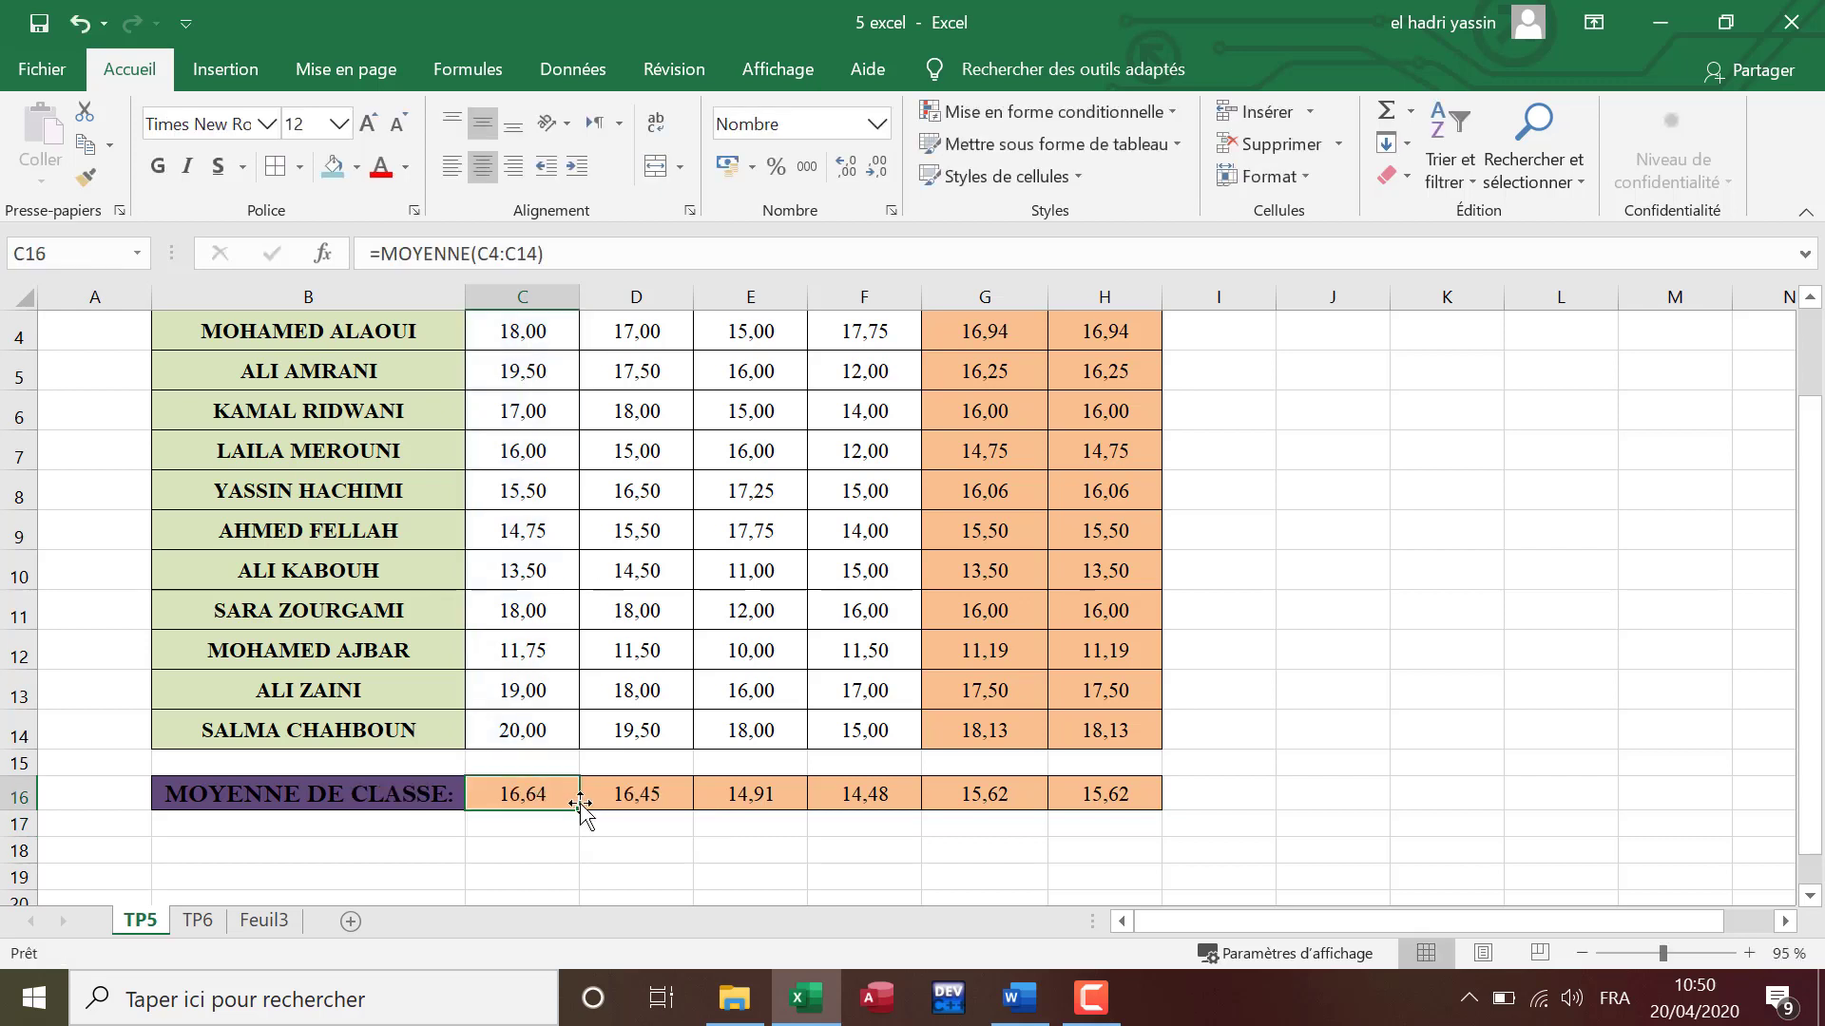
{"action": "left_click_drag", "start_coordinate": [580, 806], "coordinate": [1157, 815]}
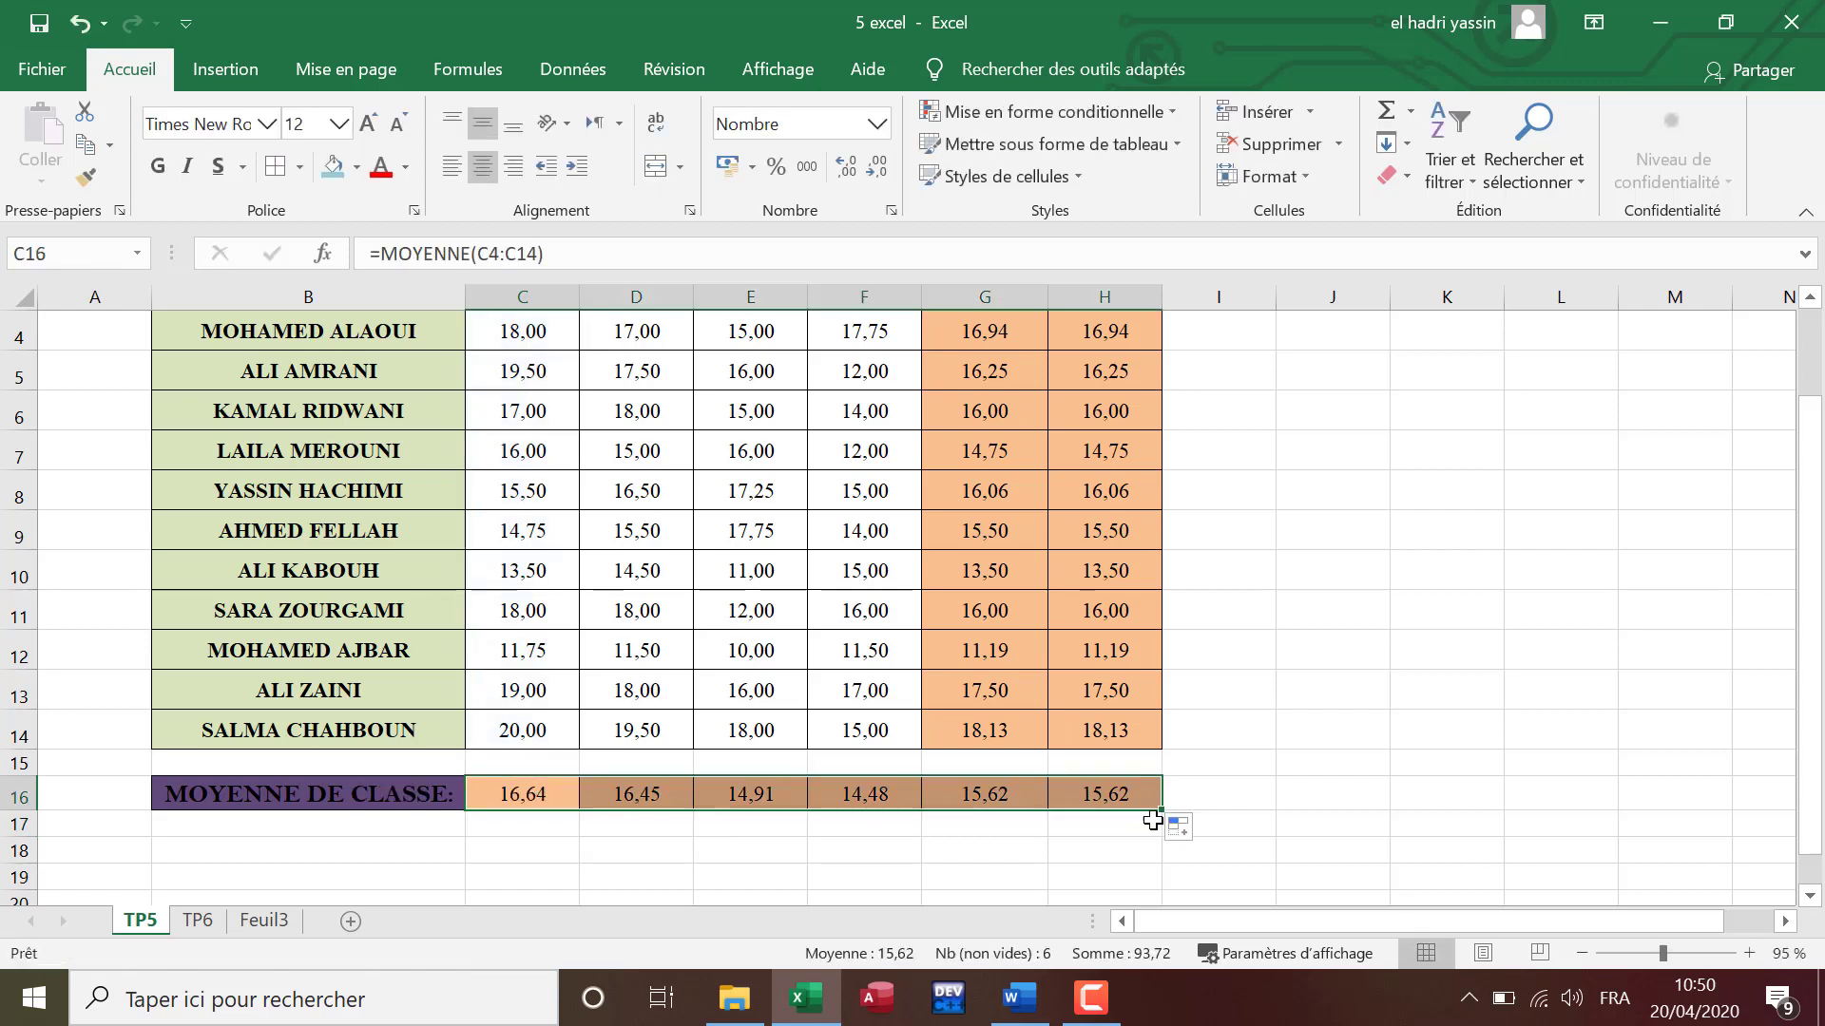
Bring the Word exercise sheet's Travail à Faire list back into view.
{"action": "left_click", "coordinate": [1013, 1000]}
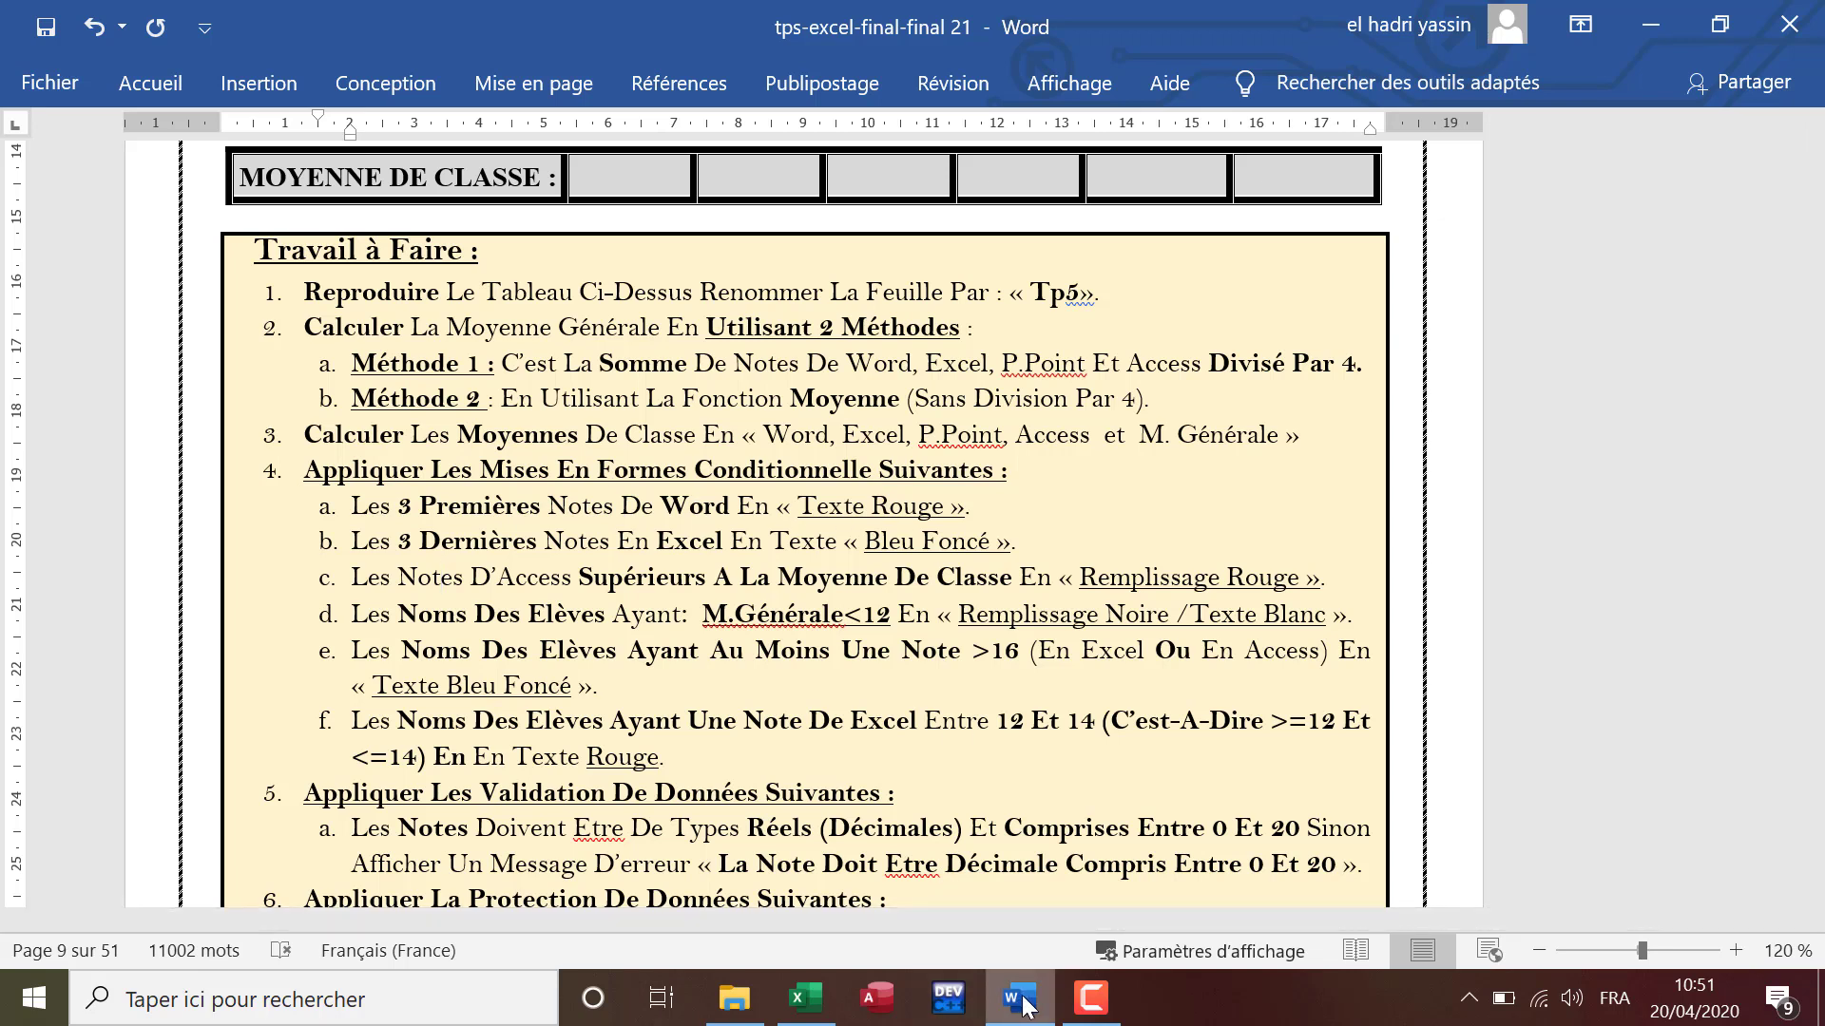
Select the WORD grades C4:C14 and start a top-values rule limited to 3 items.
{"action": "left_click", "coordinate": [823, 1001]}
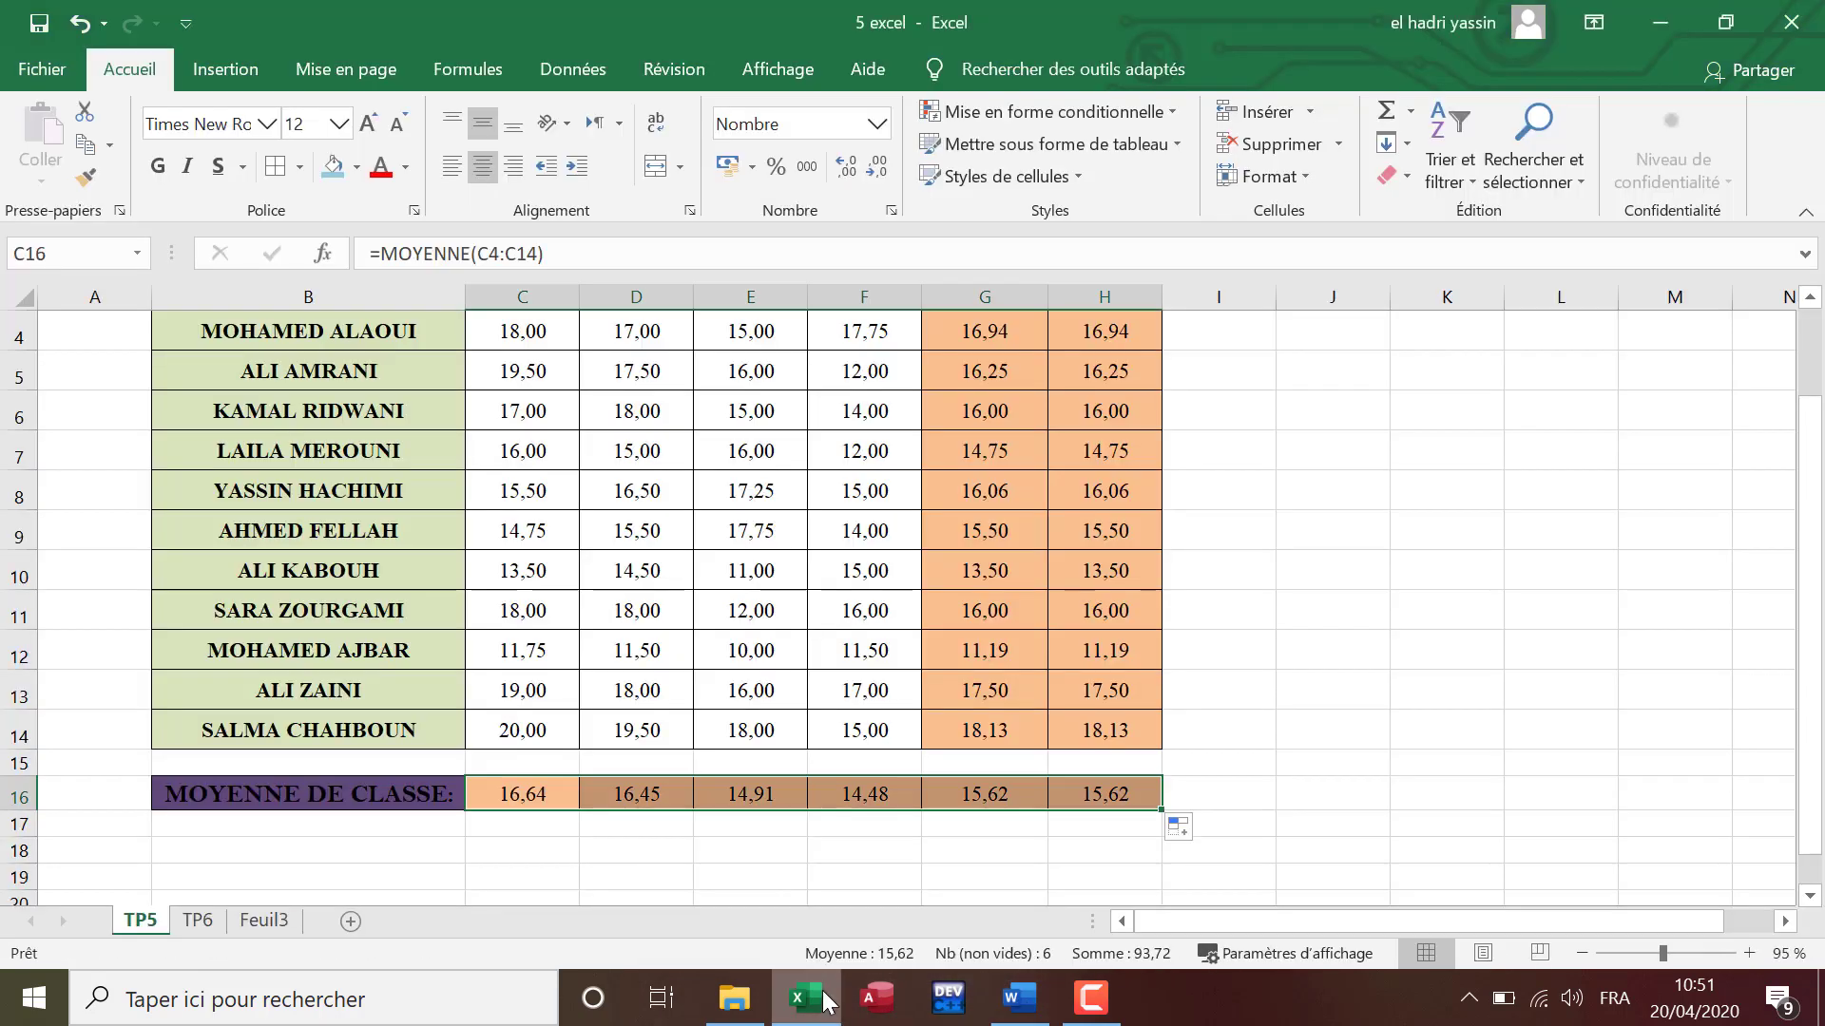
{"action": "scroll", "coordinate": [746, 684], "scroll_direction": "up", "scroll_amount": 2}
{"action": "left_click_drag", "start_coordinate": [523, 475], "coordinate": [529, 793]}
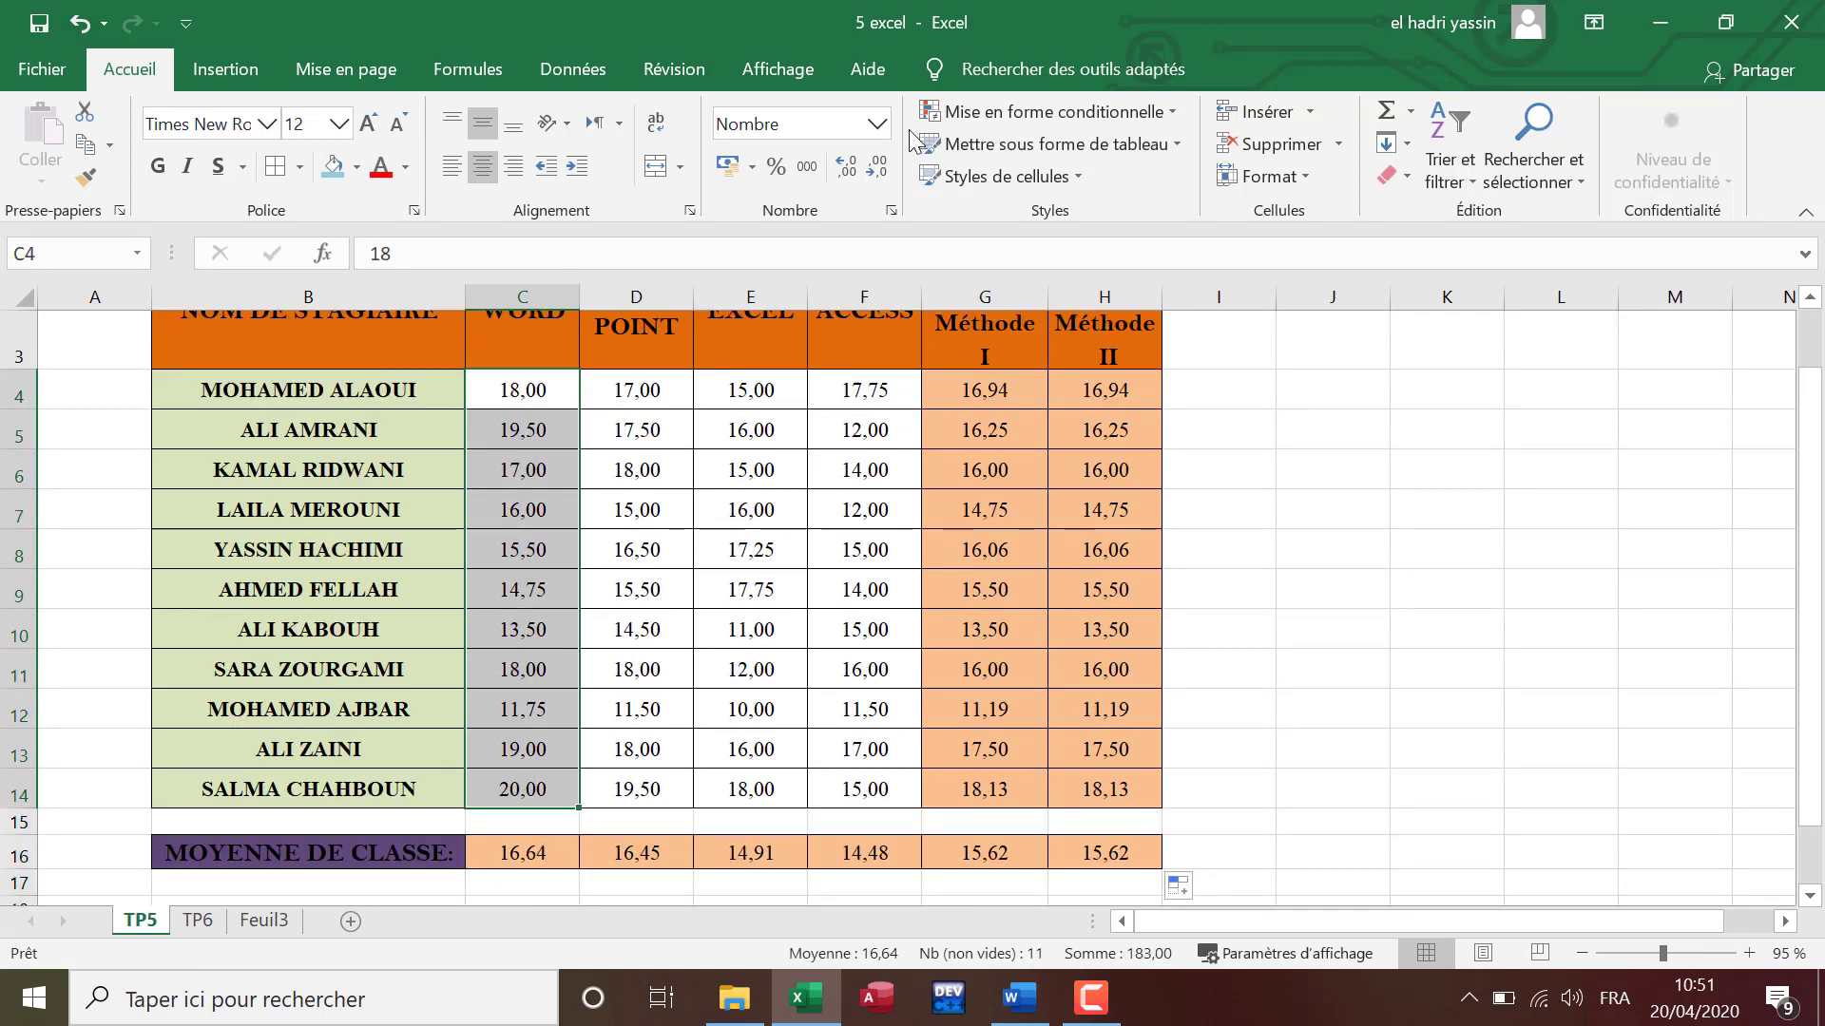
{"action": "left_click", "coordinate": [1011, 116]}
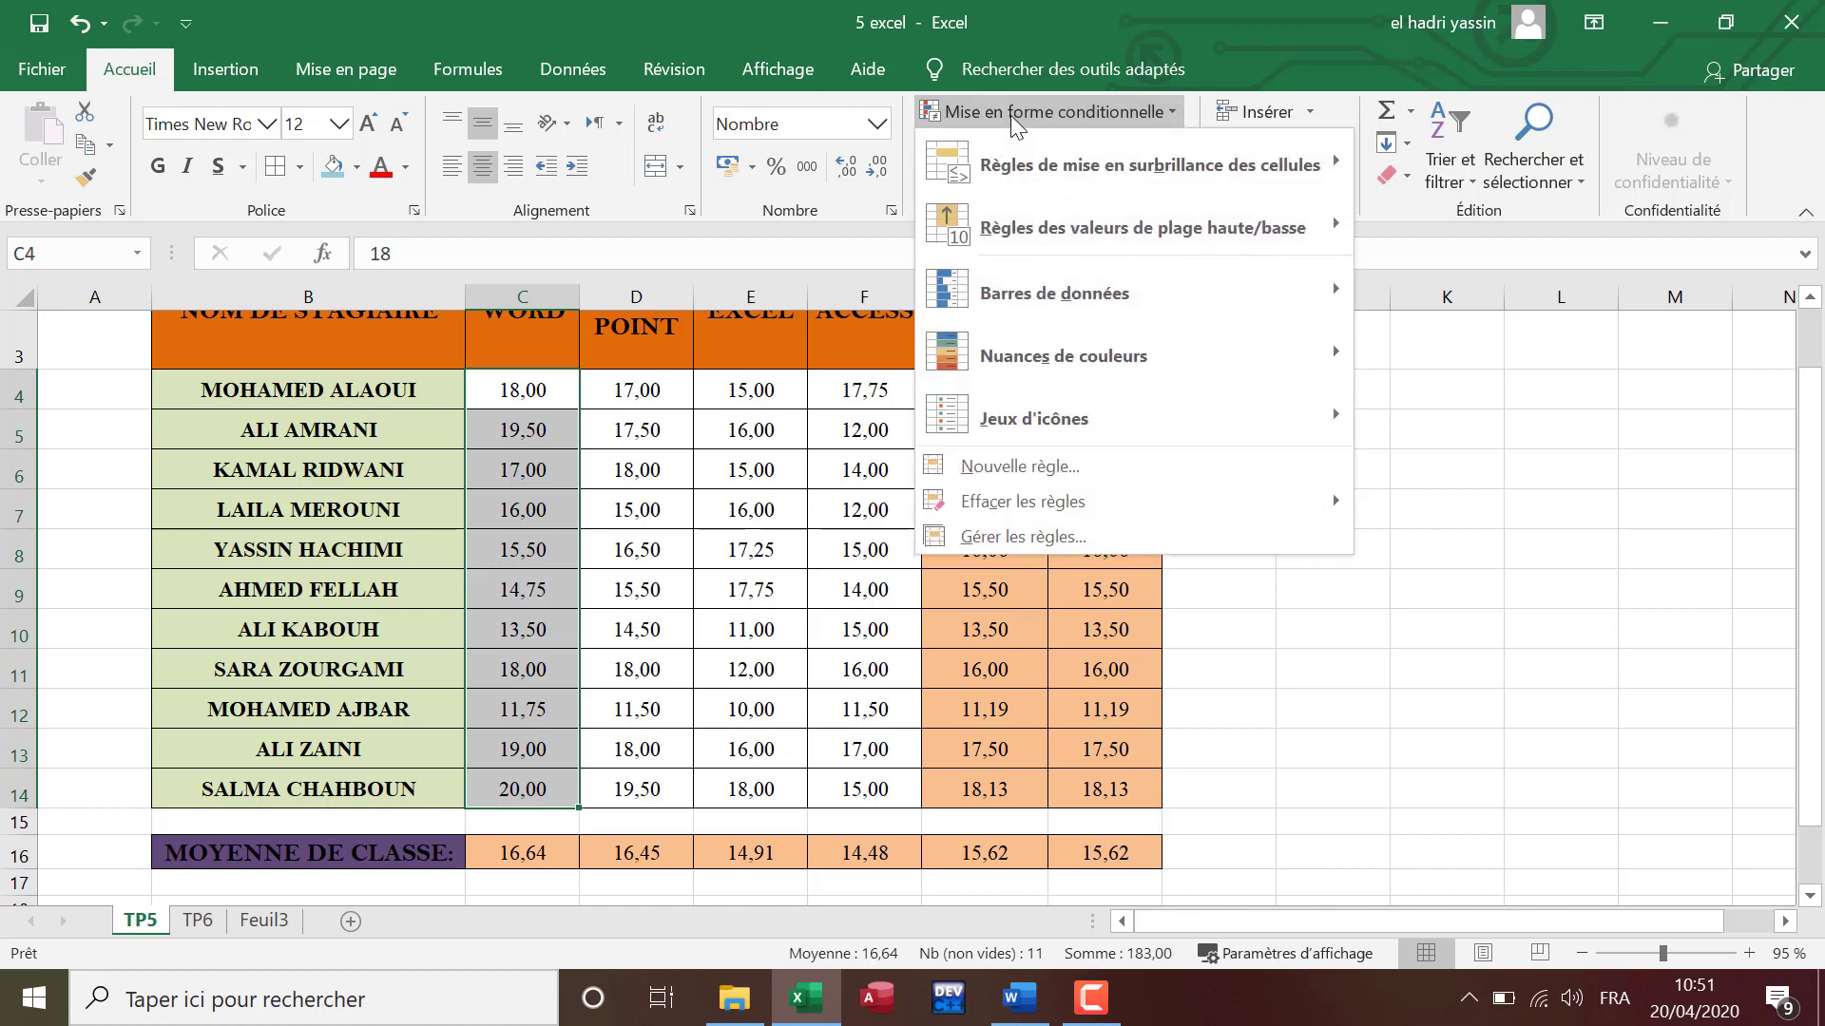
{"action": "mouse_move", "coordinate": [1126, 227]}
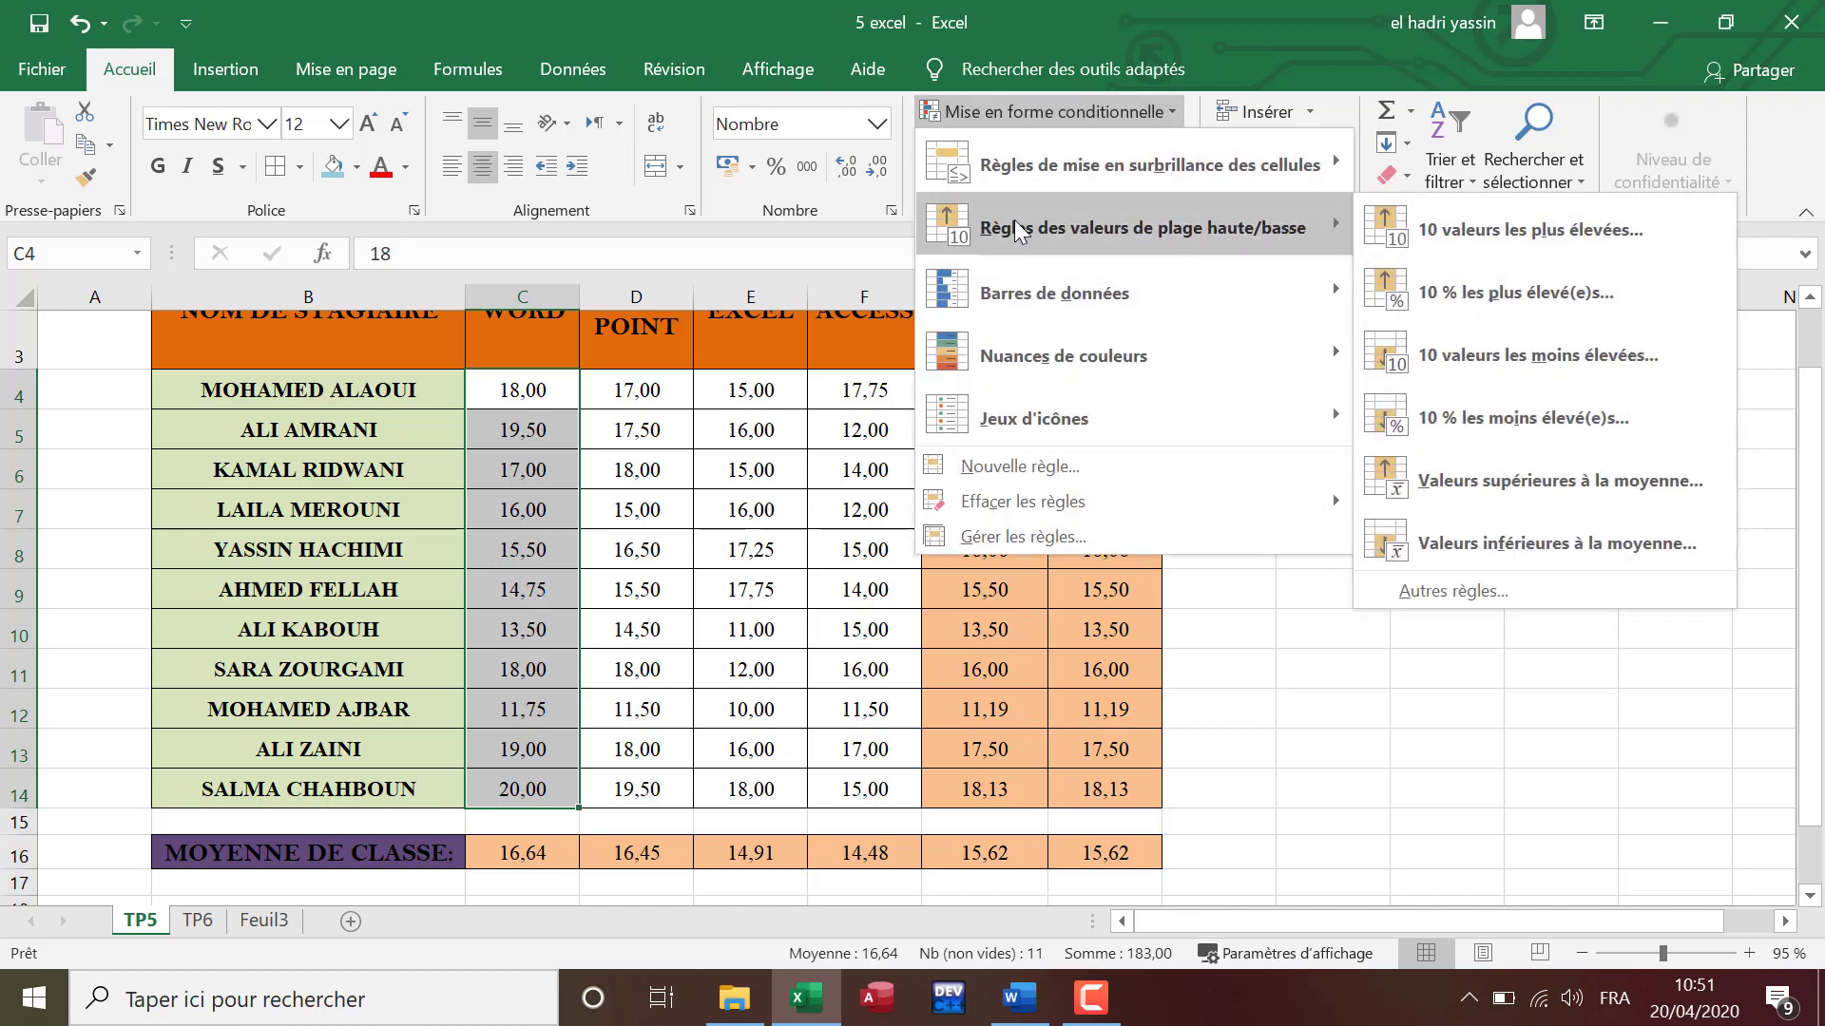
{"action": "left_click", "coordinate": [1488, 234]}
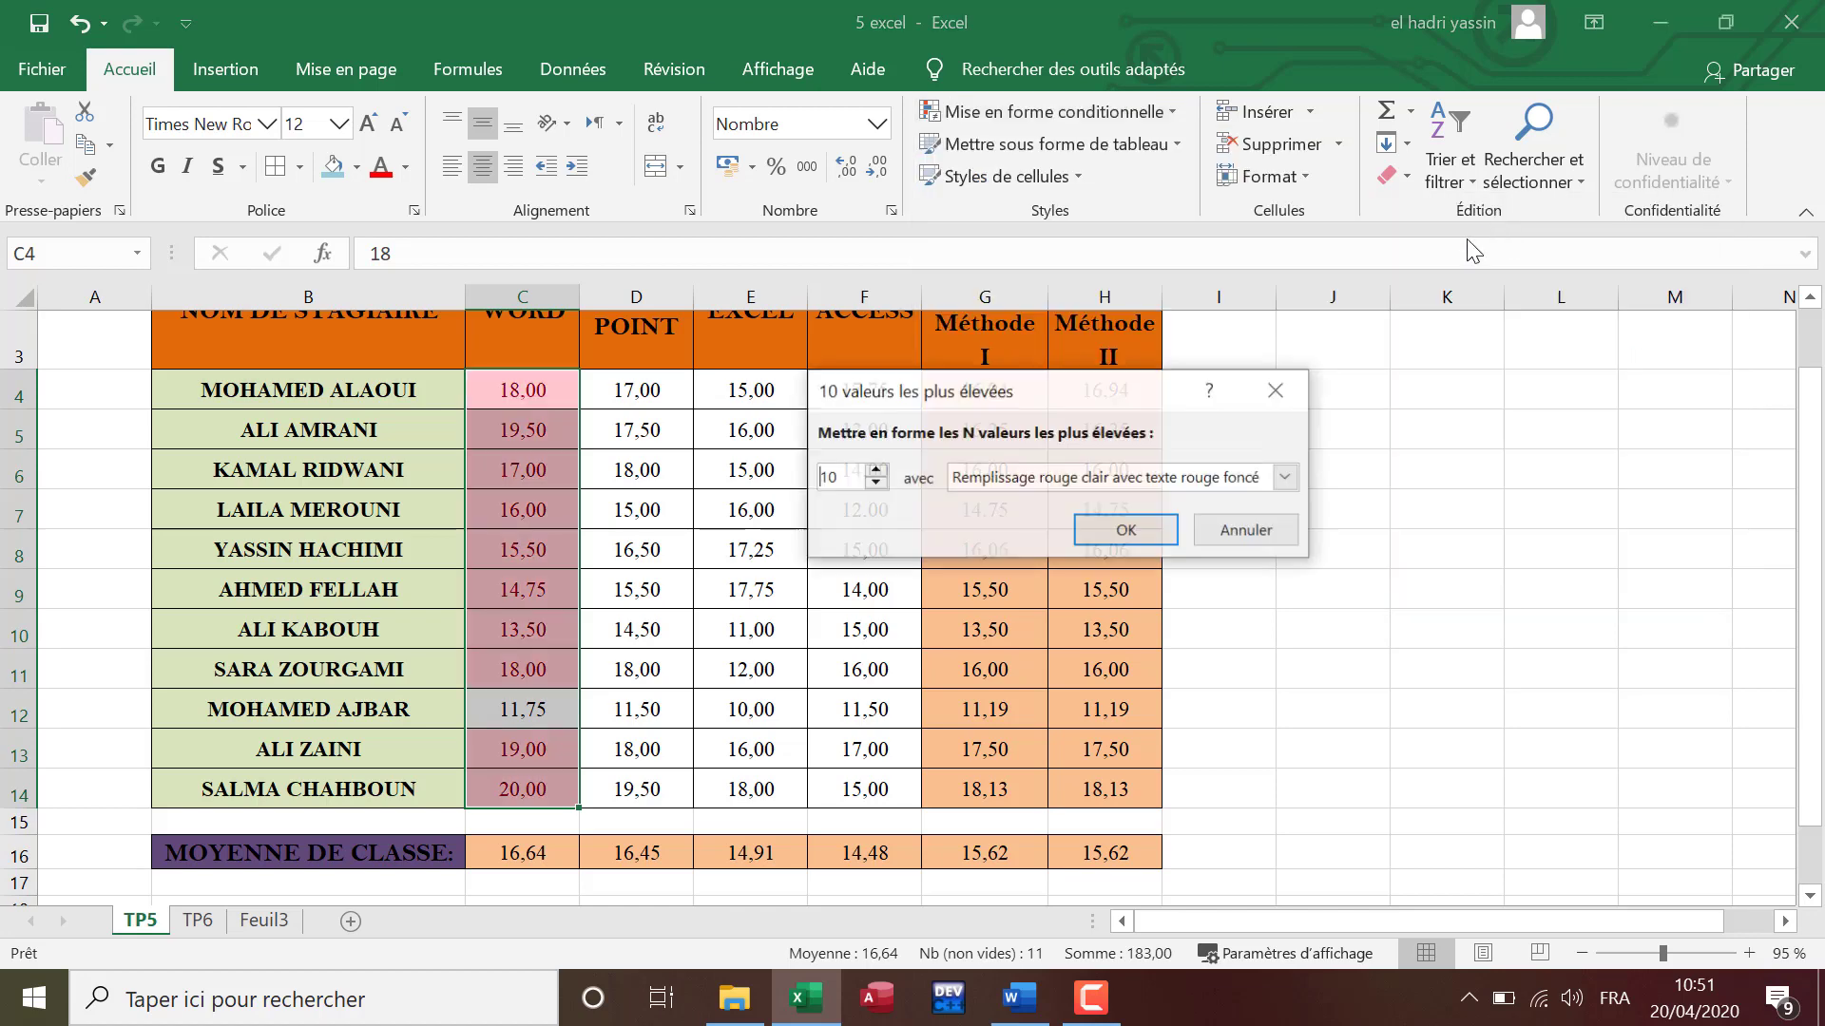
{"action": "double_click", "coordinate": [807, 476]}
{"action": "type", "text": "3"}
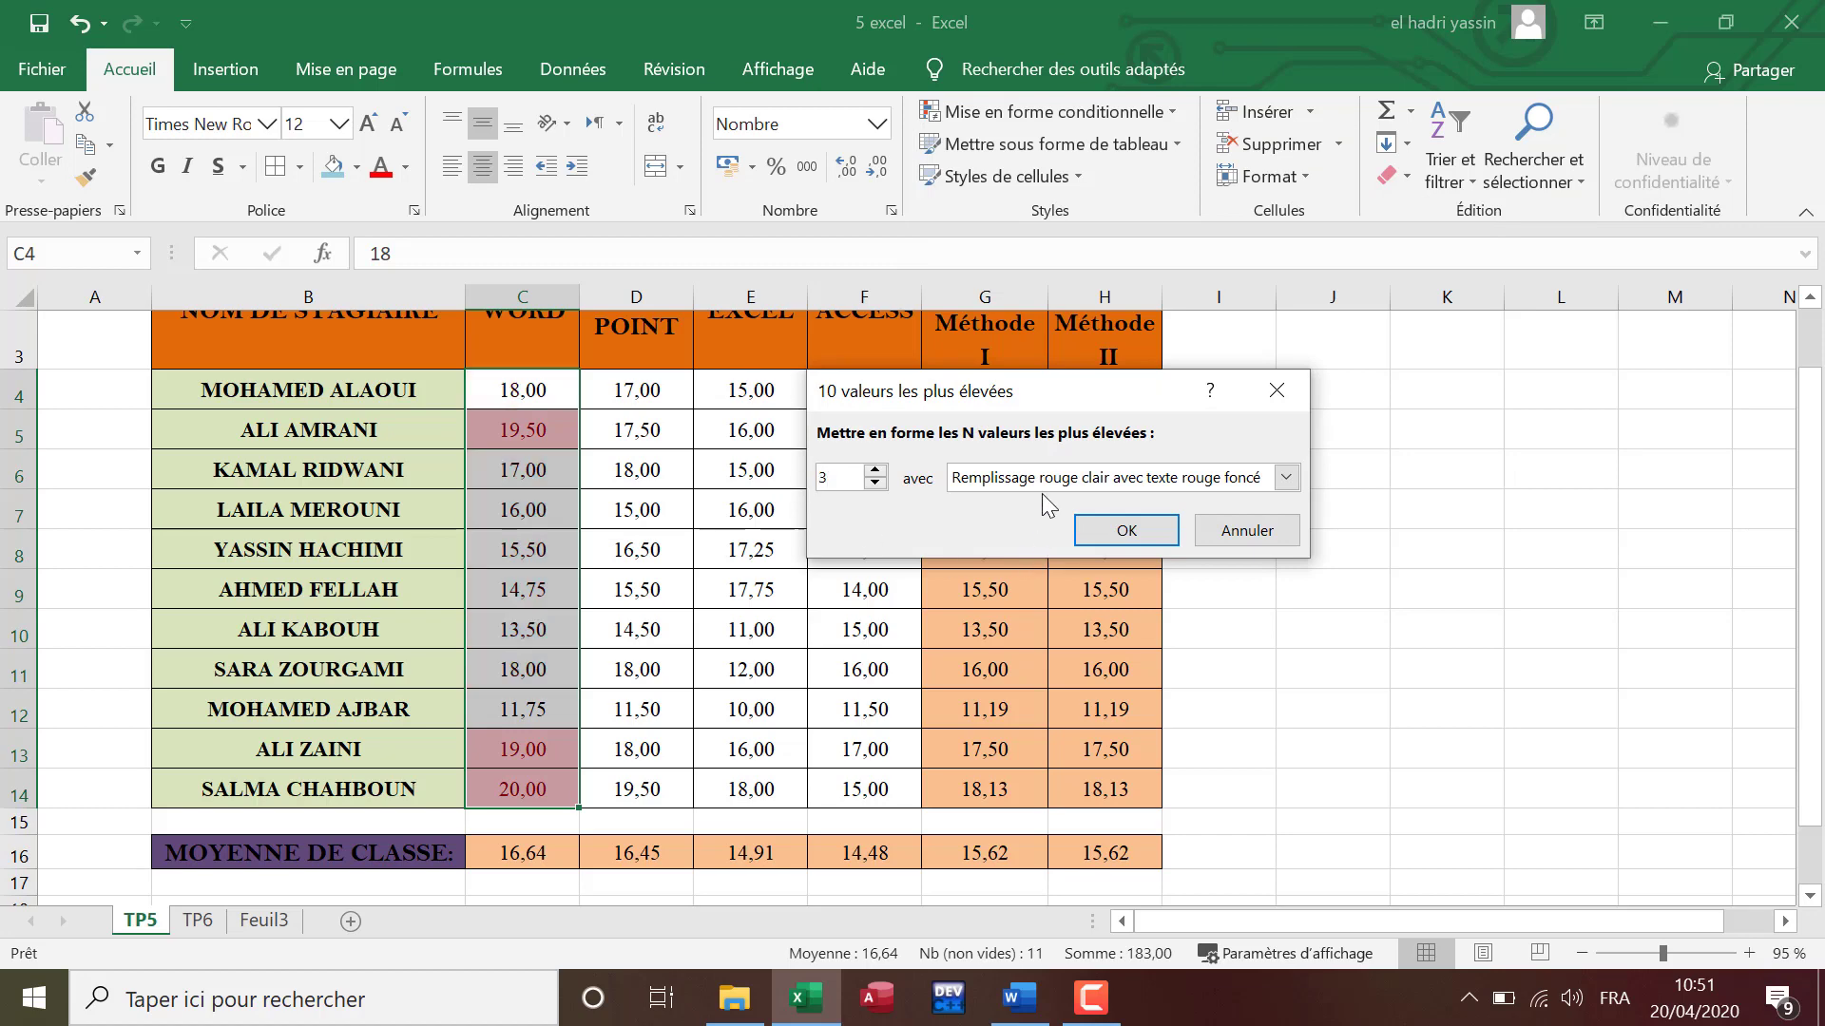
Give the top-3 rule a custom bold red font and apply it to the WORD column.
{"action": "left_click", "coordinate": [1042, 490]}
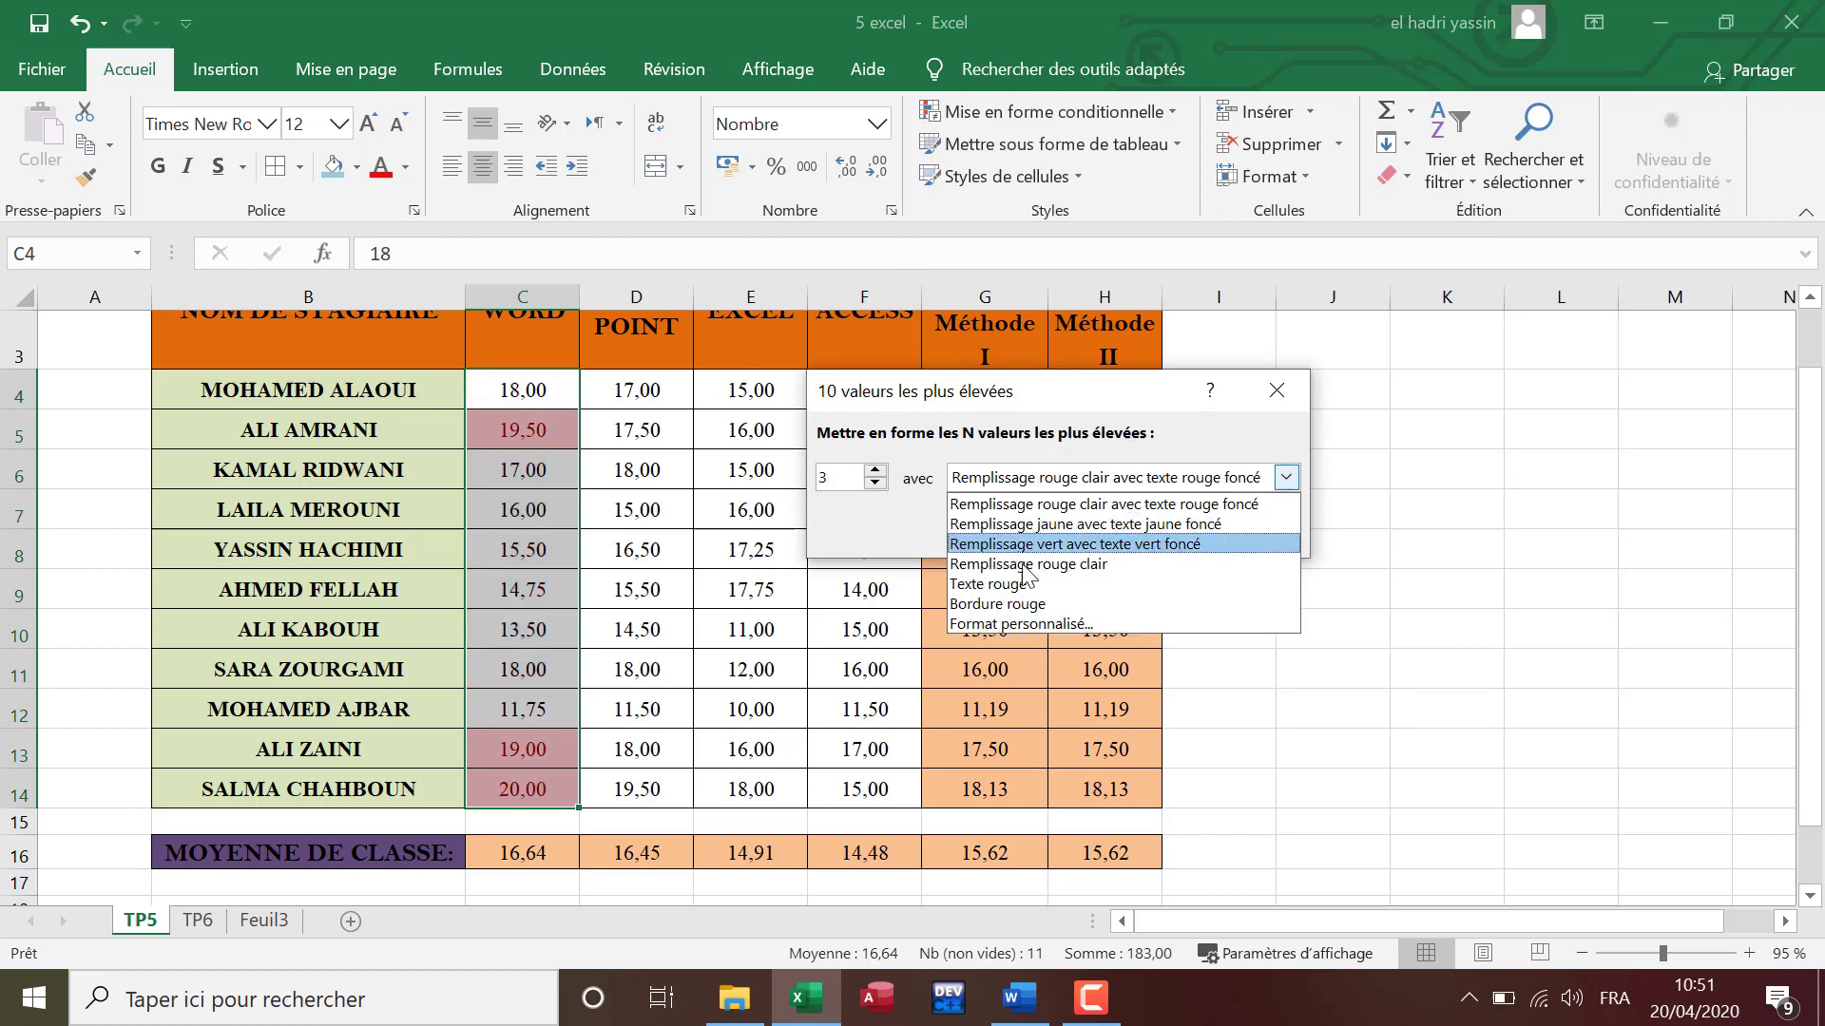
{"action": "left_click", "coordinate": [1034, 631]}
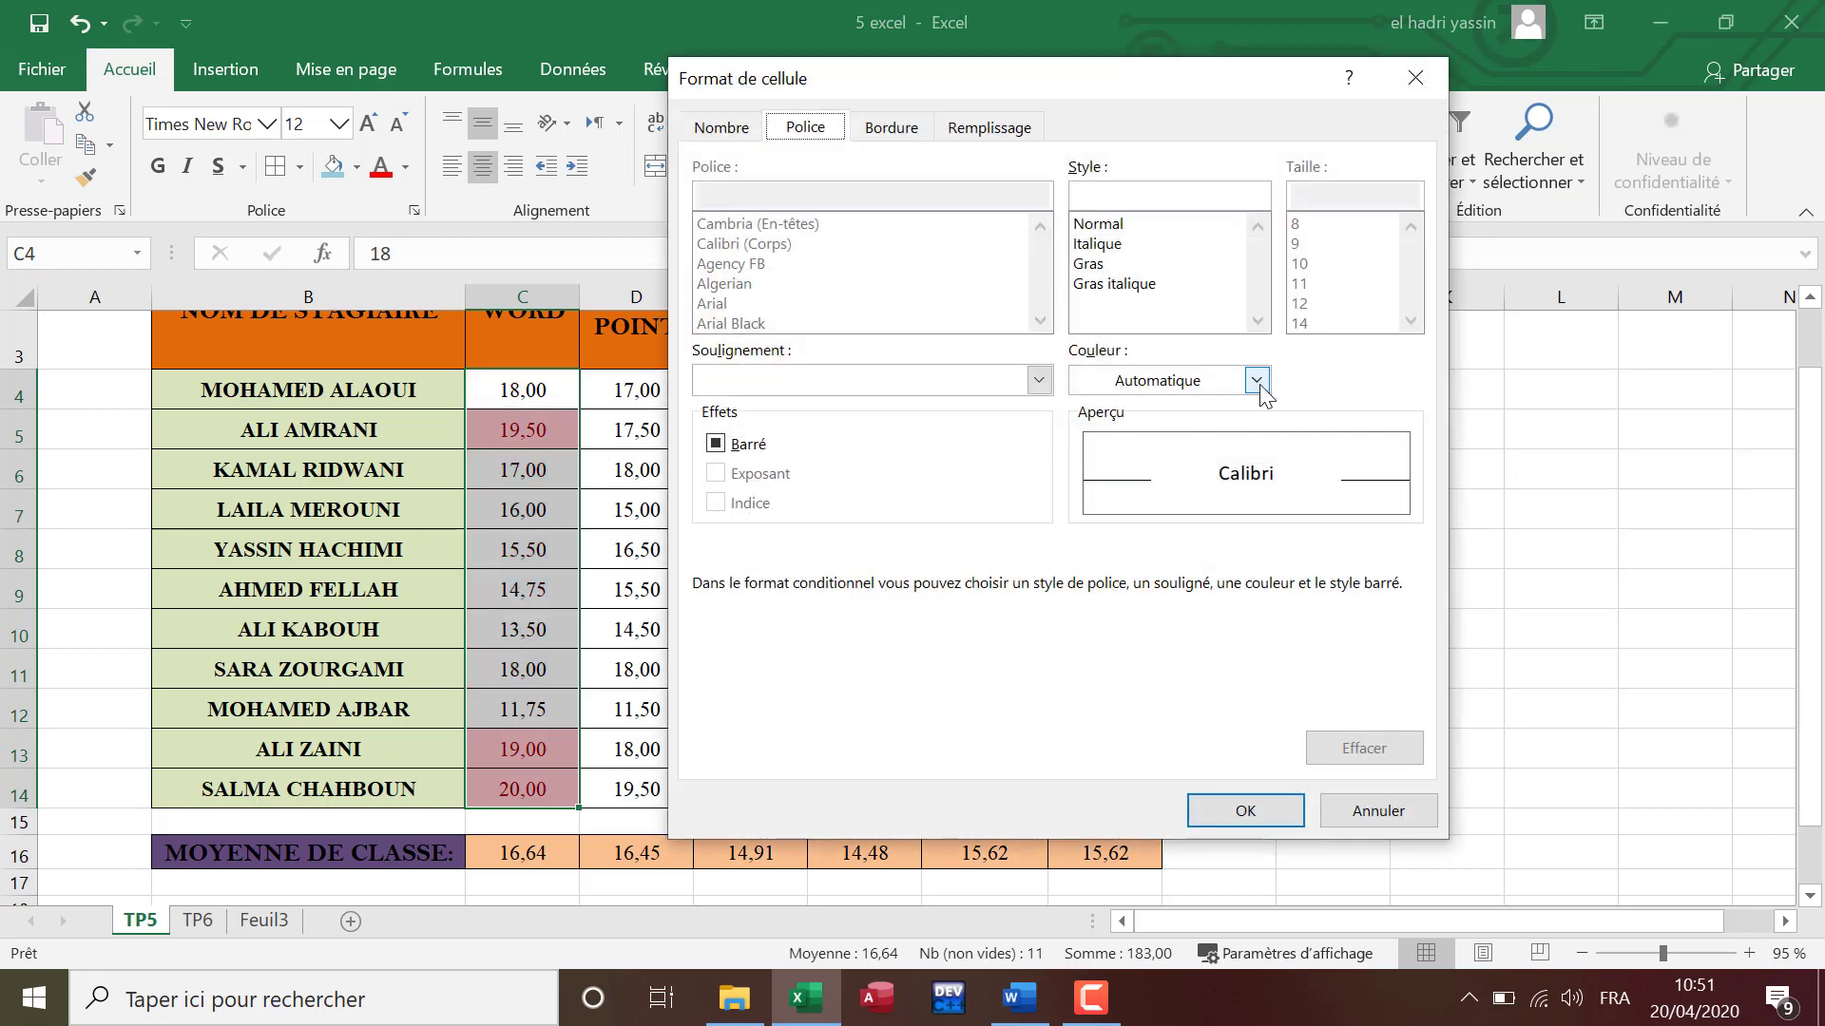
{"action": "left_click", "coordinate": [1256, 380]}
{"action": "left_click", "coordinate": [1108, 638]}
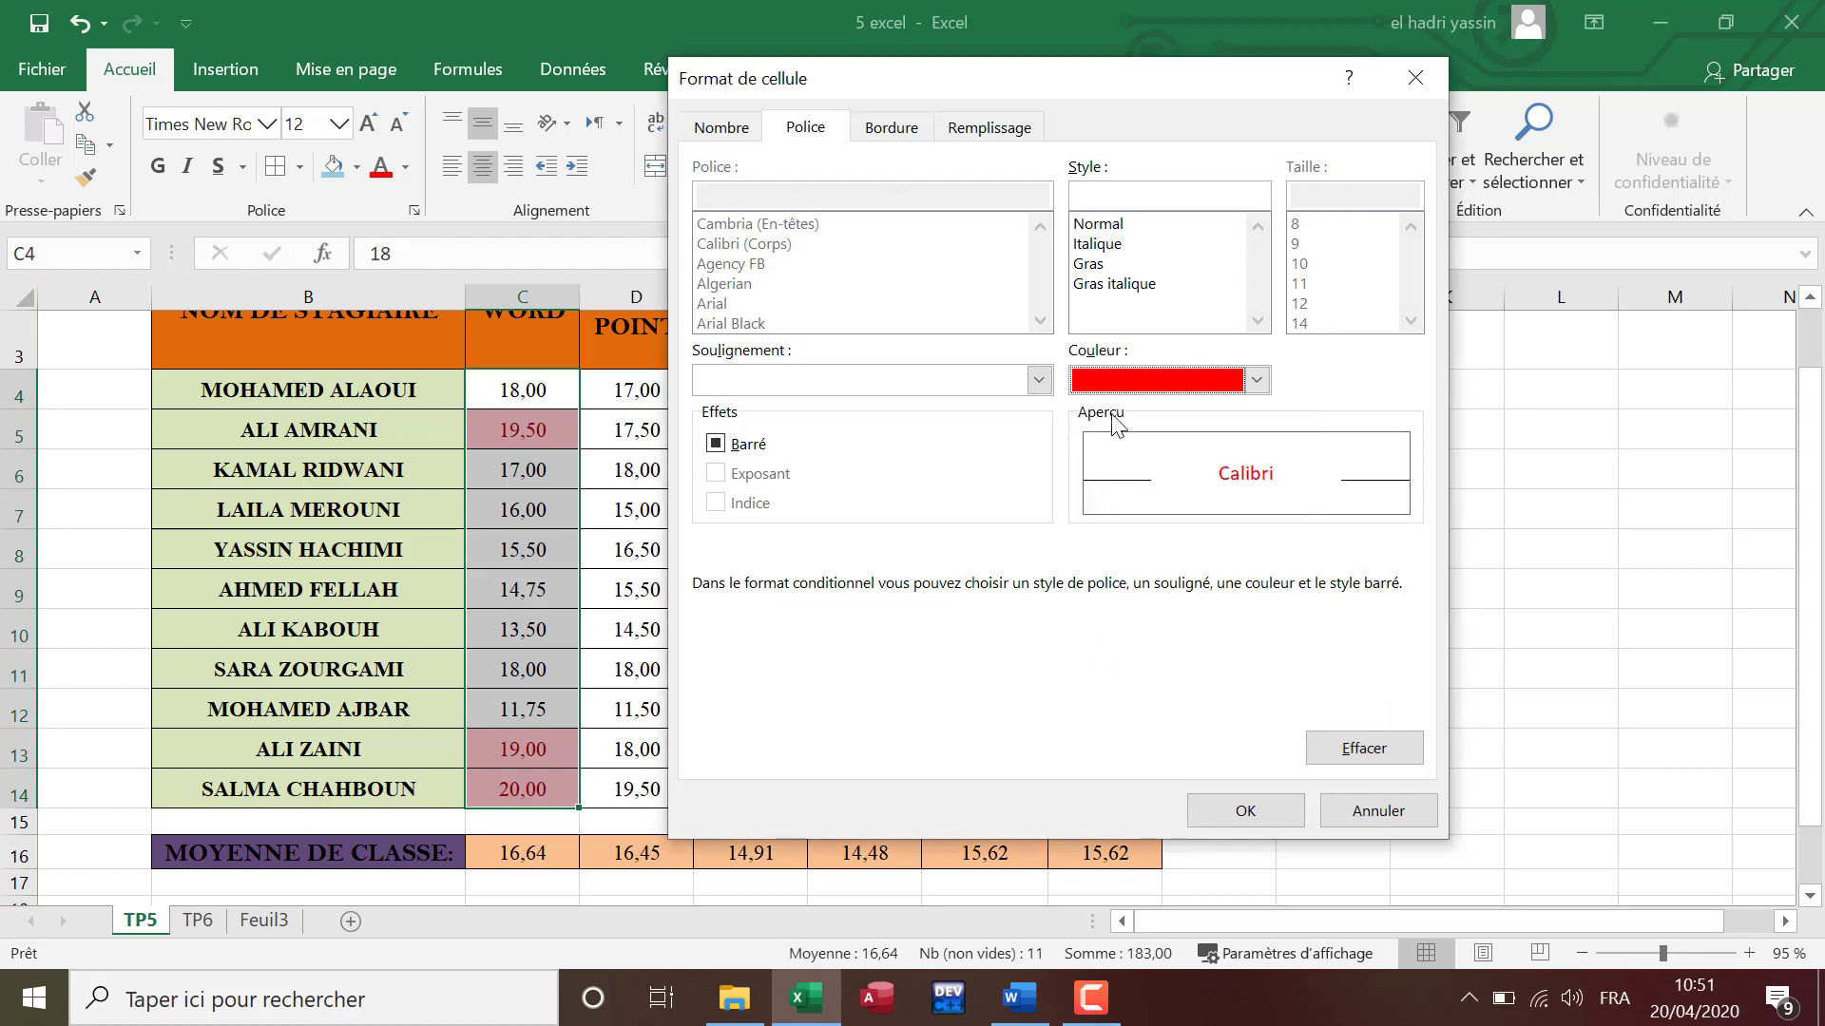
{"action": "left_click", "coordinate": [1089, 263]}
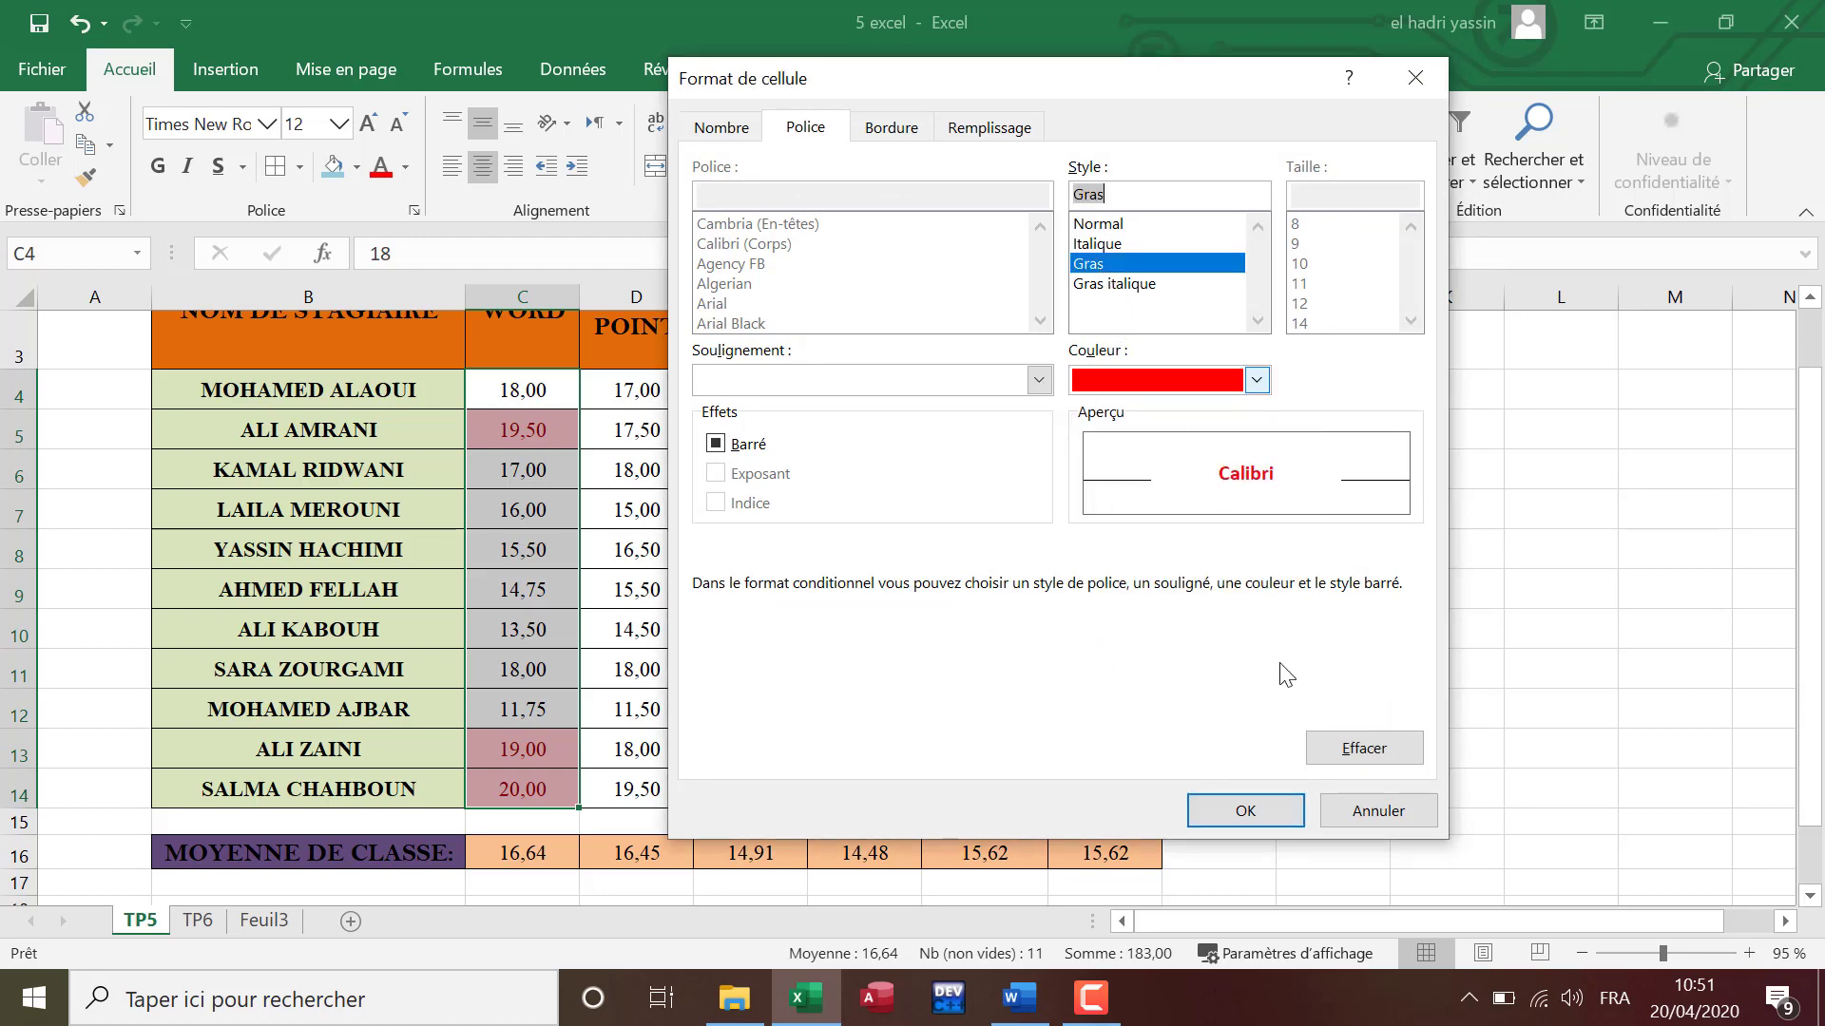
{"action": "left_click", "coordinate": [1246, 809]}
{"action": "left_click", "coordinate": [1129, 533]}
{"action": "left_click", "coordinate": [751, 669]}
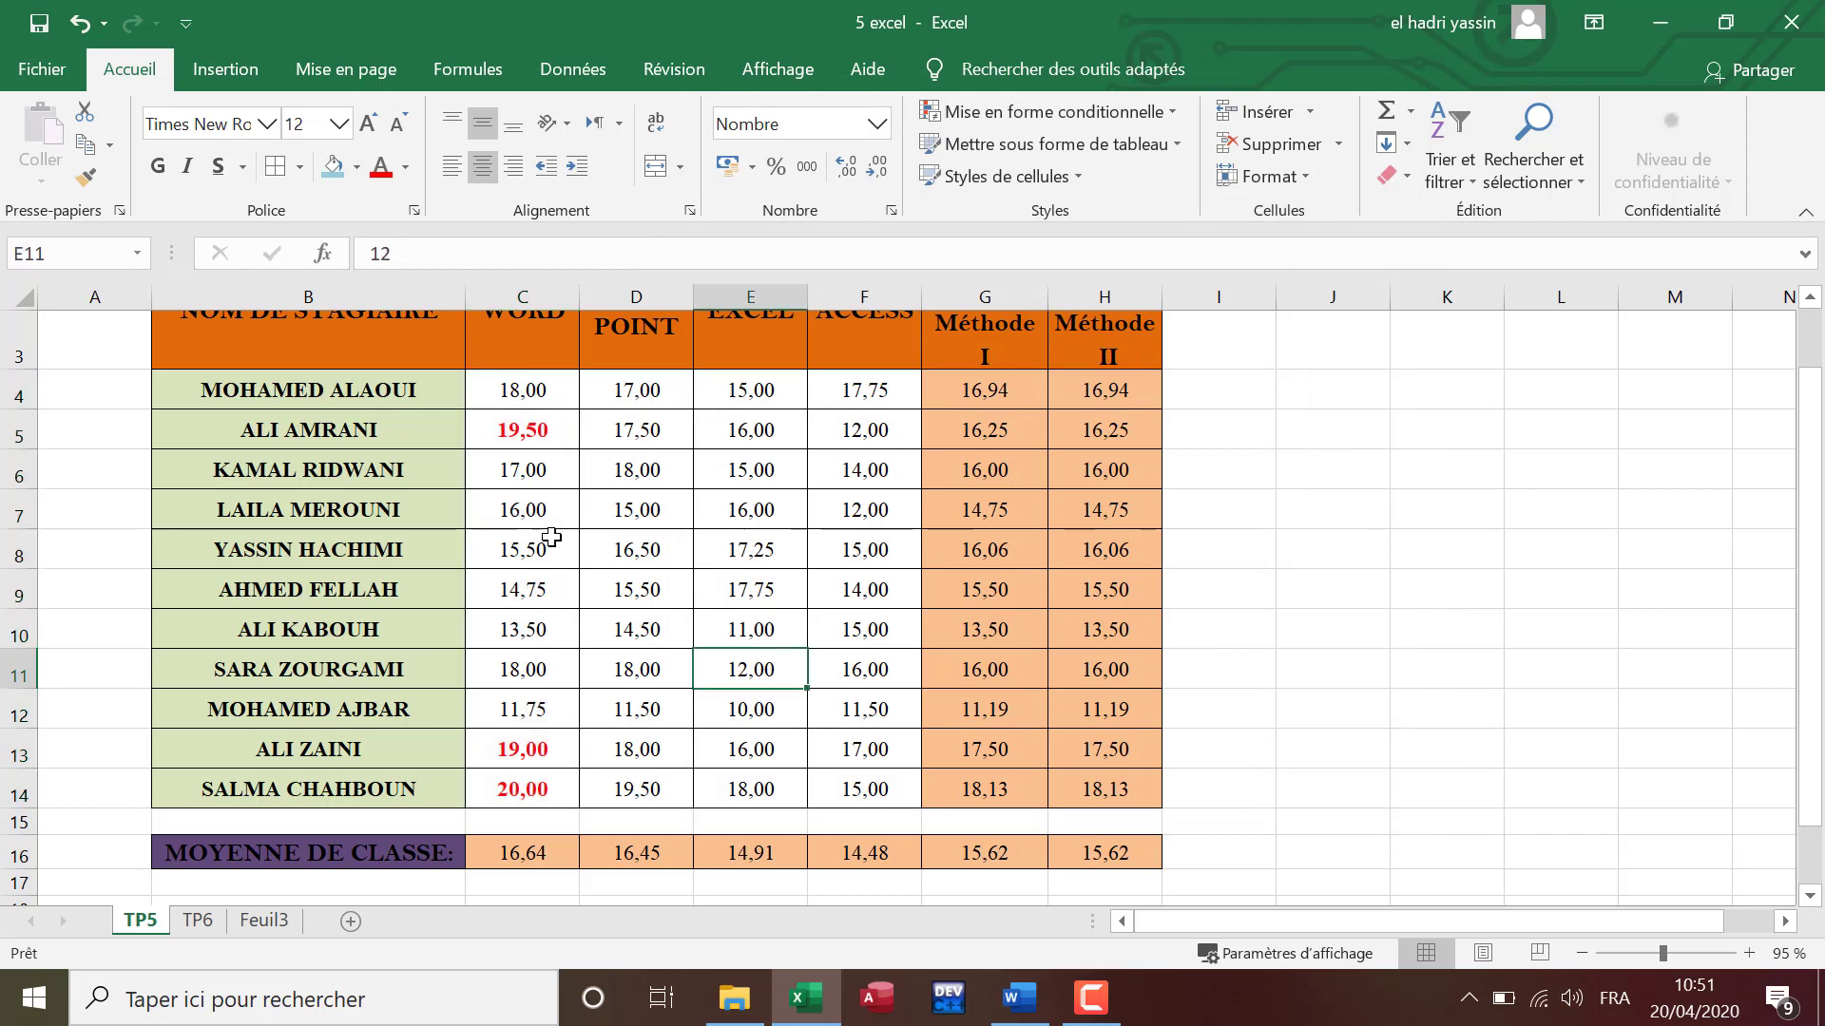
{"action": "left_click", "coordinate": [1022, 998]}
{"action": "left_click", "coordinate": [1022, 998]}
In Word, replace 'En' with 'De' in item 4b so it reads 'Notes De Excel'.
{"action": "left_click", "coordinate": [1019, 998]}
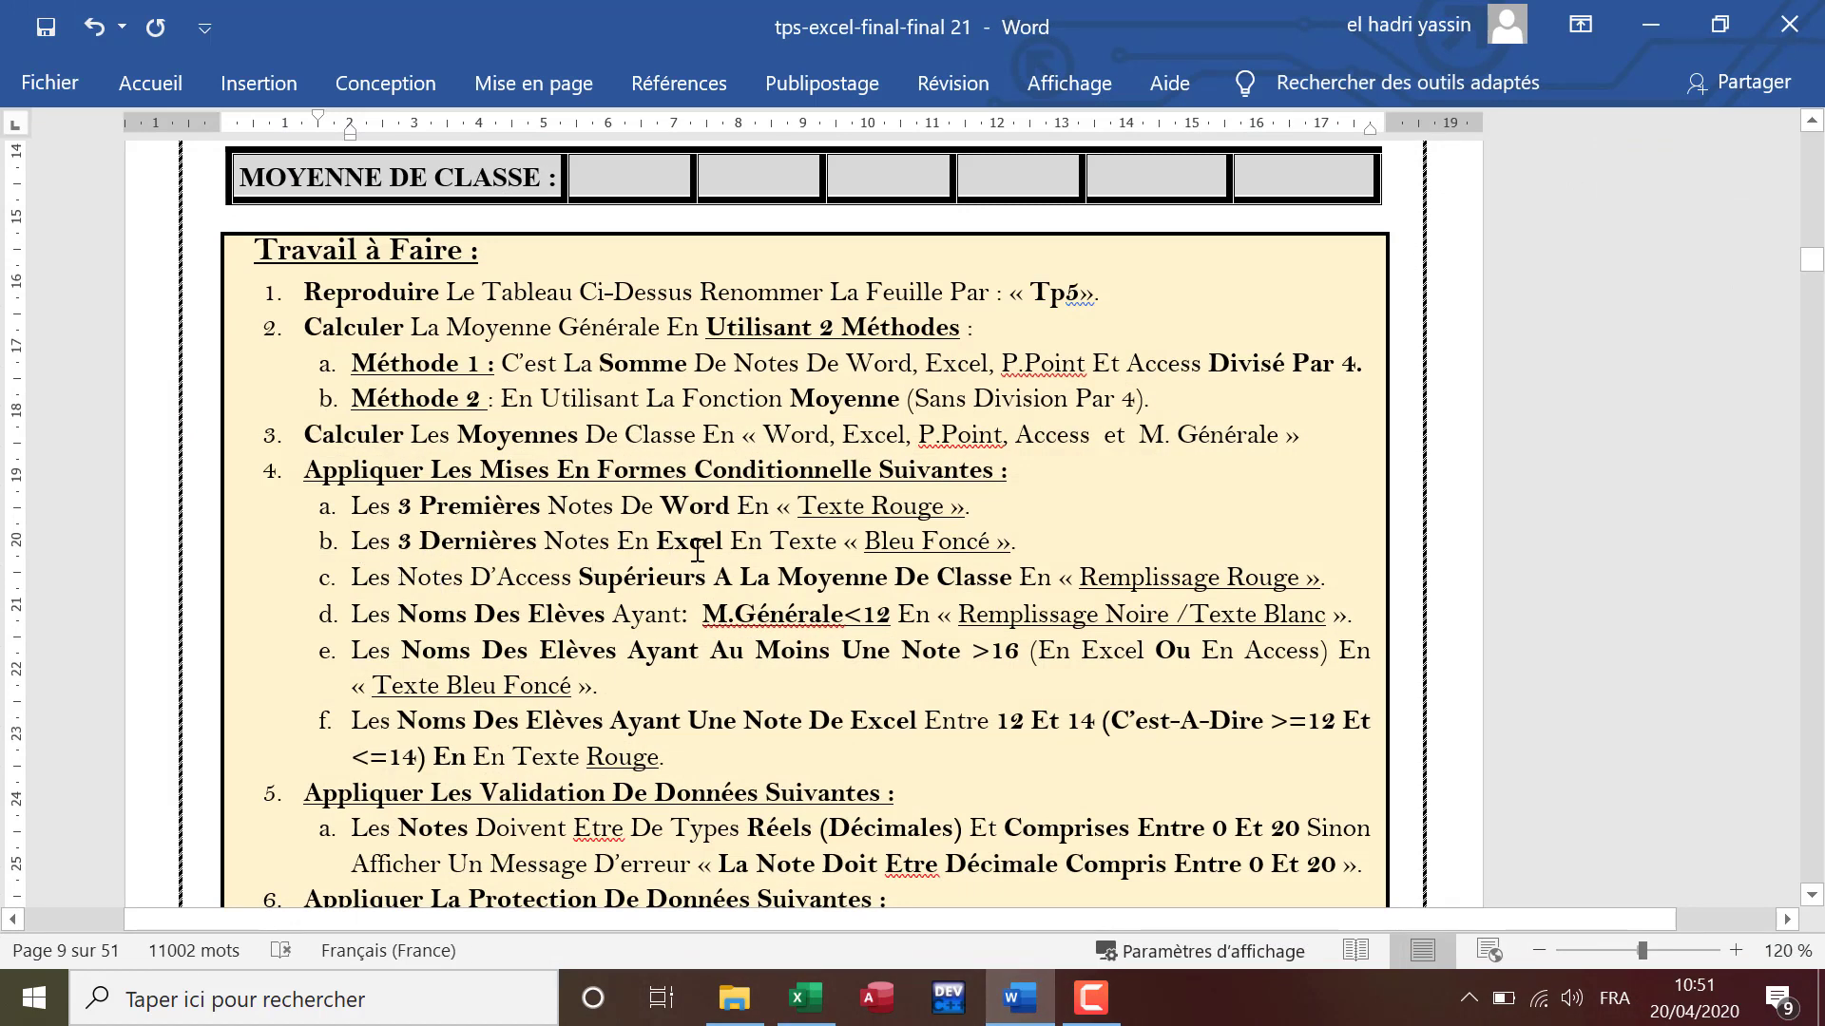
{"action": "double_click", "coordinate": [637, 542]}
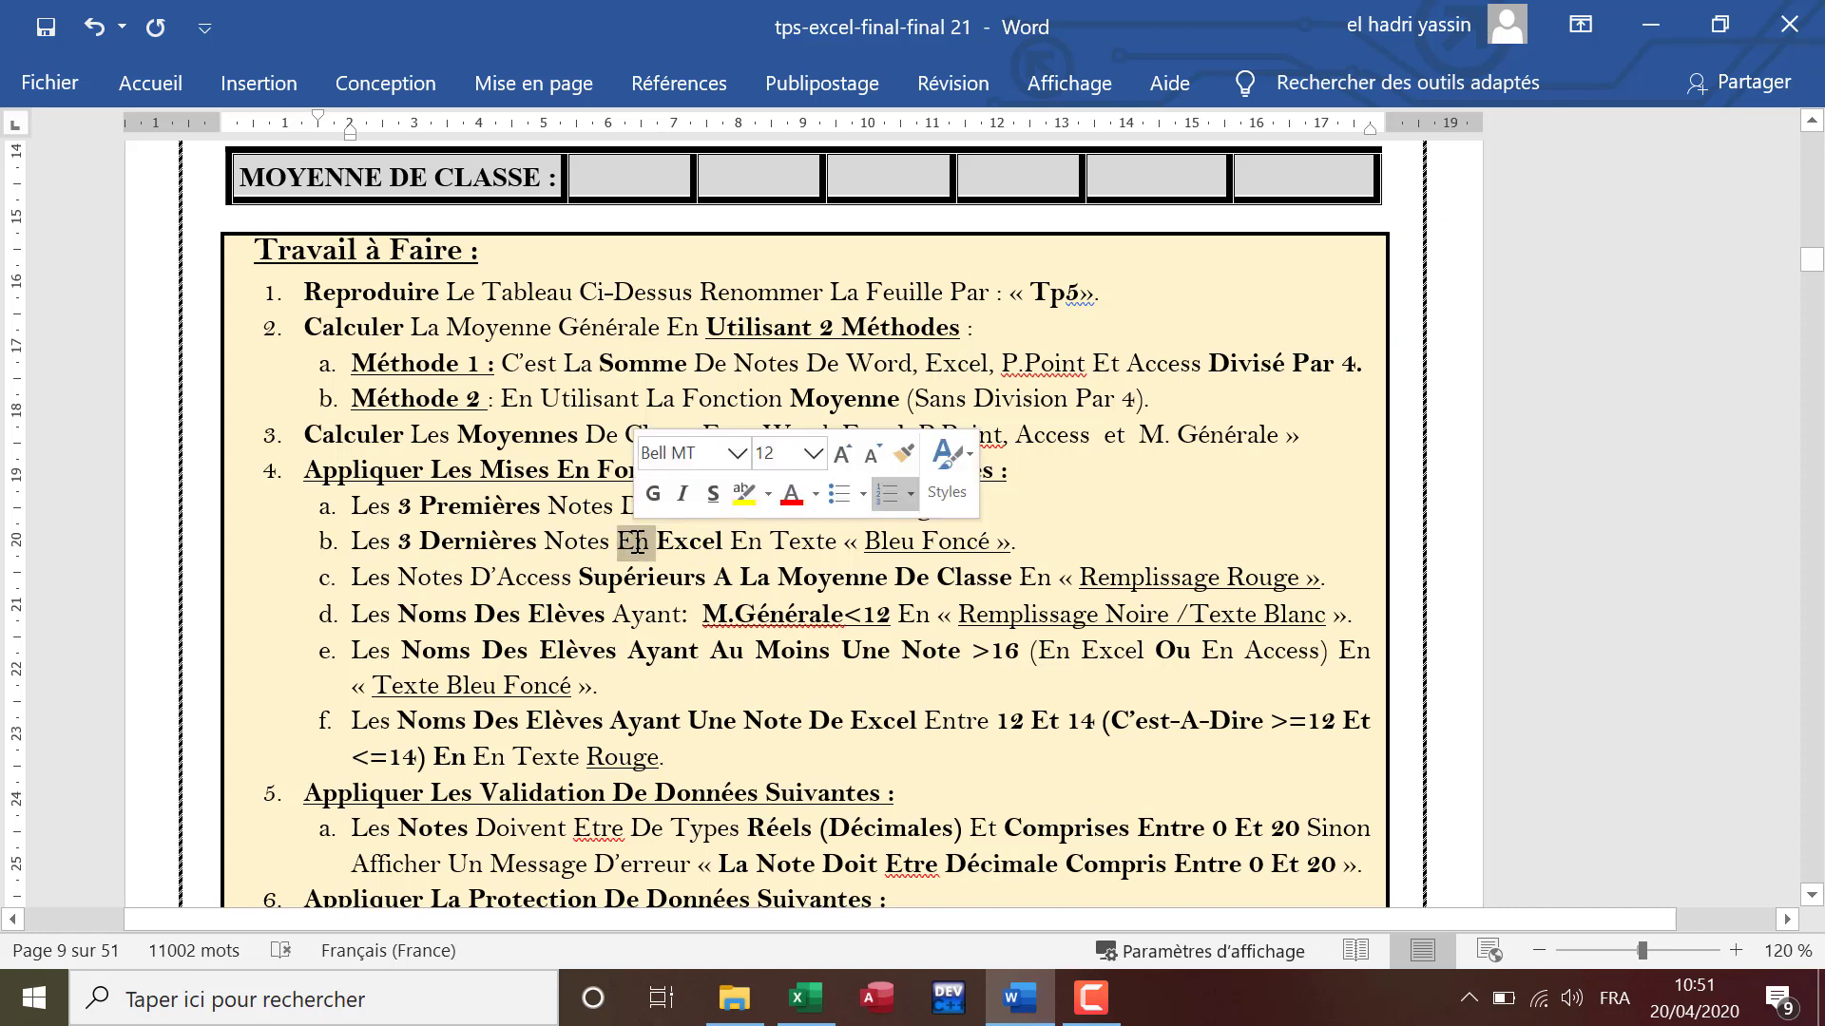
{"action": "type", "text": "De"}
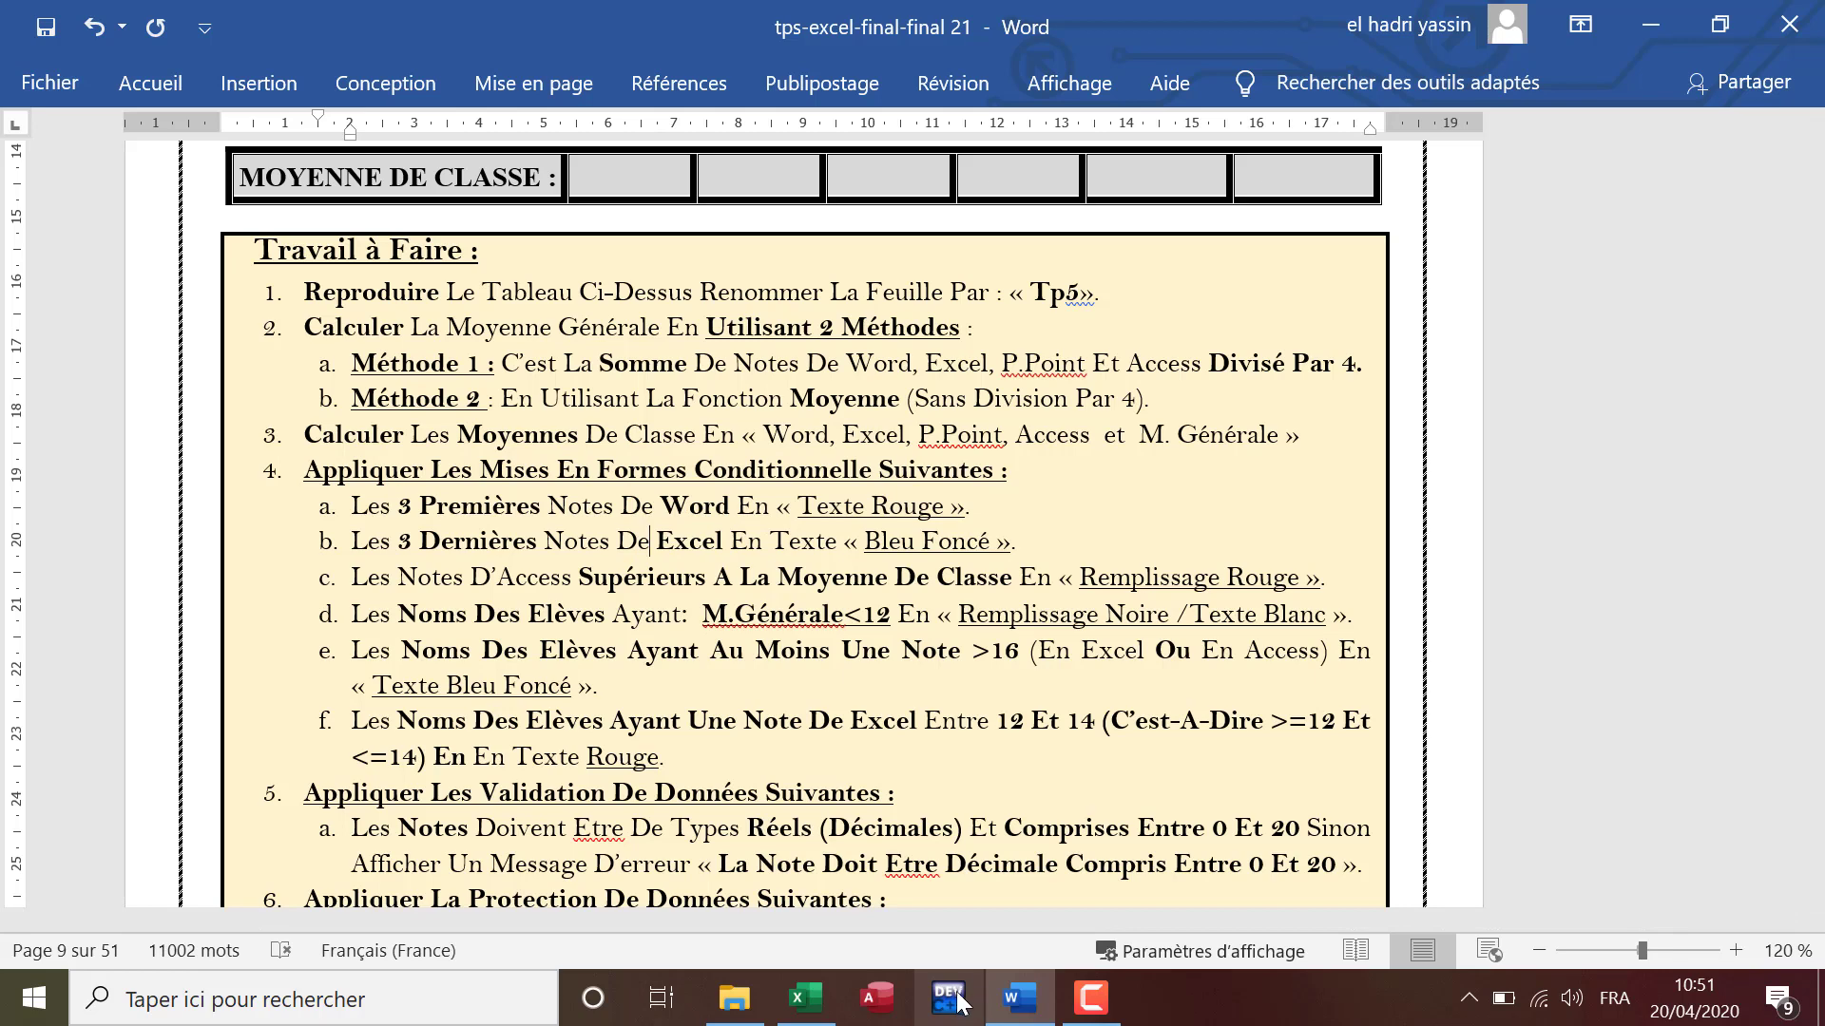
Select the EXCEL grades E4:E14 and start a Bottom 10 Items rule set to 3.
{"action": "left_click", "coordinate": [806, 998]}
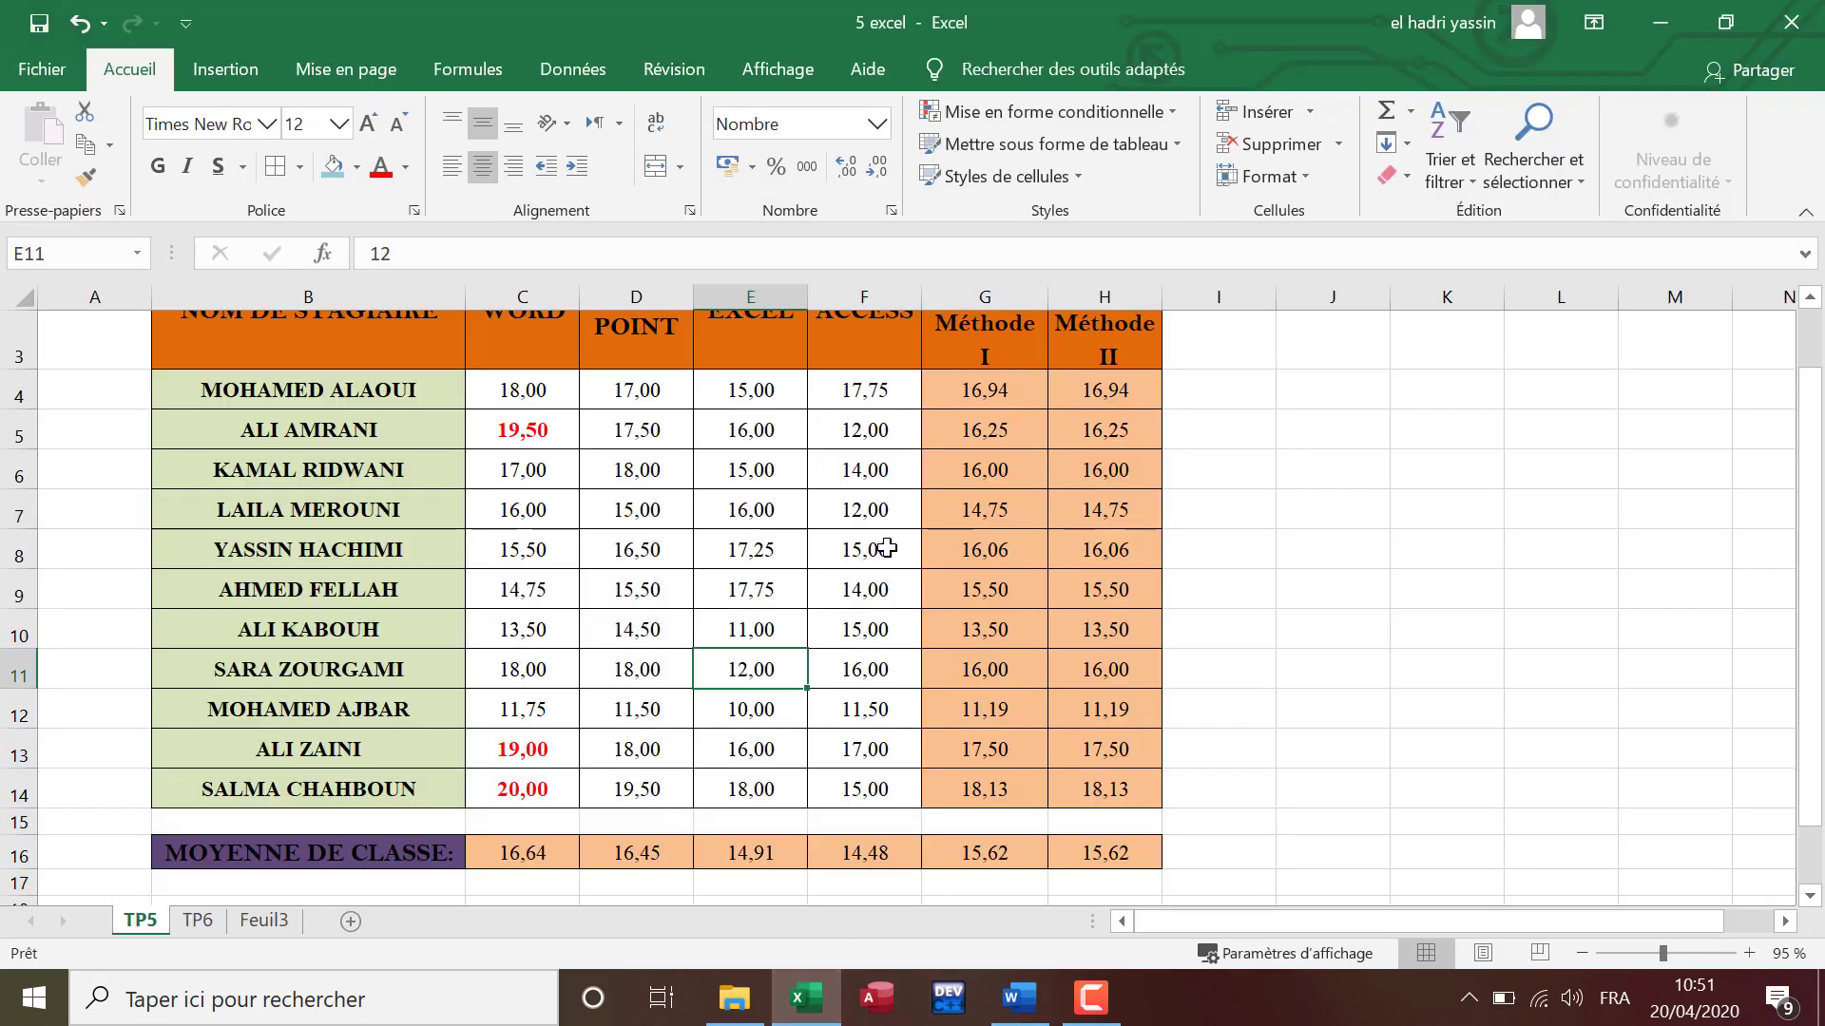
{"action": "scroll", "coordinate": [877, 549], "scroll_direction": "up", "scroll_amount": 1}
{"action": "mouse_move", "coordinate": [754, 476]}
{"action": "left_mouse_down"}
{"action": "mouse_move", "coordinate": [756, 875]}
{"action": "mouse_move", "coordinate": [758, 807]}
{"action": "left_mouse_up"}
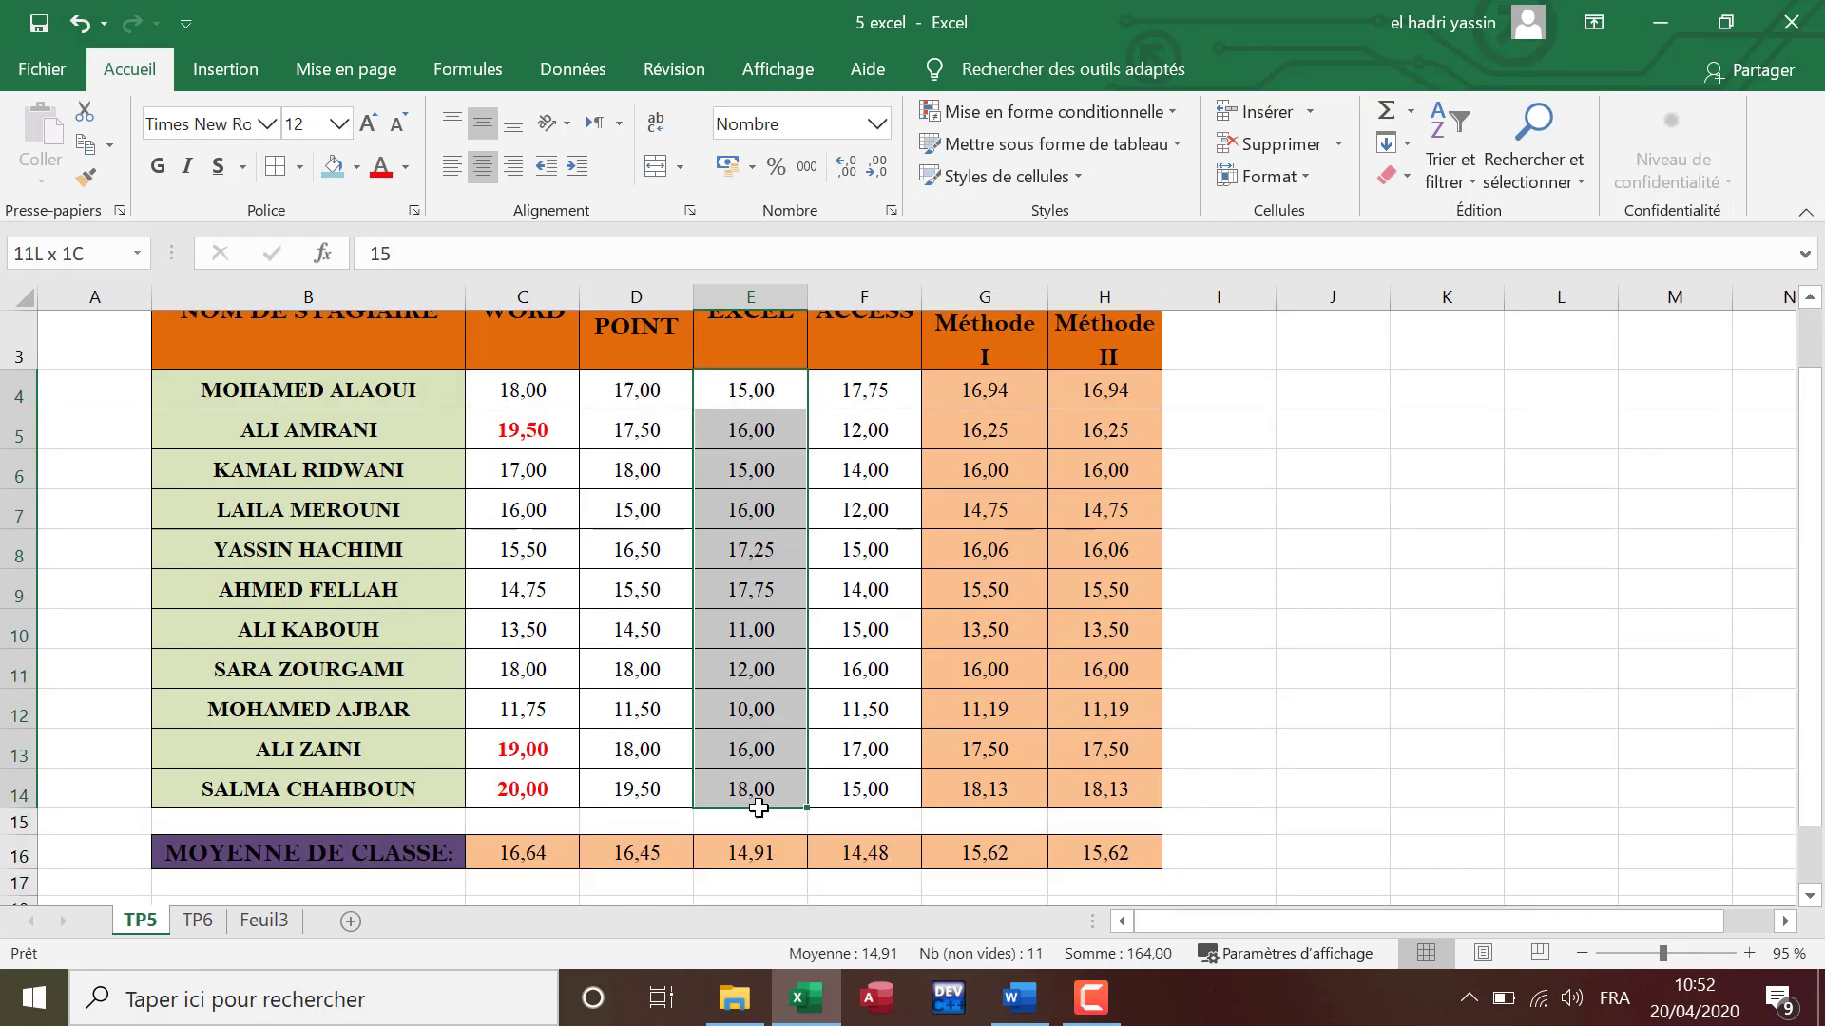
{"action": "left_click", "coordinate": [1003, 112]}
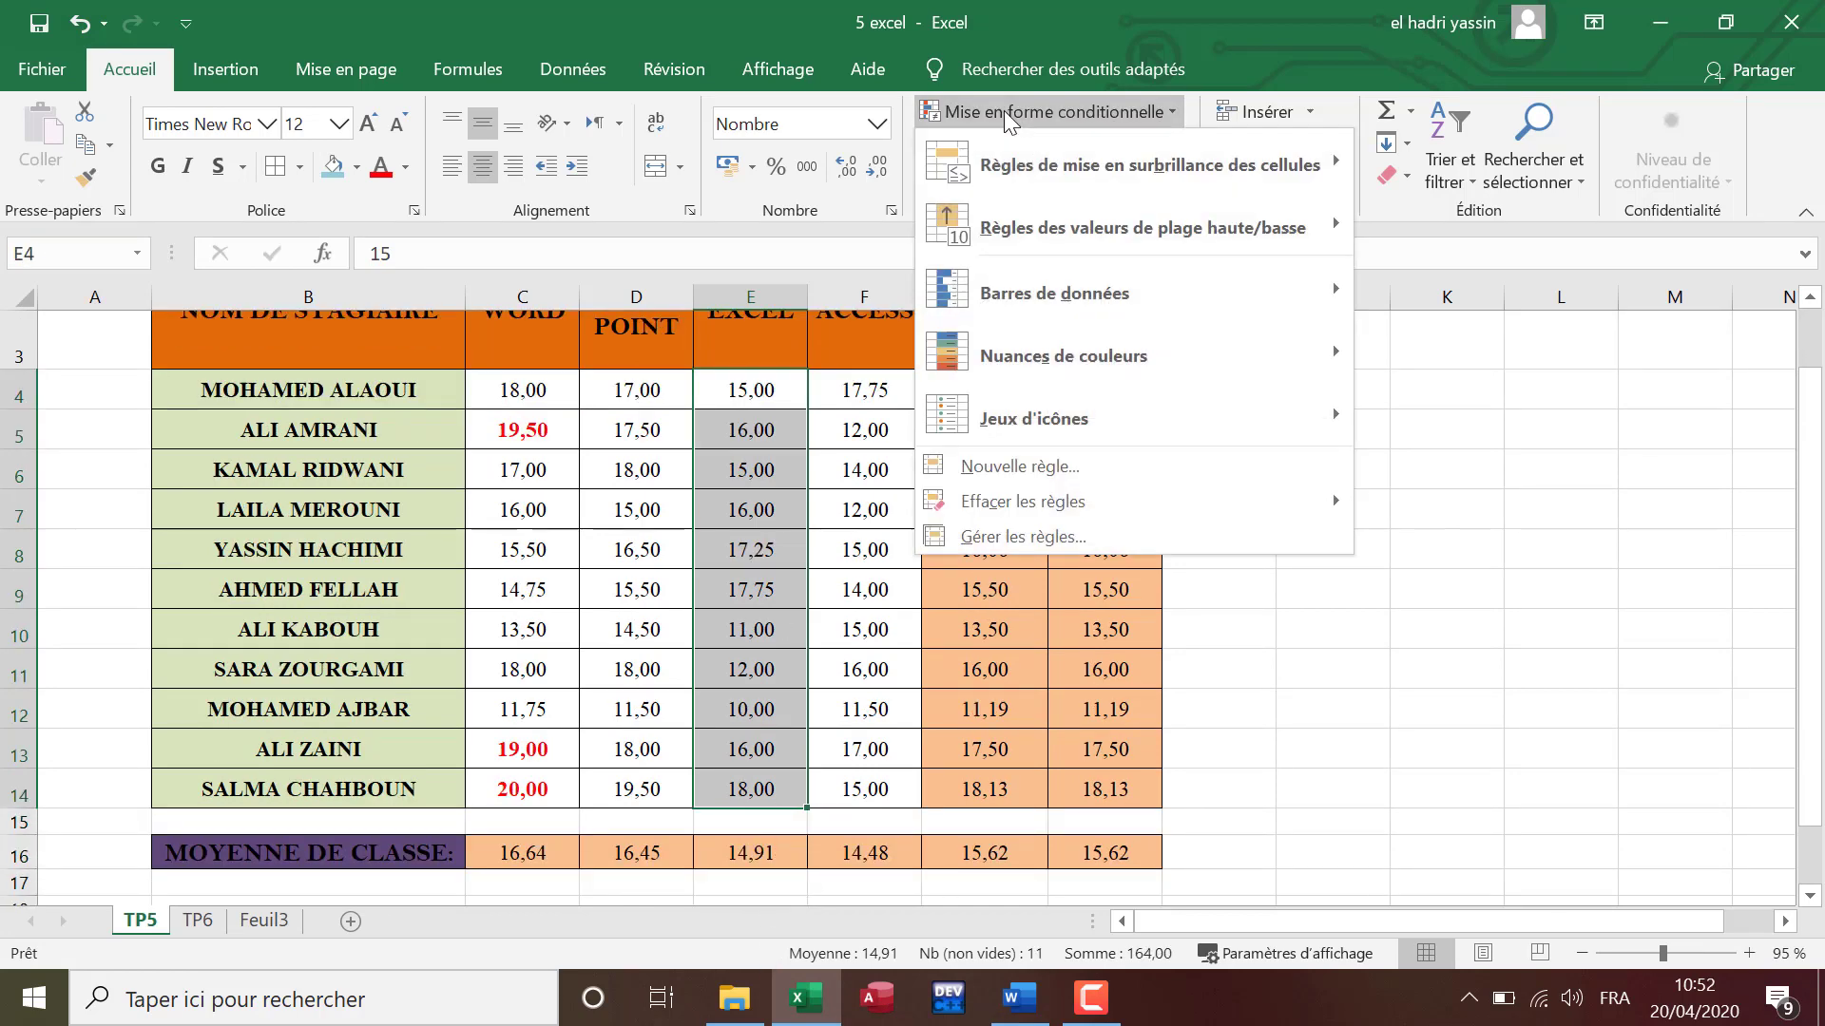
{"action": "mouse_move", "coordinate": [1133, 228]}
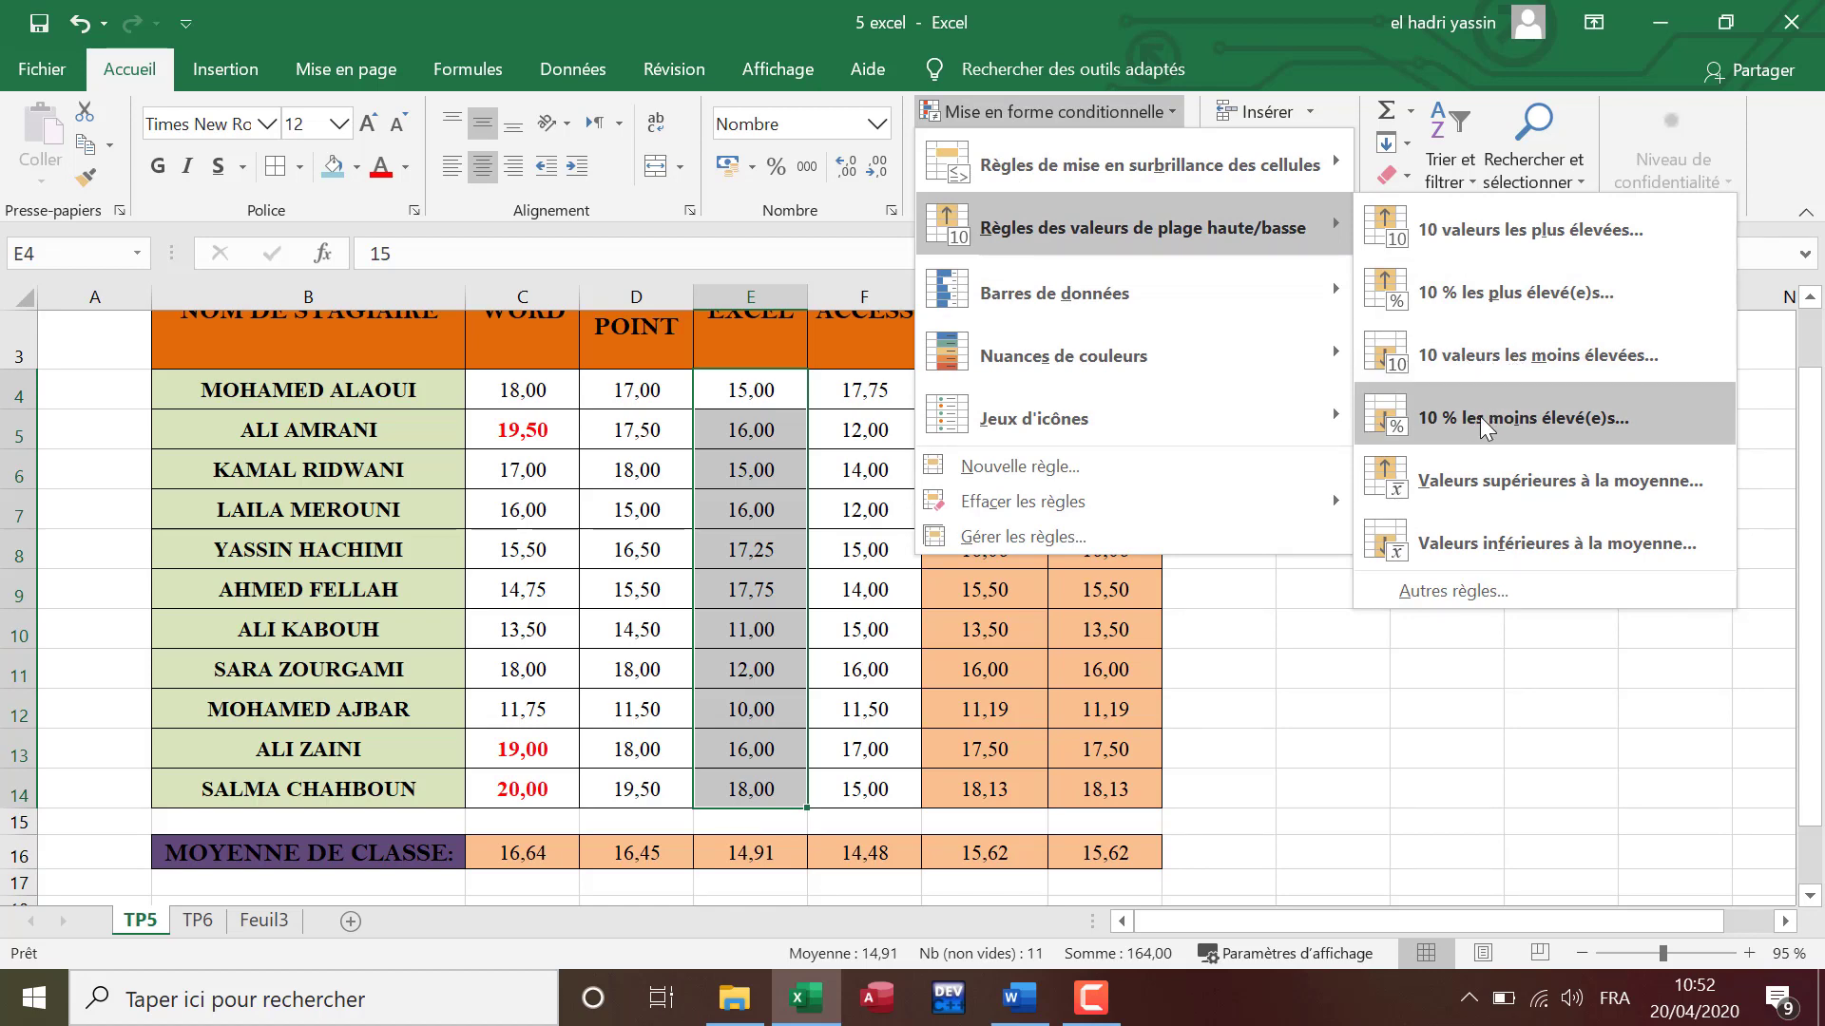
{"action": "left_click", "coordinate": [1475, 359]}
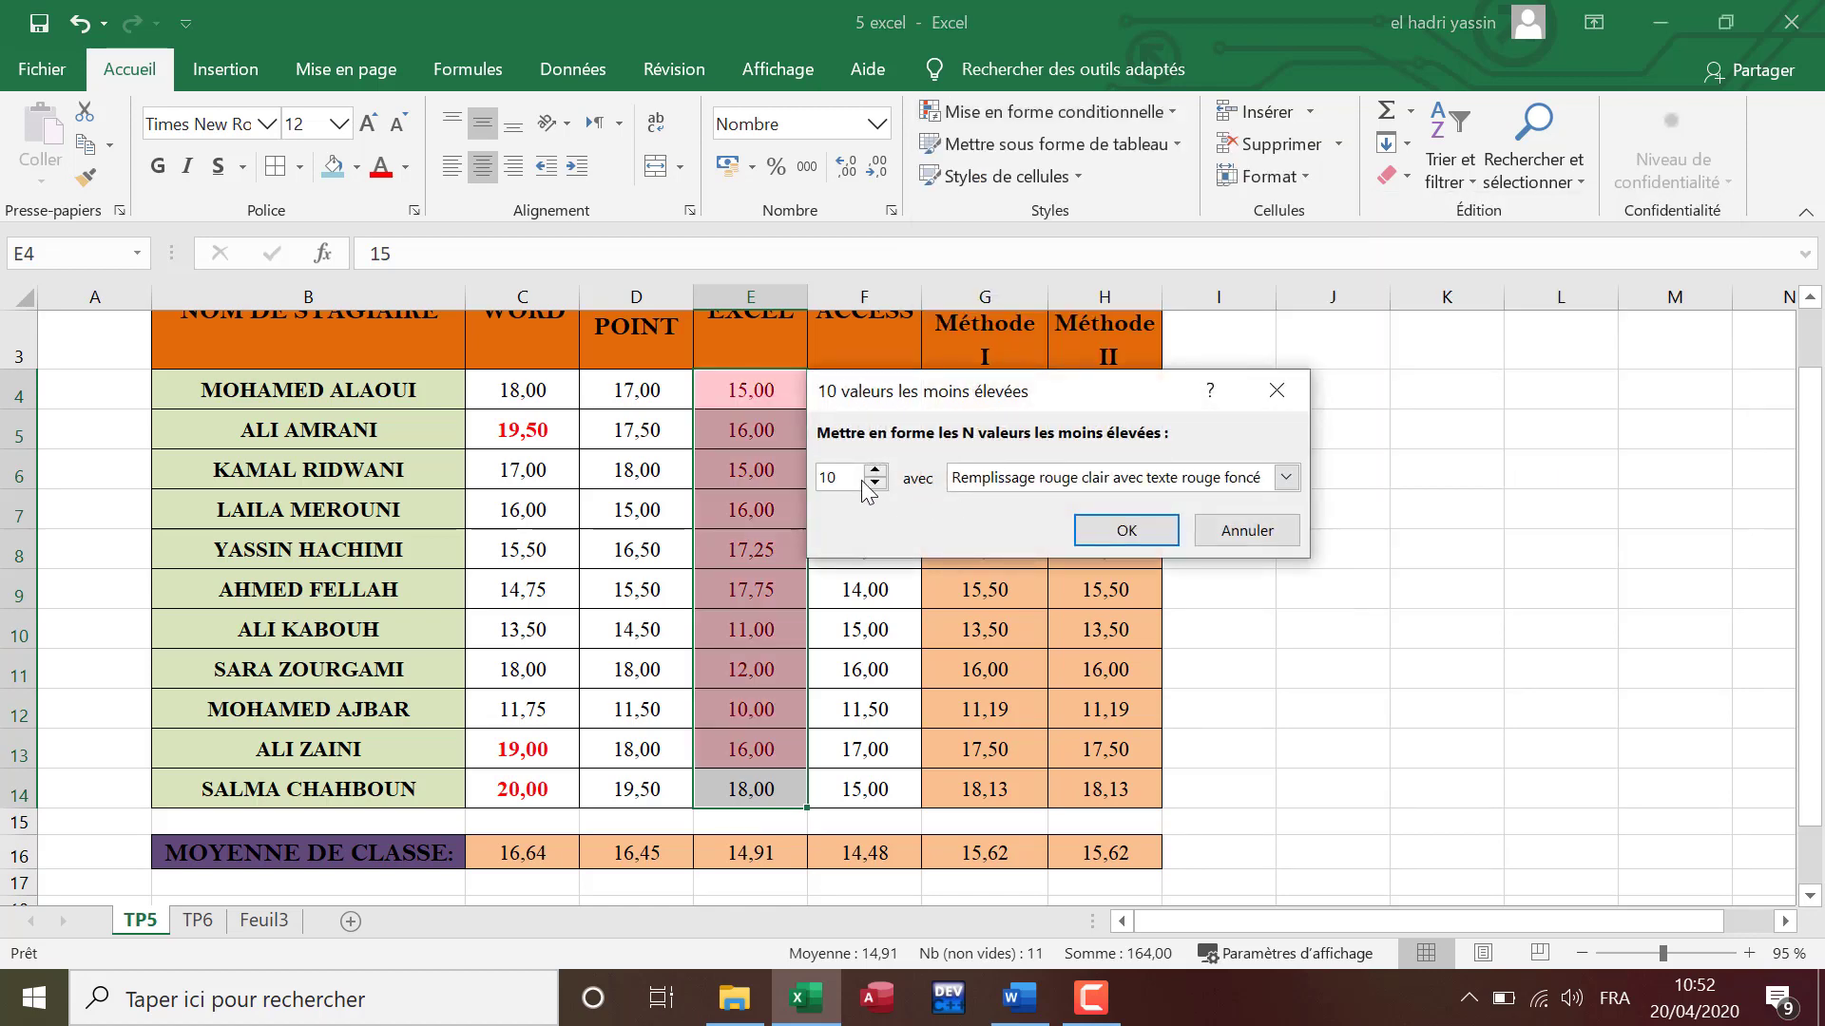
{"action": "left_click_drag", "start_coordinate": [799, 473], "coordinate": [774, 473]}
{"action": "type", "text": "3"}
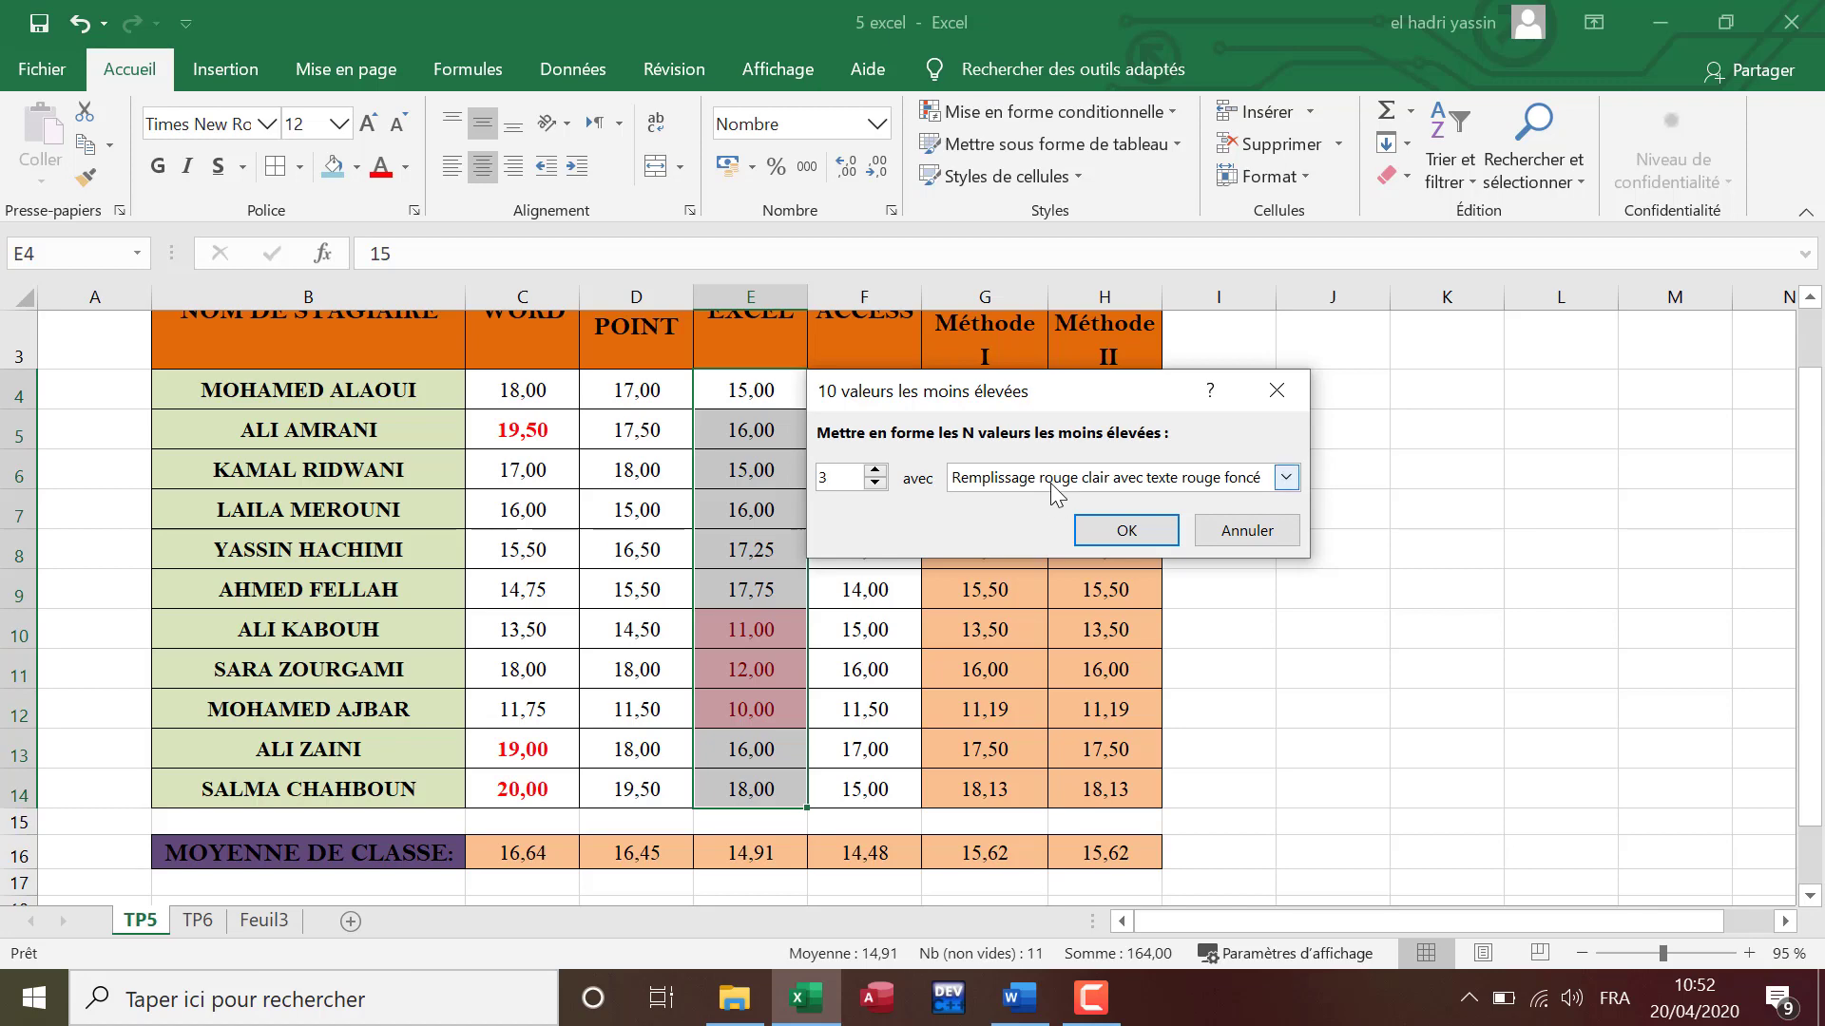
Give the bottom-3 rule a custom bold blue font, apply it, and return to Word.
{"action": "left_click", "coordinate": [1052, 487]}
{"action": "left_click", "coordinate": [1053, 623]}
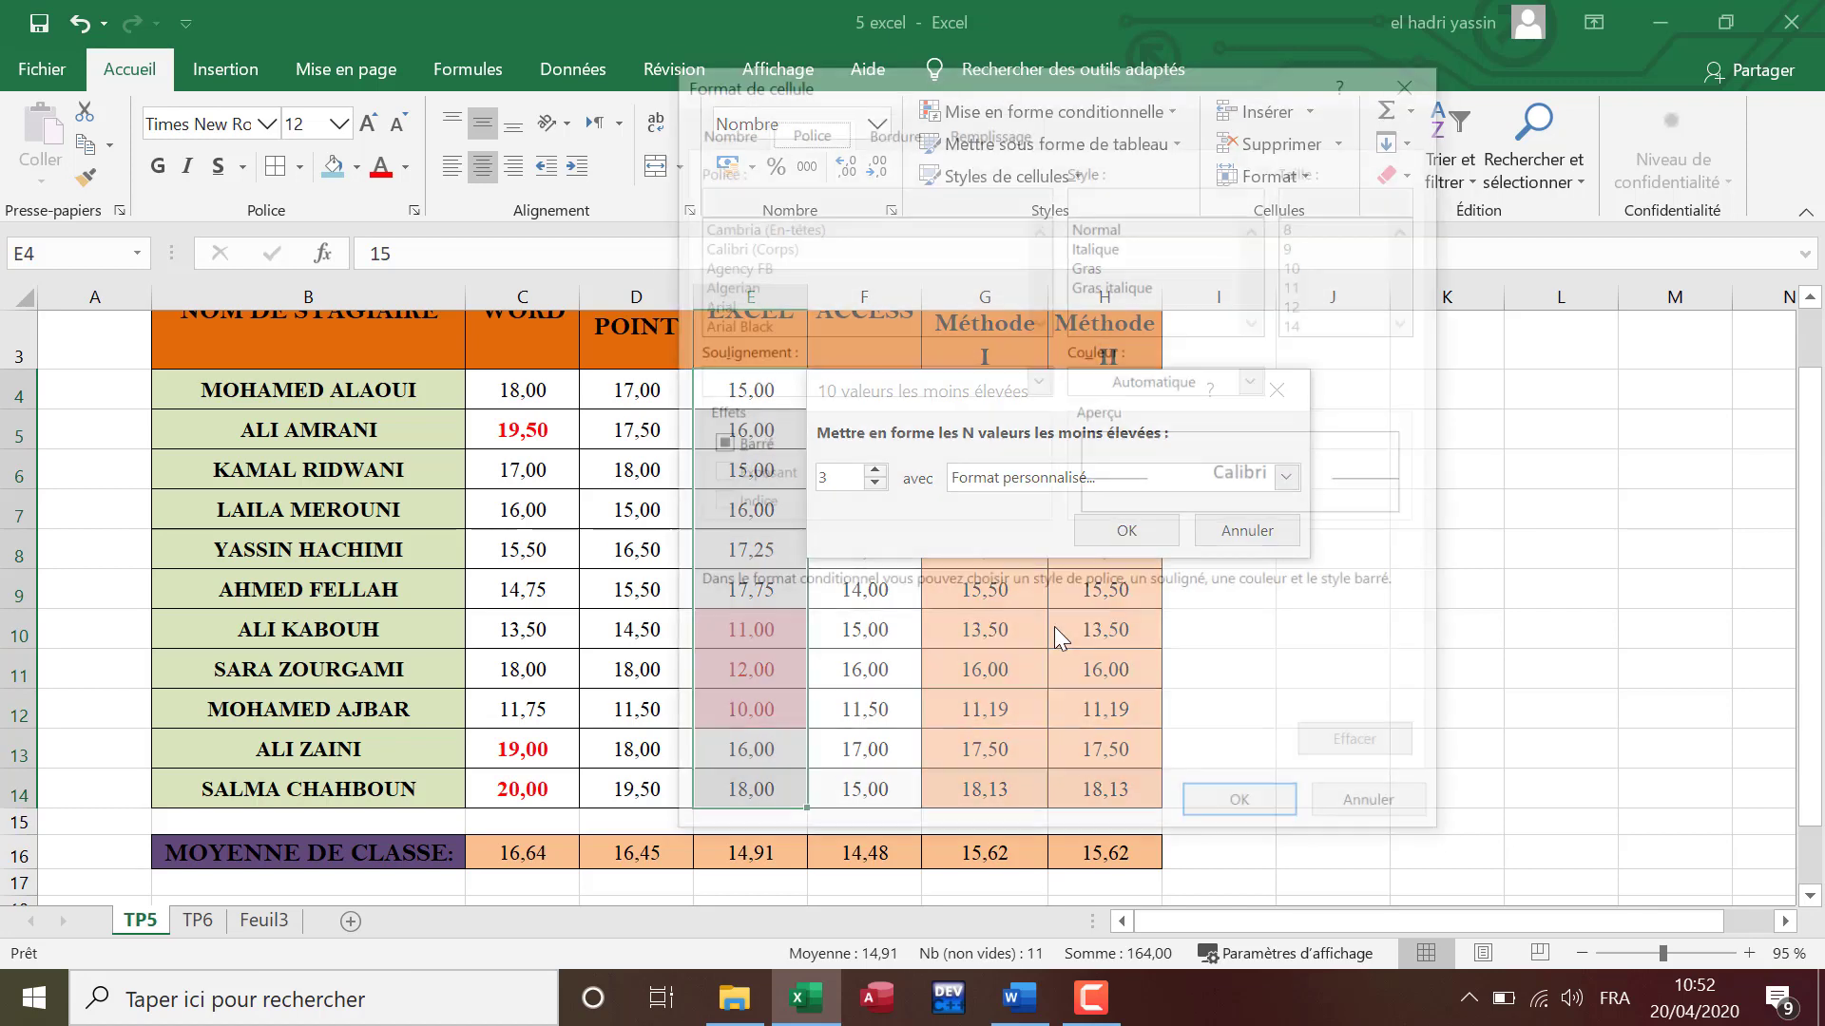
{"action": "left_click", "coordinate": [1104, 380]}
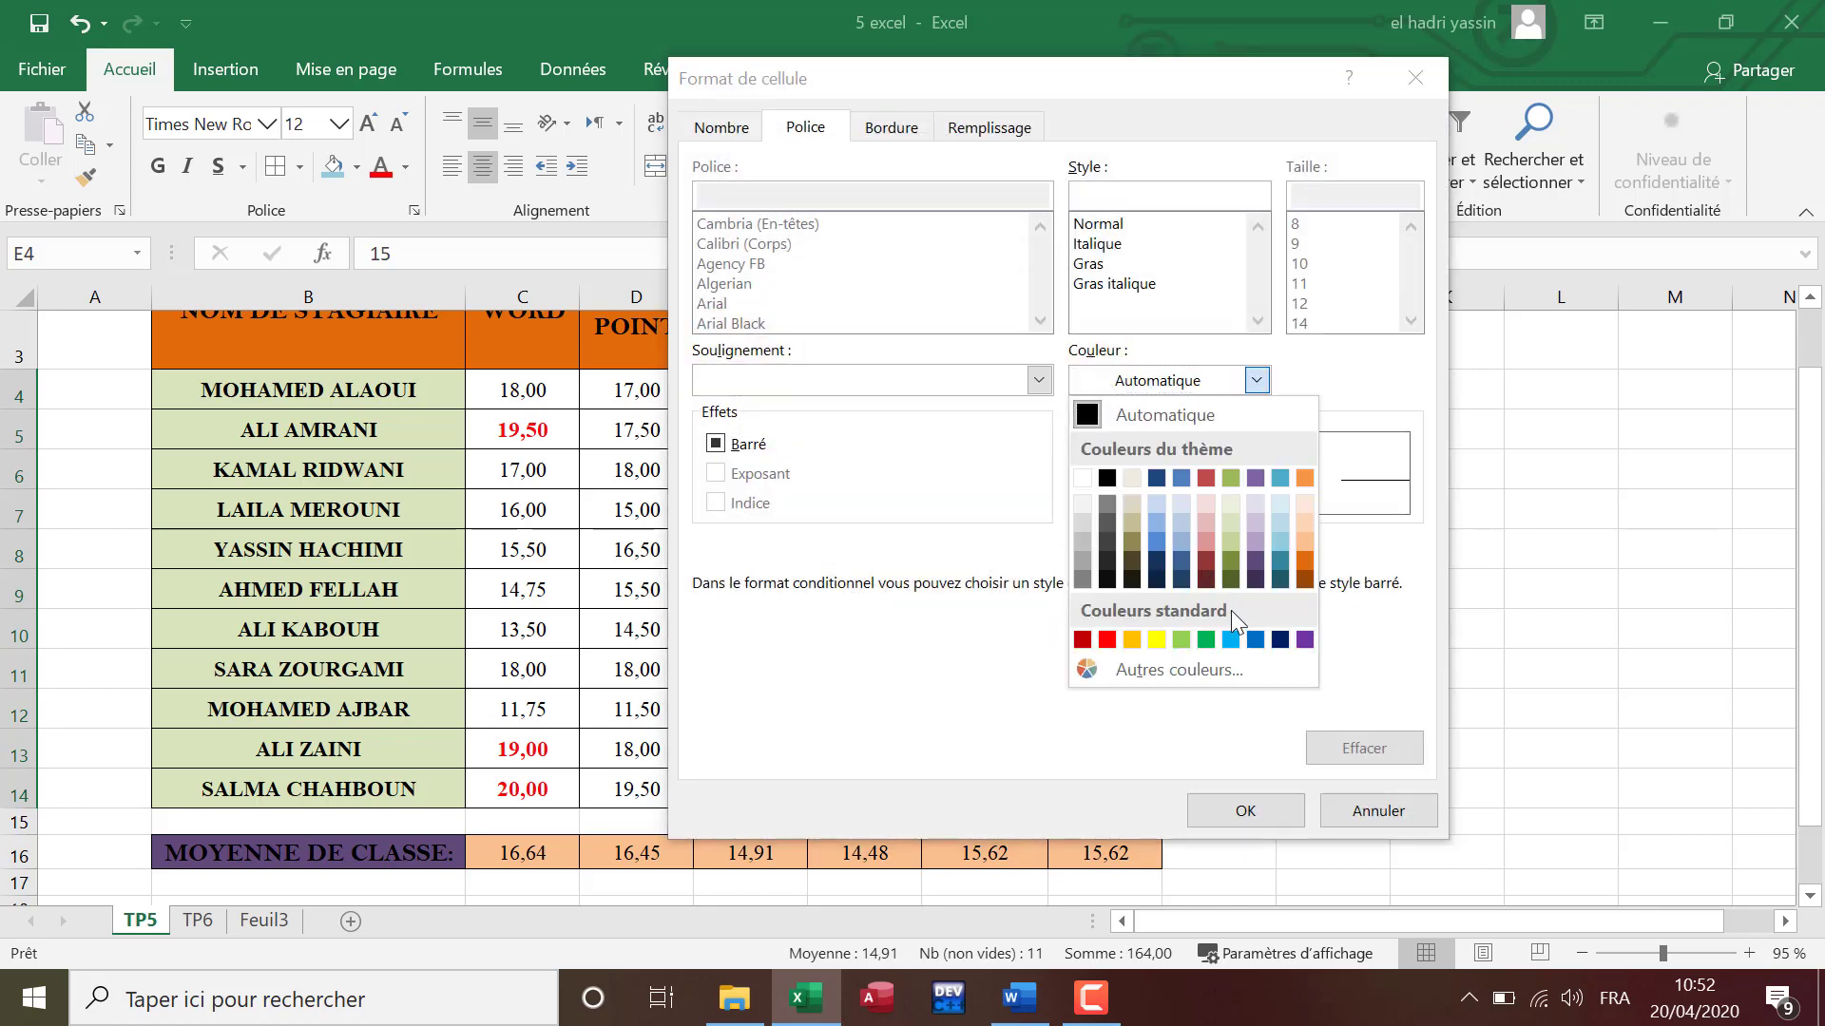
{"action": "left_click", "coordinate": [1255, 639]}
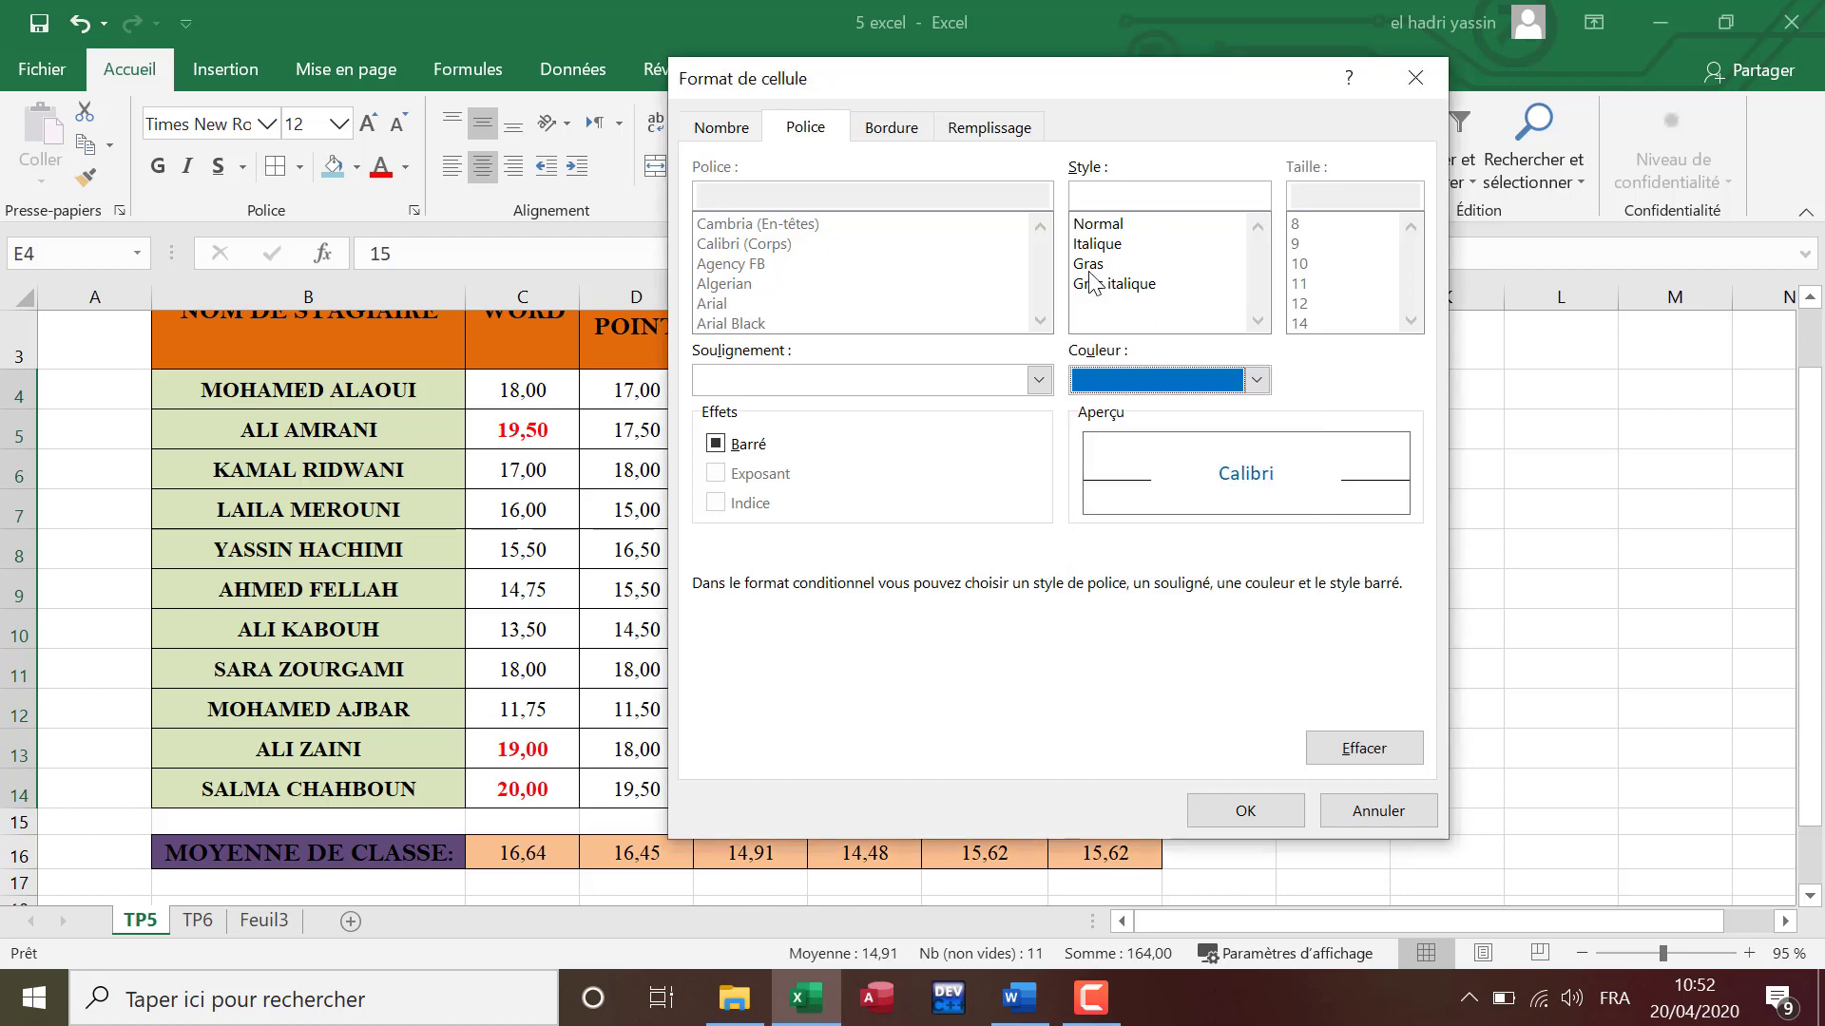
{"action": "left_click", "coordinate": [1091, 264]}
{"action": "left_click", "coordinate": [1245, 810]}
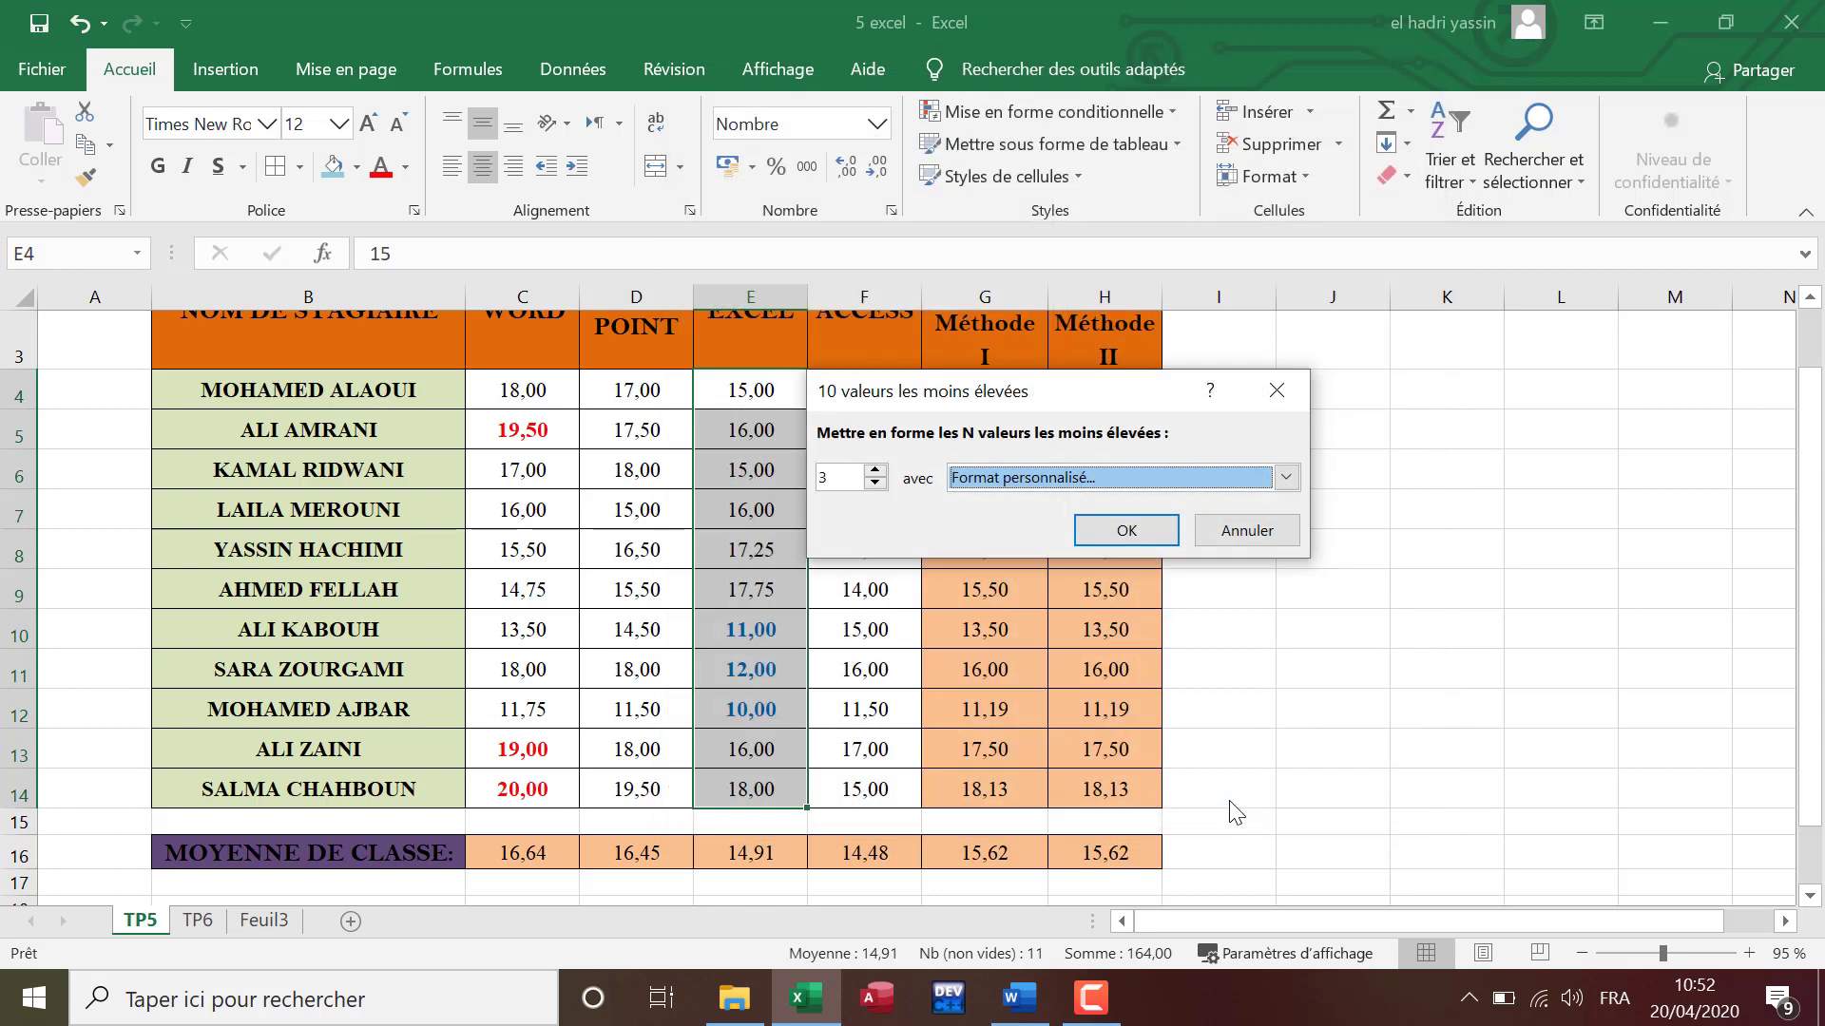
{"action": "left_click", "coordinate": [1145, 521]}
{"action": "left_click", "coordinate": [819, 673]}
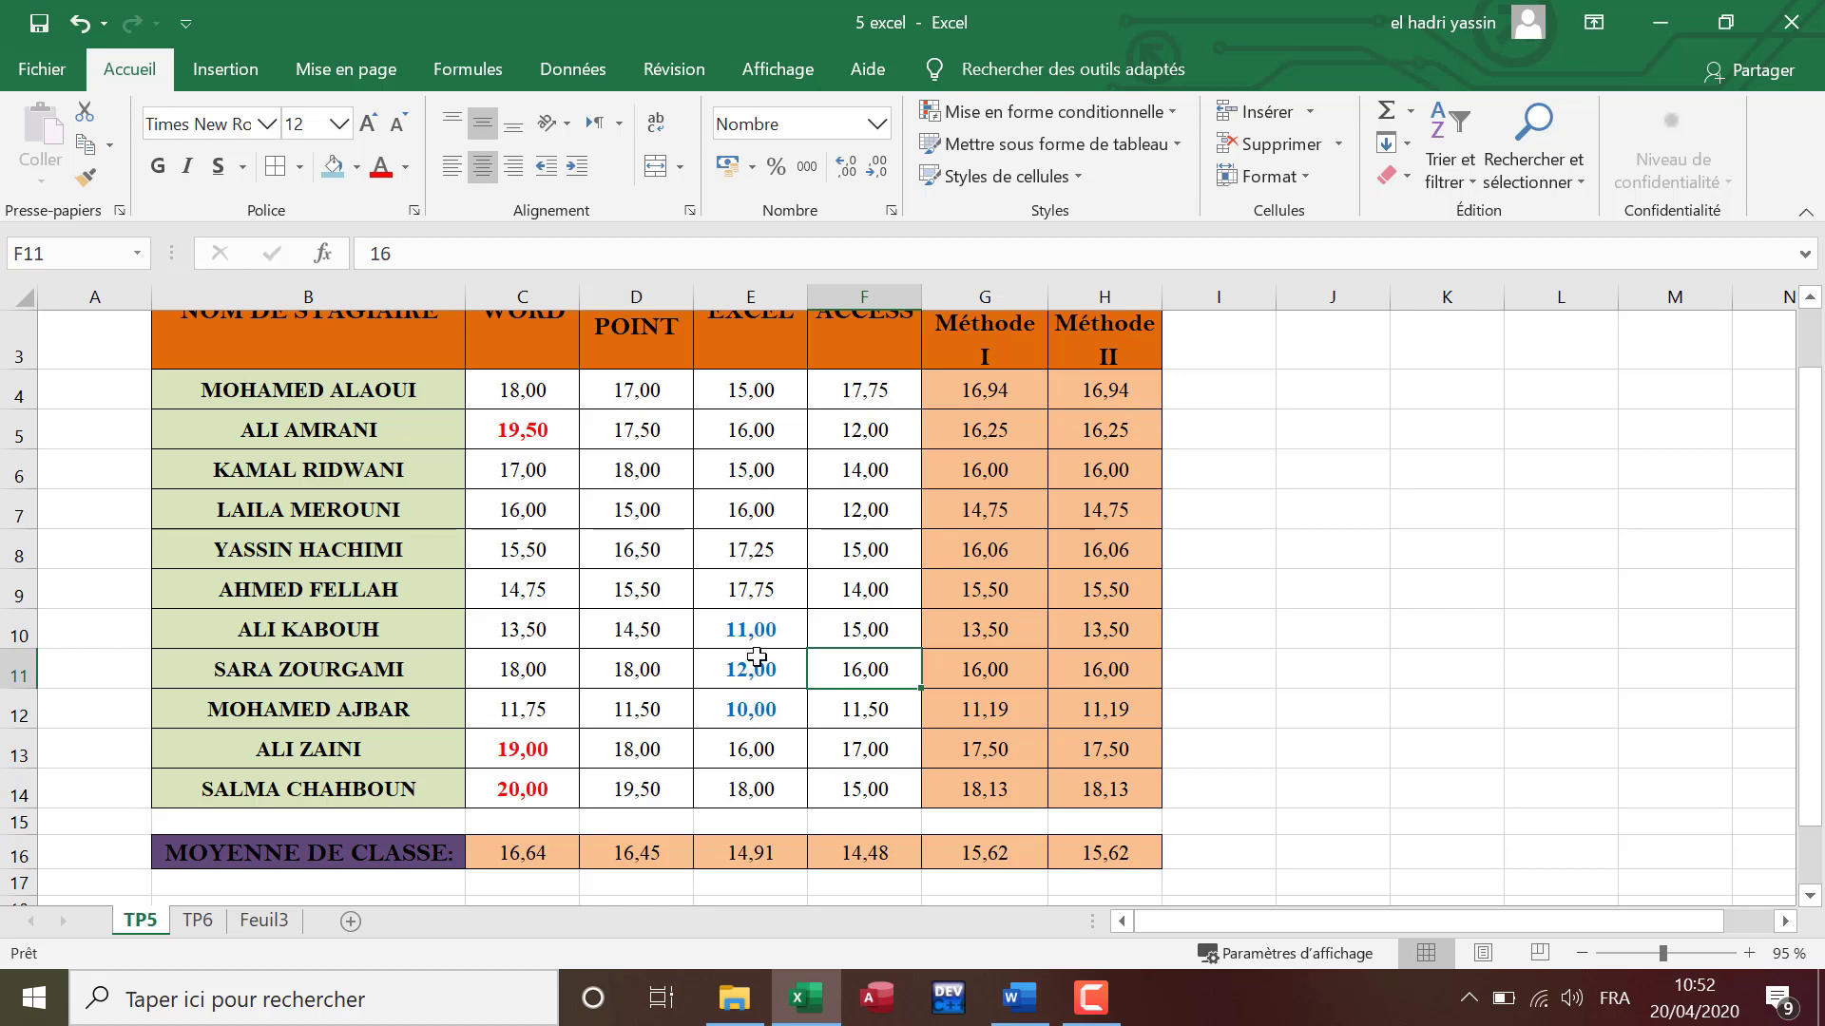
{"action": "left_click", "coordinate": [1016, 1006]}
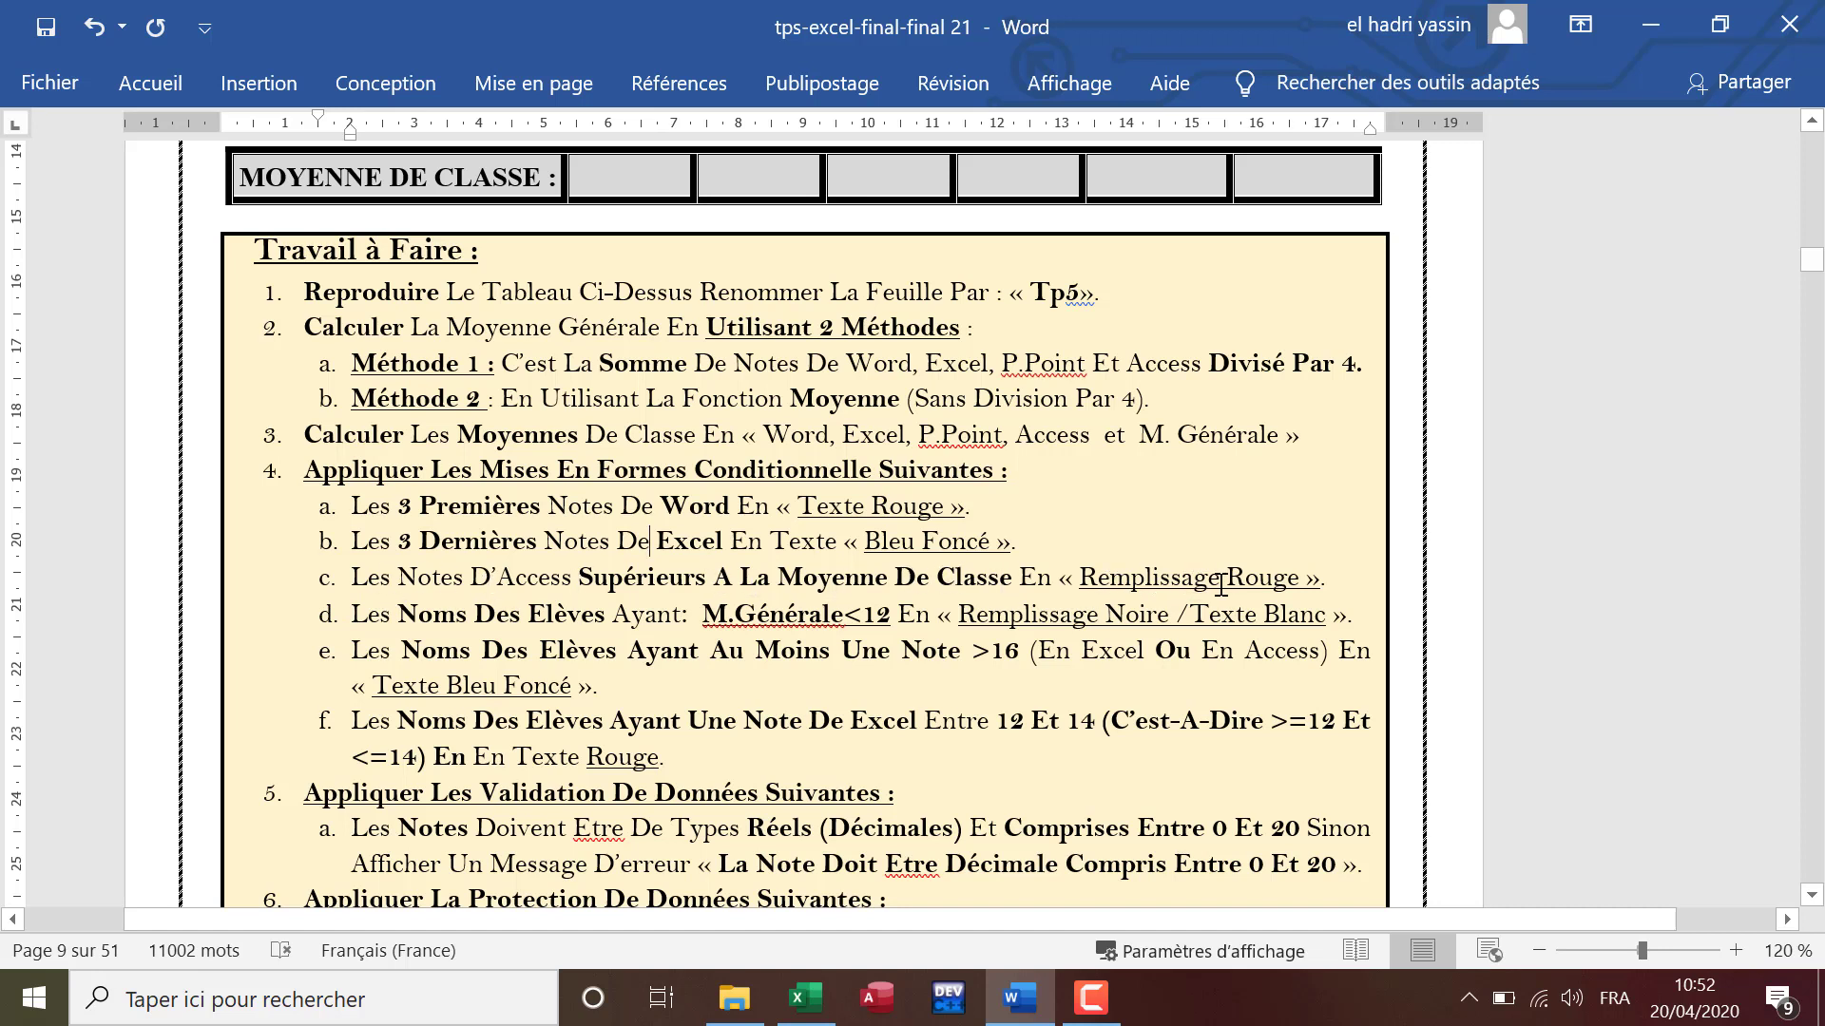
Switch back to the '5 excel' workbook on sheet TP5.
{"action": "left_click", "coordinate": [806, 998]}
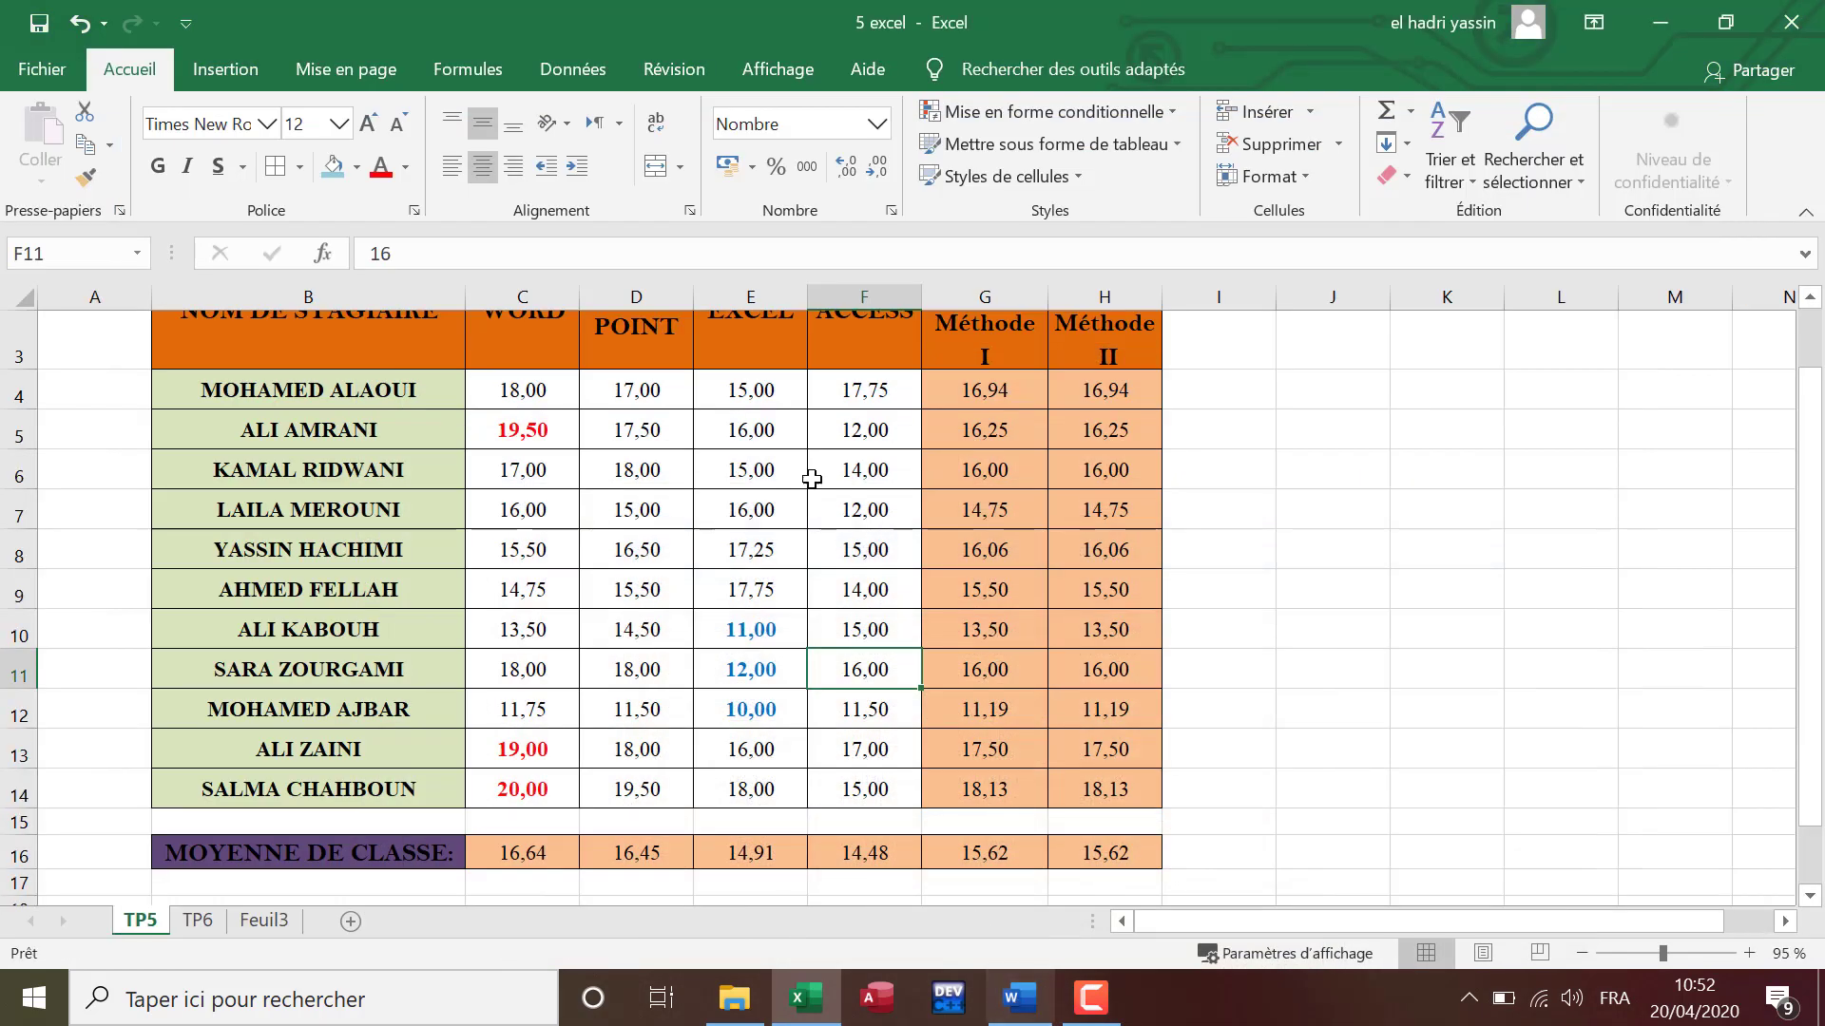
Select the ACCESS grades F4:F14 and create a Greater Than rule referencing $F$16.
{"action": "scroll", "coordinate": [811, 478], "scroll_direction": "up", "scroll_amount": 1}
{"action": "left_click_drag", "start_coordinate": [865, 475], "coordinate": [859, 874]}
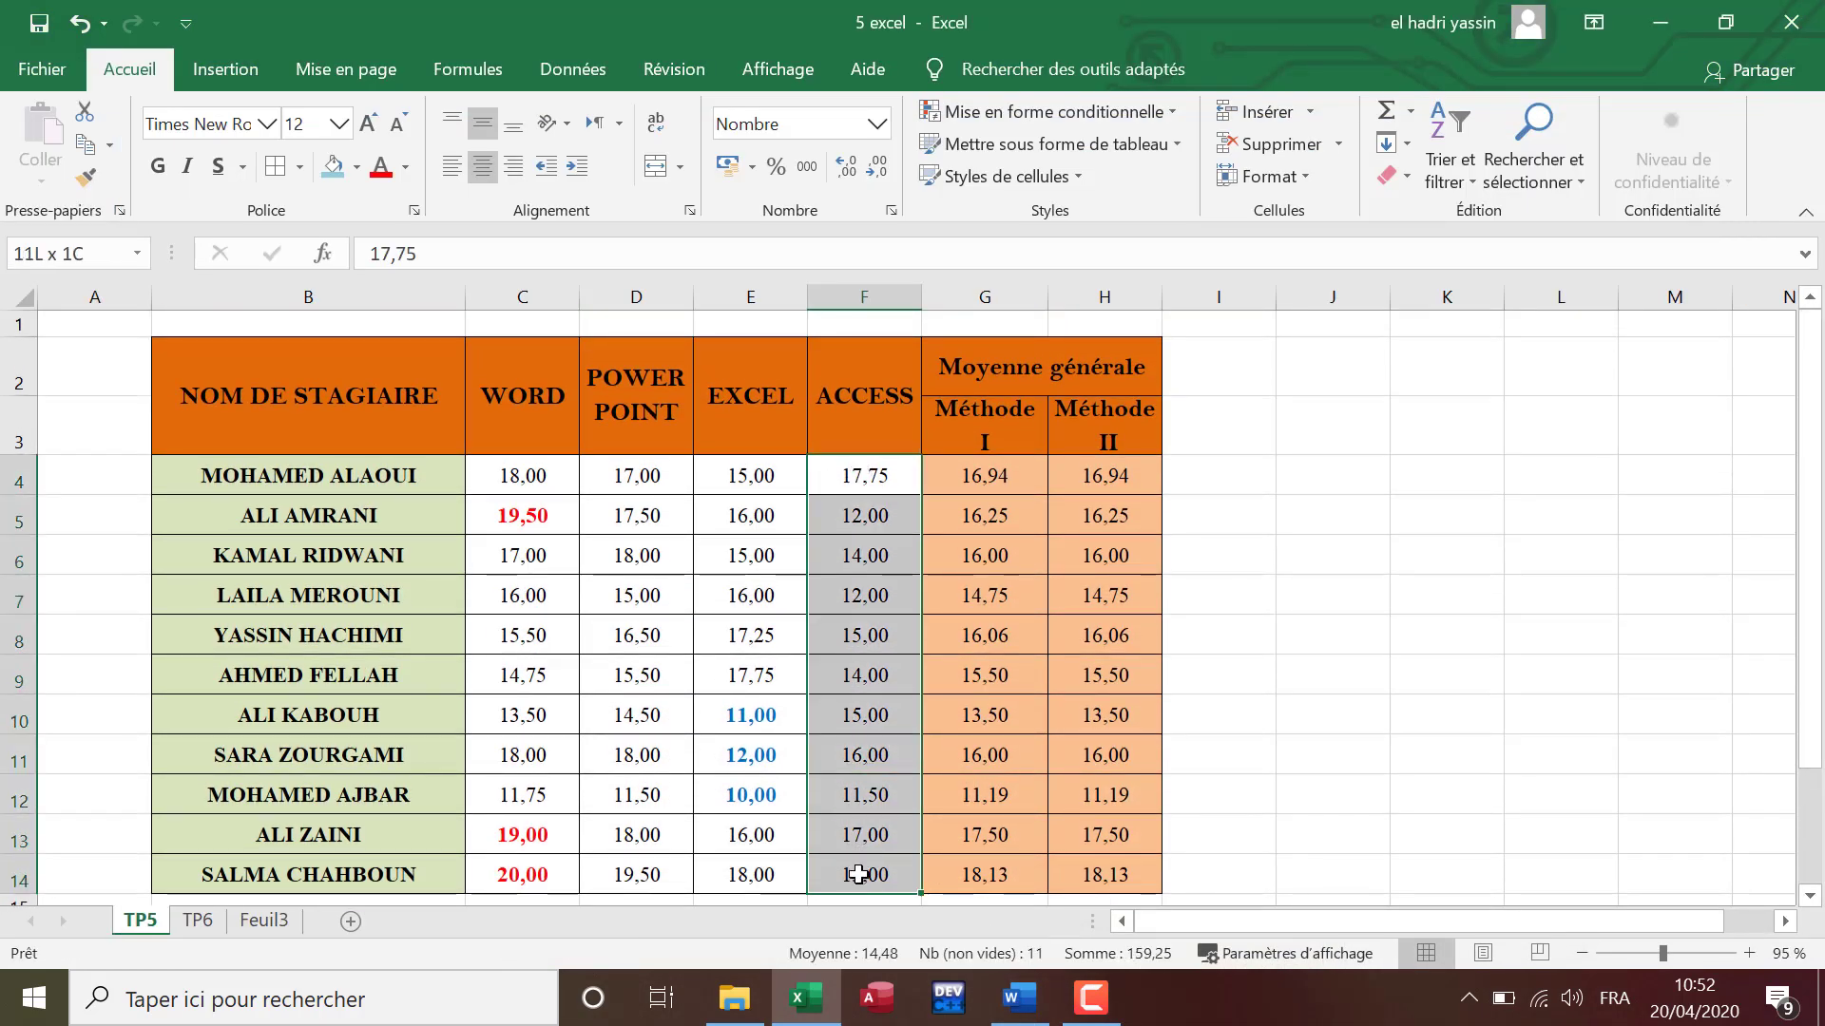
{"action": "scroll", "coordinate": [851, 727], "scroll_direction": "down", "scroll_amount": 2}
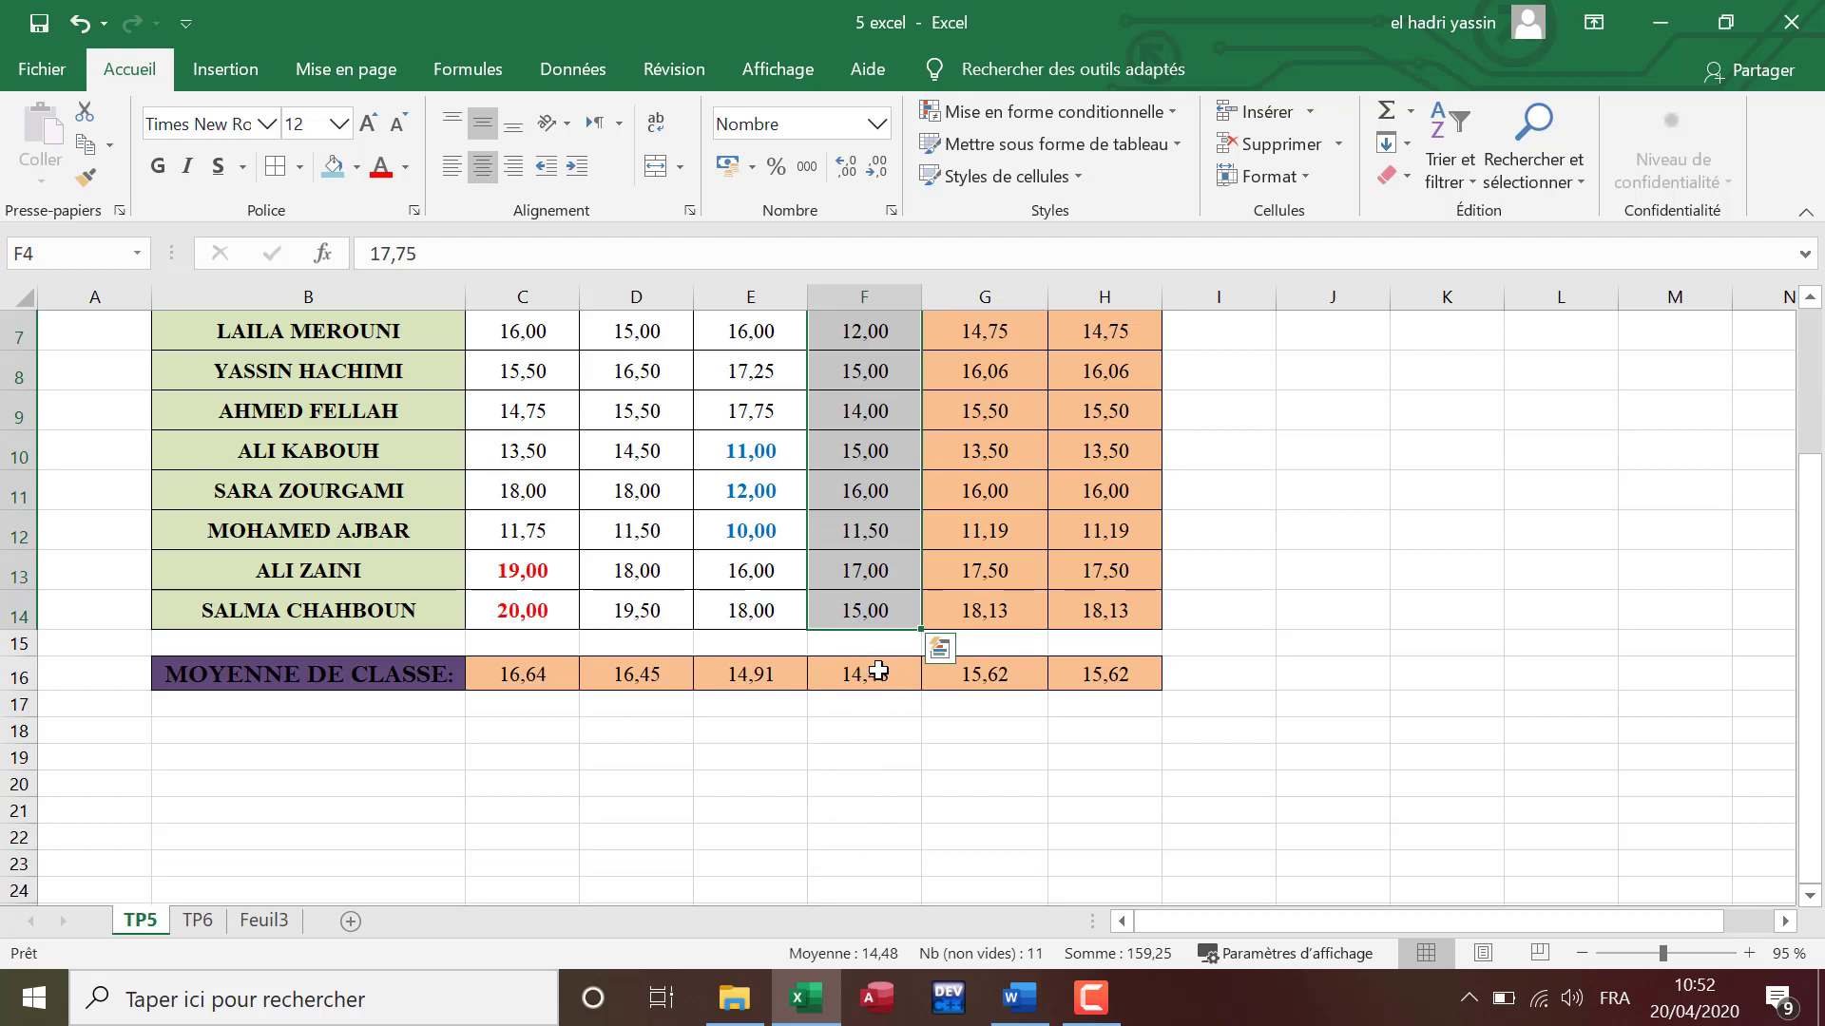
{"action": "scroll", "coordinate": [878, 671], "scroll_direction": "up", "scroll_amount": 2}
{"action": "left_click_drag", "start_coordinate": [867, 477], "coordinate": [849, 789]}
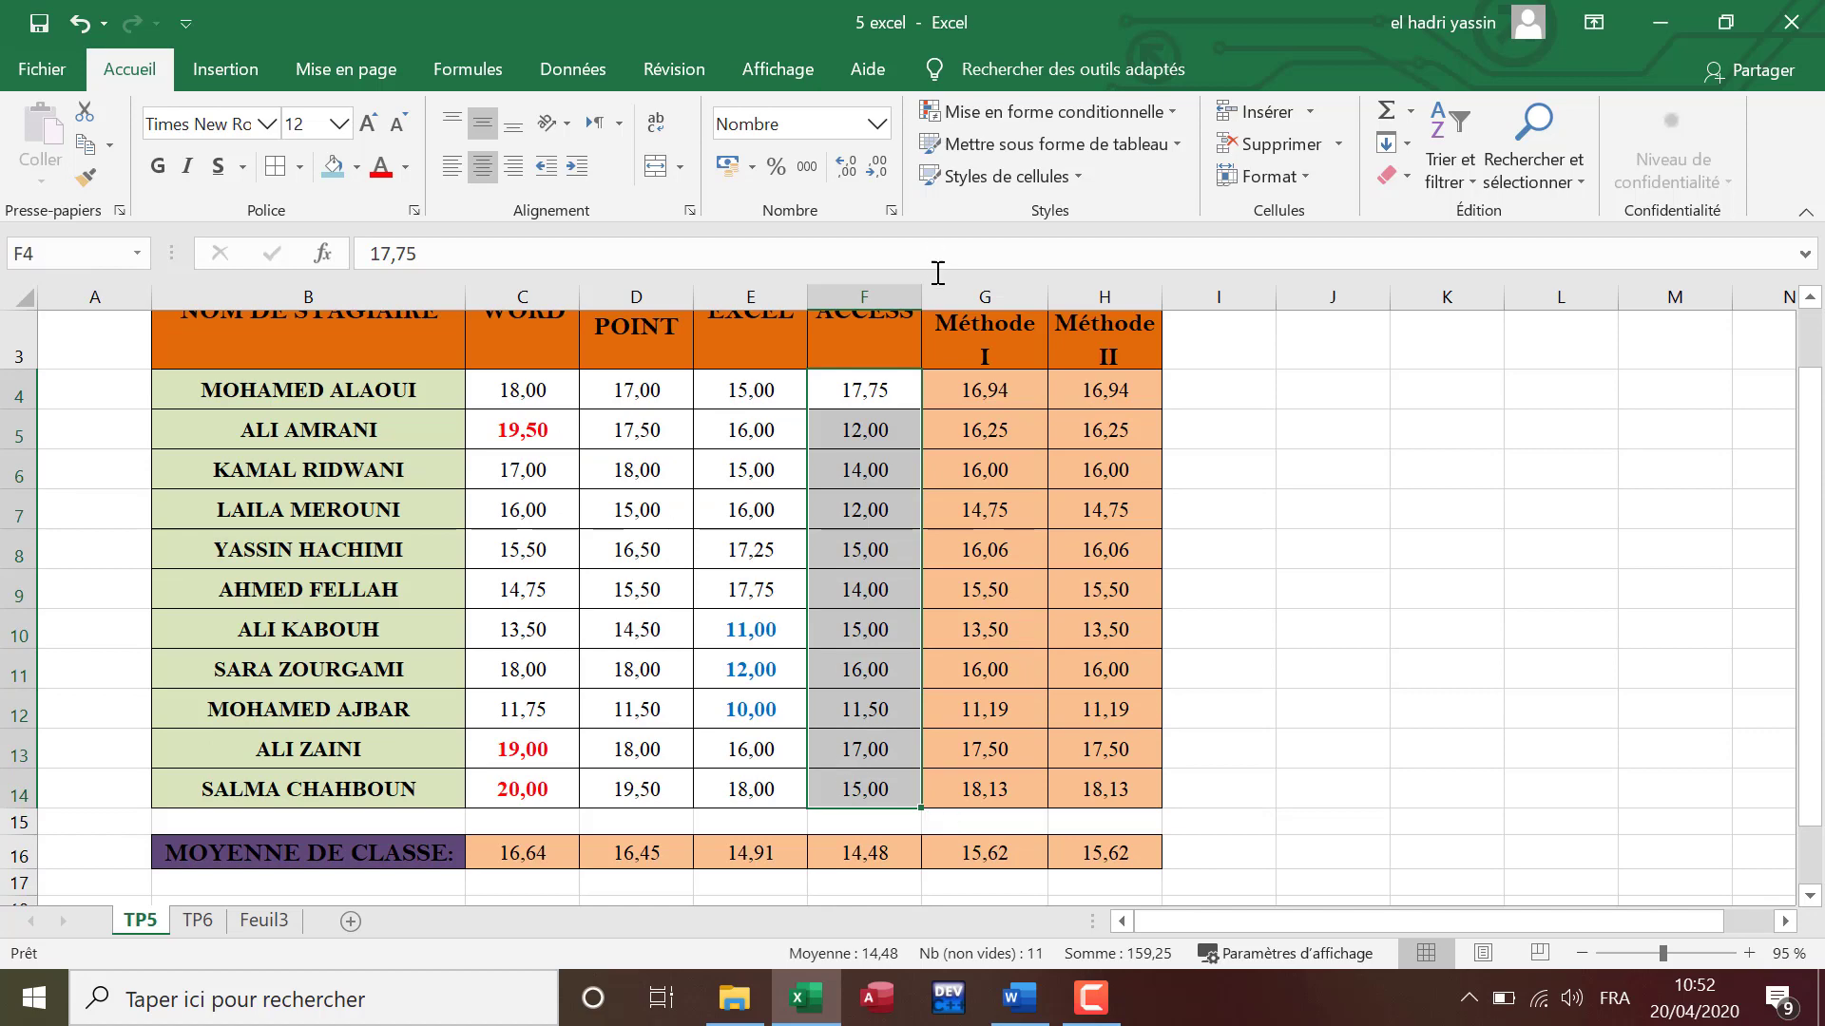
{"action": "left_click", "coordinate": [1015, 107]}
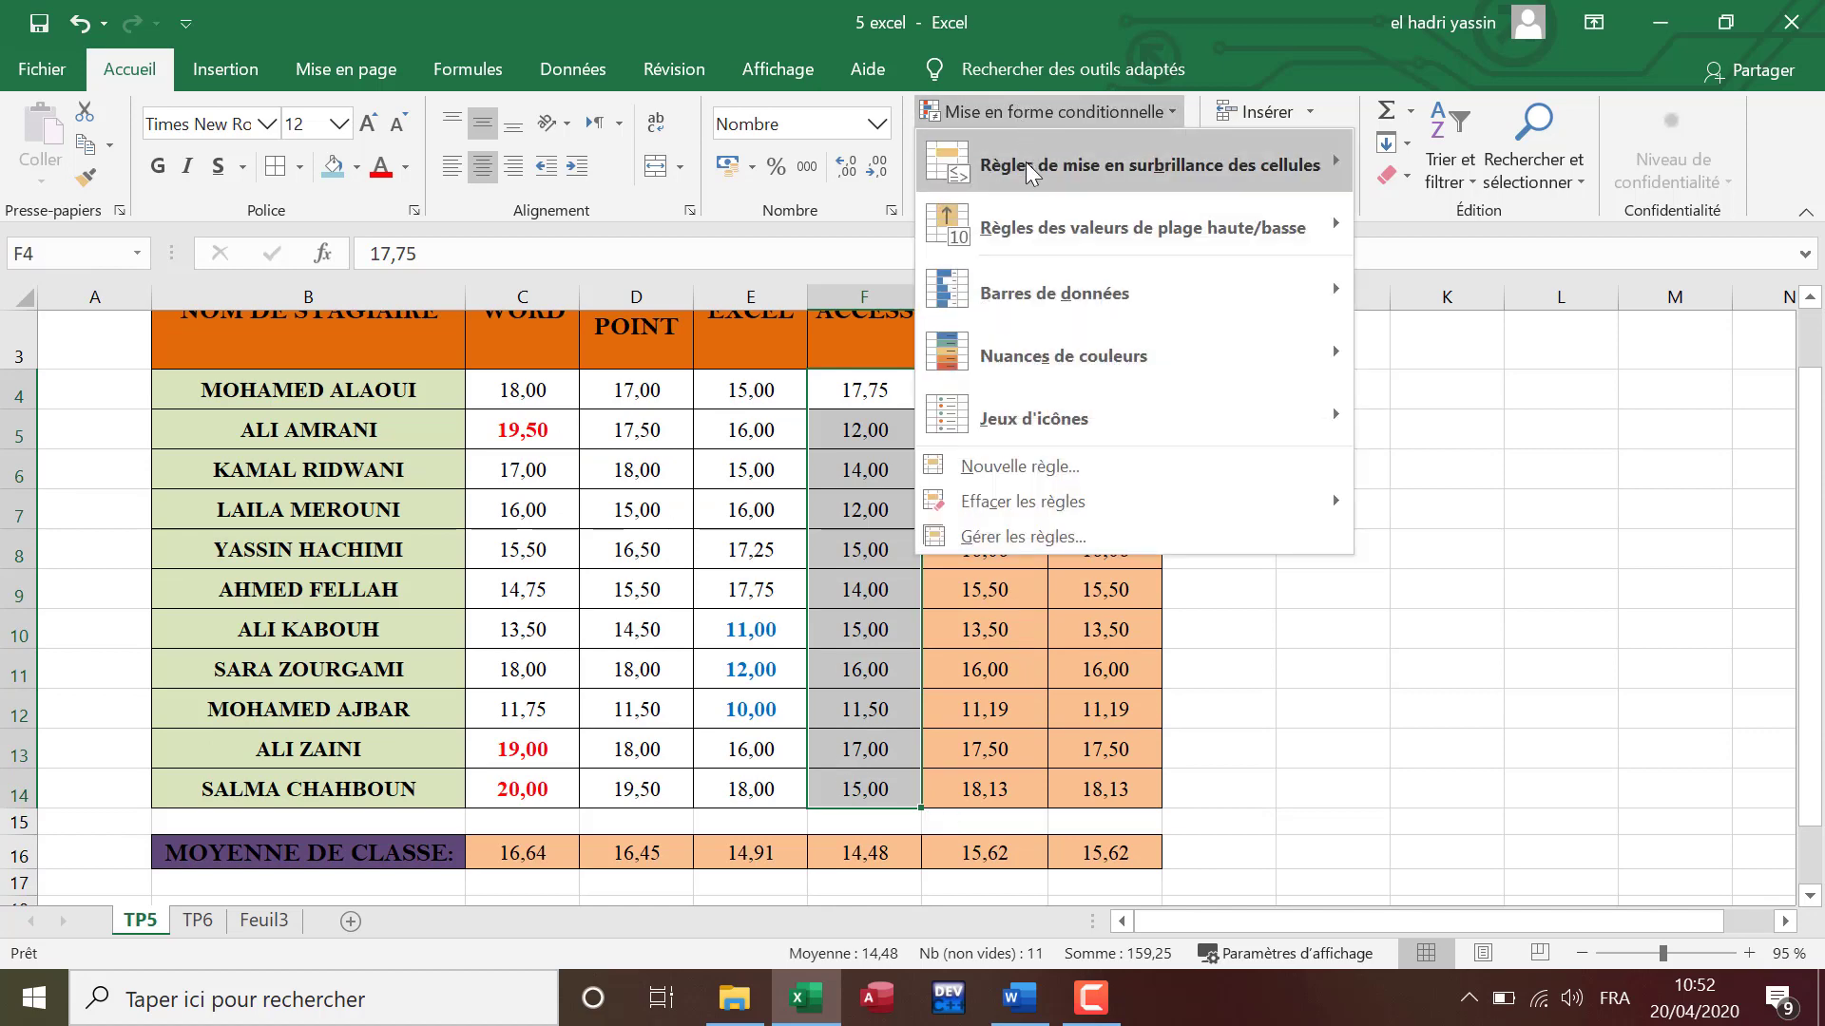
{"action": "mouse_move", "coordinate": [1133, 165]}
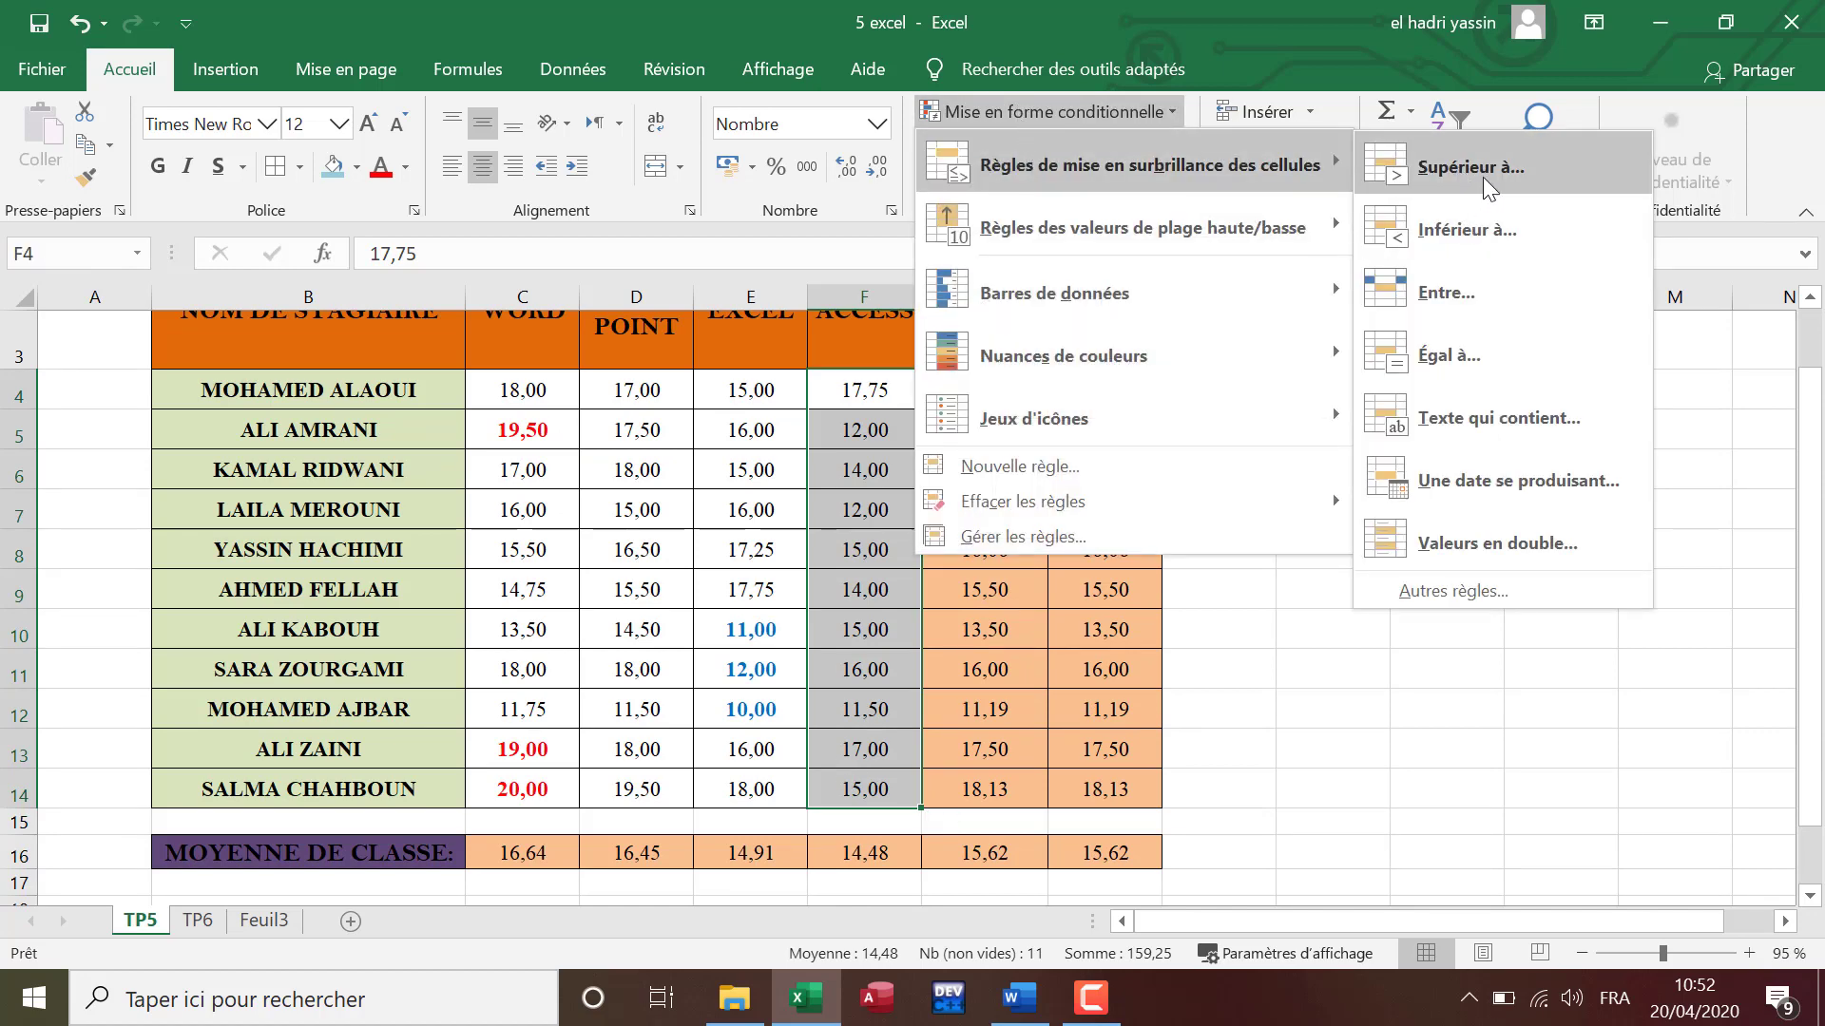
{"action": "left_click", "coordinate": [1469, 179]}
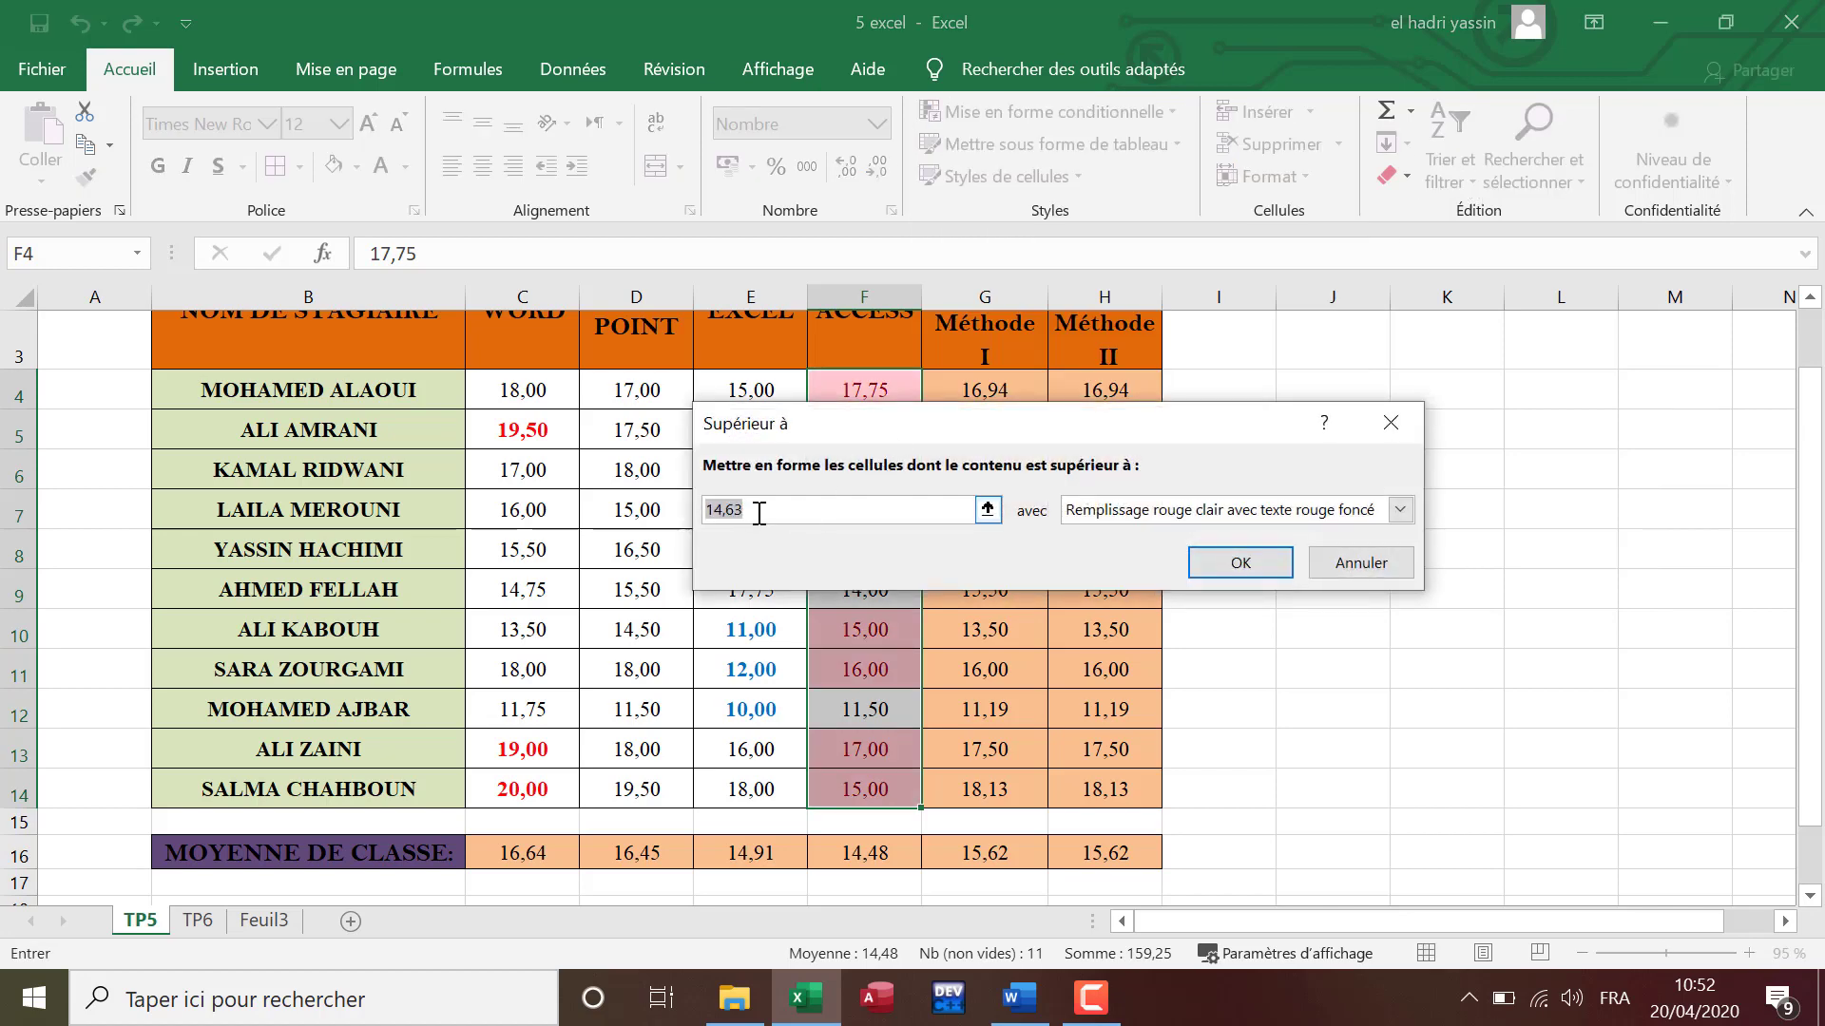
{"action": "left_click", "coordinate": [865, 852]}
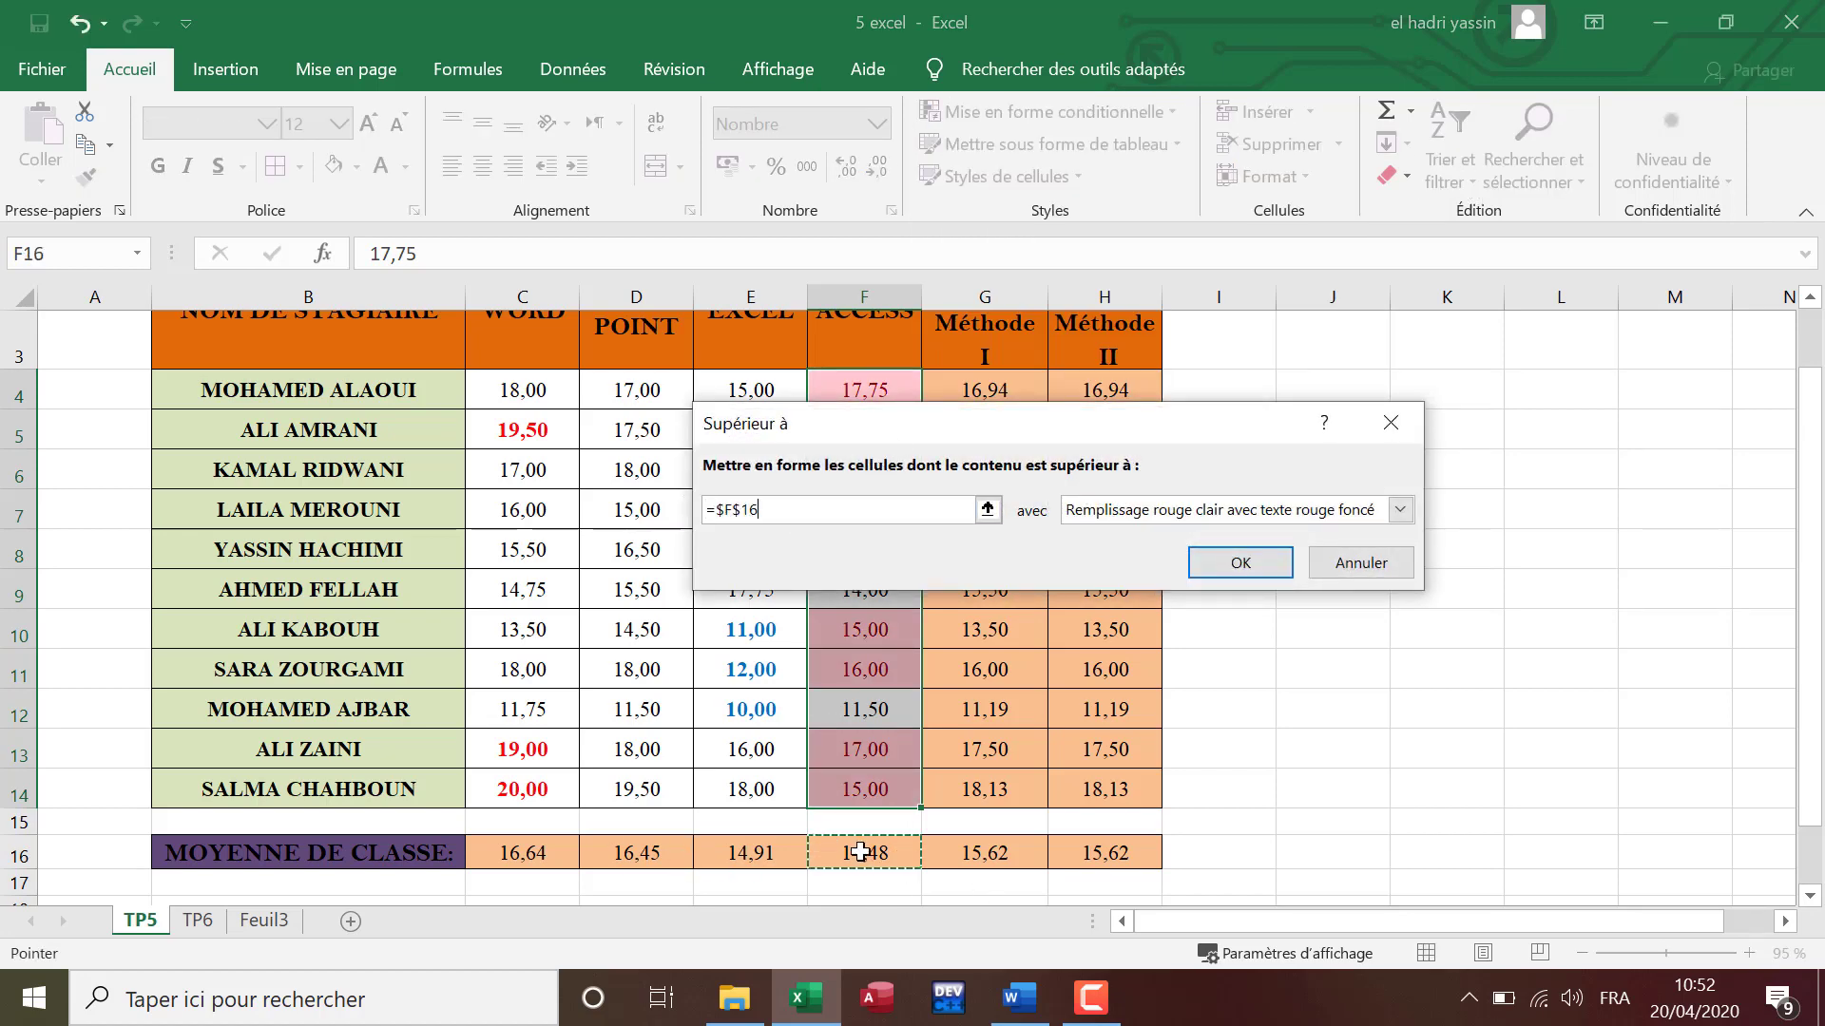
Set the Greater Than rule's custom format to a red fill and apply it.
{"action": "left_click", "coordinate": [1171, 517]}
{"action": "left_click", "coordinate": [1170, 660]}
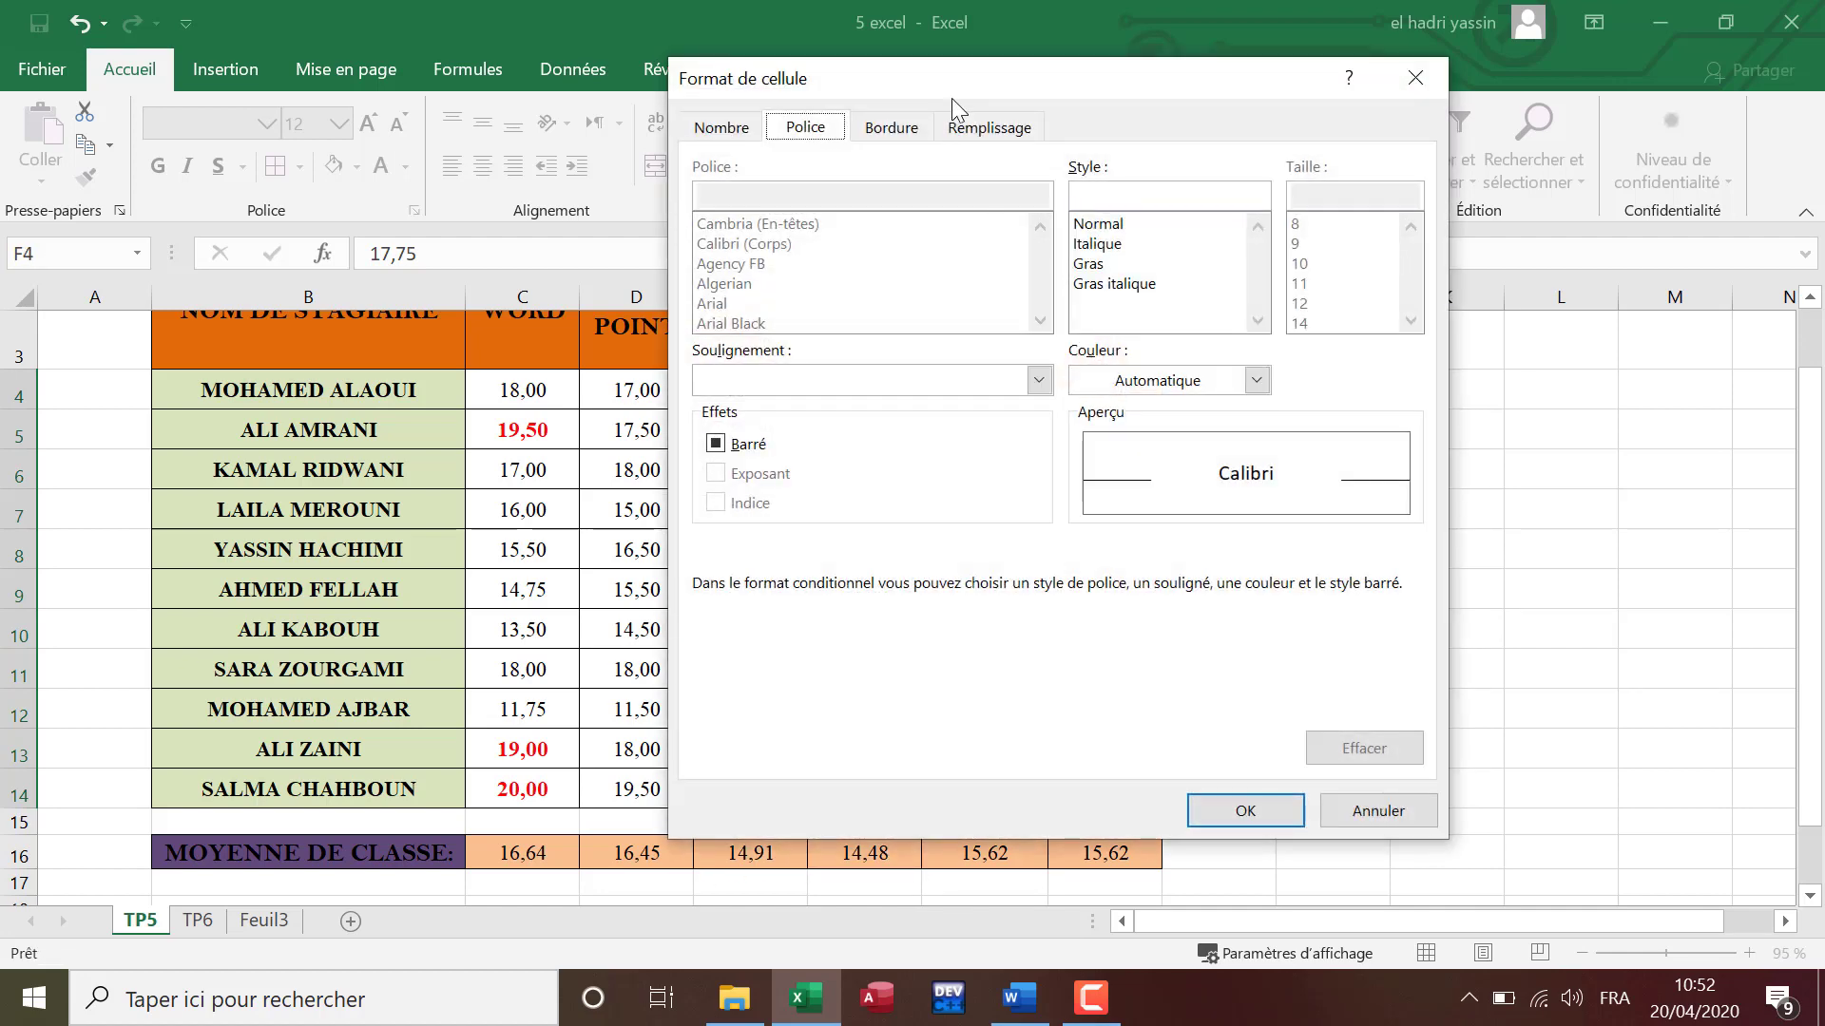
{"action": "left_click", "coordinate": [989, 128]}
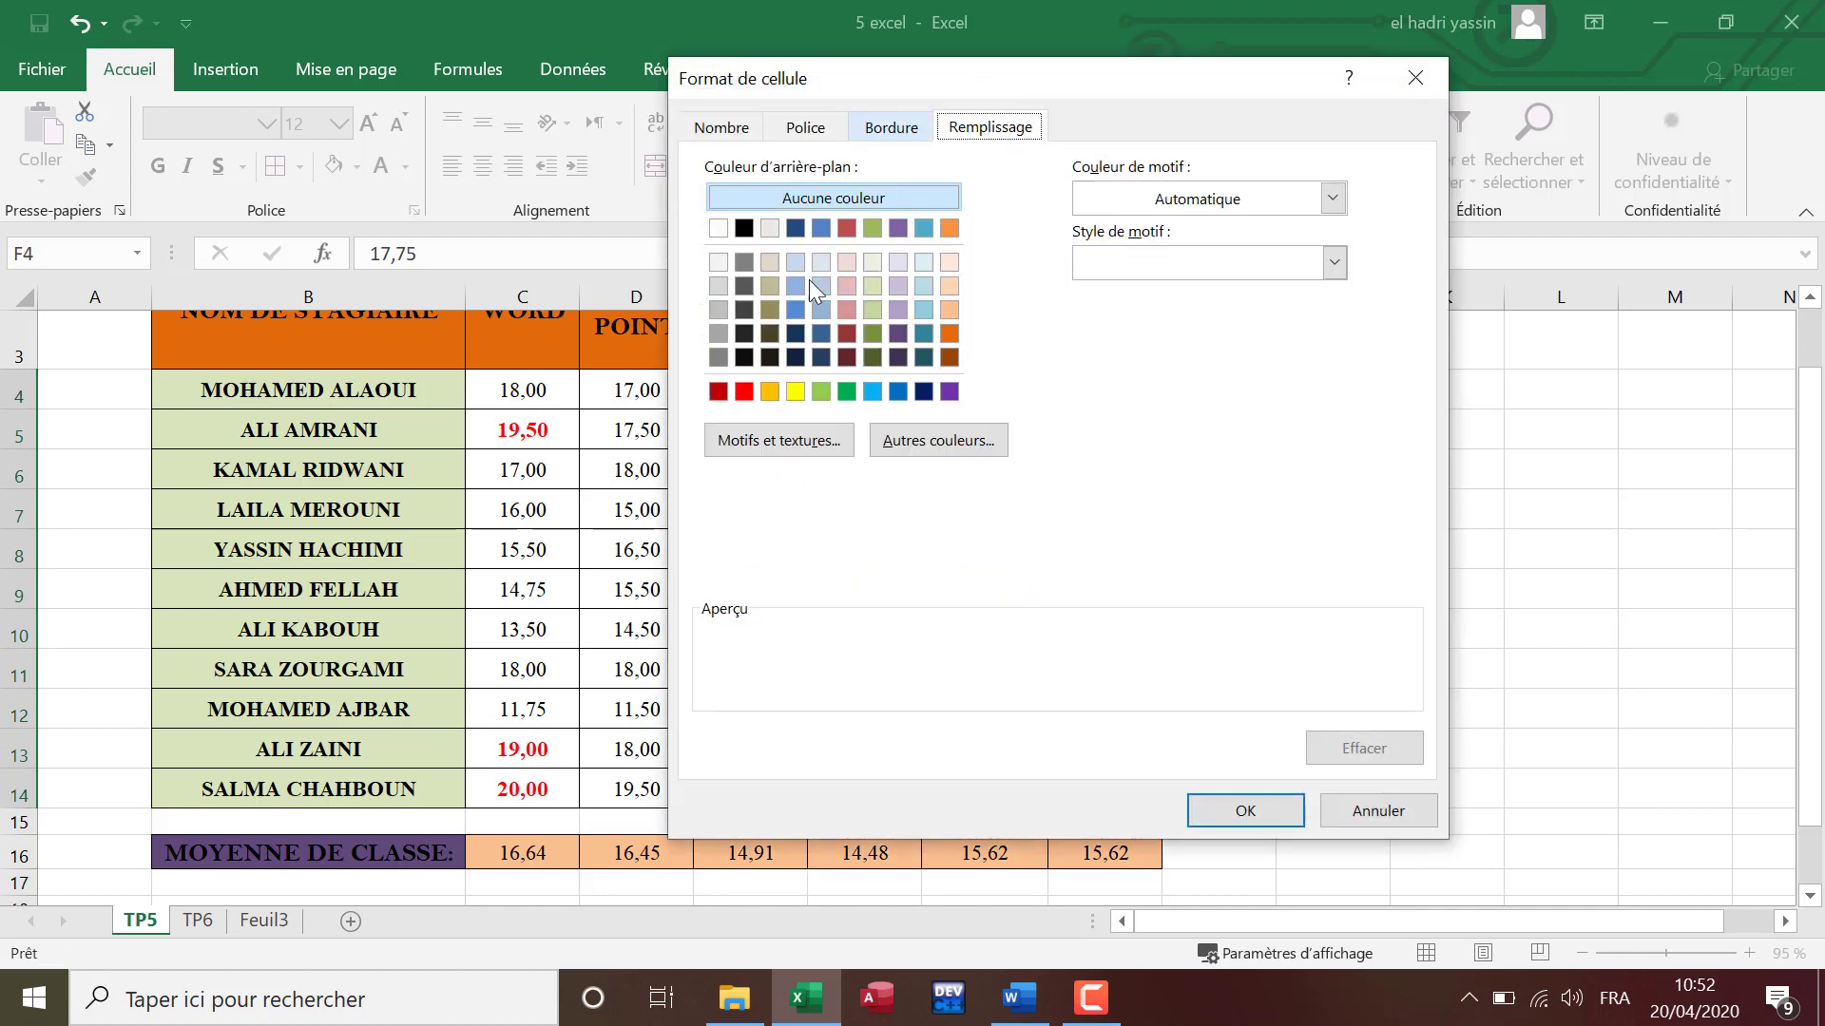
{"action": "left_click", "coordinate": [745, 391]}
{"action": "left_click", "coordinate": [1220, 817]}
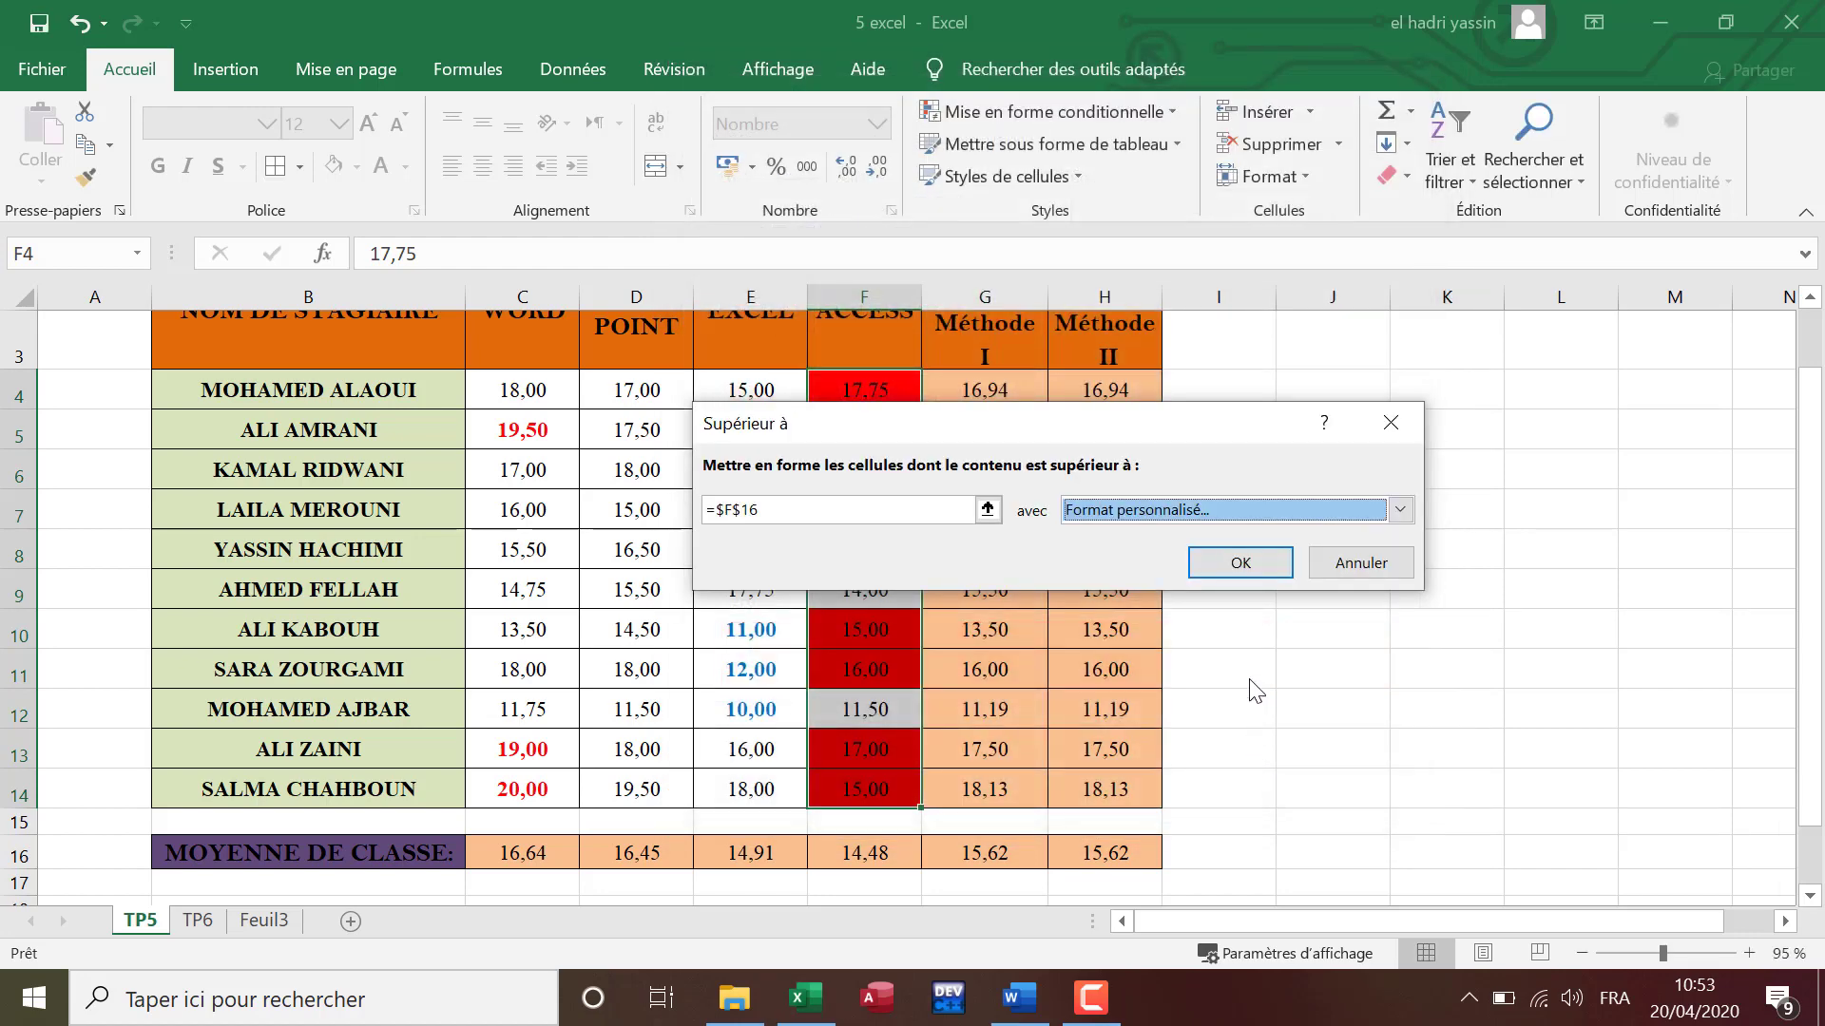
{"action": "left_click", "coordinate": [1233, 564]}
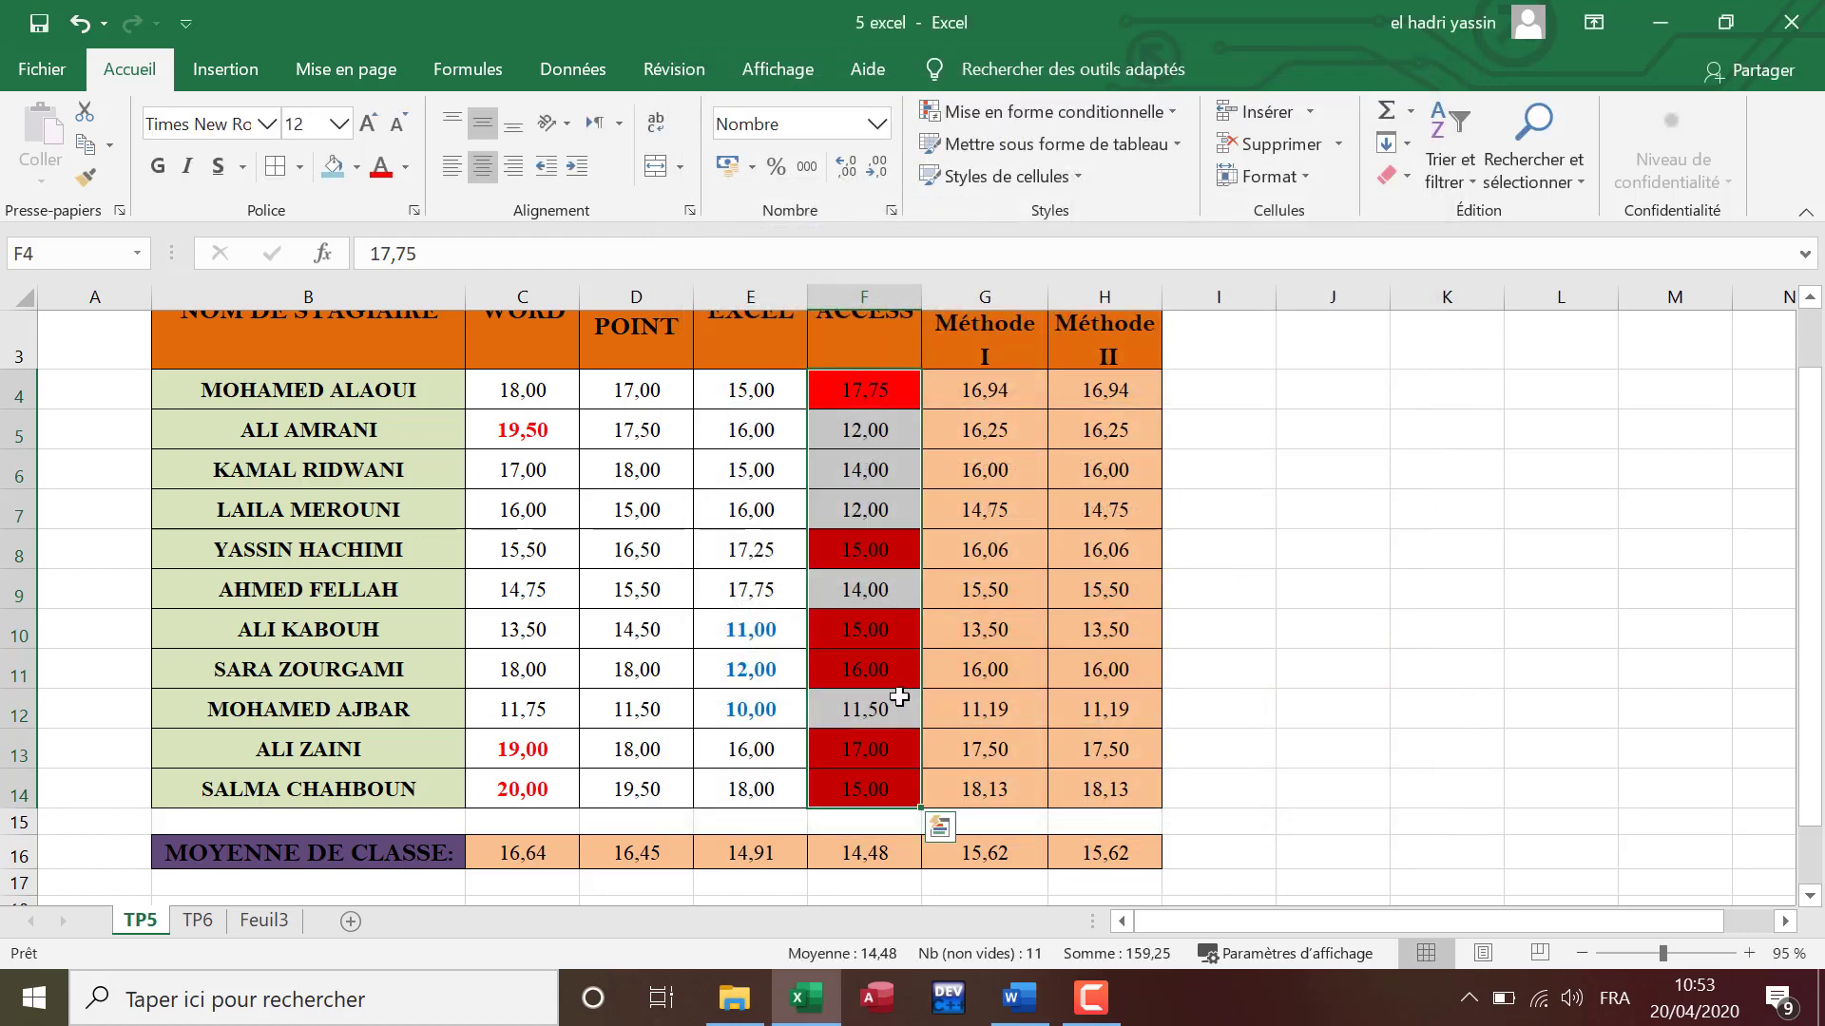
Undo the Greater Than rule and apply an Above Average rule with red fill to ACCESS grades.
{"action": "left_click", "coordinate": [83, 30]}
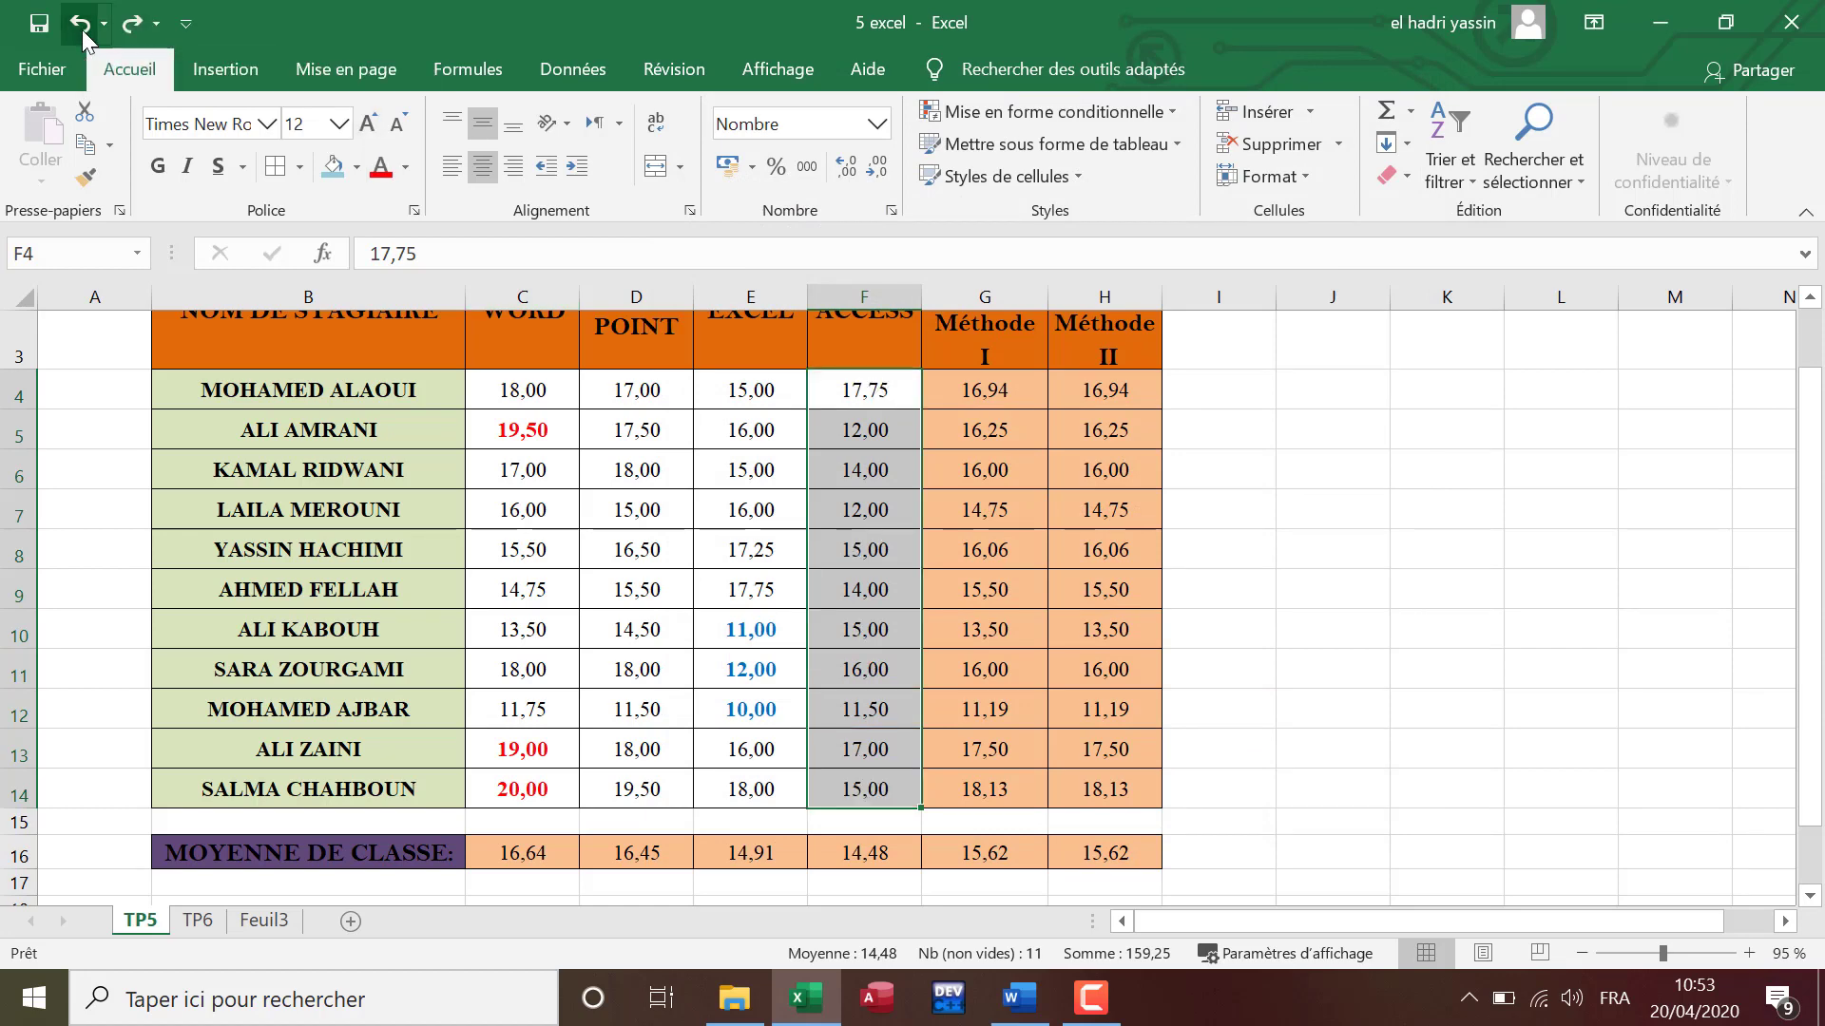
{"action": "left_click", "coordinate": [1003, 114]}
{"action": "mouse_move", "coordinate": [1132, 228]}
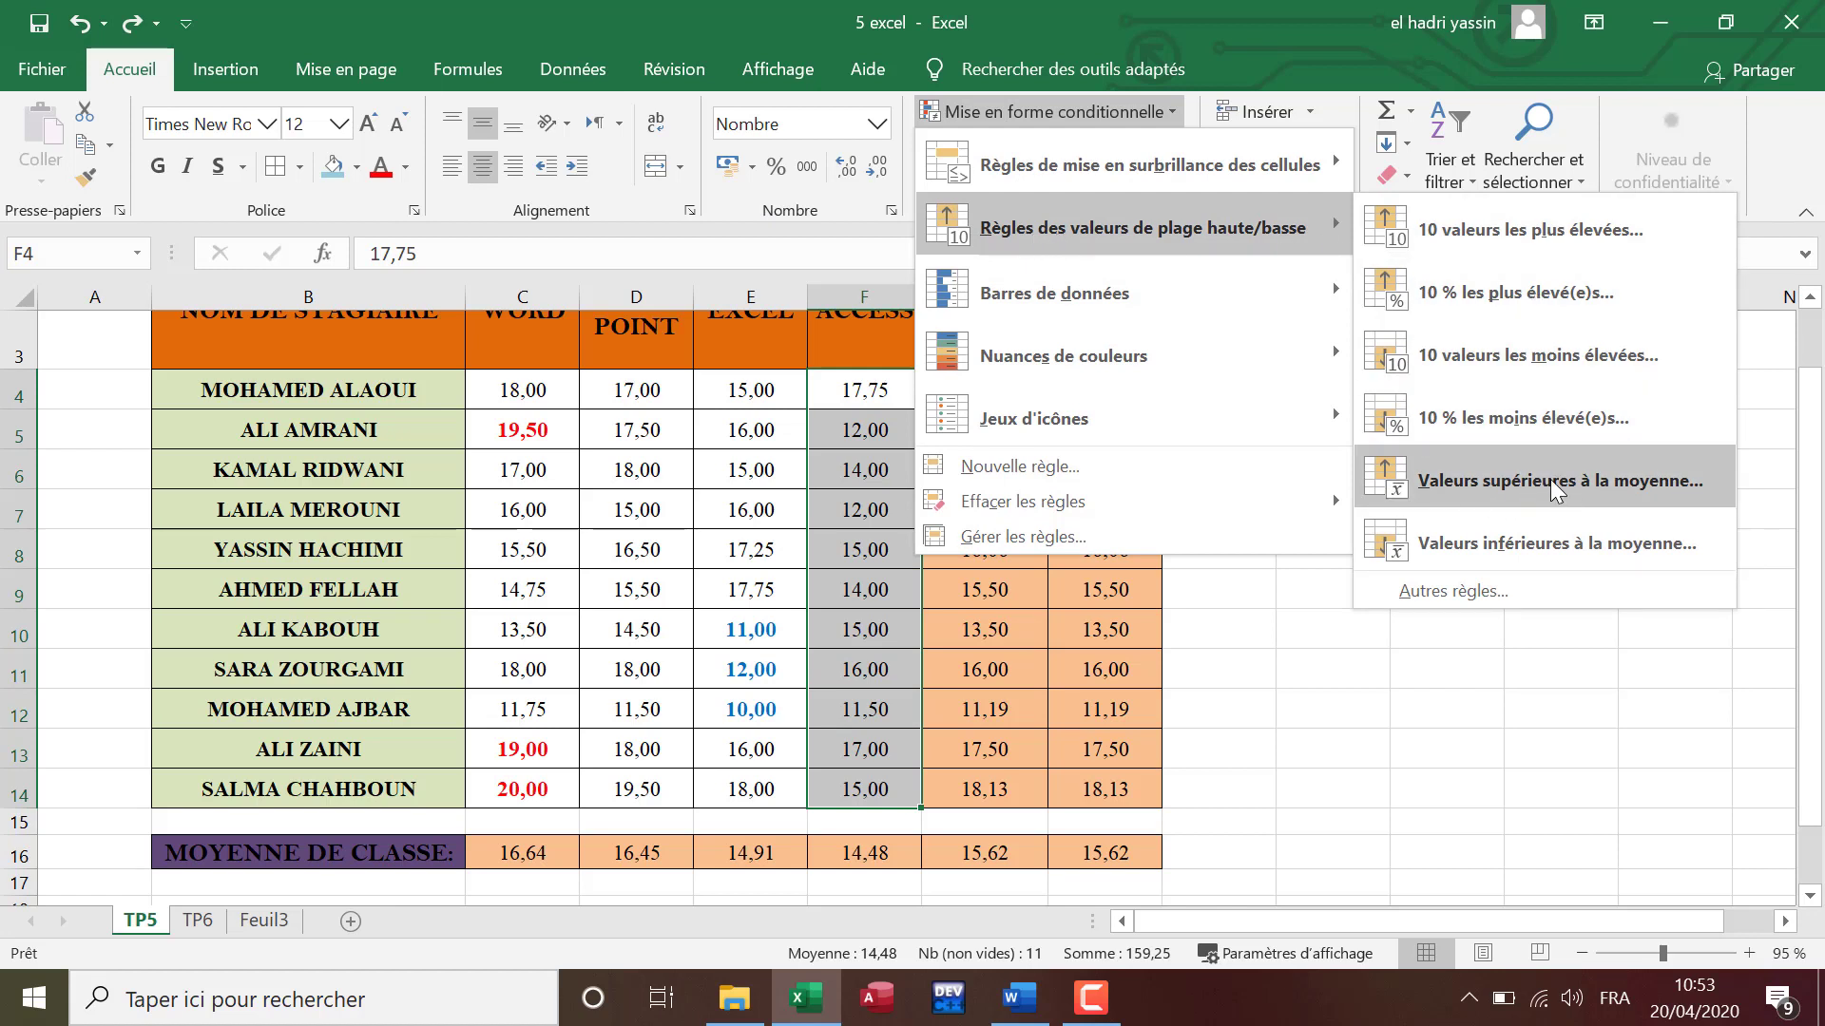
{"action": "left_click", "coordinate": [1504, 482]}
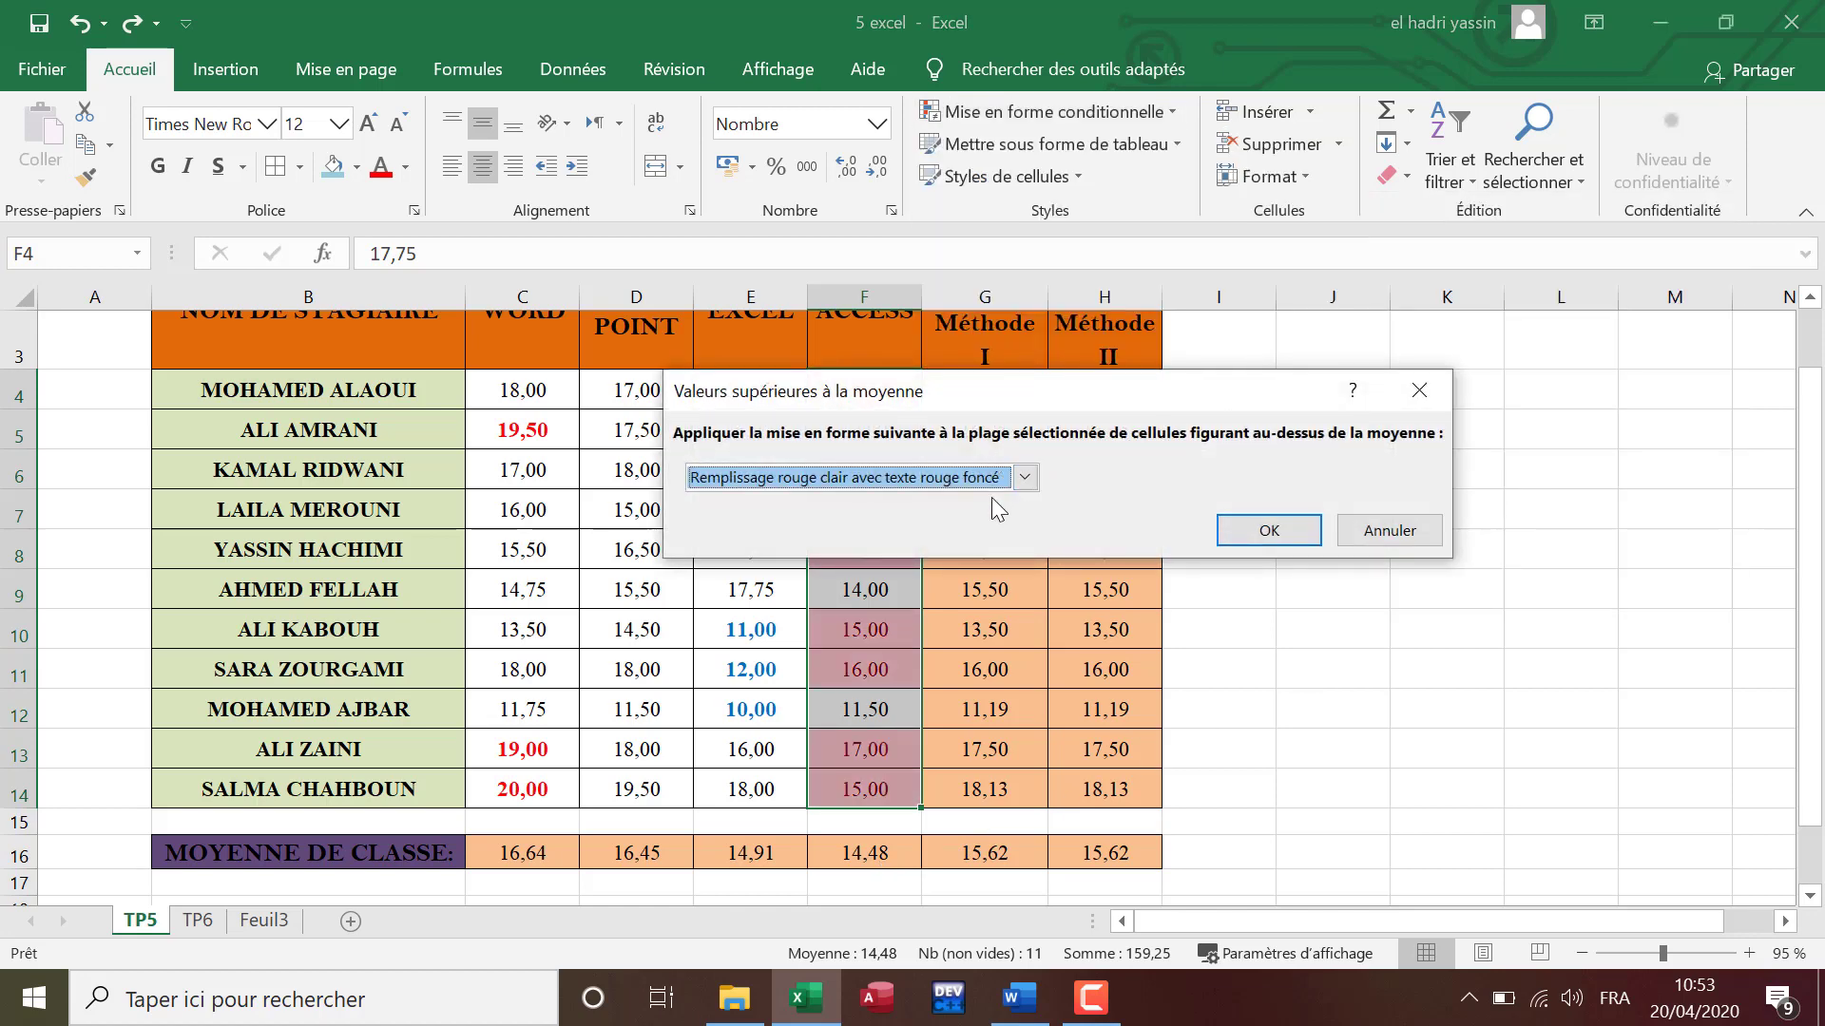
{"action": "left_click", "coordinate": [1023, 479]}
{"action": "left_click", "coordinate": [950, 626]}
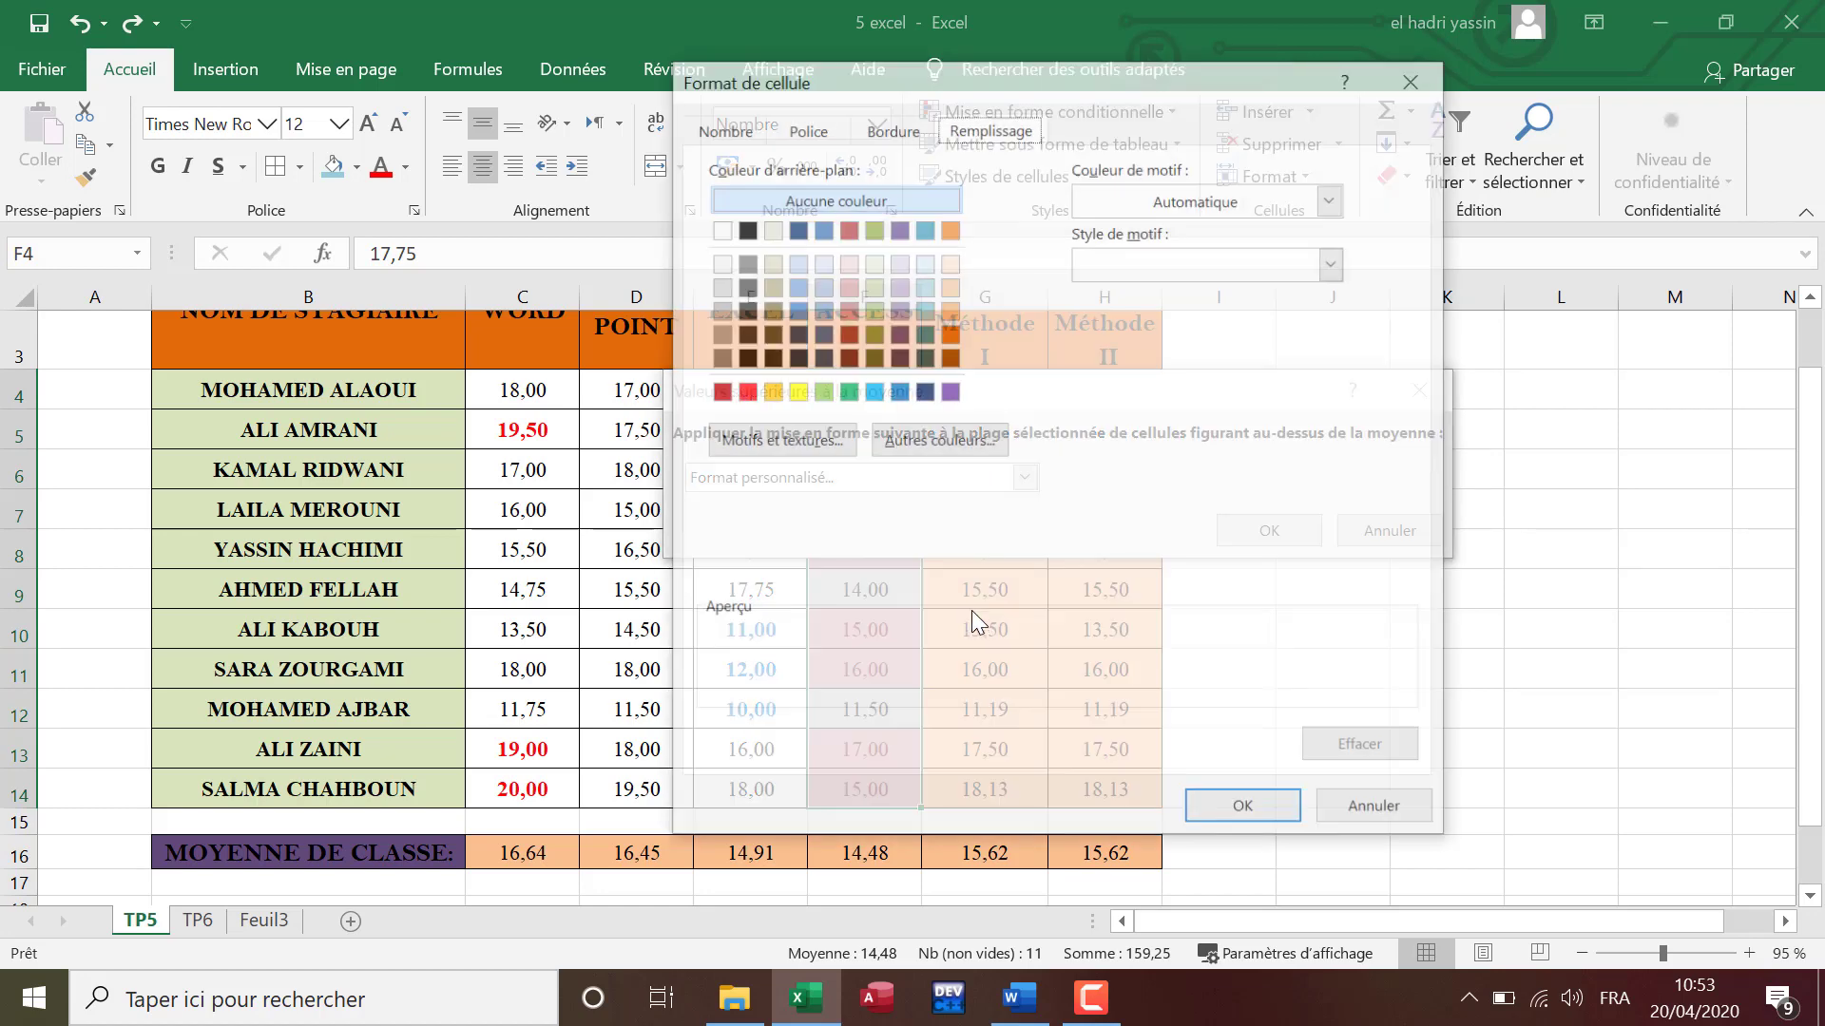
{"action": "left_click", "coordinate": [743, 393]}
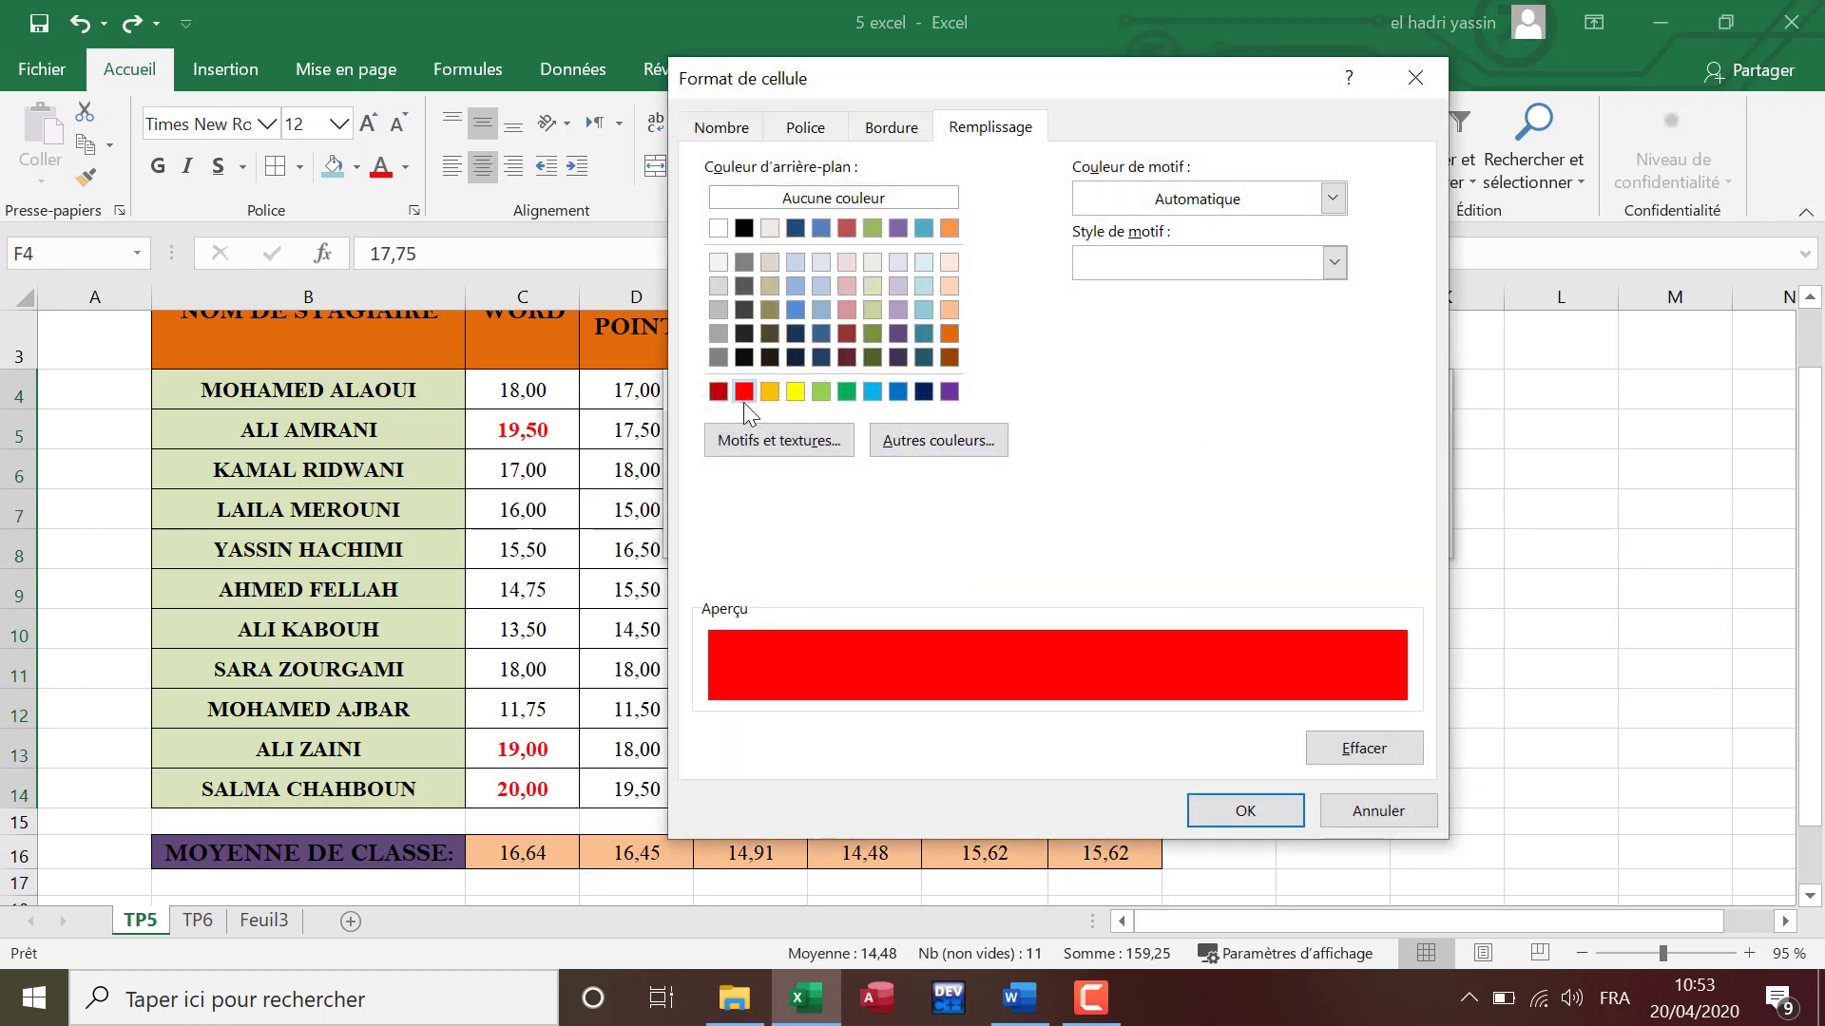
{"action": "left_click", "coordinate": [1226, 811]}
{"action": "left_click", "coordinate": [1252, 530]}
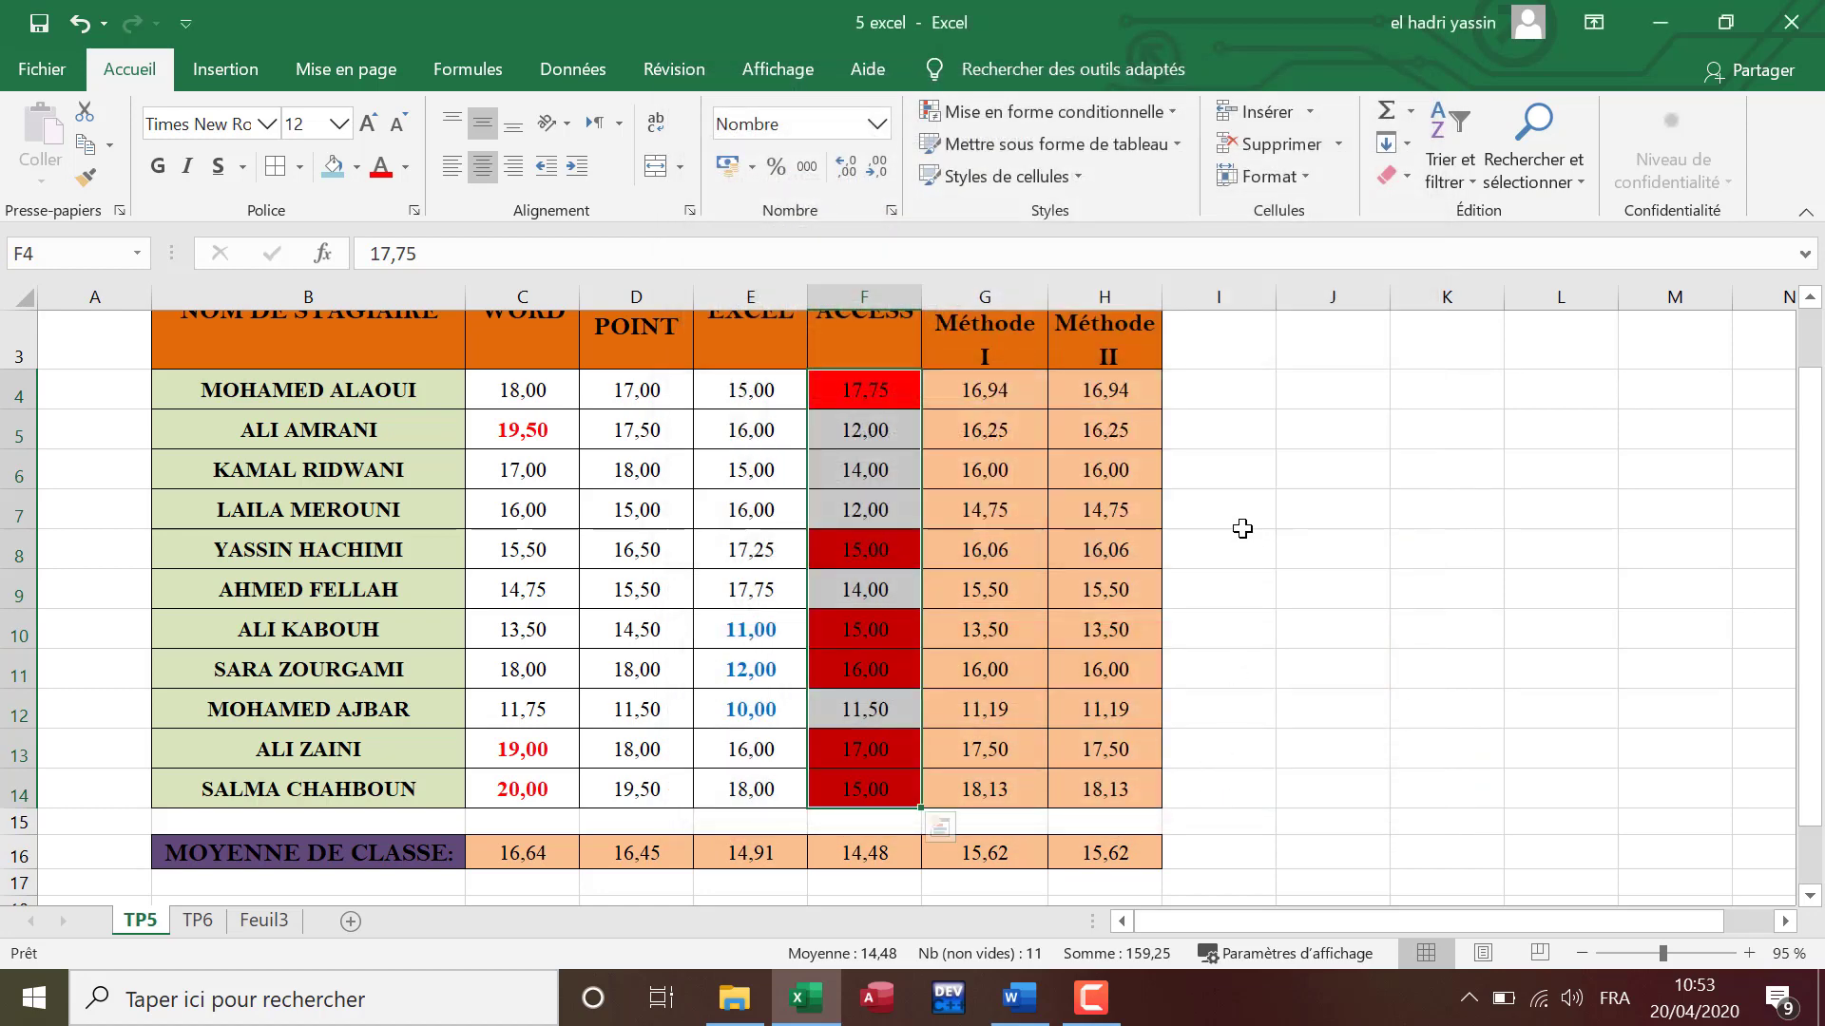
{"action": "left_click", "coordinate": [1017, 1001]}
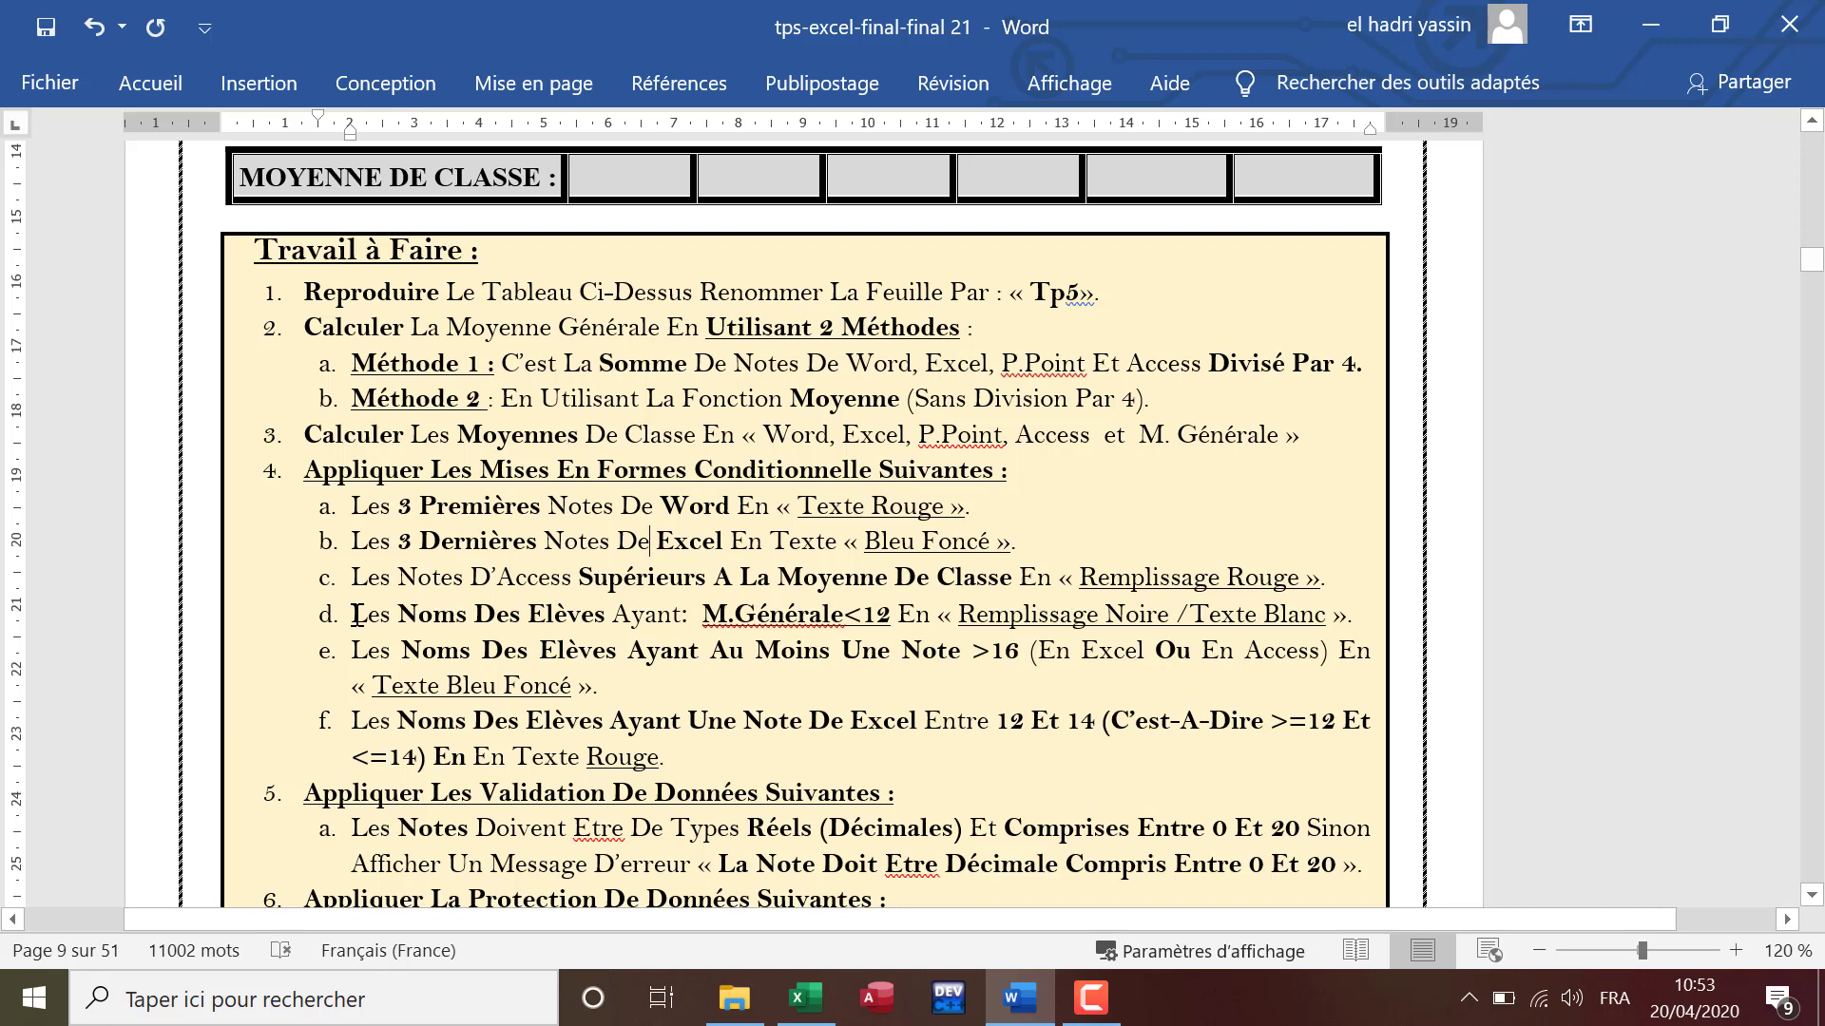
Read item d about student names in Word, then return to the Excel TP5 workbook.
{"action": "left_click_drag", "start_coordinate": [352, 613], "coordinate": [528, 624]}
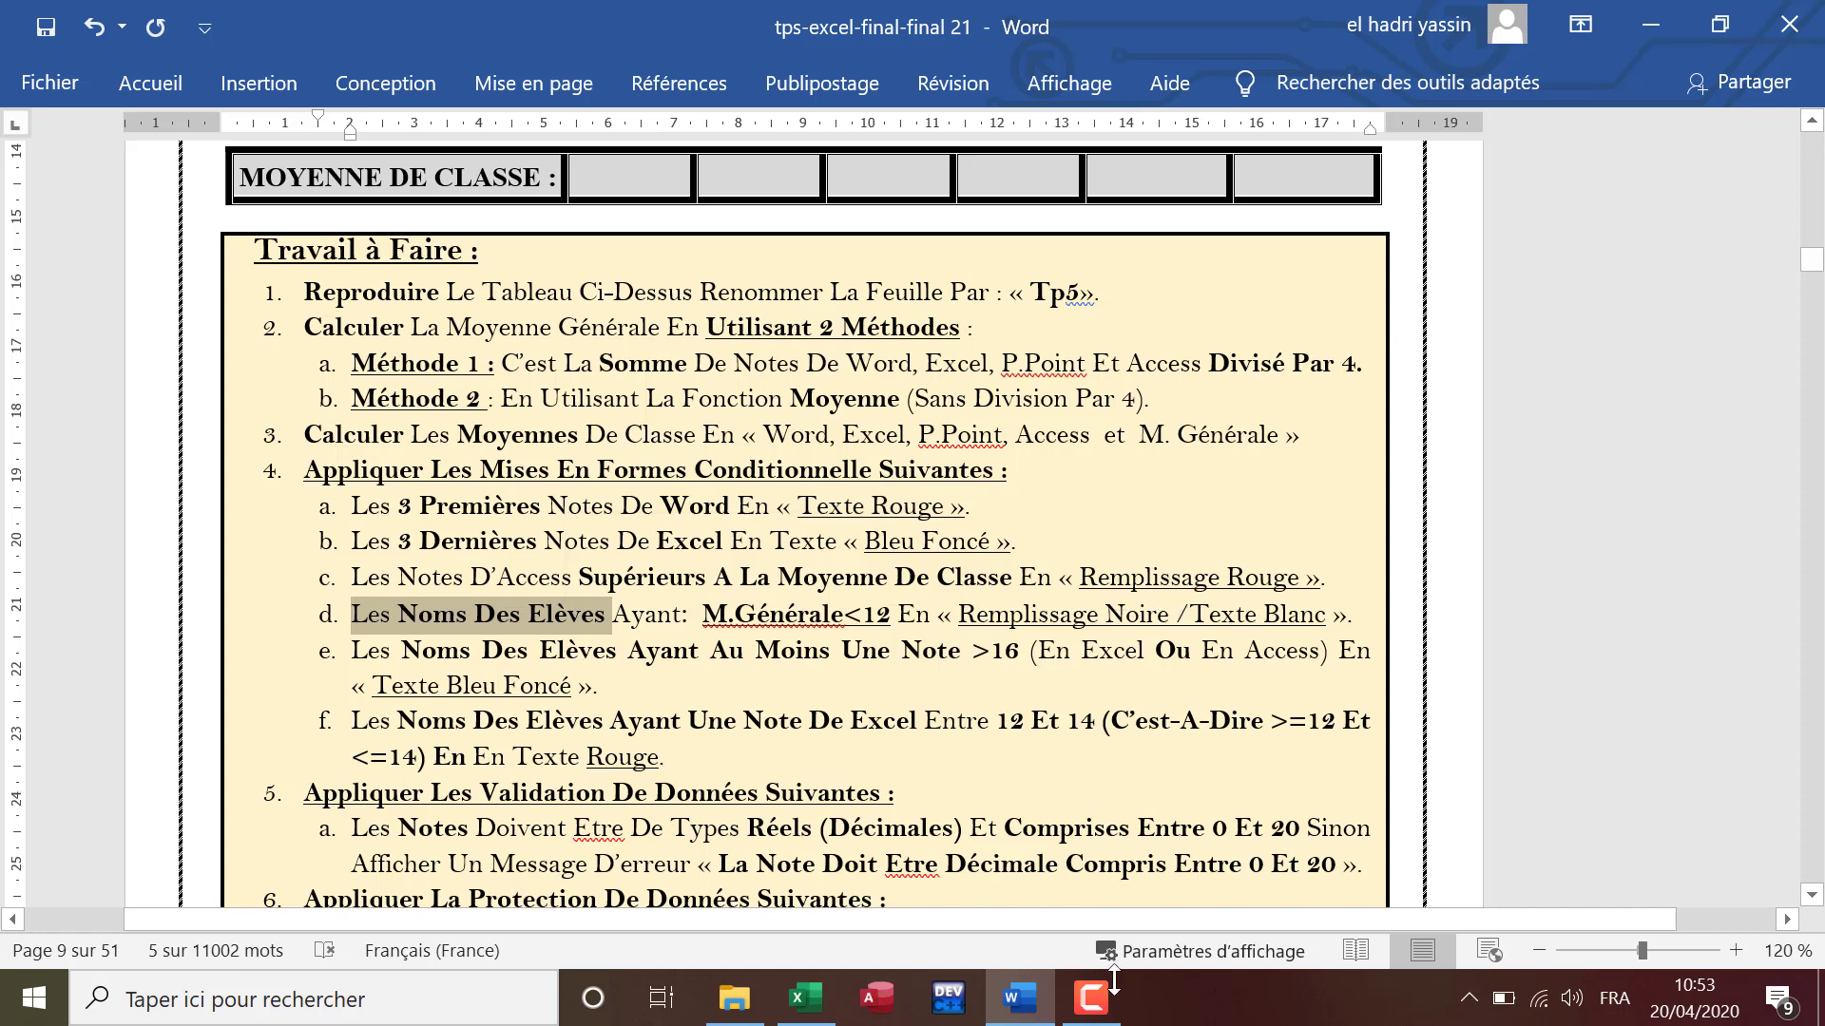
{"action": "left_click", "coordinate": [806, 998]}
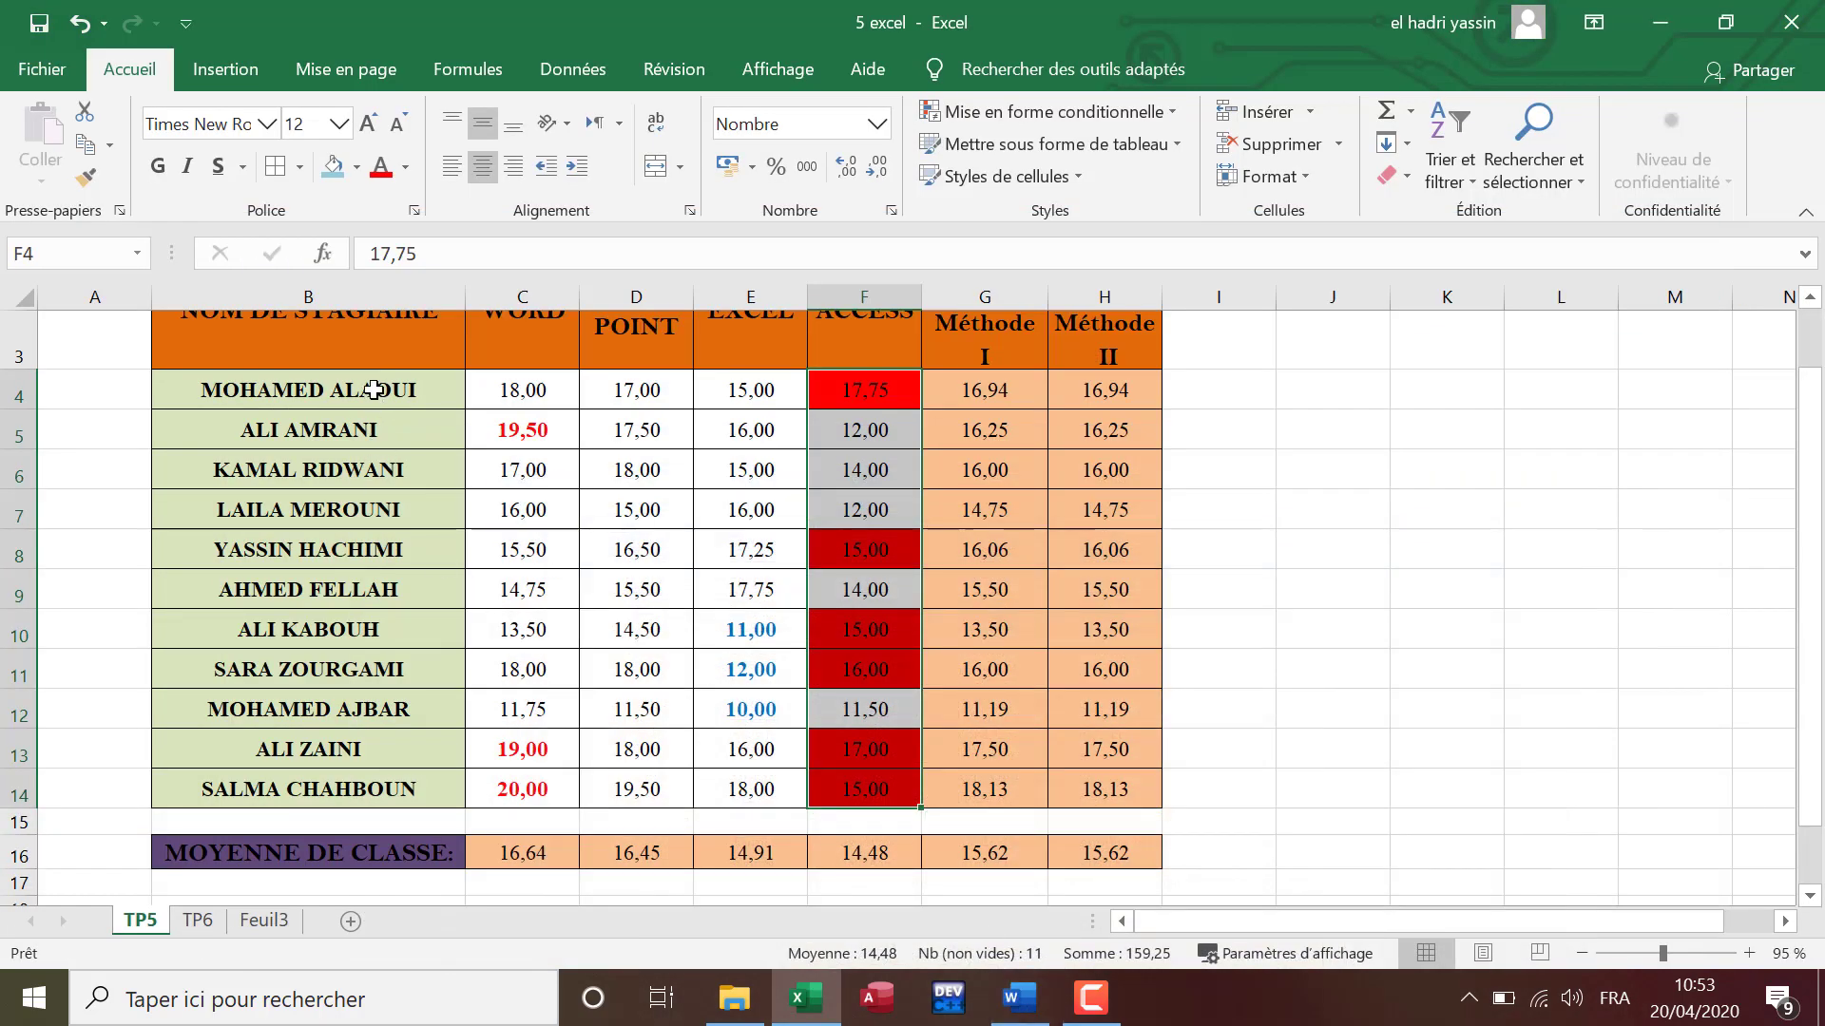
Create a formula conditional rule =H4<12 on the student names B4:B14.
{"action": "left_click_drag", "start_coordinate": [375, 390], "coordinate": [371, 787]}
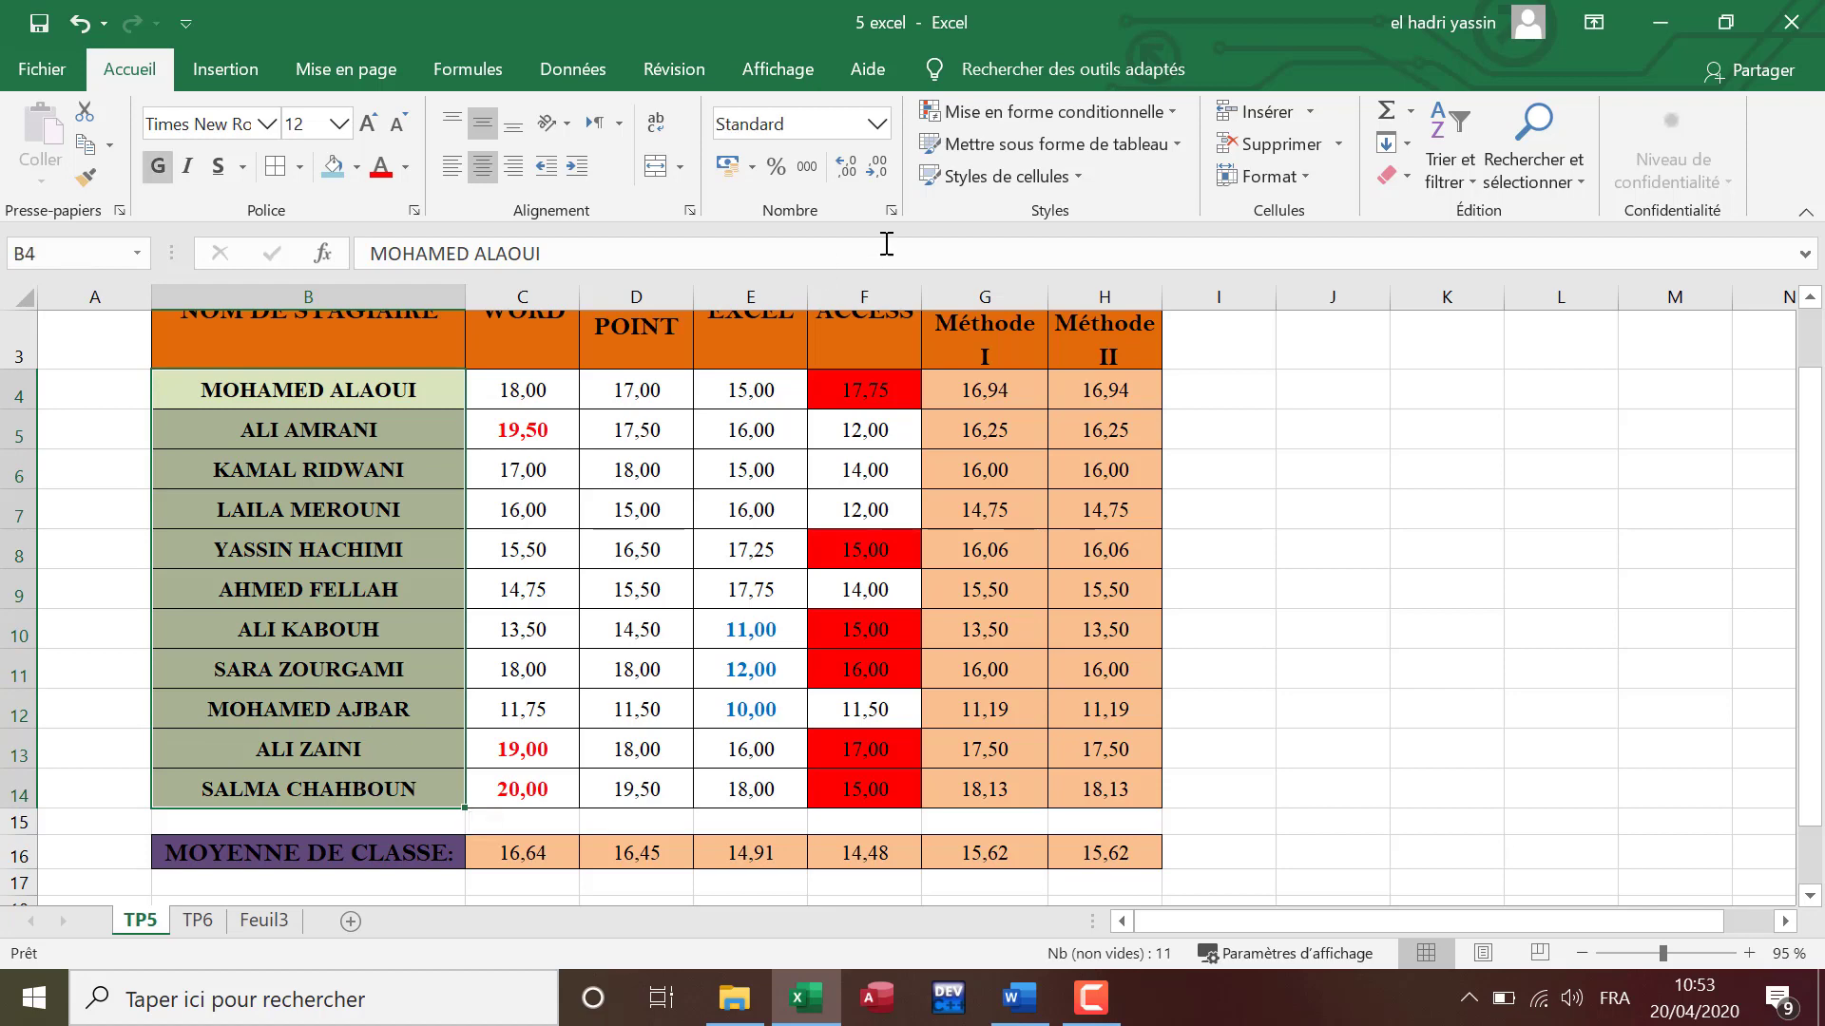
{"action": "left_click", "coordinate": [966, 112]}
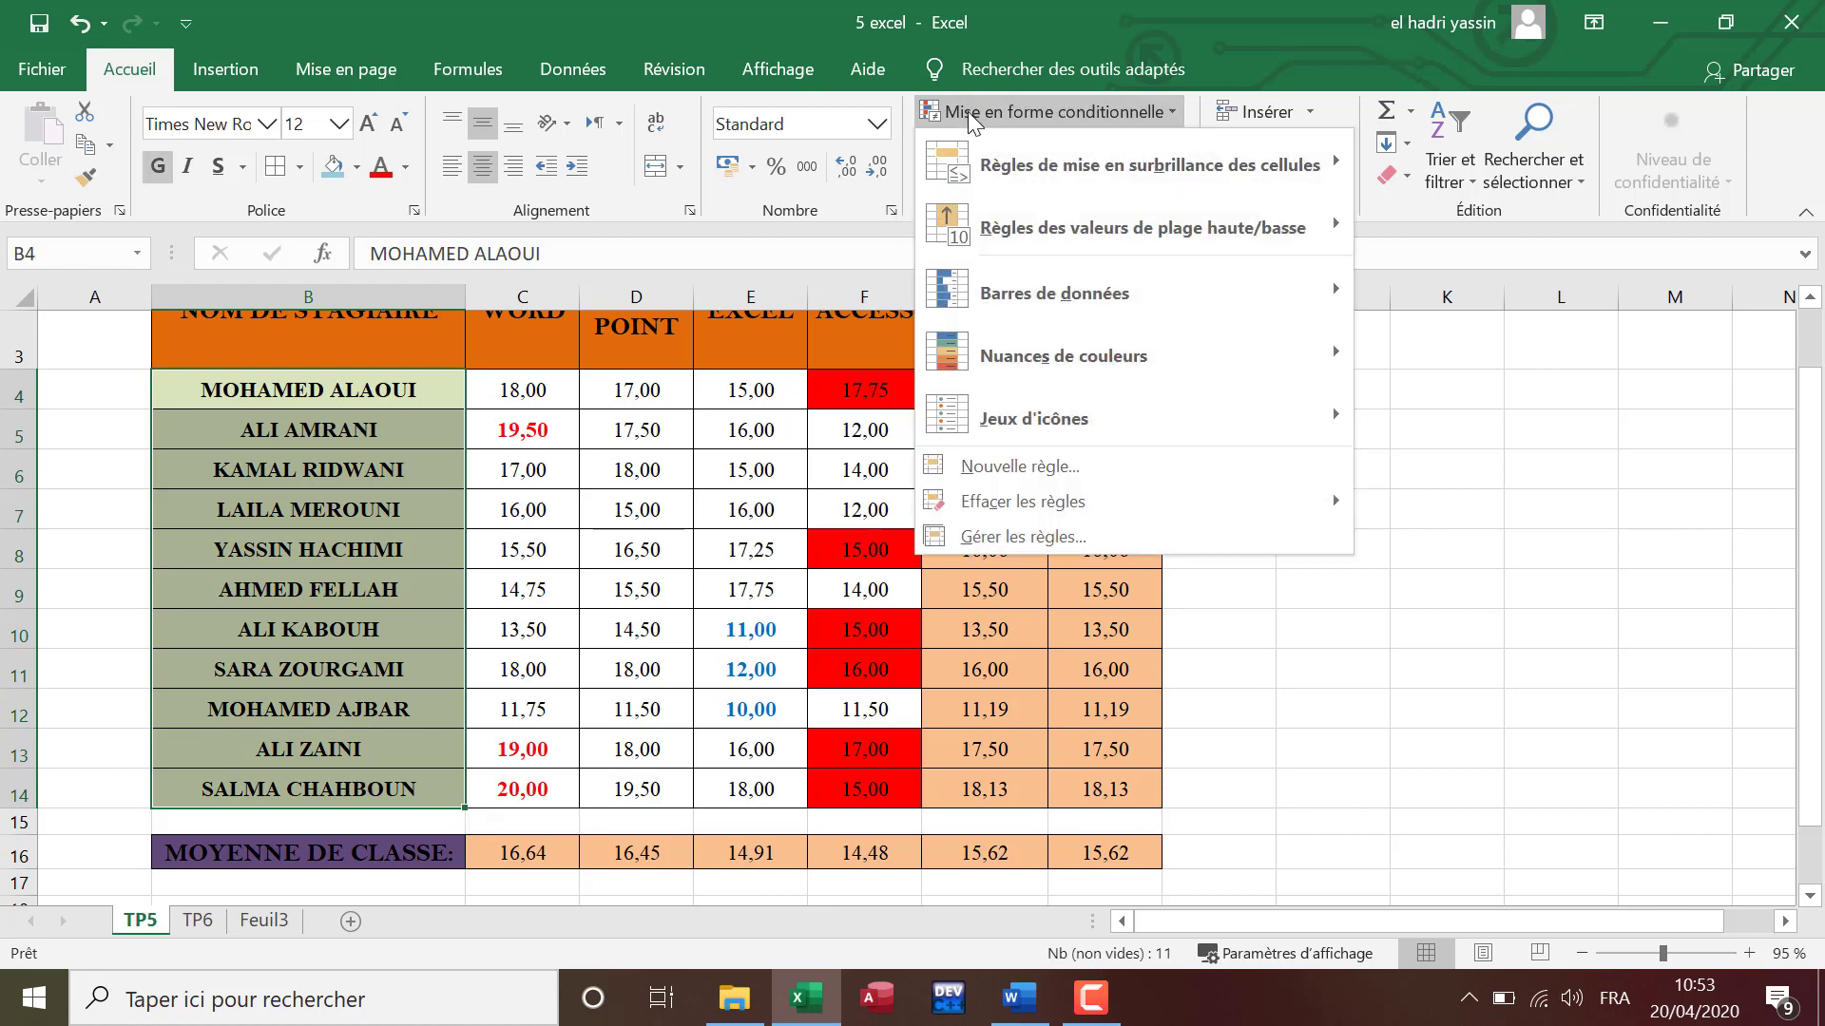
{"action": "left_click", "coordinate": [994, 466]}
{"action": "left_click", "coordinate": [858, 442]}
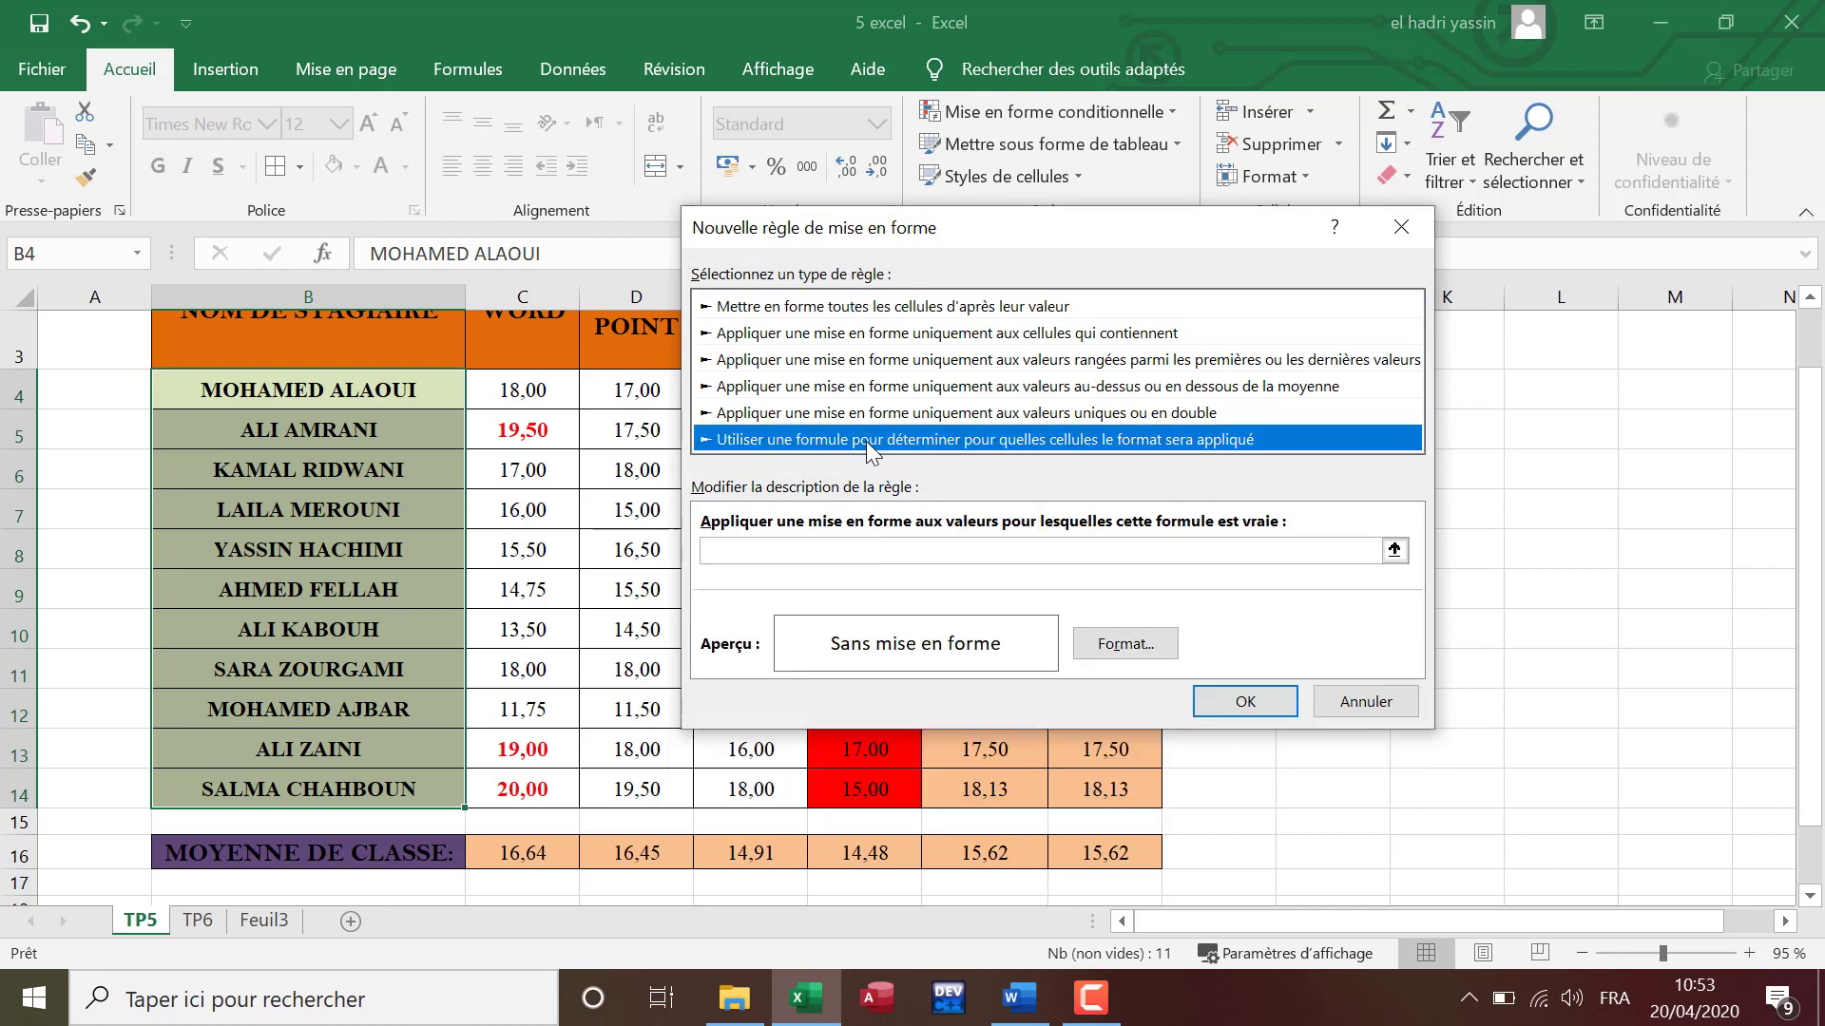
{"action": "left_click", "coordinate": [814, 550]}
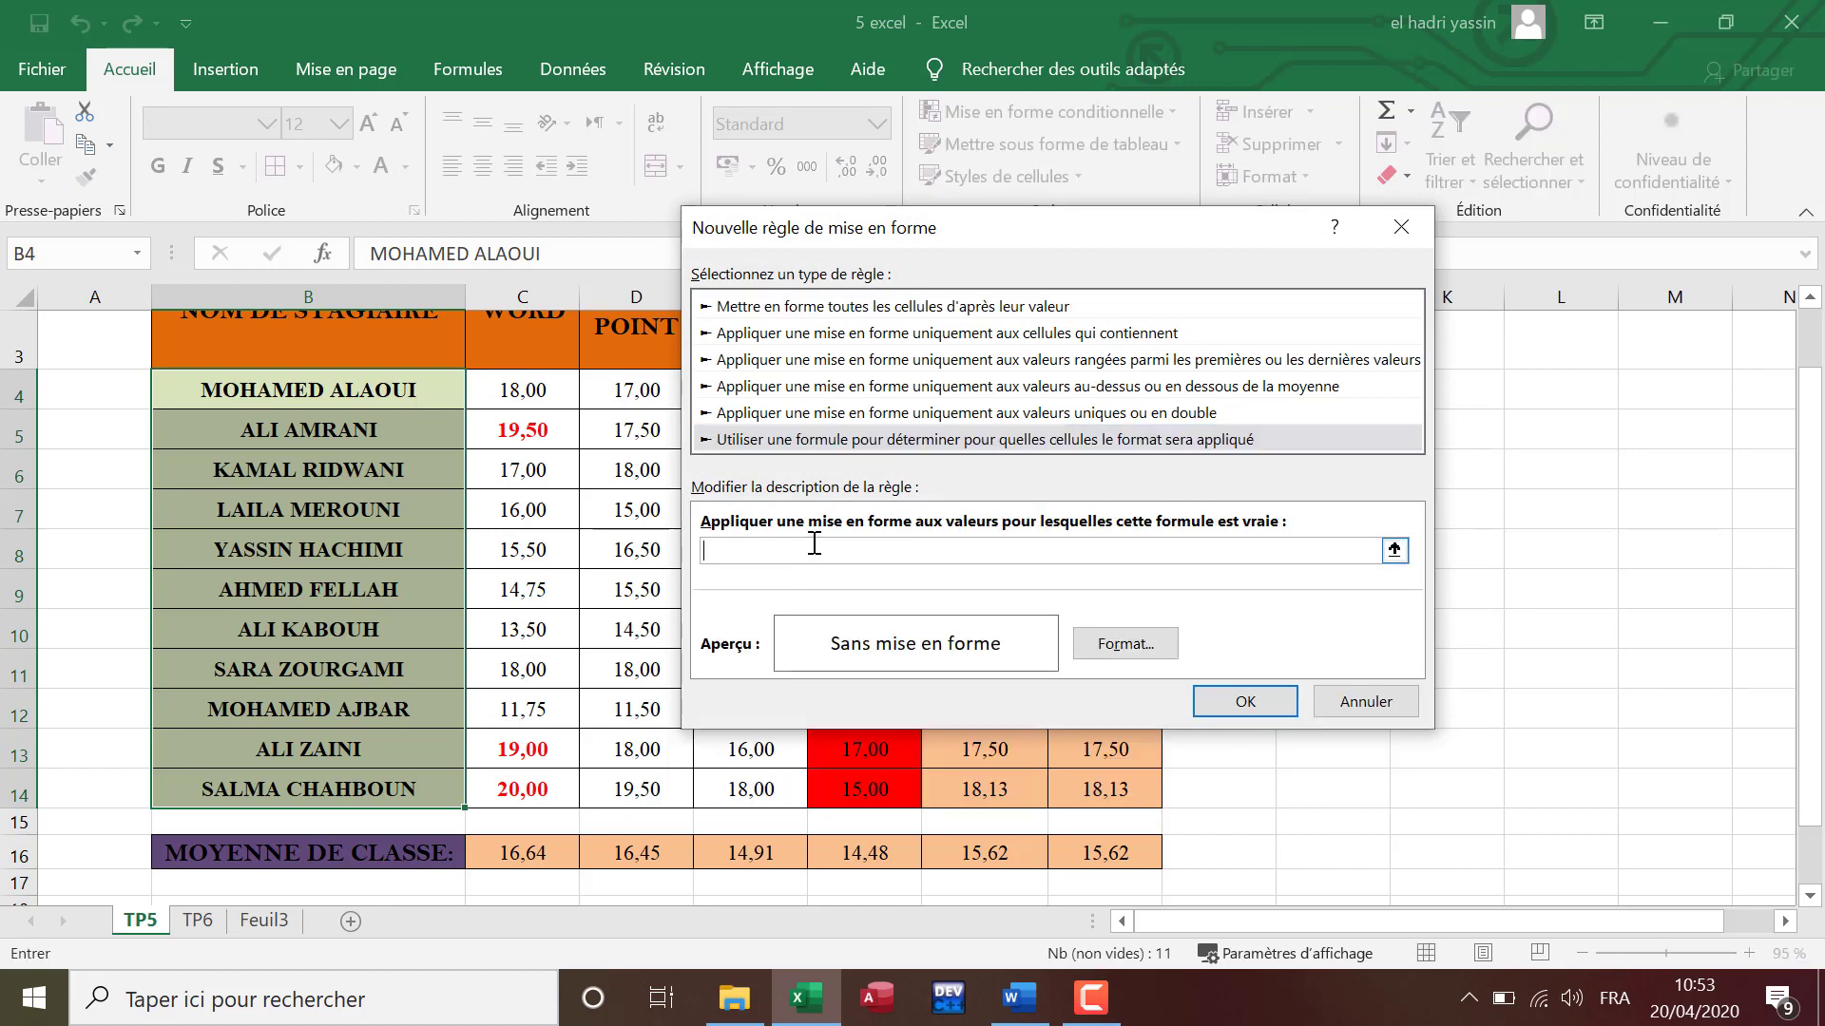
{"action": "type", "text": "="}
{"action": "left_click_drag", "start_coordinate": [906, 228], "coordinate": [986, 467]}
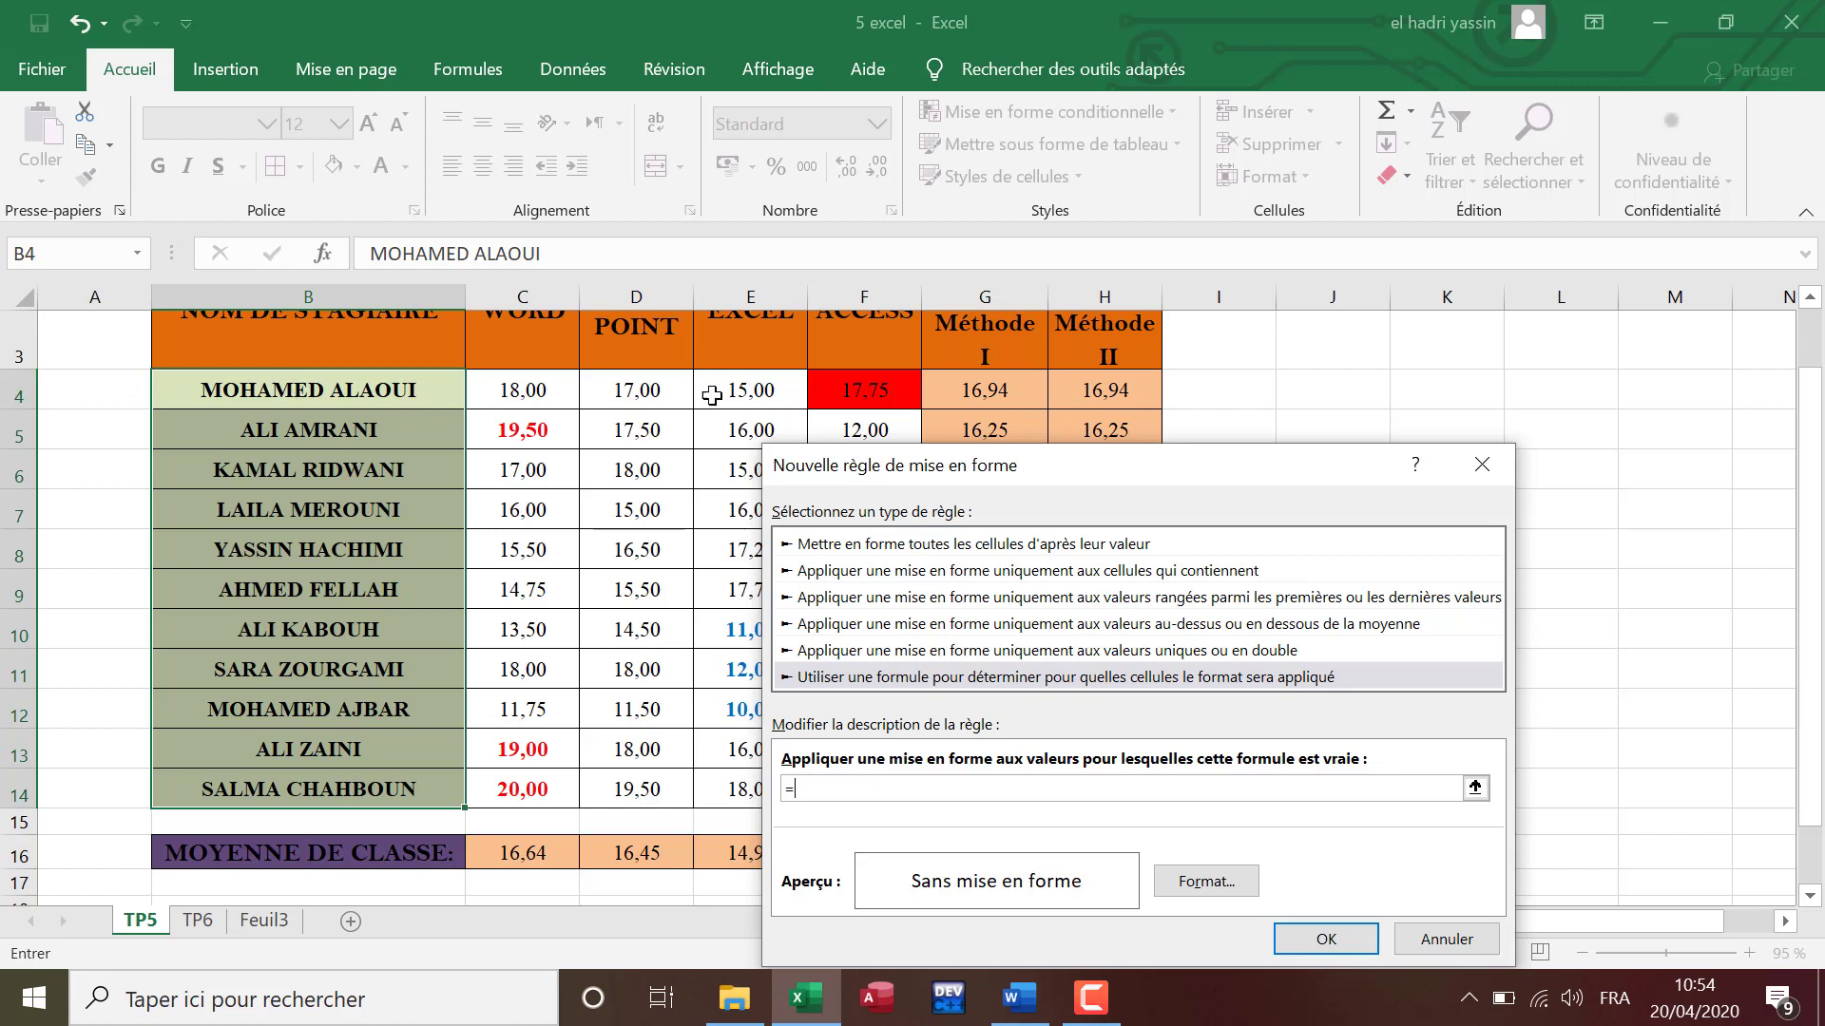
{"action": "type", "text": "4<12"}
Give the rule a black fill with white font and apply it.
{"action": "left_click", "coordinate": [1206, 881]}
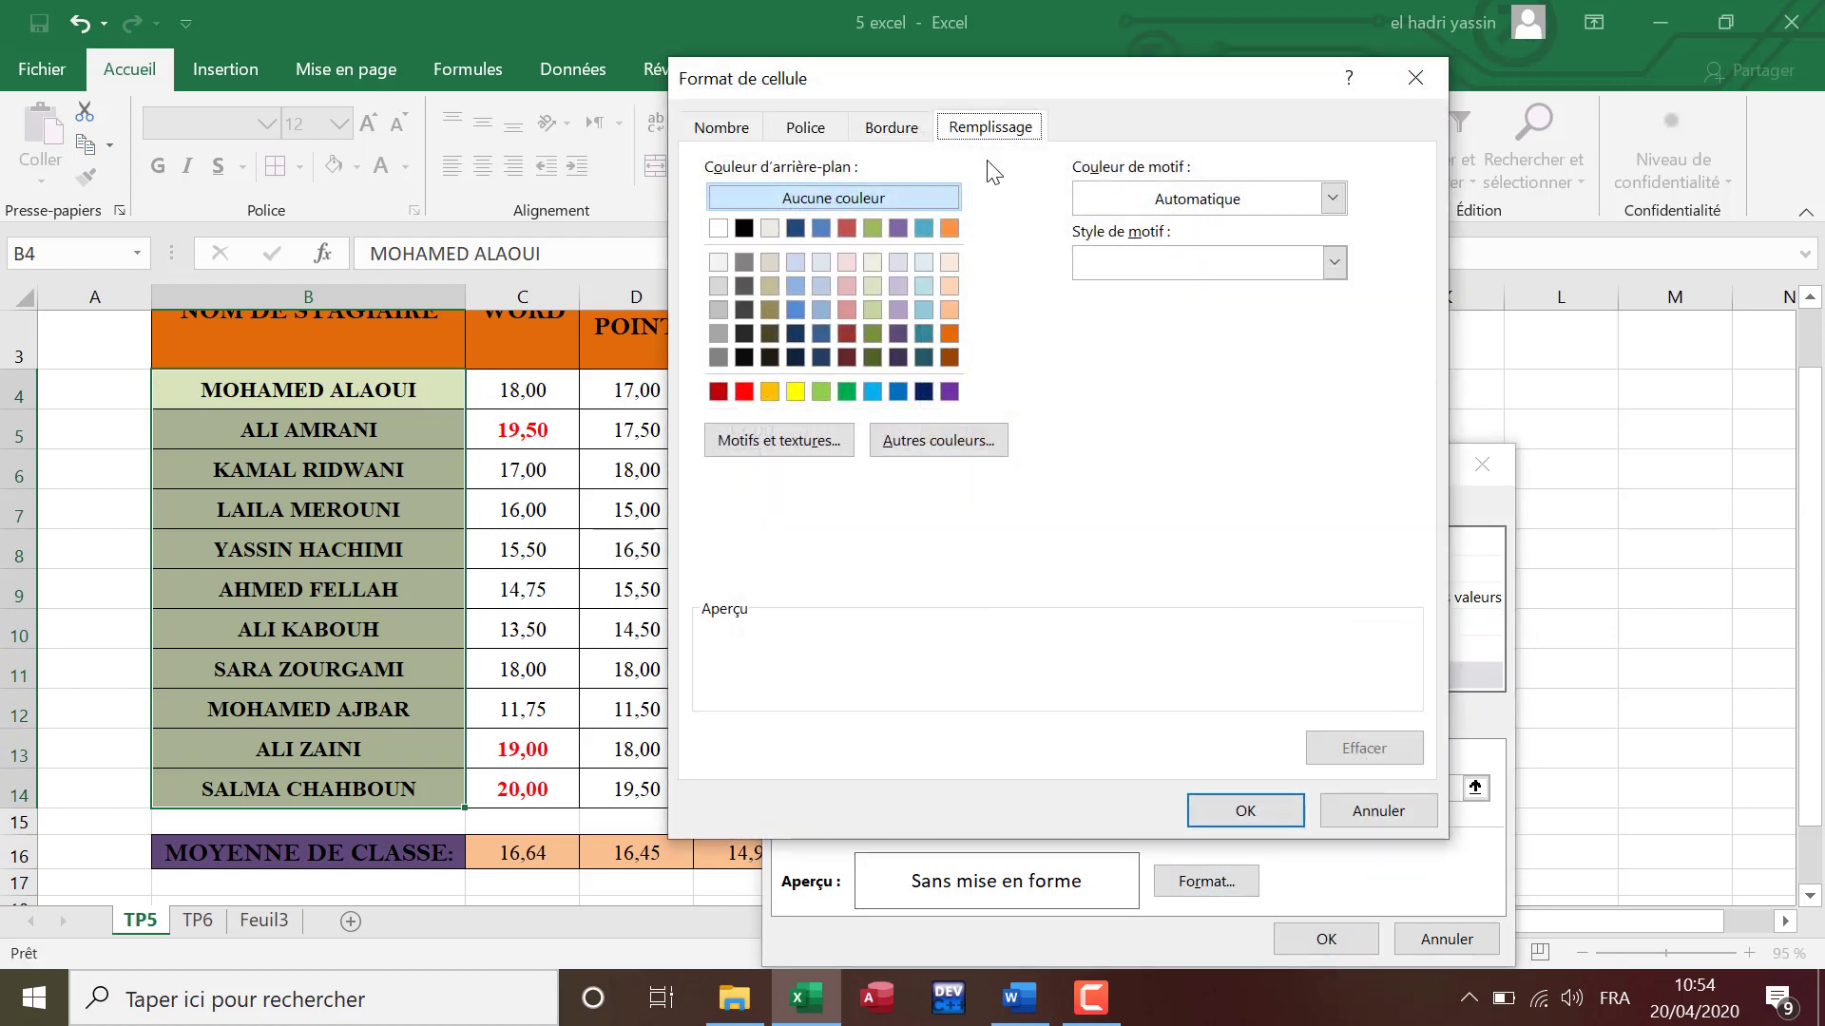
{"action": "left_click", "coordinate": [757, 359]}
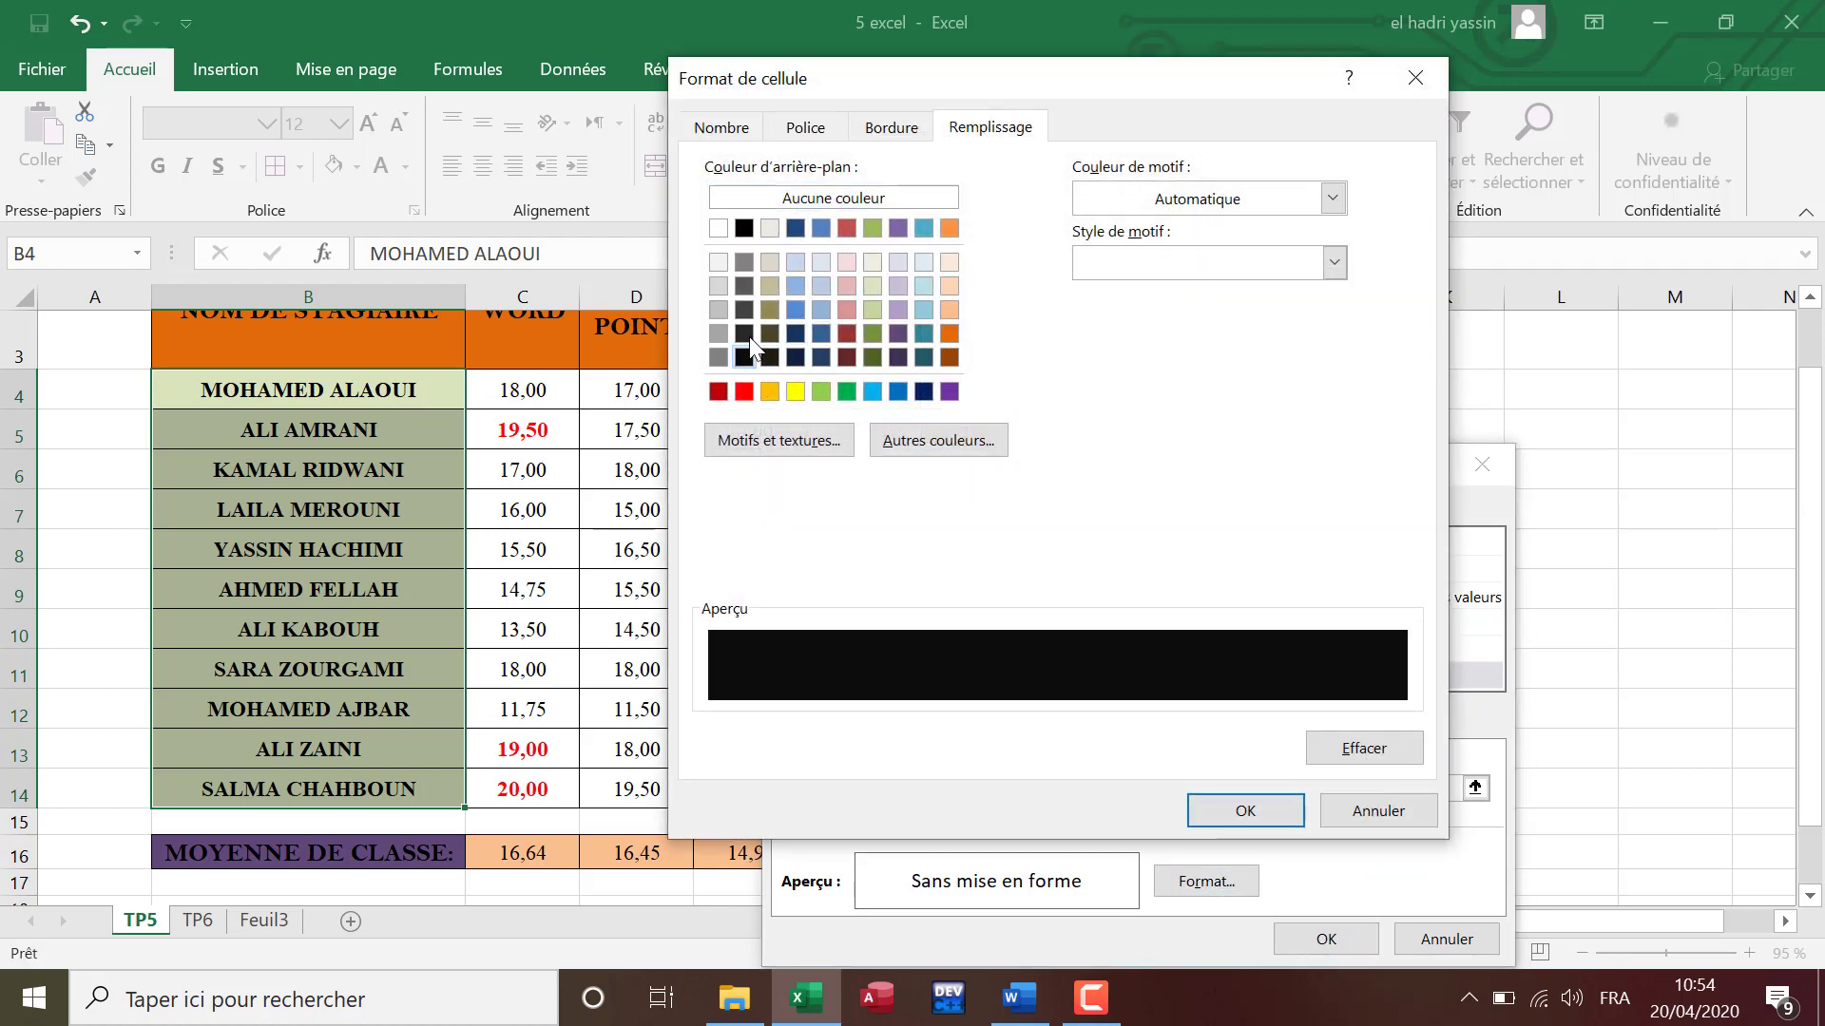
{"action": "left_click", "coordinate": [805, 126]}
{"action": "left_click", "coordinate": [1118, 382]}
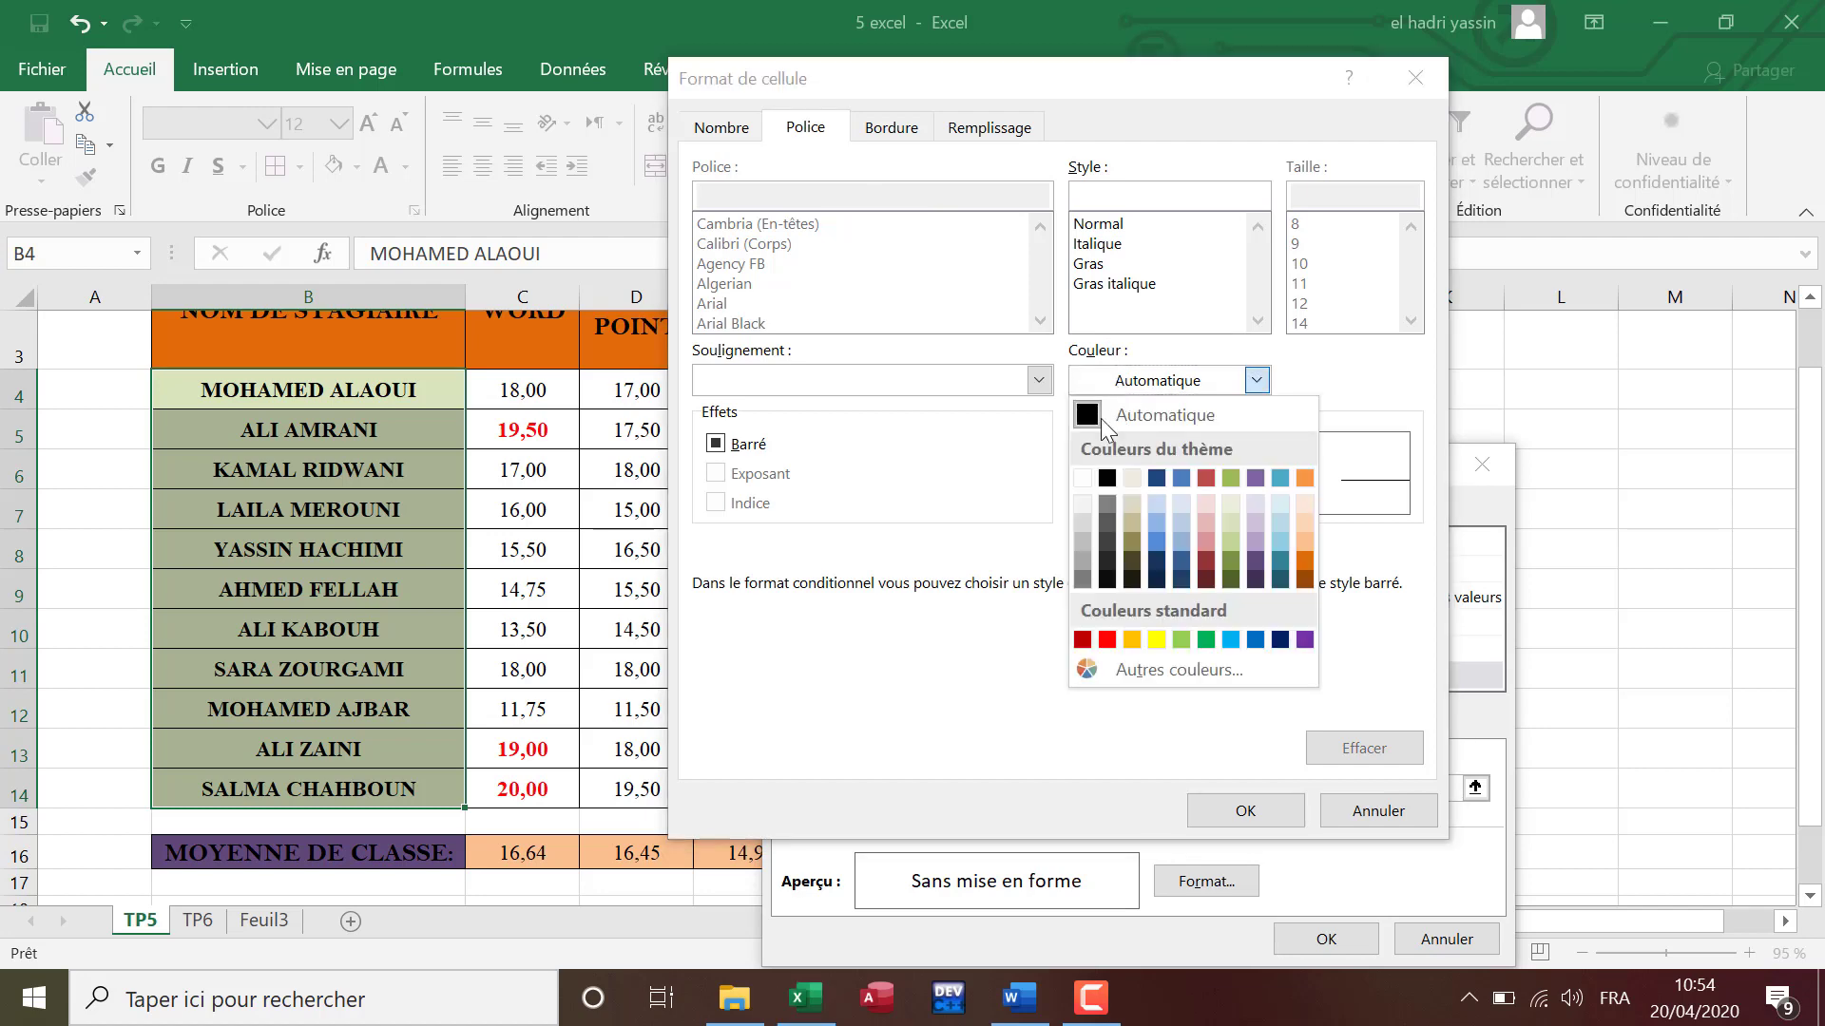
{"action": "left_click", "coordinate": [1082, 477]}
{"action": "left_click", "coordinate": [1235, 813]}
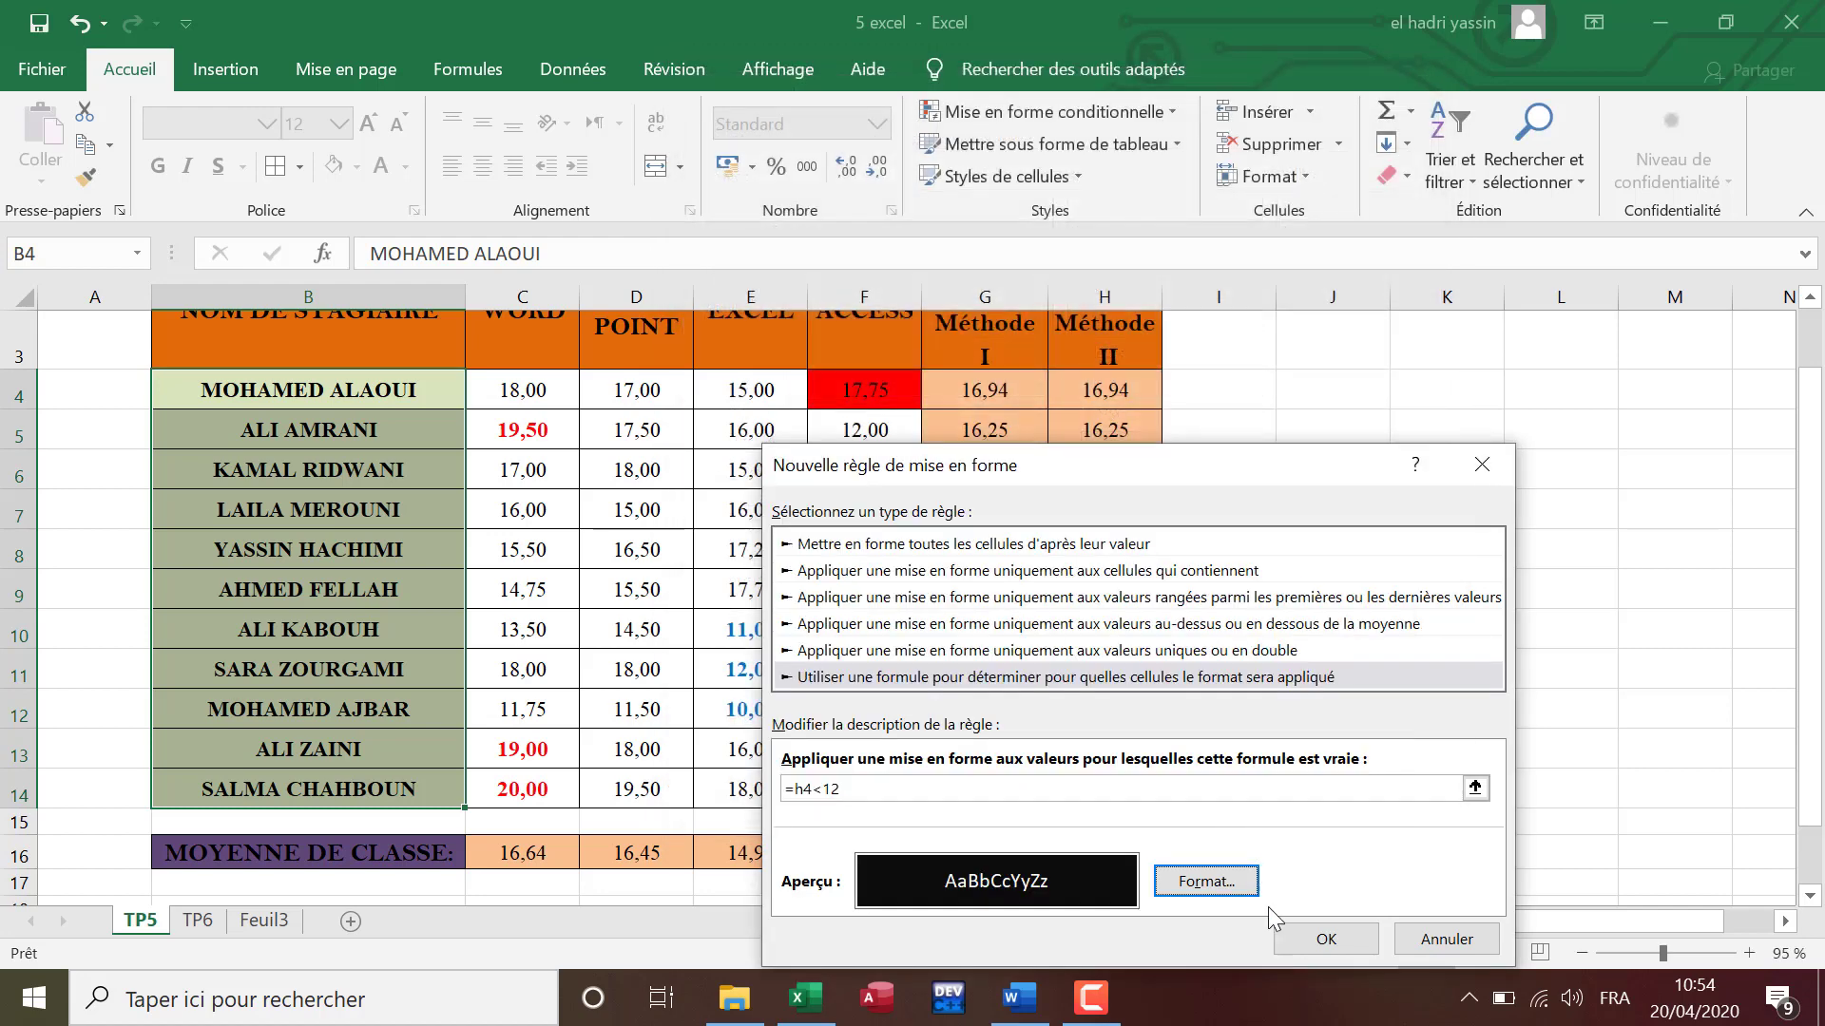
{"action": "left_click", "coordinate": [1309, 948]}
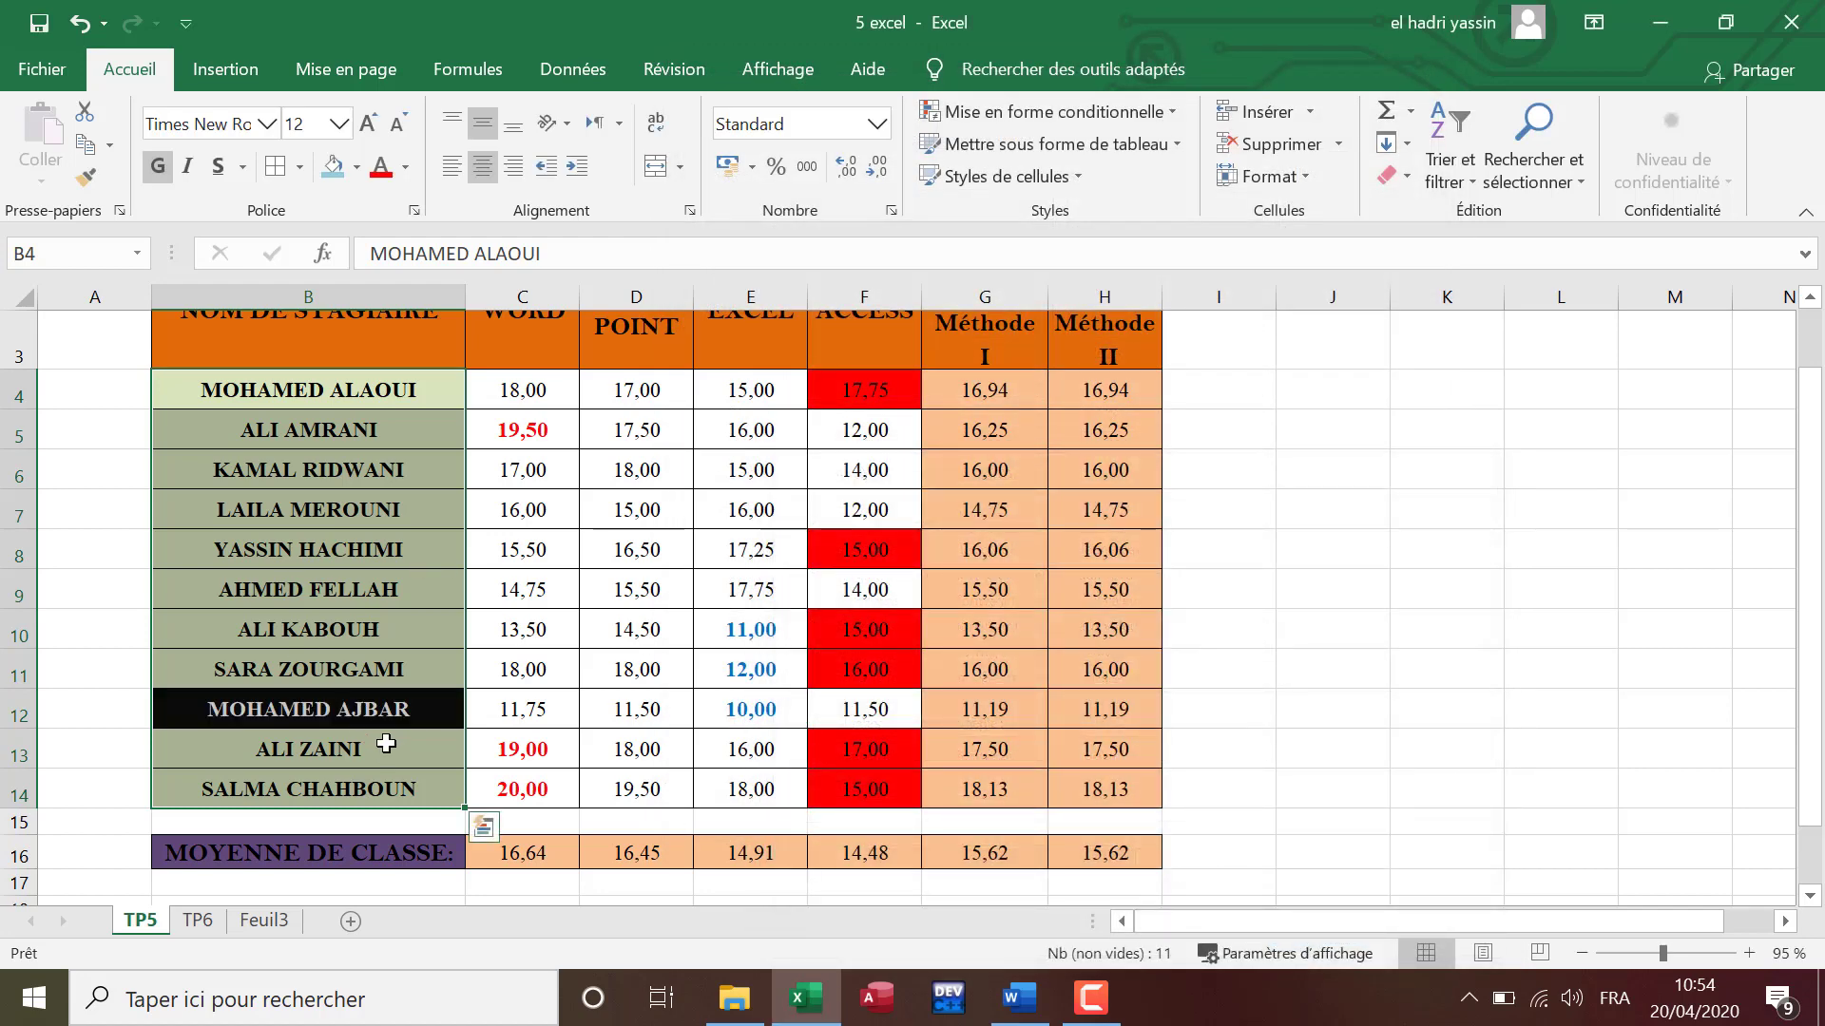
{"action": "left_click_drag", "start_coordinate": [379, 708], "coordinate": [958, 719]}
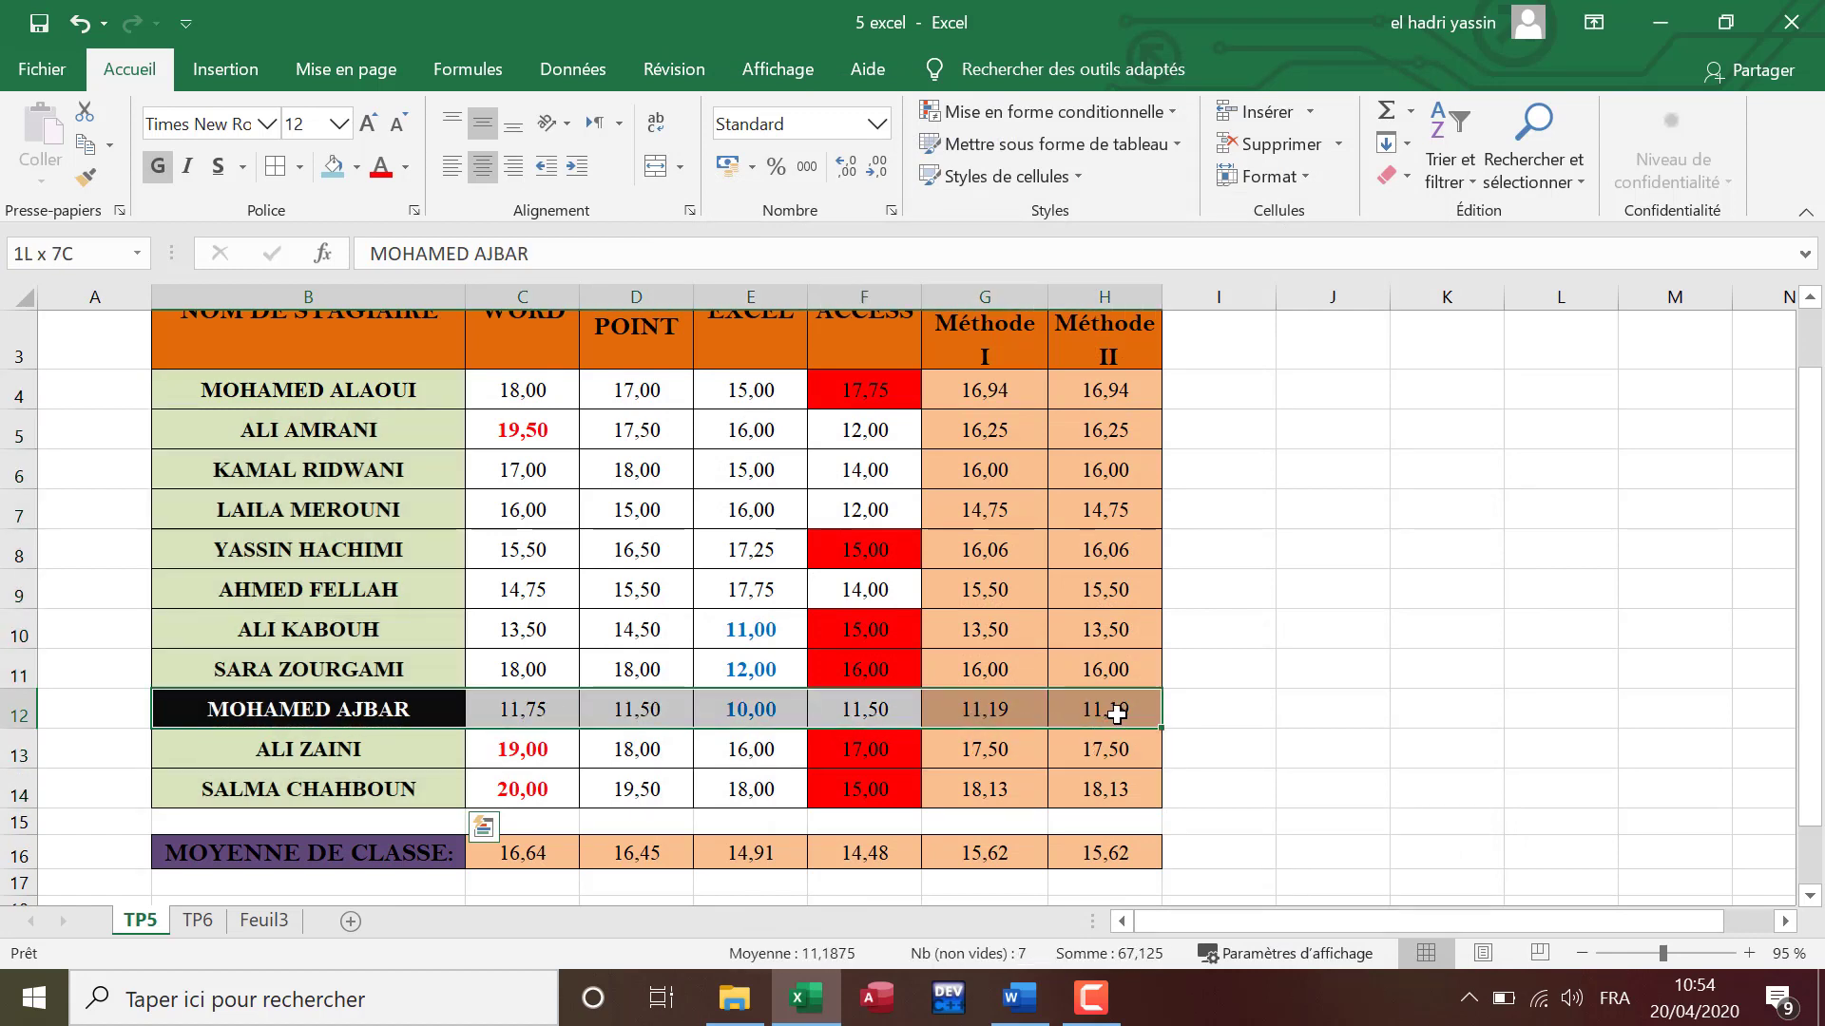
{"action": "left_click_drag", "start_coordinate": [958, 719], "coordinate": [1112, 723]}
{"action": "left_click", "coordinate": [1044, 628]}
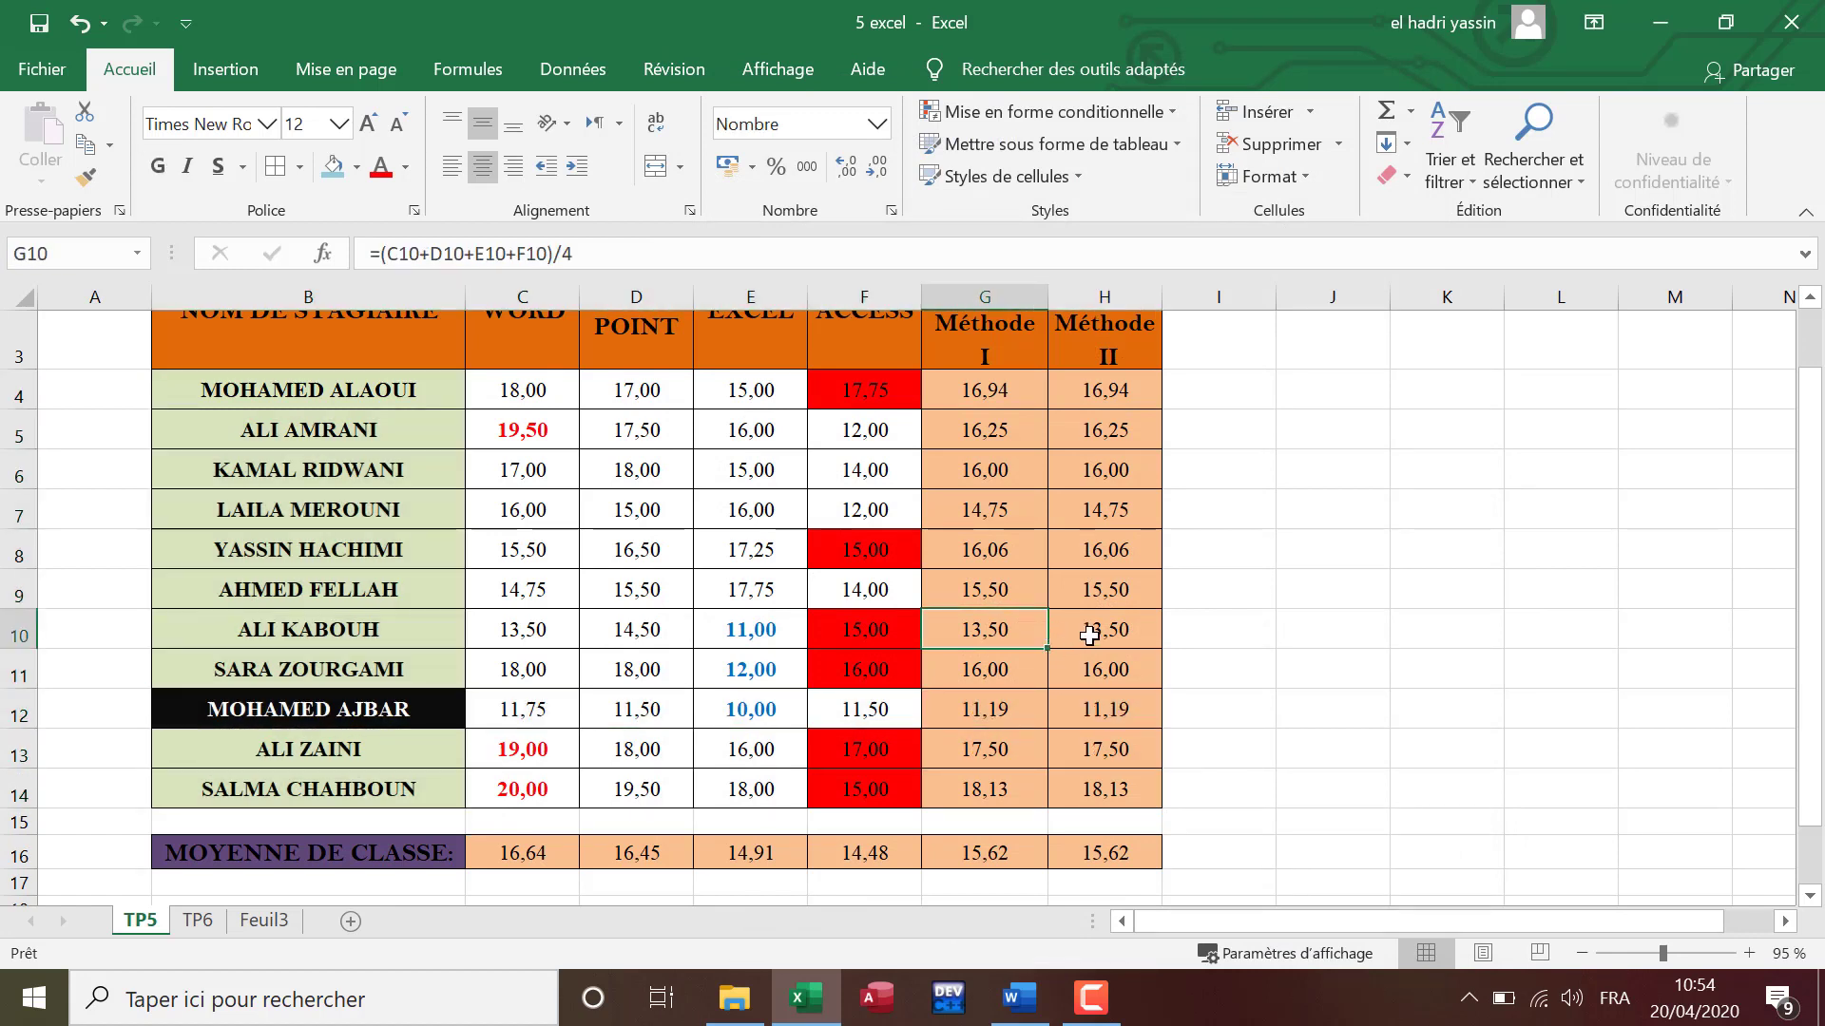
{"action": "left_click", "coordinate": [1110, 618]}
{"action": "type", "text": "11"}
{"action": "key", "text": "Return"}
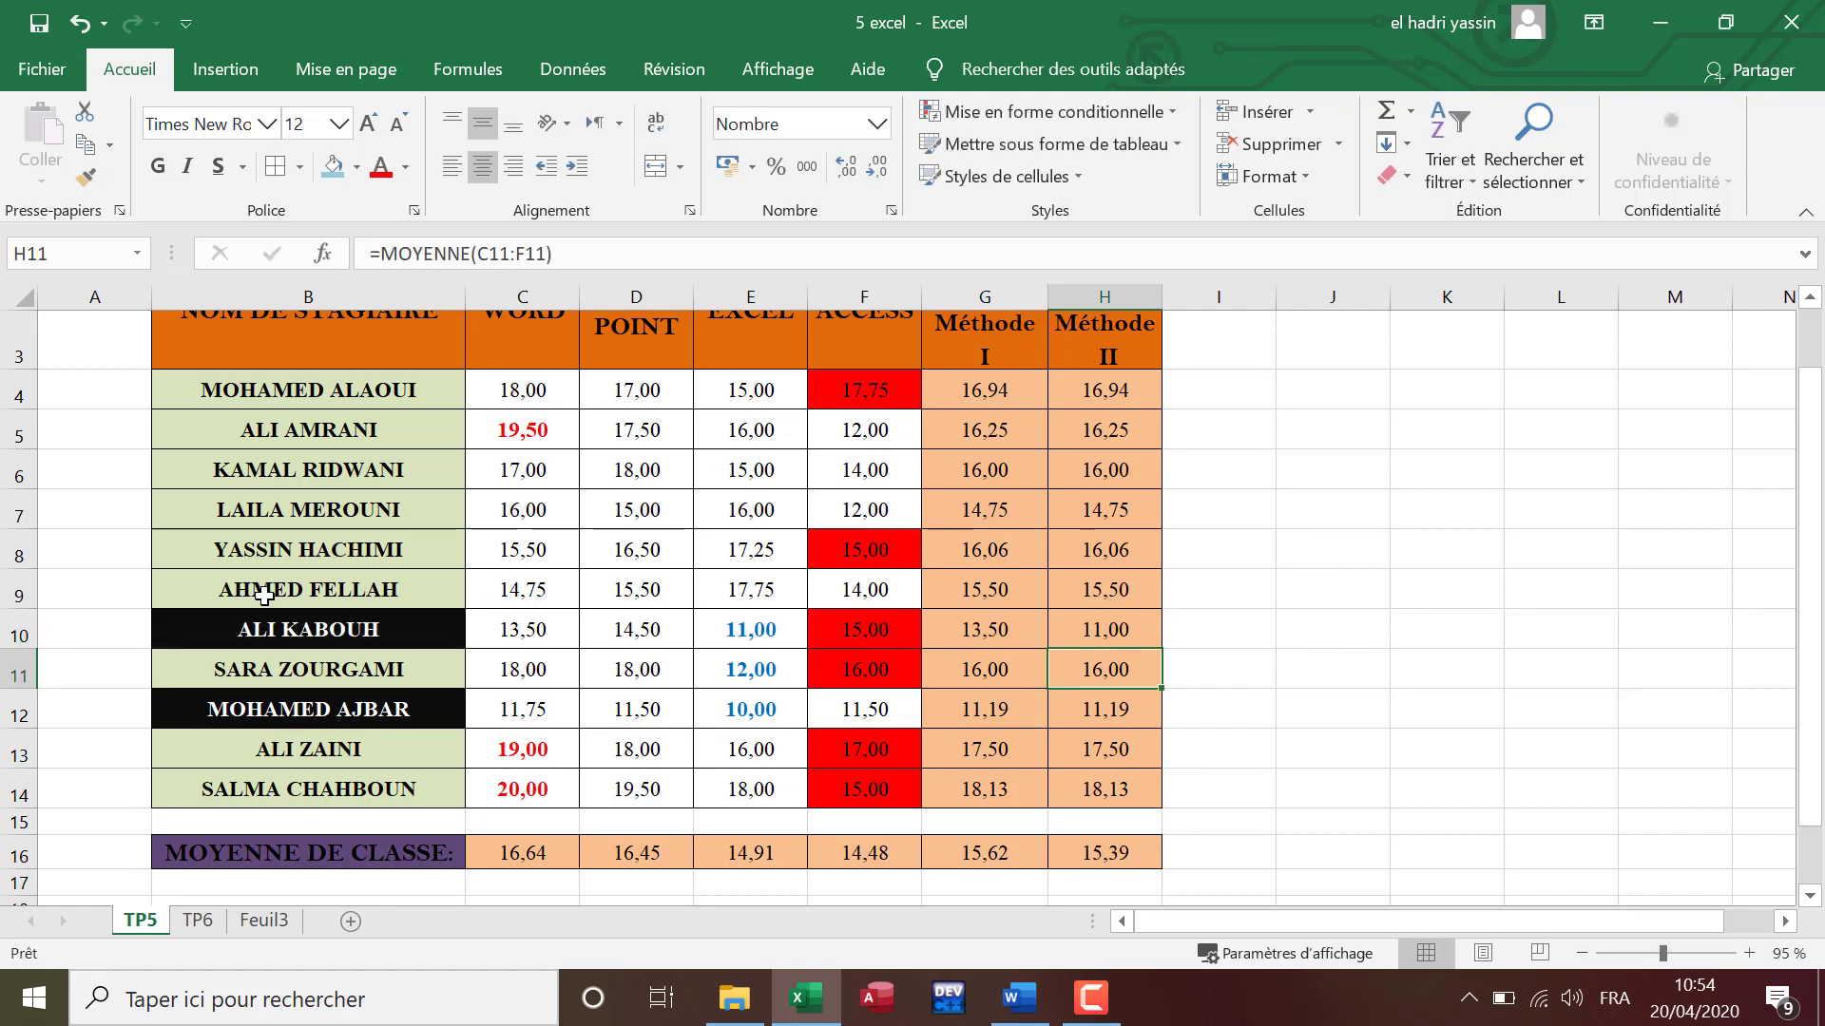
{"action": "left_click", "coordinate": [80, 22]}
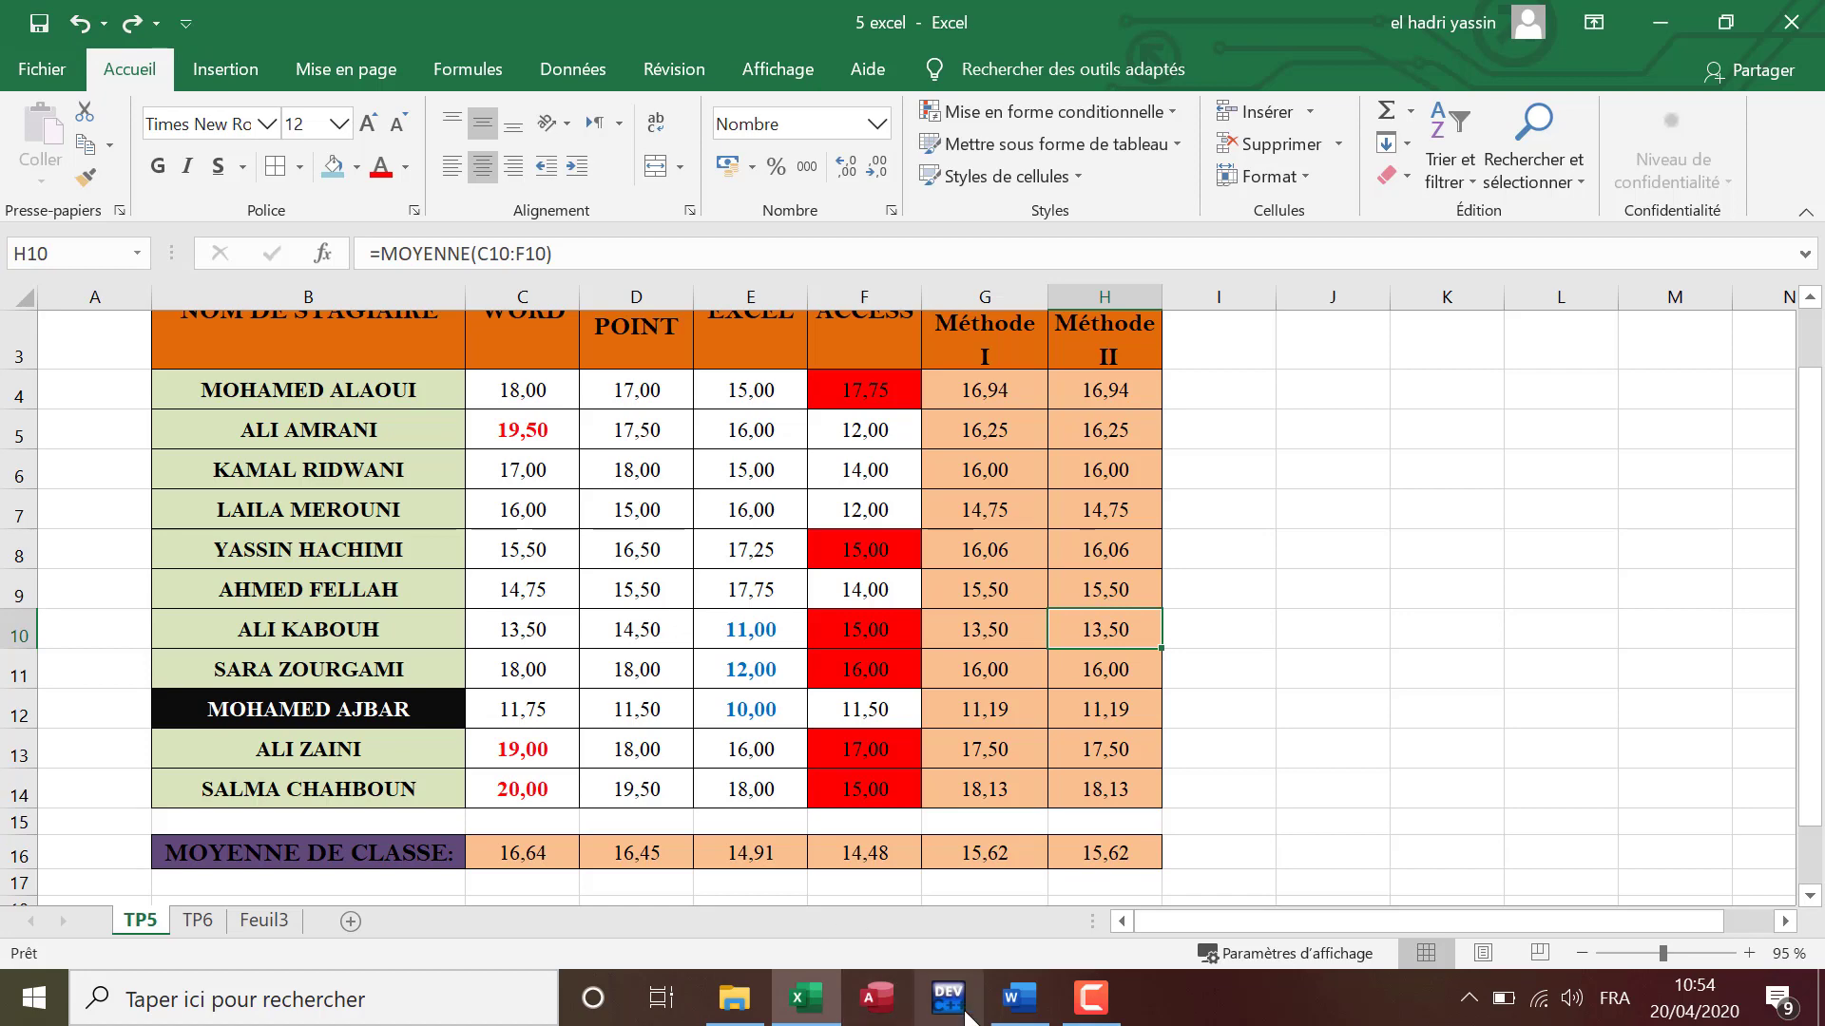
{"action": "left_click", "coordinate": [1031, 1013]}
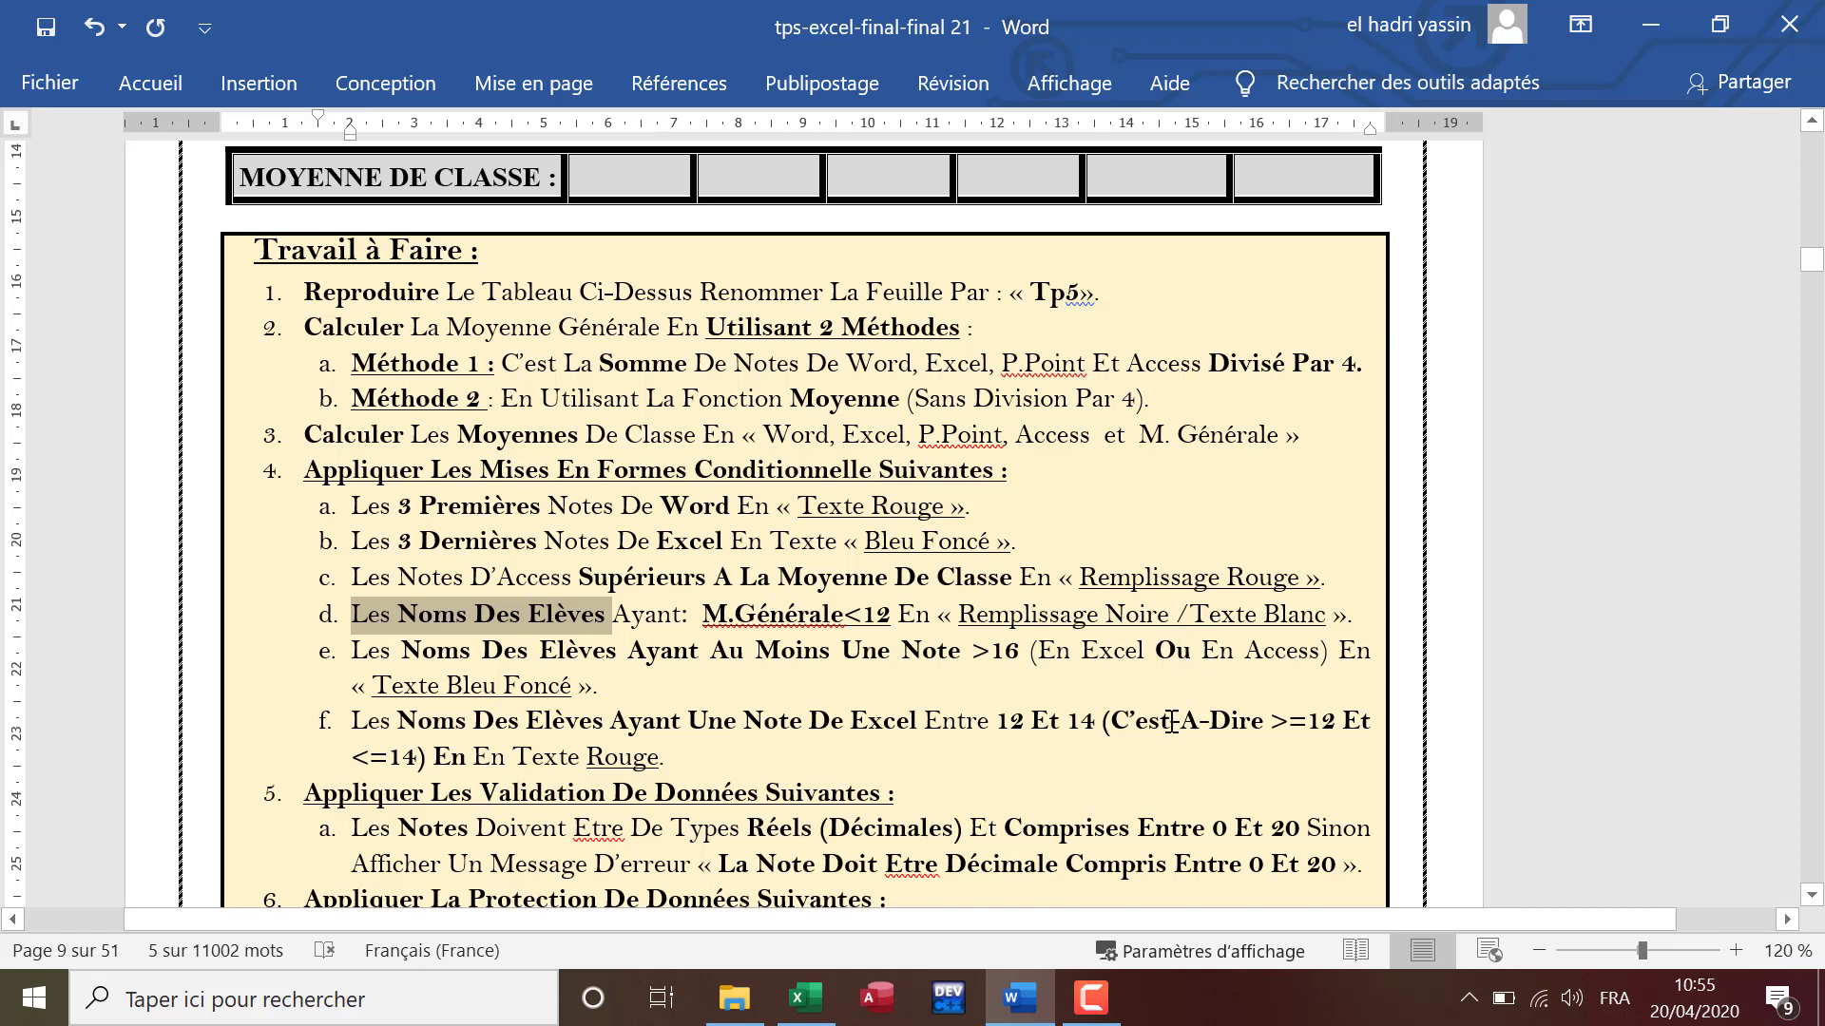
Create a formula rule =ou(E4>16;F4>16) on the names B4:B14.
{"action": "left_click", "coordinate": [805, 998]}
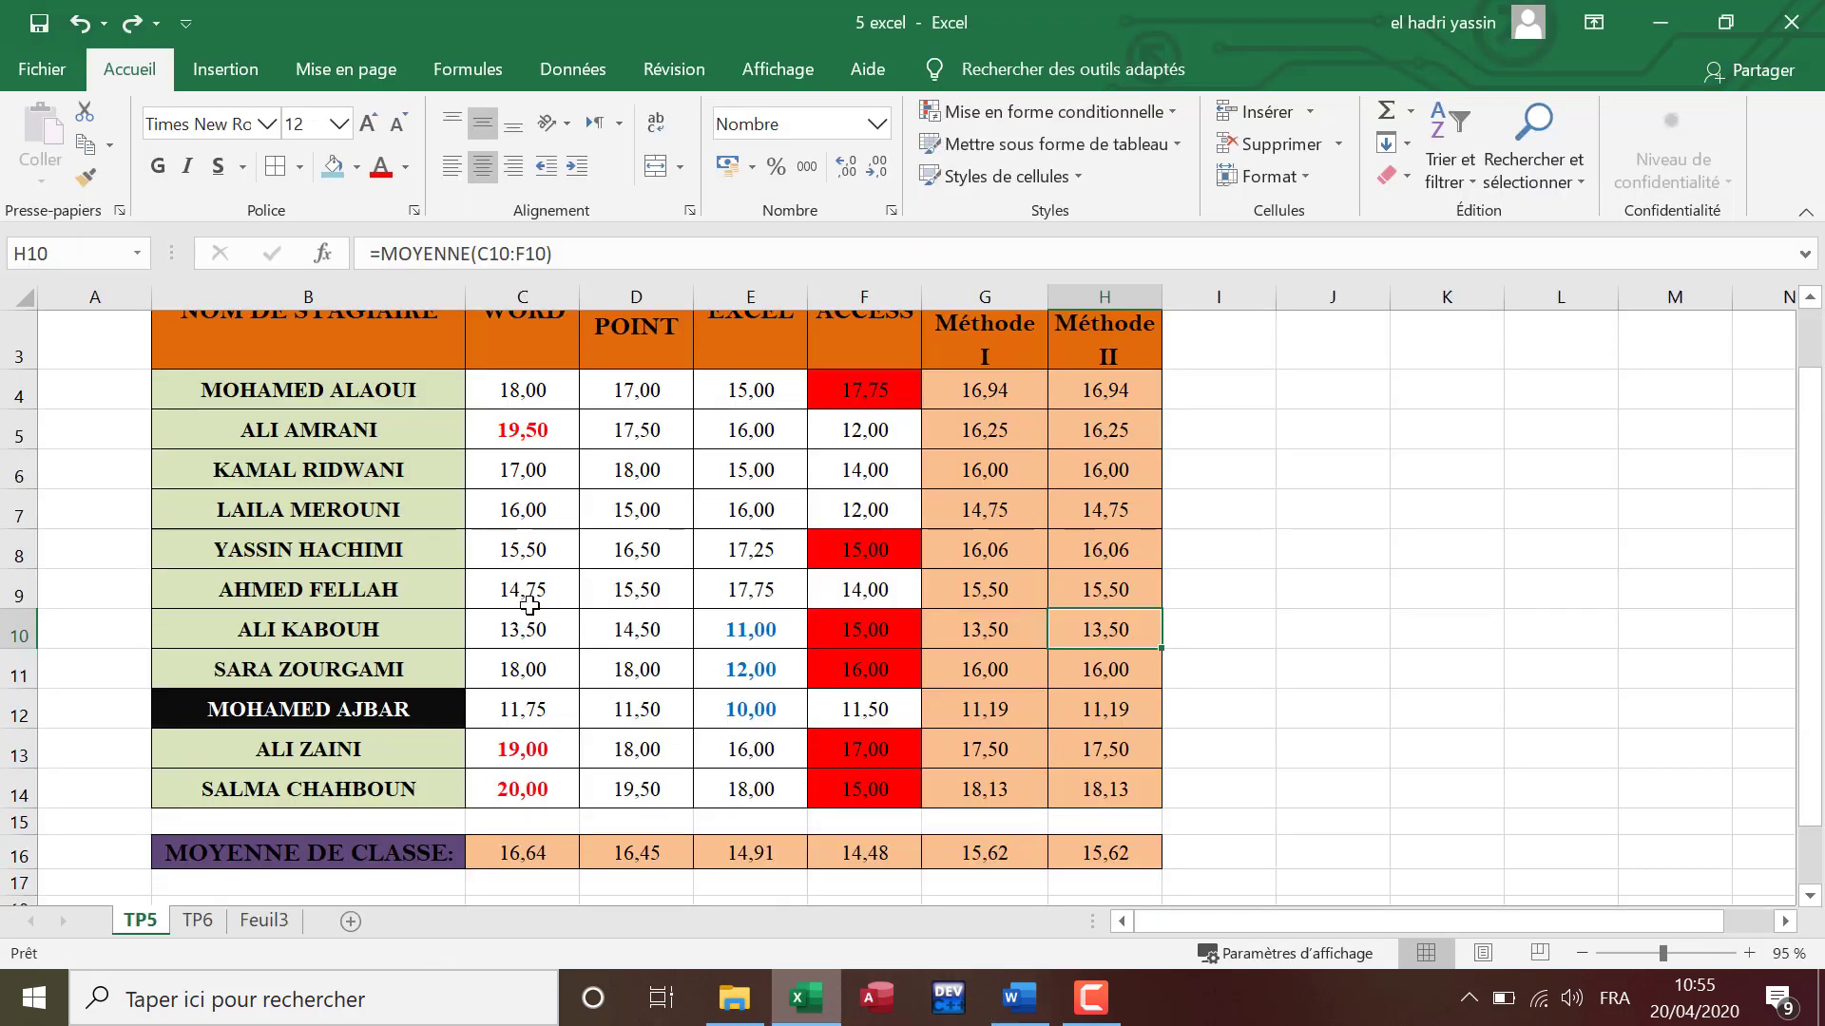
{"action": "left_click_drag", "start_coordinate": [380, 397], "coordinate": [368, 788]}
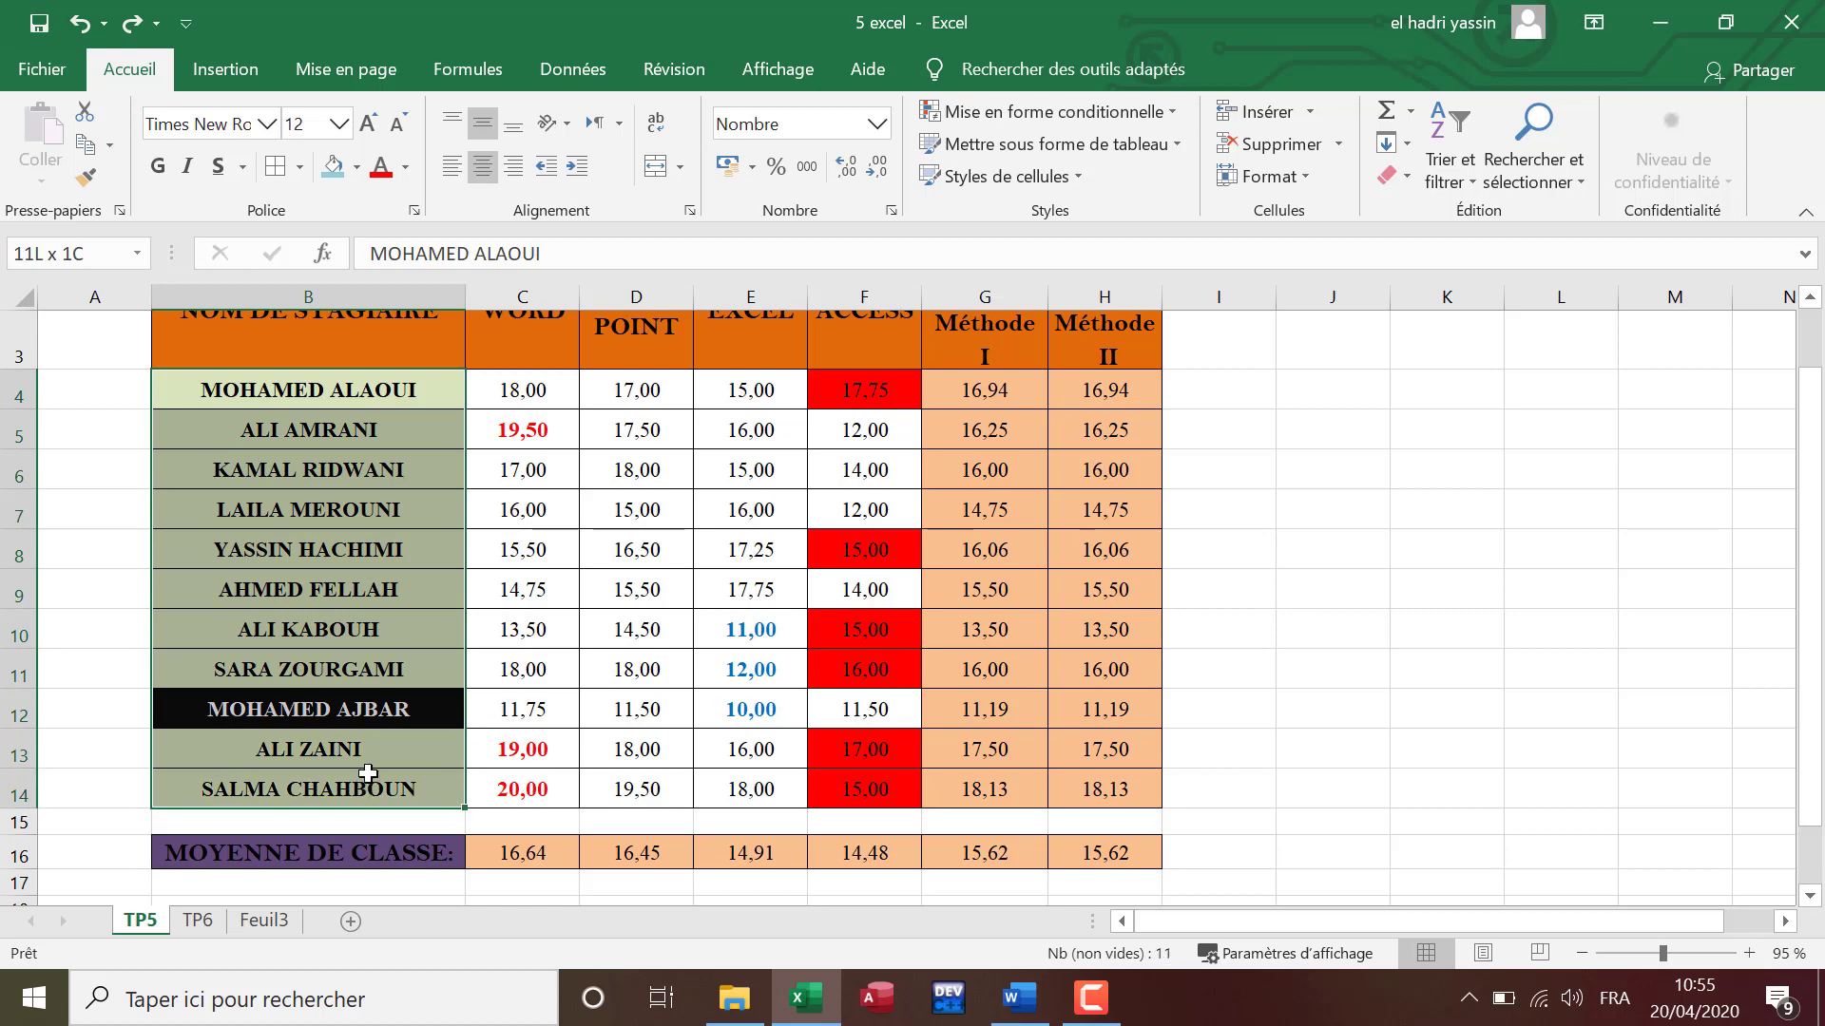
{"action": "left_click", "coordinate": [962, 109]}
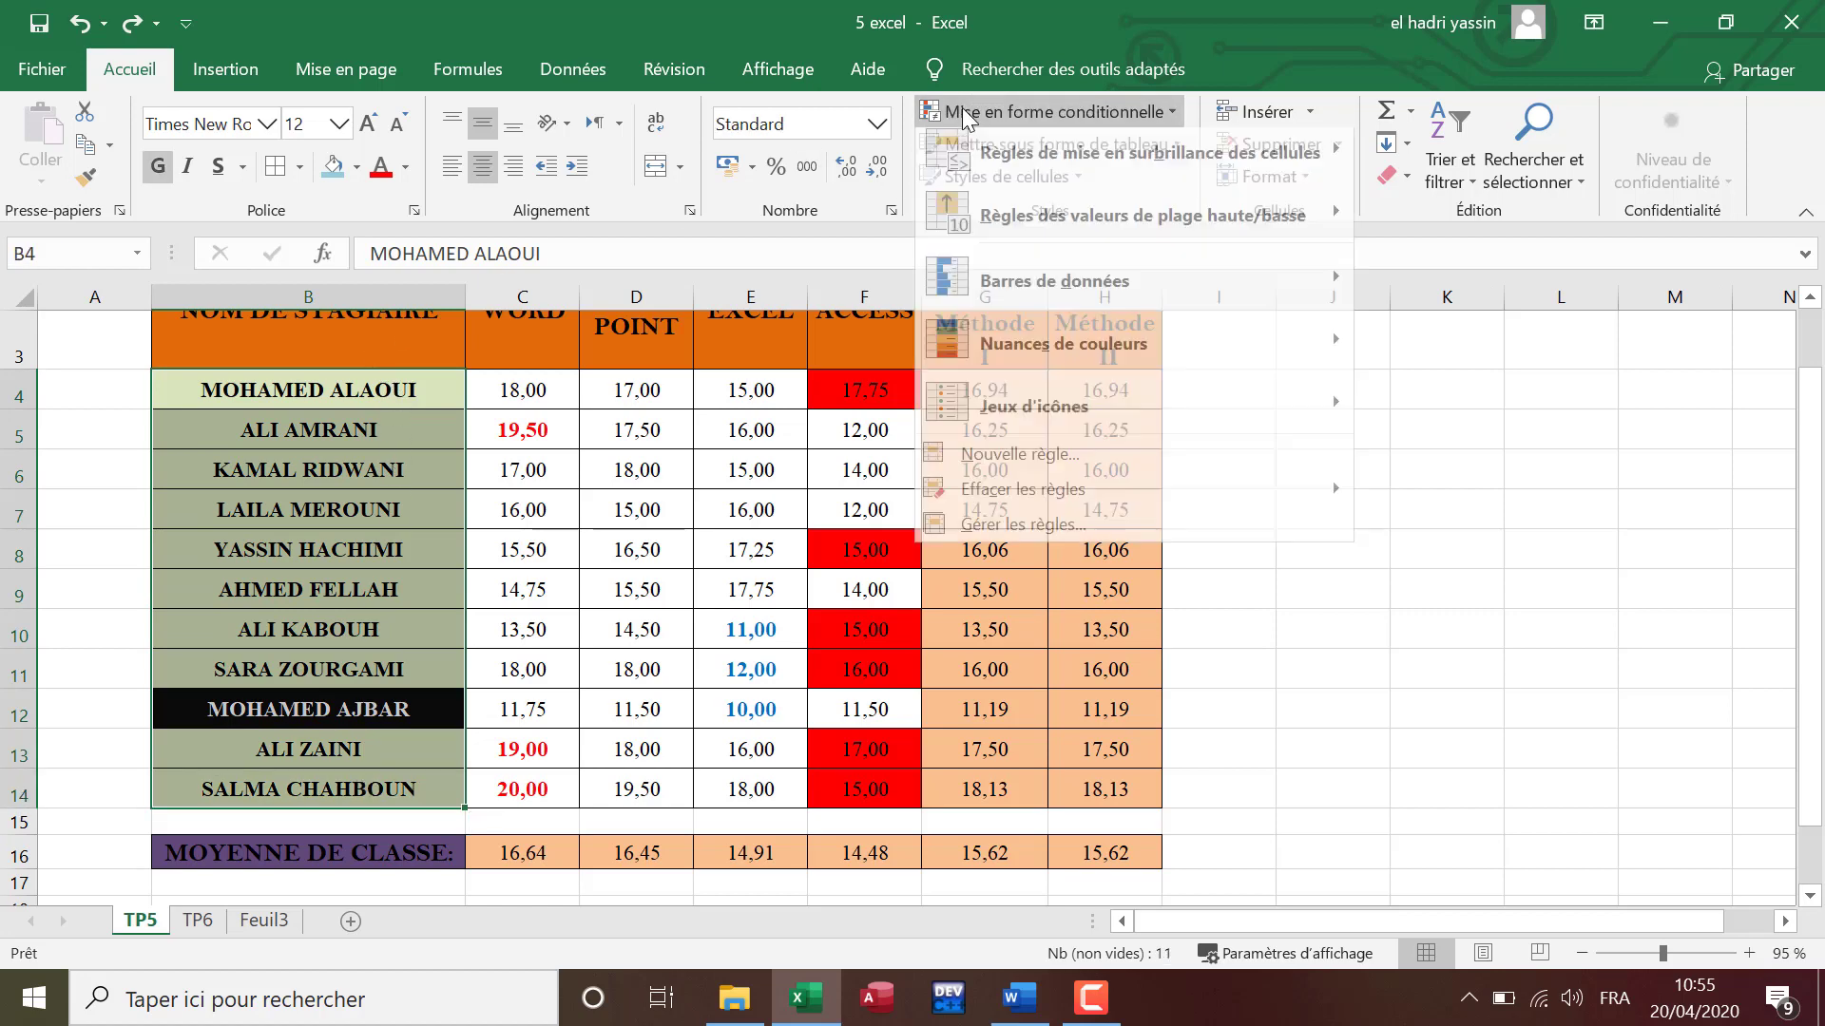
{"action": "left_click", "coordinate": [1011, 467]}
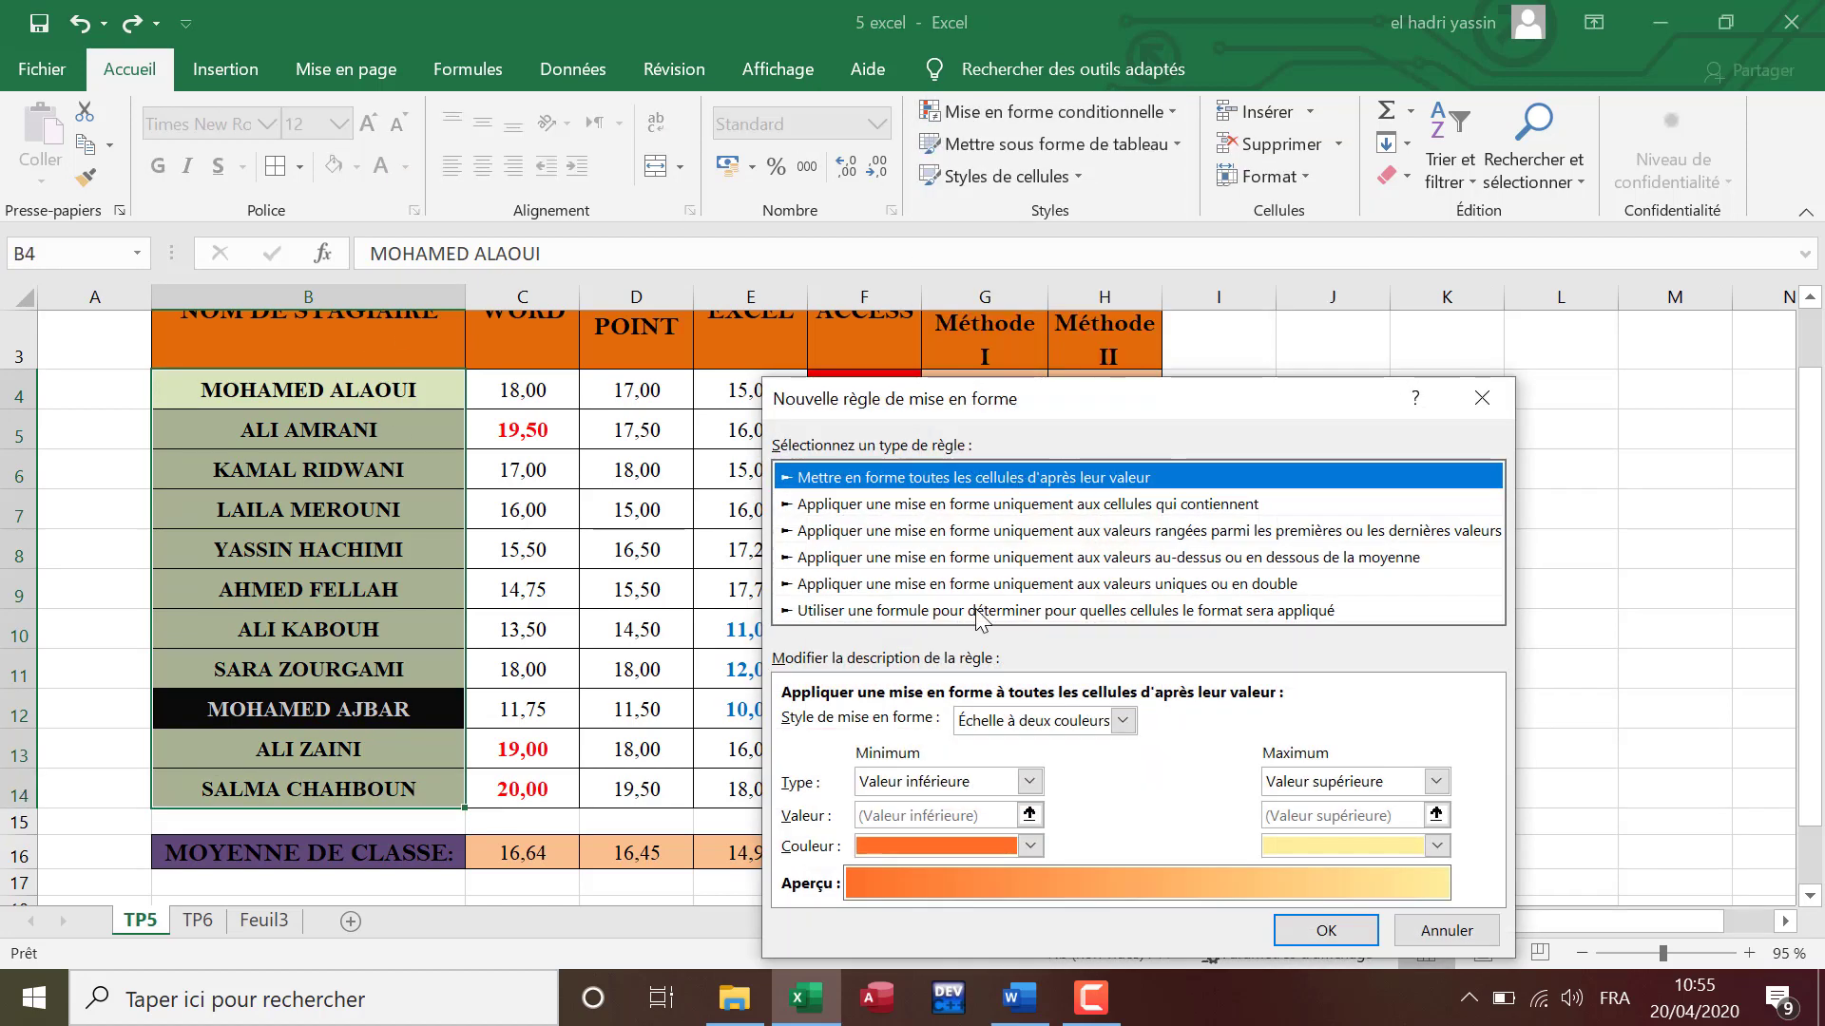
{"action": "left_click", "coordinate": [979, 610]}
{"action": "left_click", "coordinate": [946, 722]}
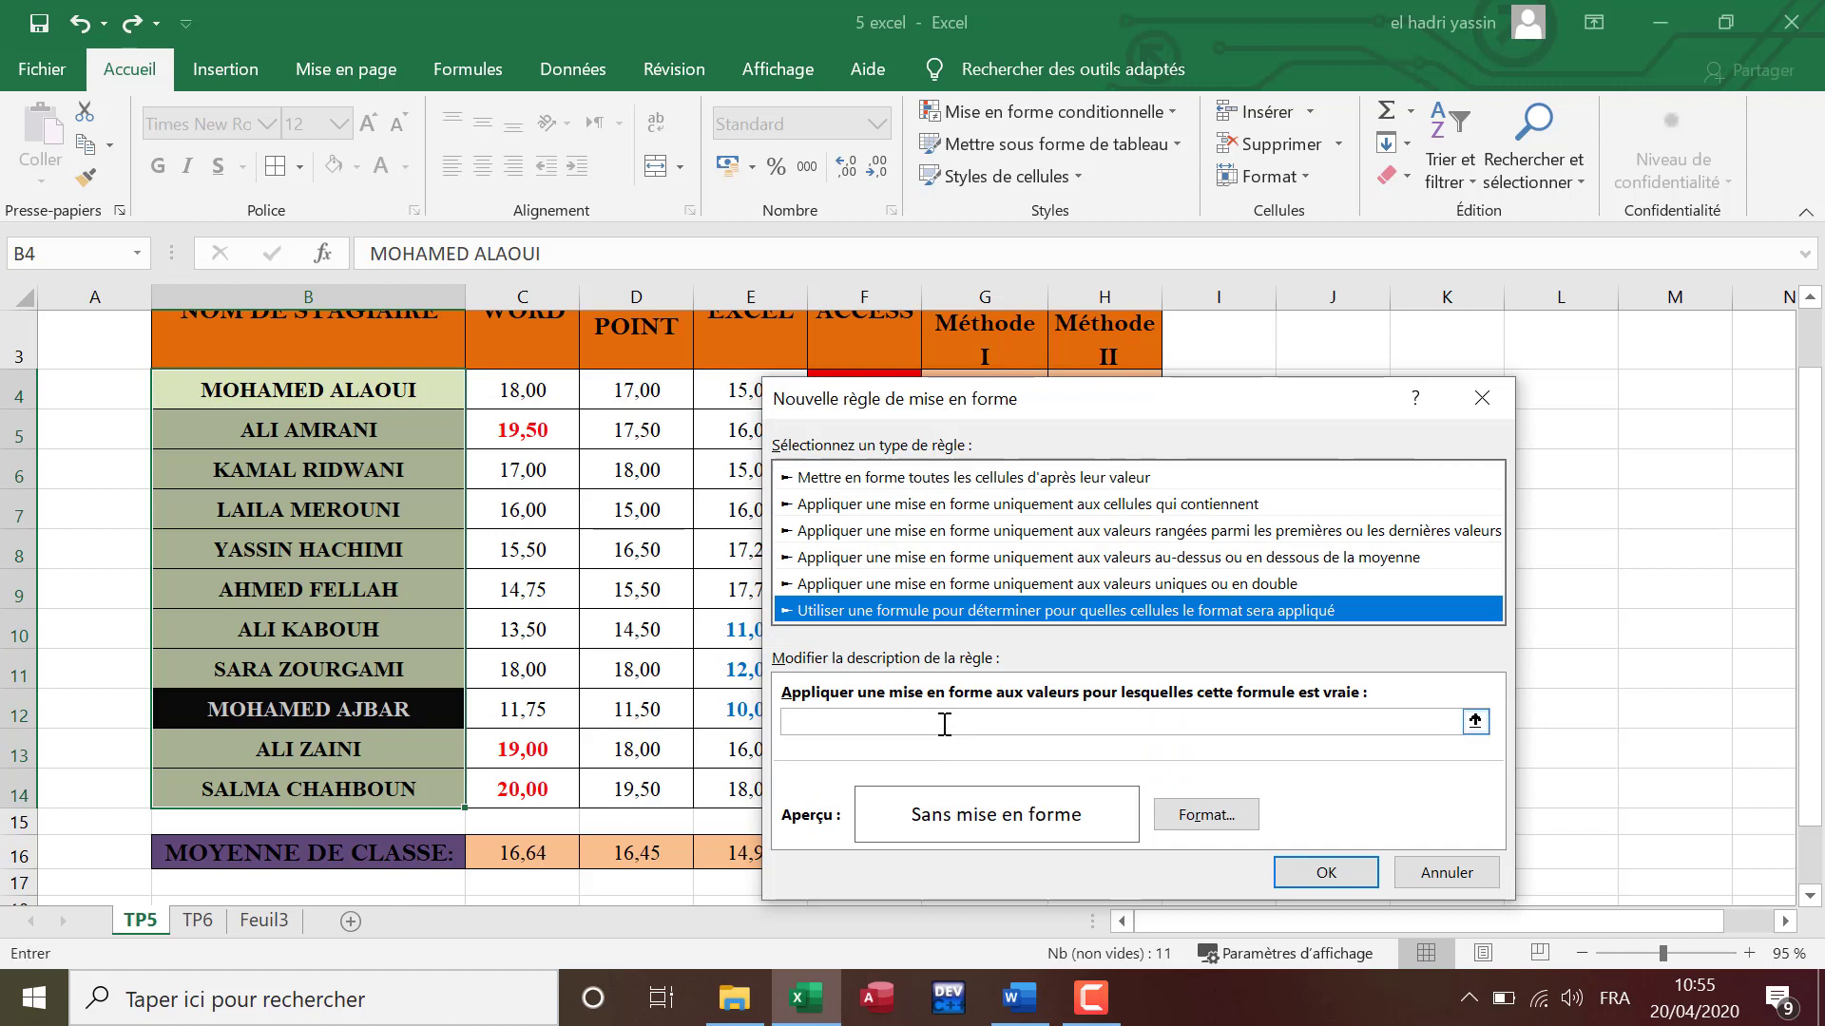
{"action": "type", "text": "=o"}
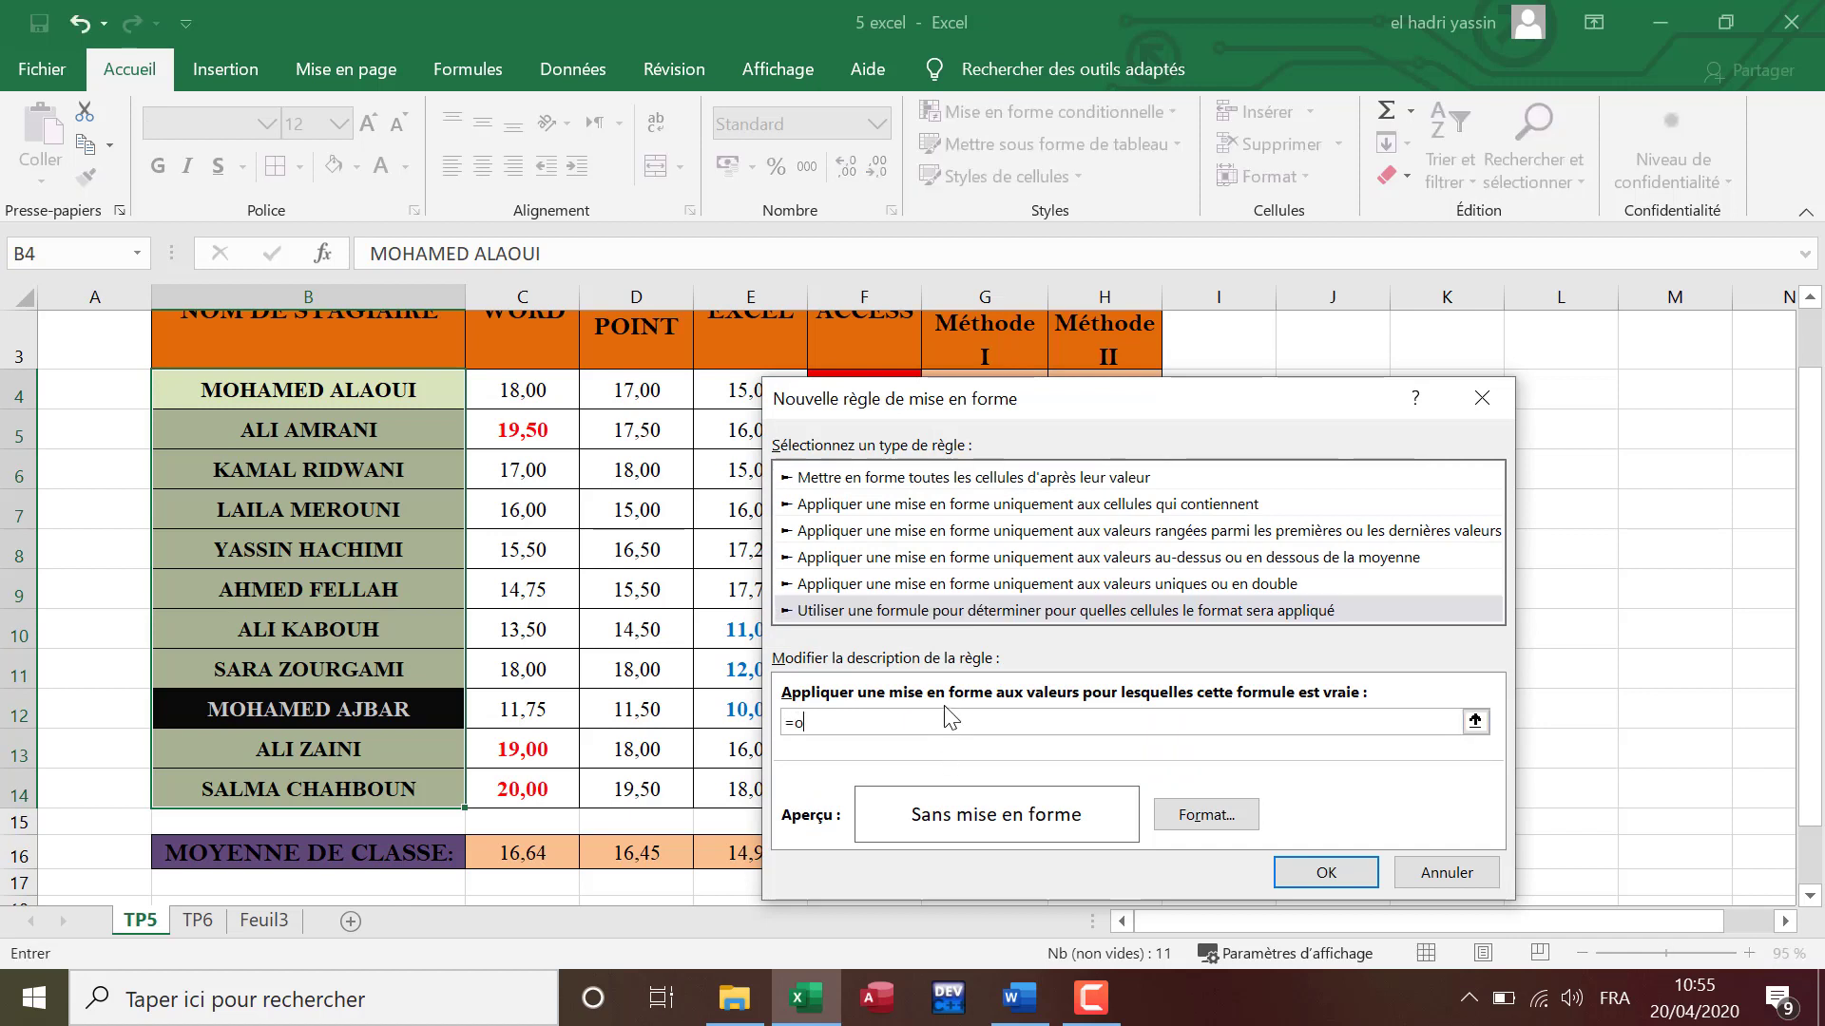
{"action": "type", "text": "u("}
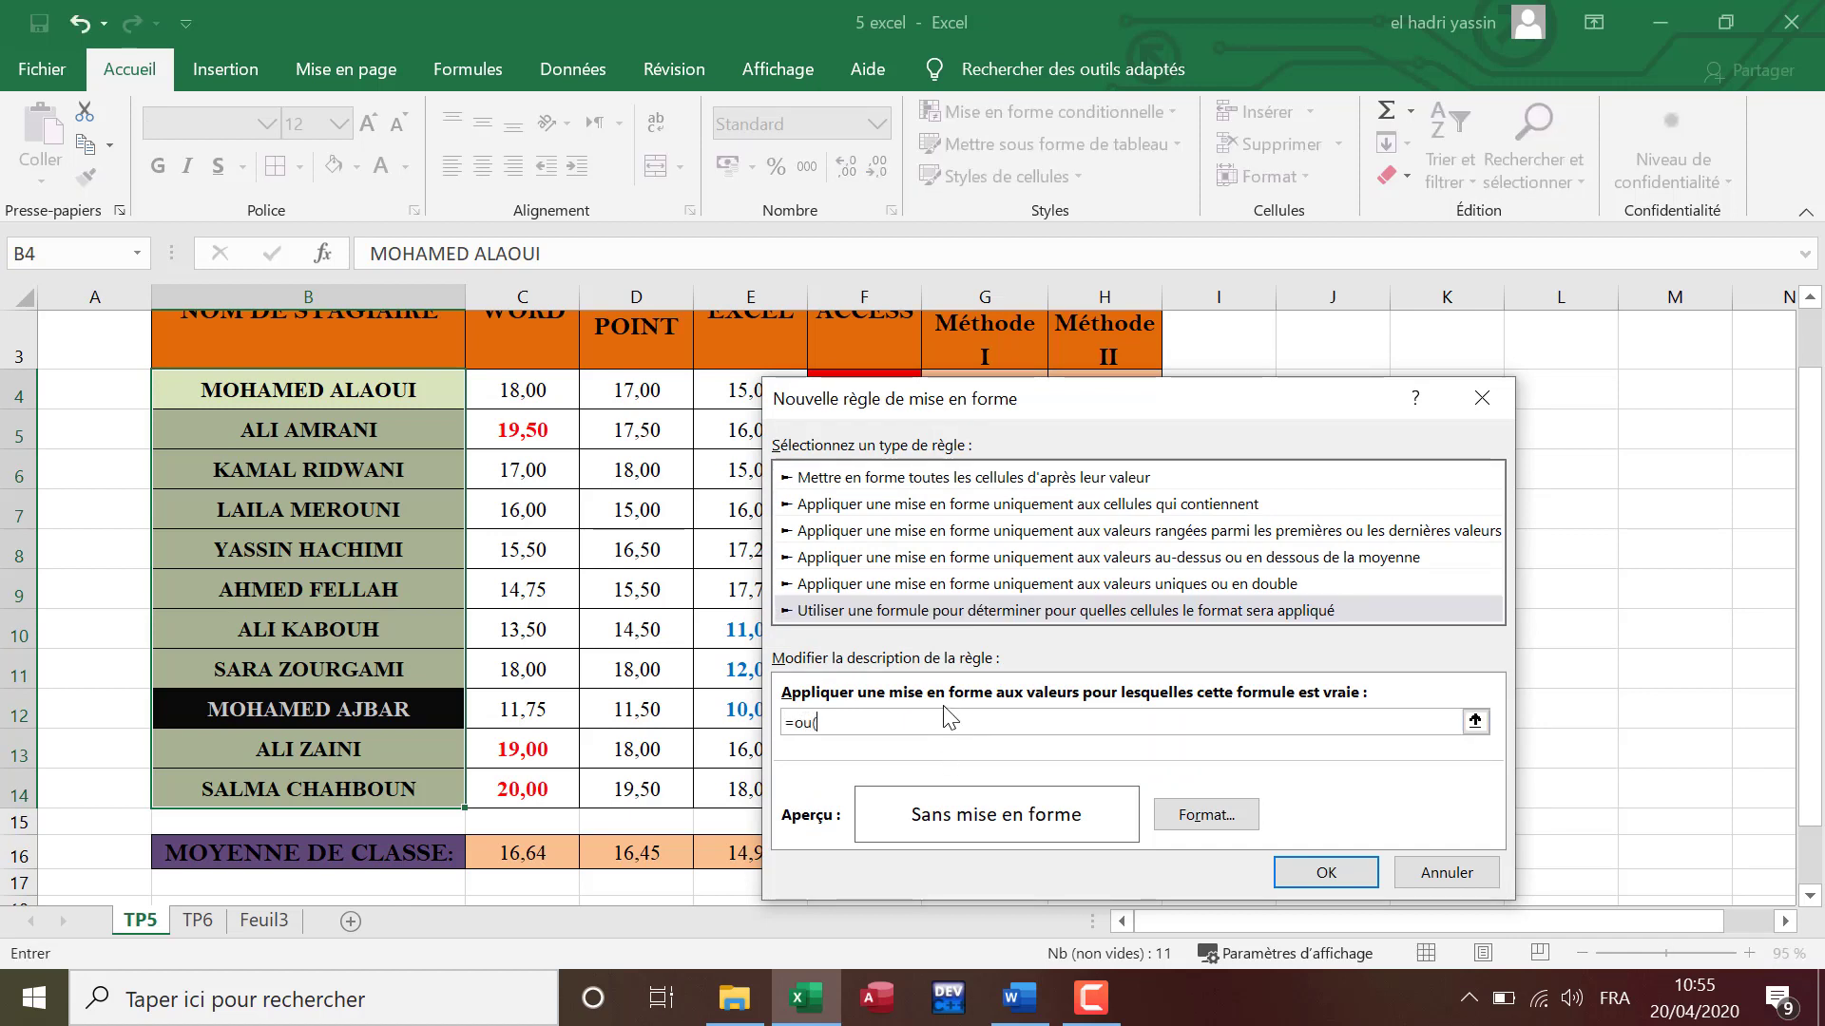
{"action": "scroll", "coordinate": [807, 426], "scroll_direction": "up", "scroll_amount": 2}
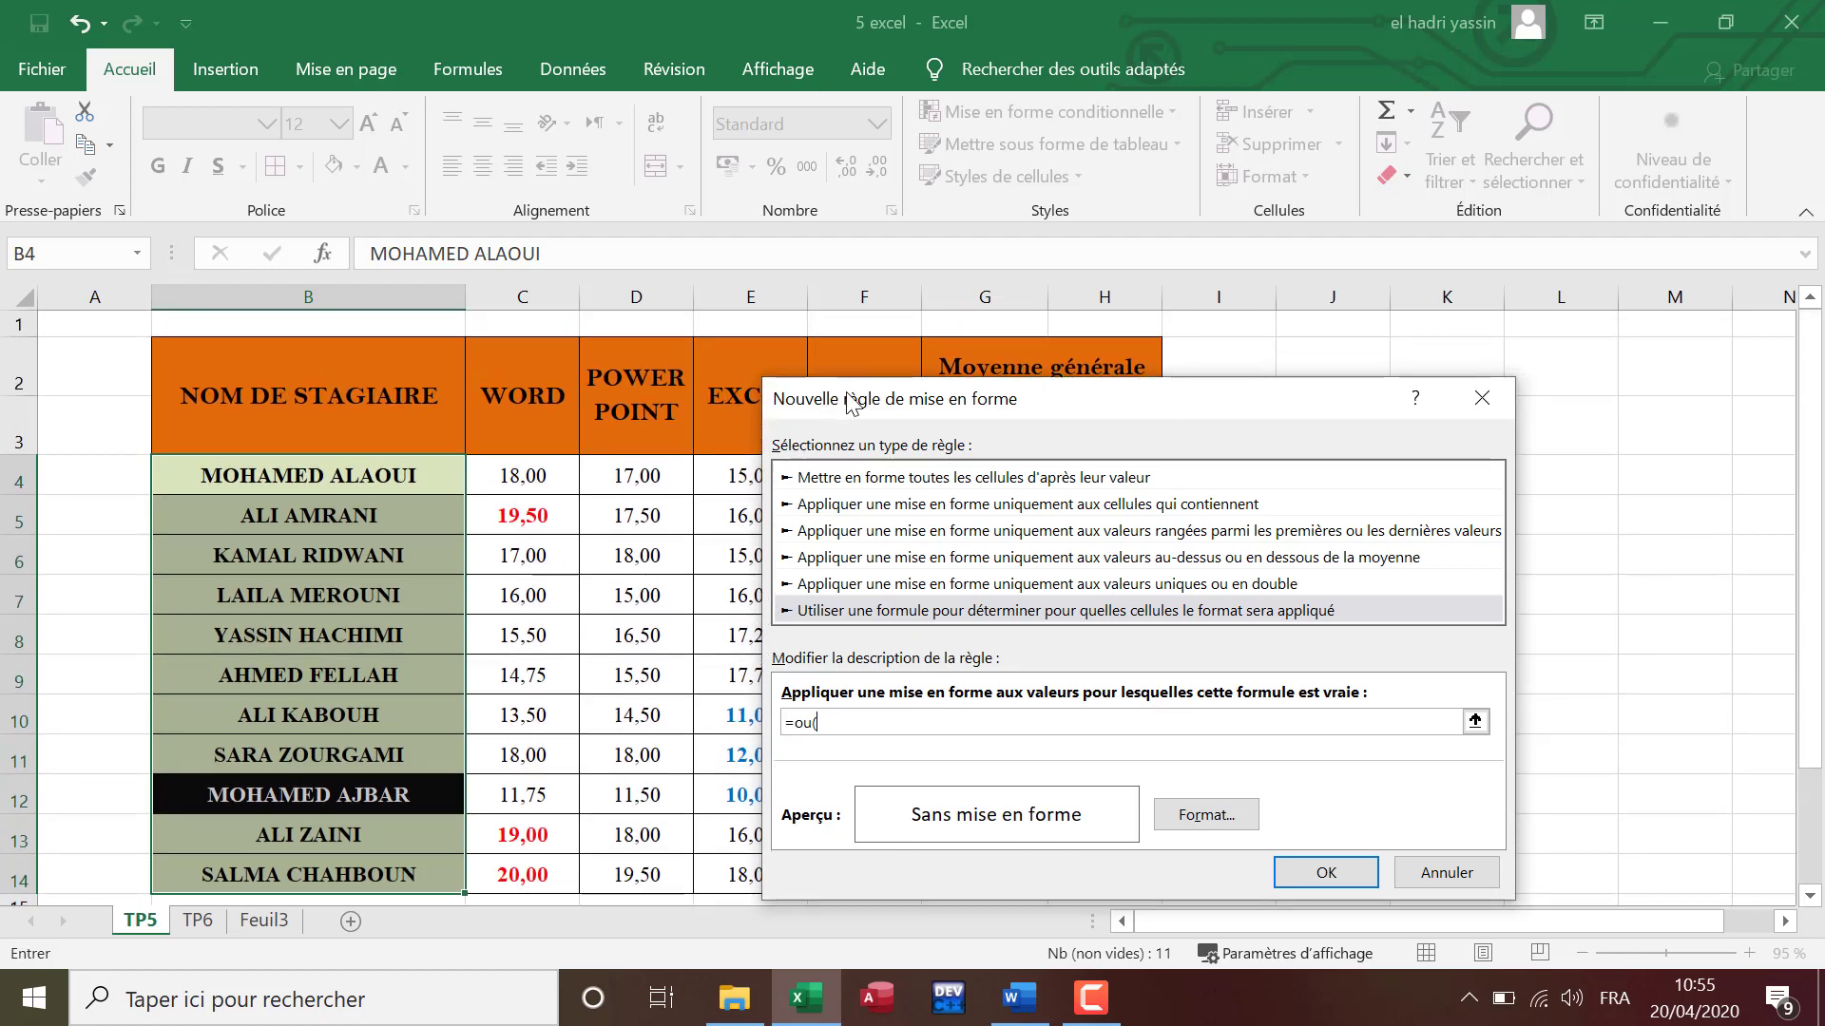
{"action": "left_click_drag", "start_coordinate": [849, 404], "coordinate": [972, 368]}
{"action": "type", "text": "e4>"}
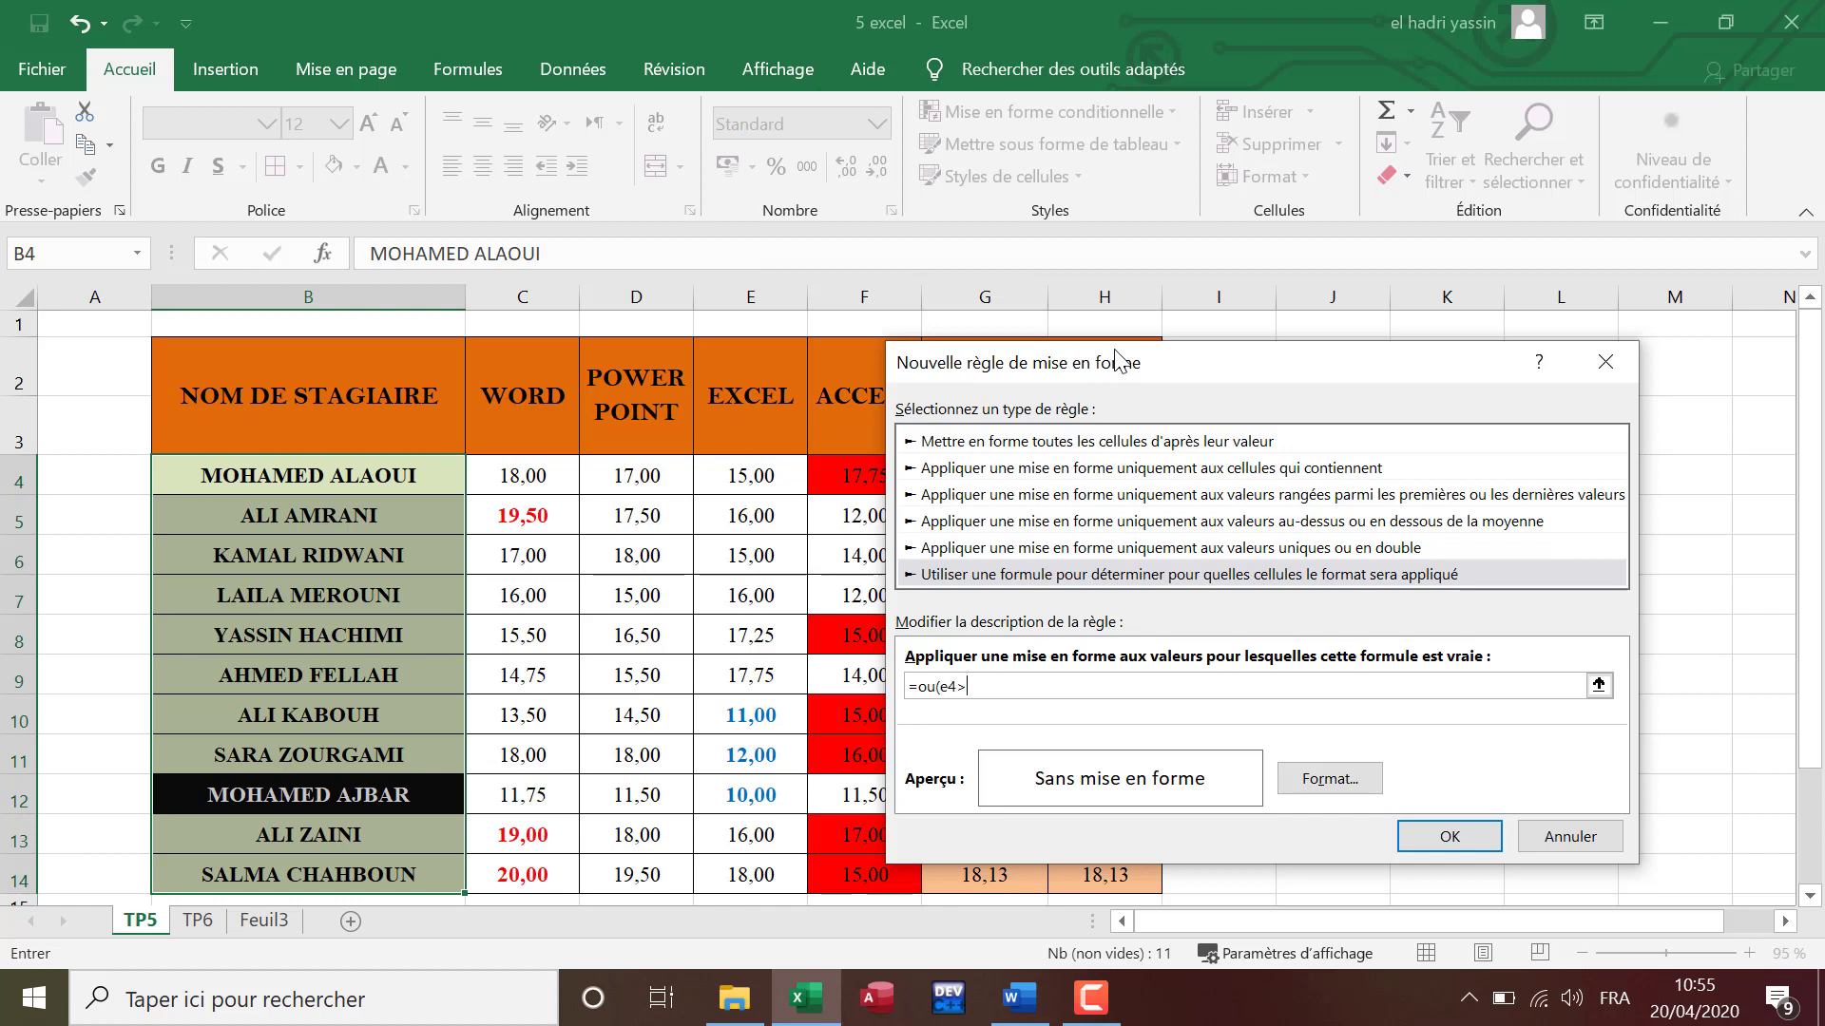
{"action": "type", "text": "16;"}
{"action": "left_click", "coordinate": [1017, 1003]}
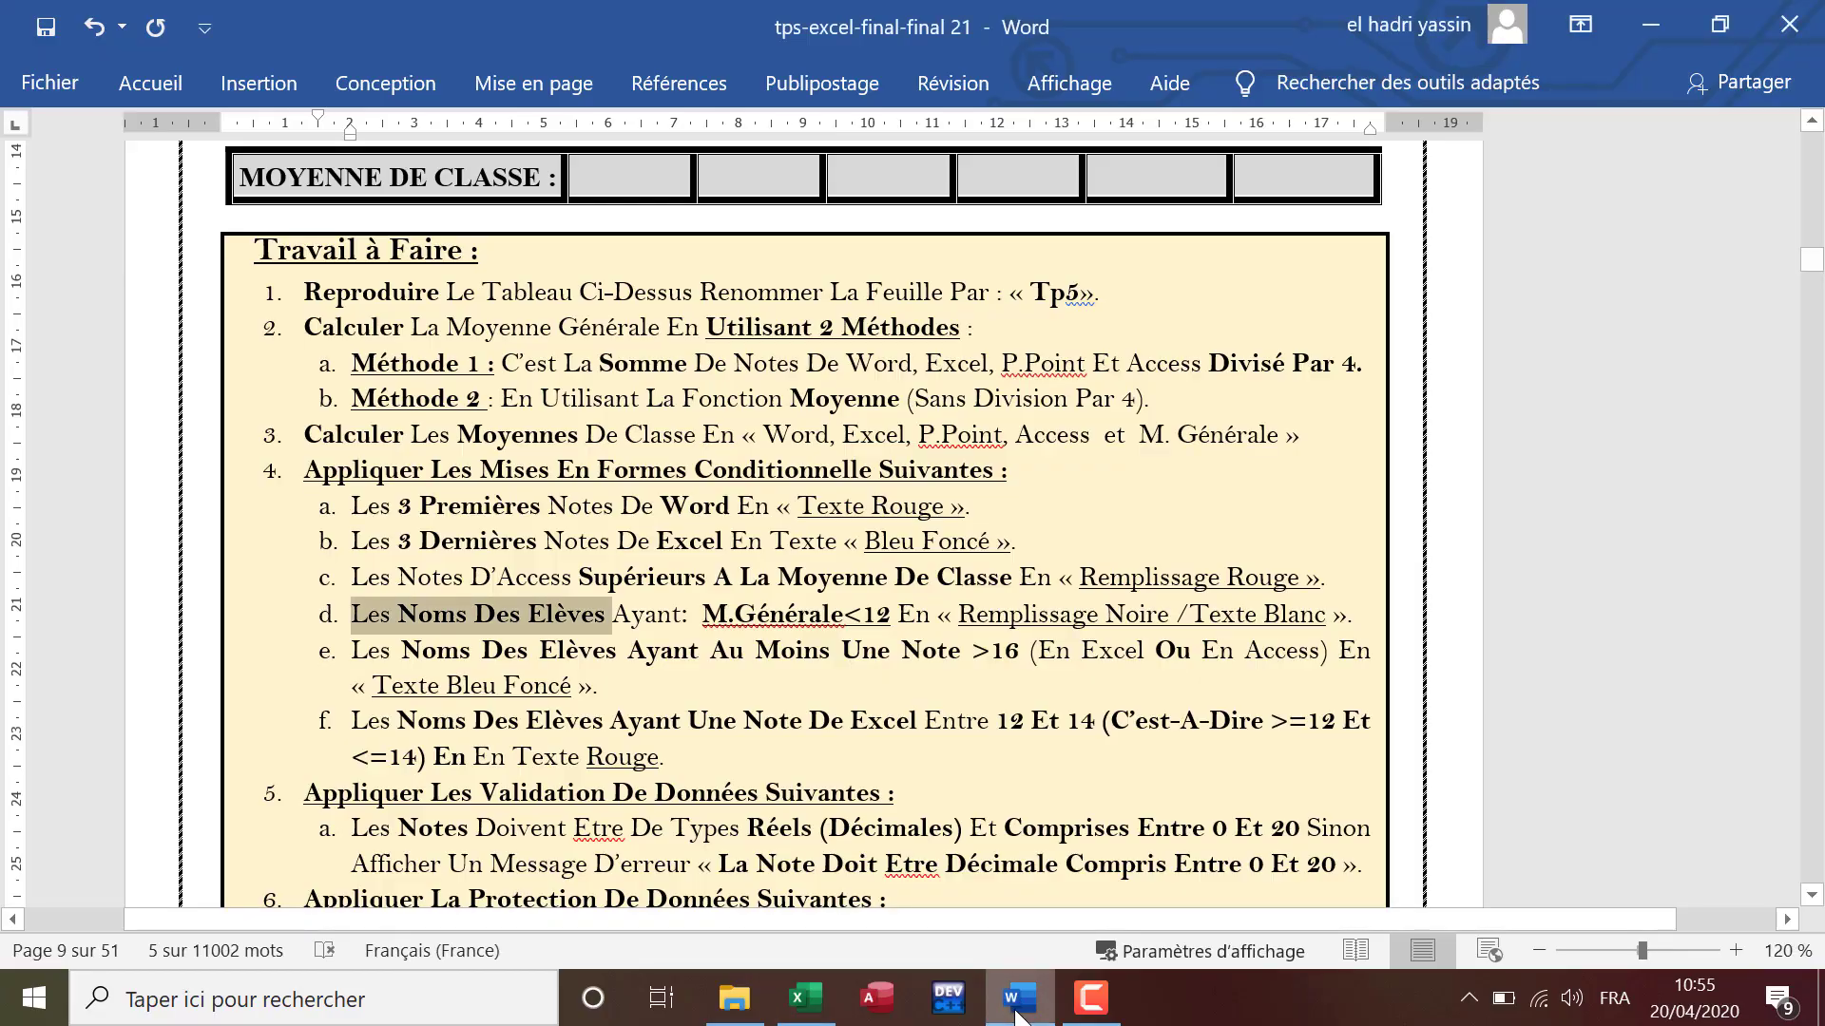
{"action": "left_click", "coordinate": [810, 1005]}
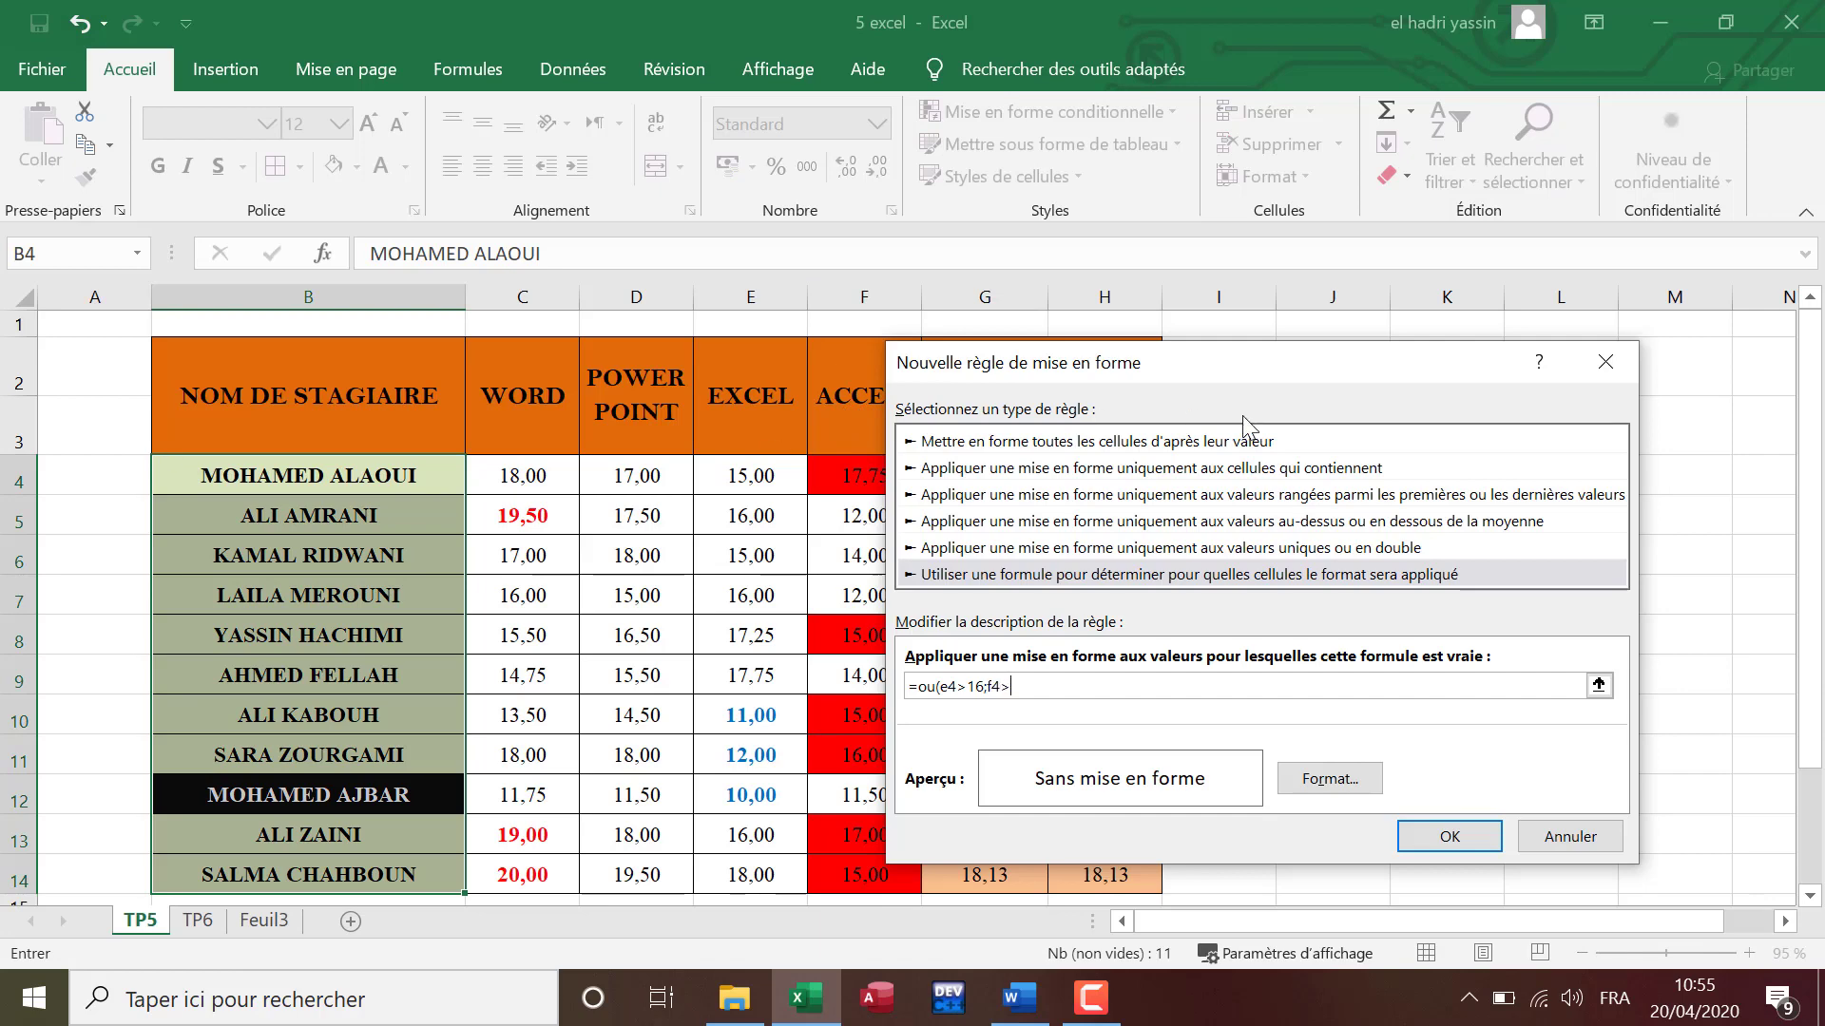
{"action": "type", "text": "16)"}
Format the rule with blue bold font, apply it, and check the result.
{"action": "left_click", "coordinate": [1325, 779]}
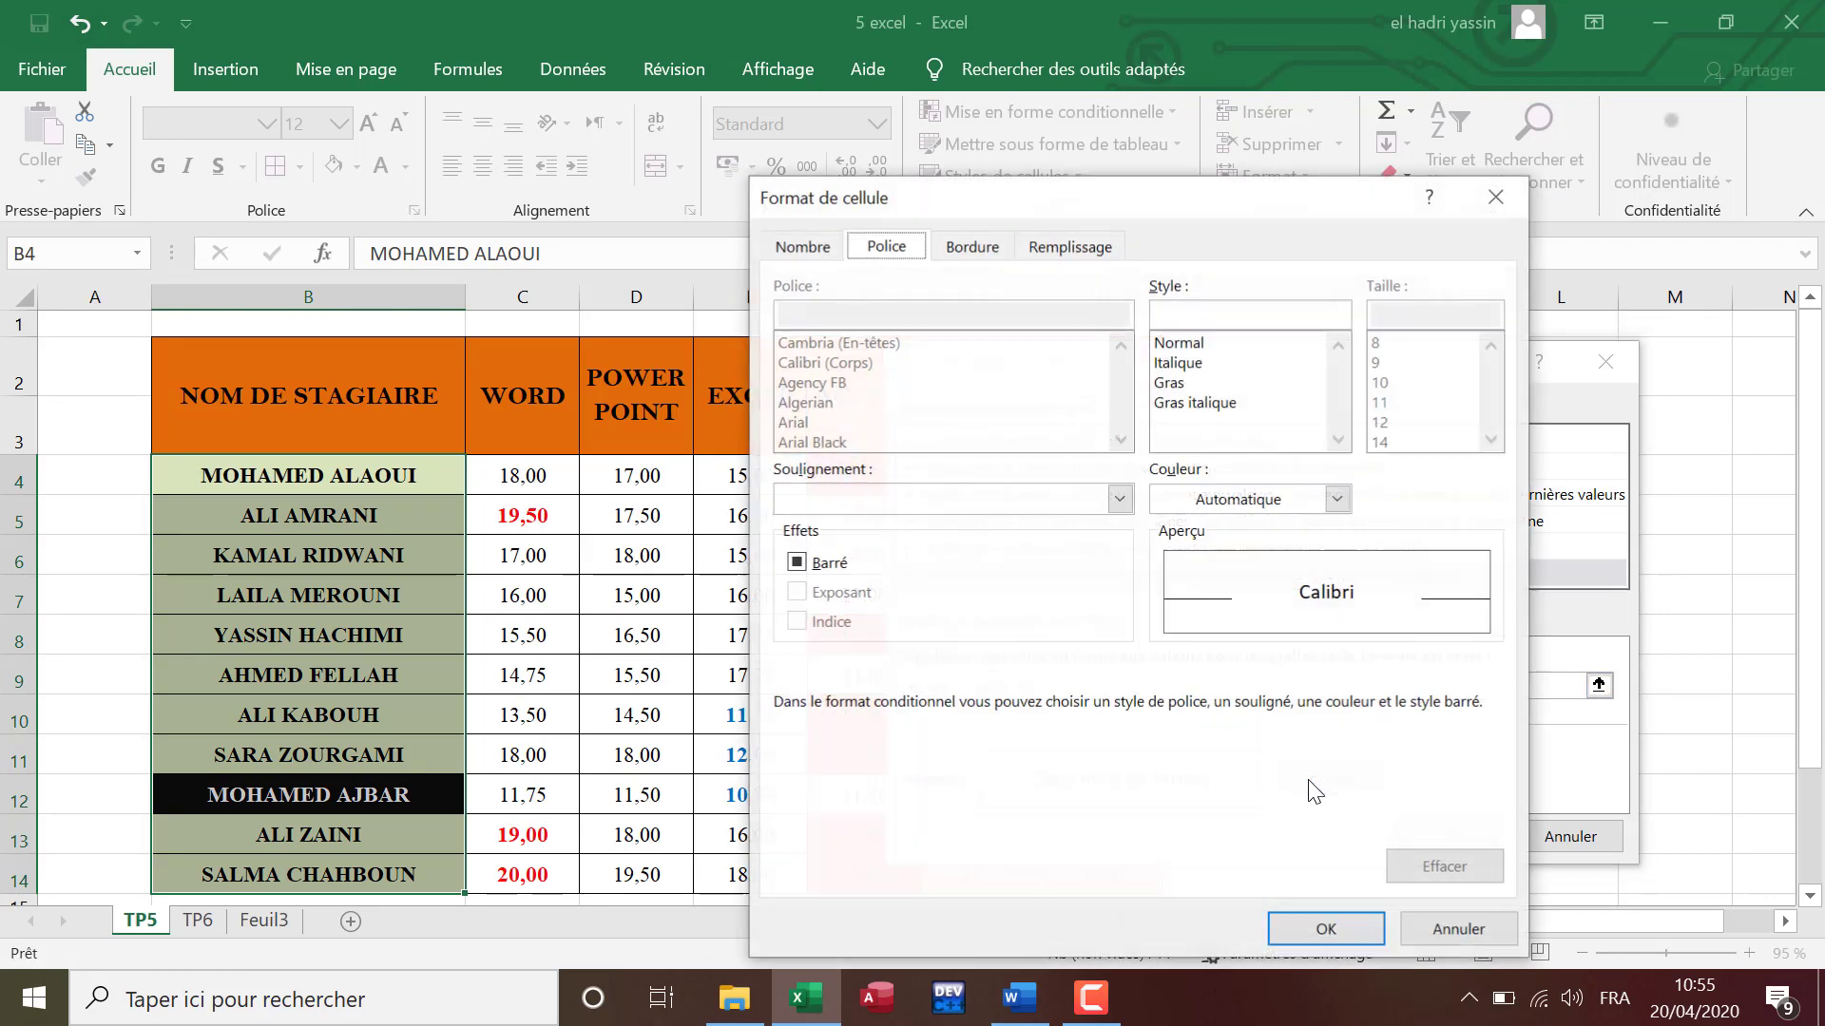
{"action": "left_click", "coordinate": [1013, 1009]}
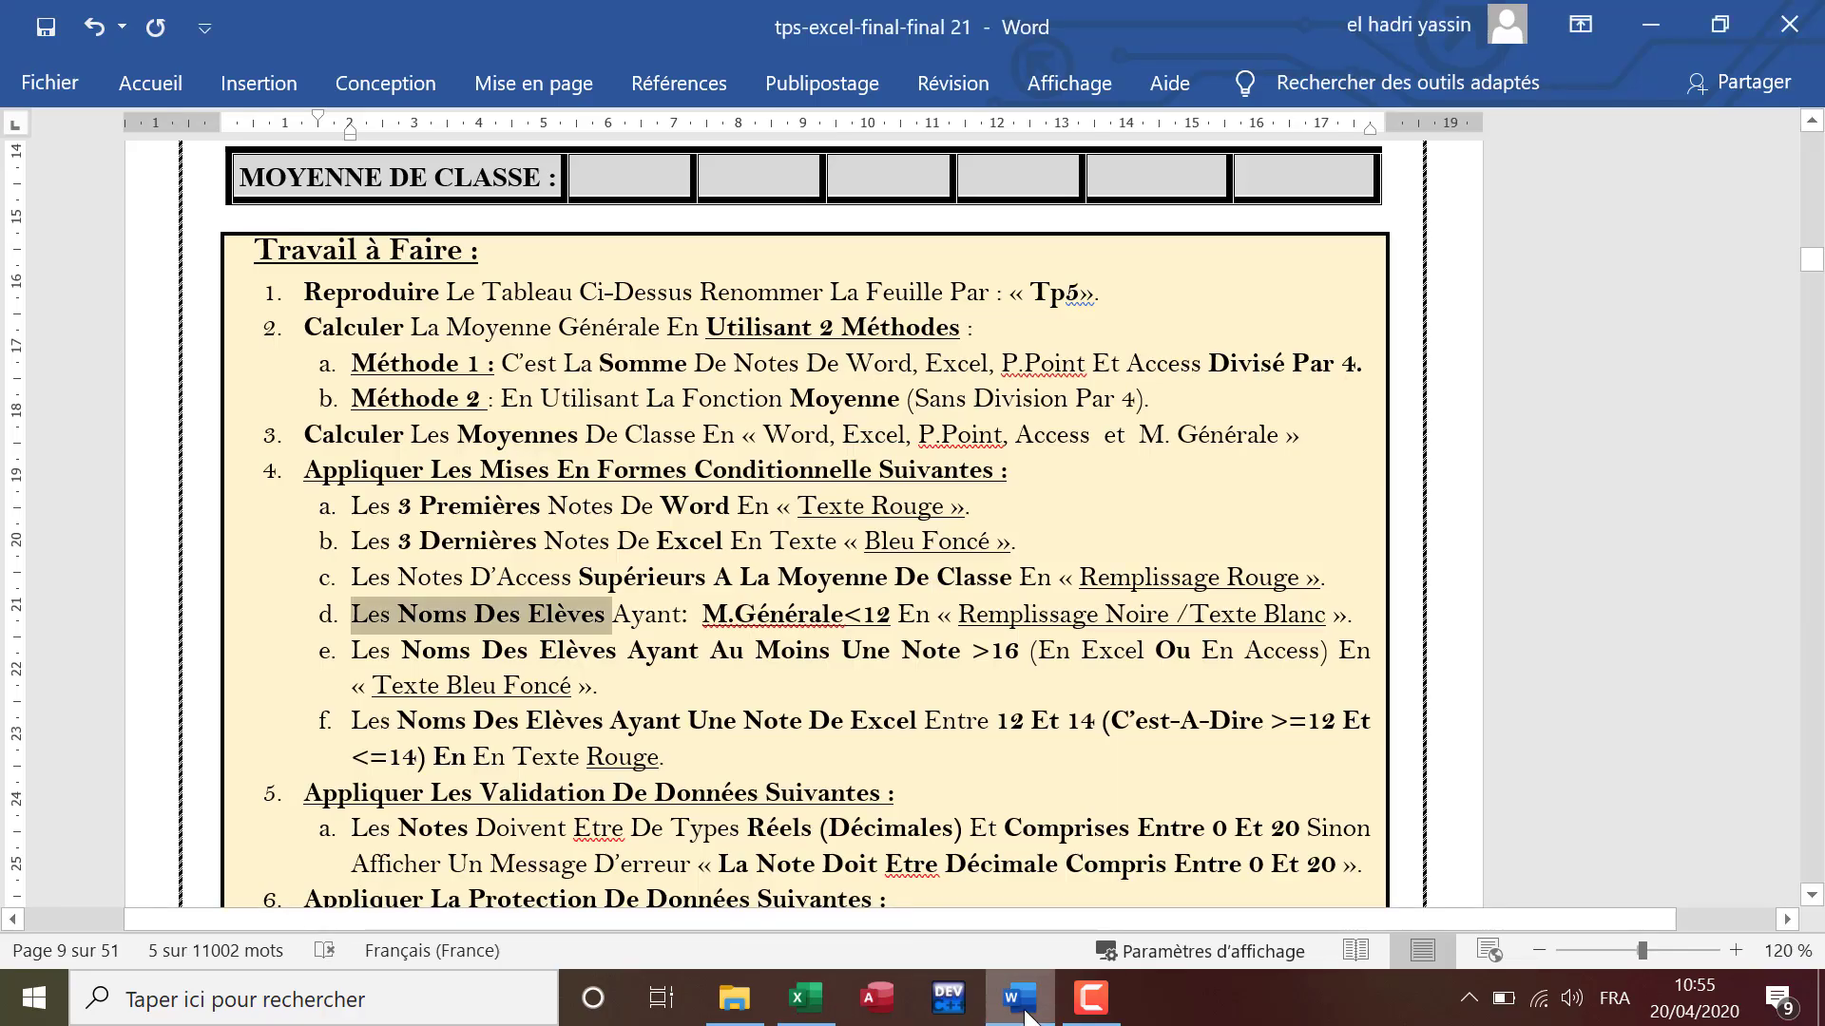
{"action": "left_click", "coordinate": [1025, 1013]}
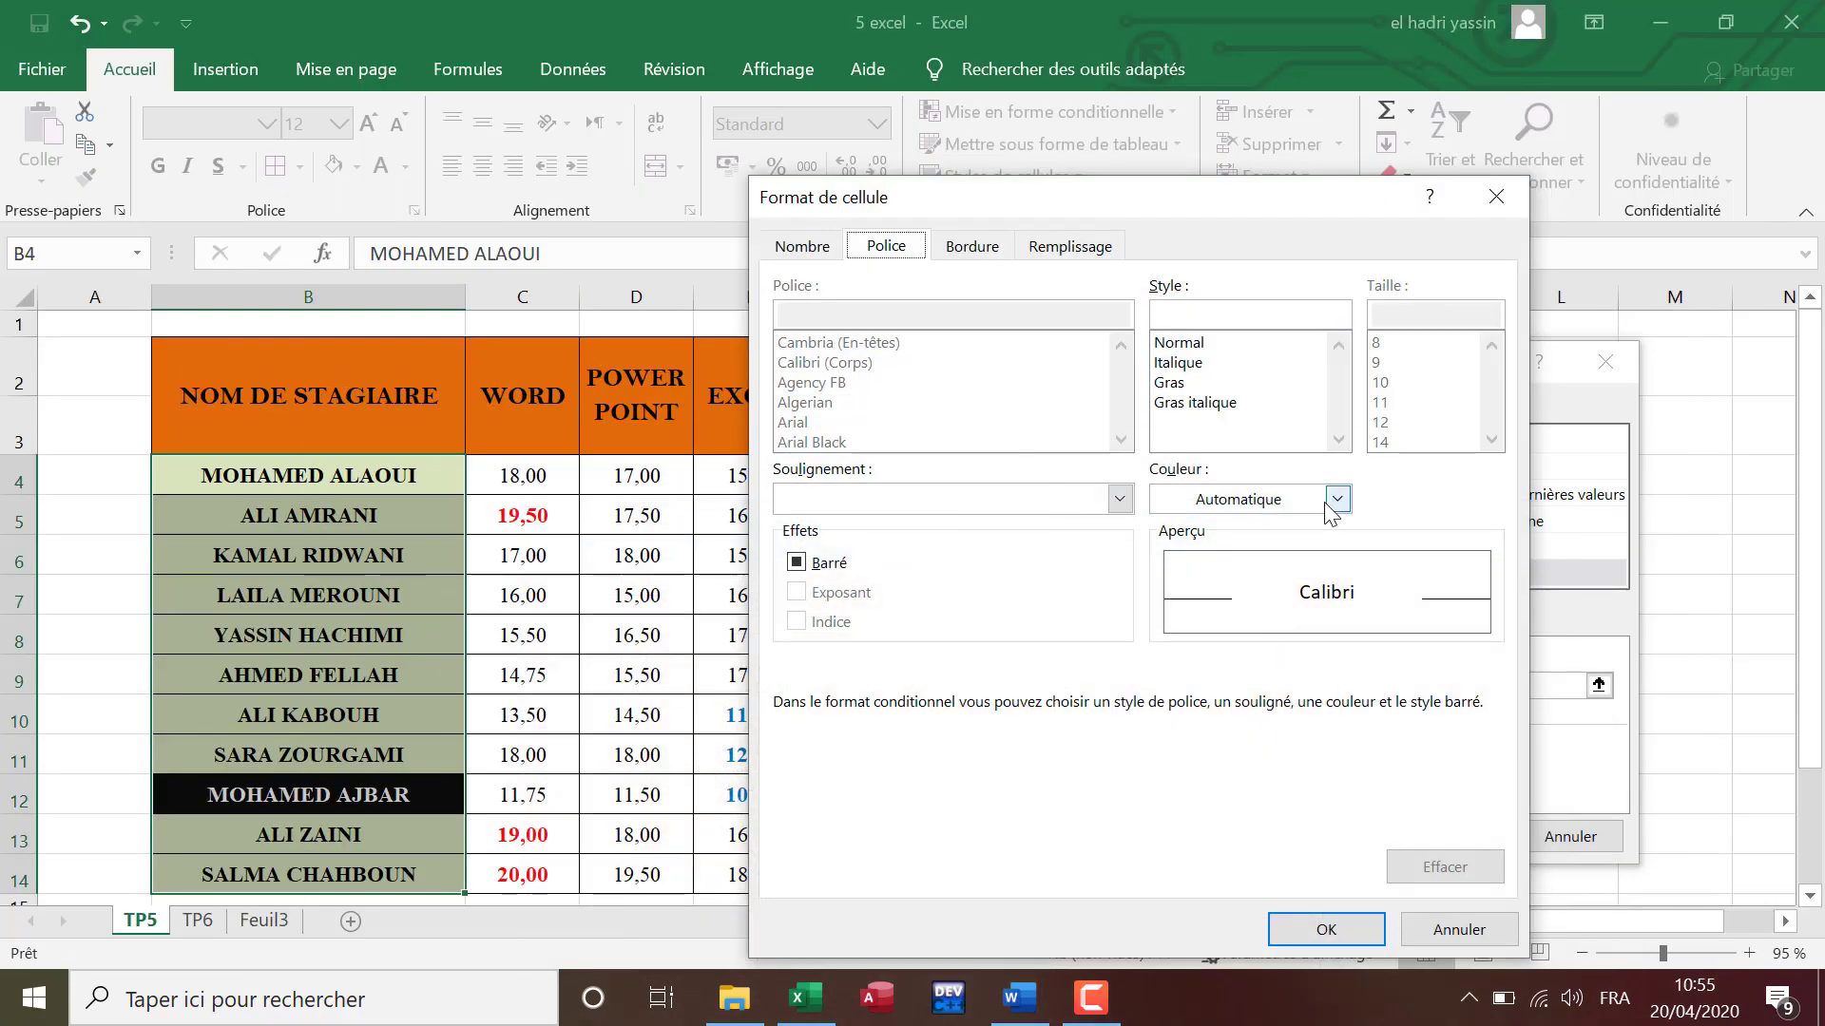
{"action": "left_click", "coordinate": [1336, 501]}
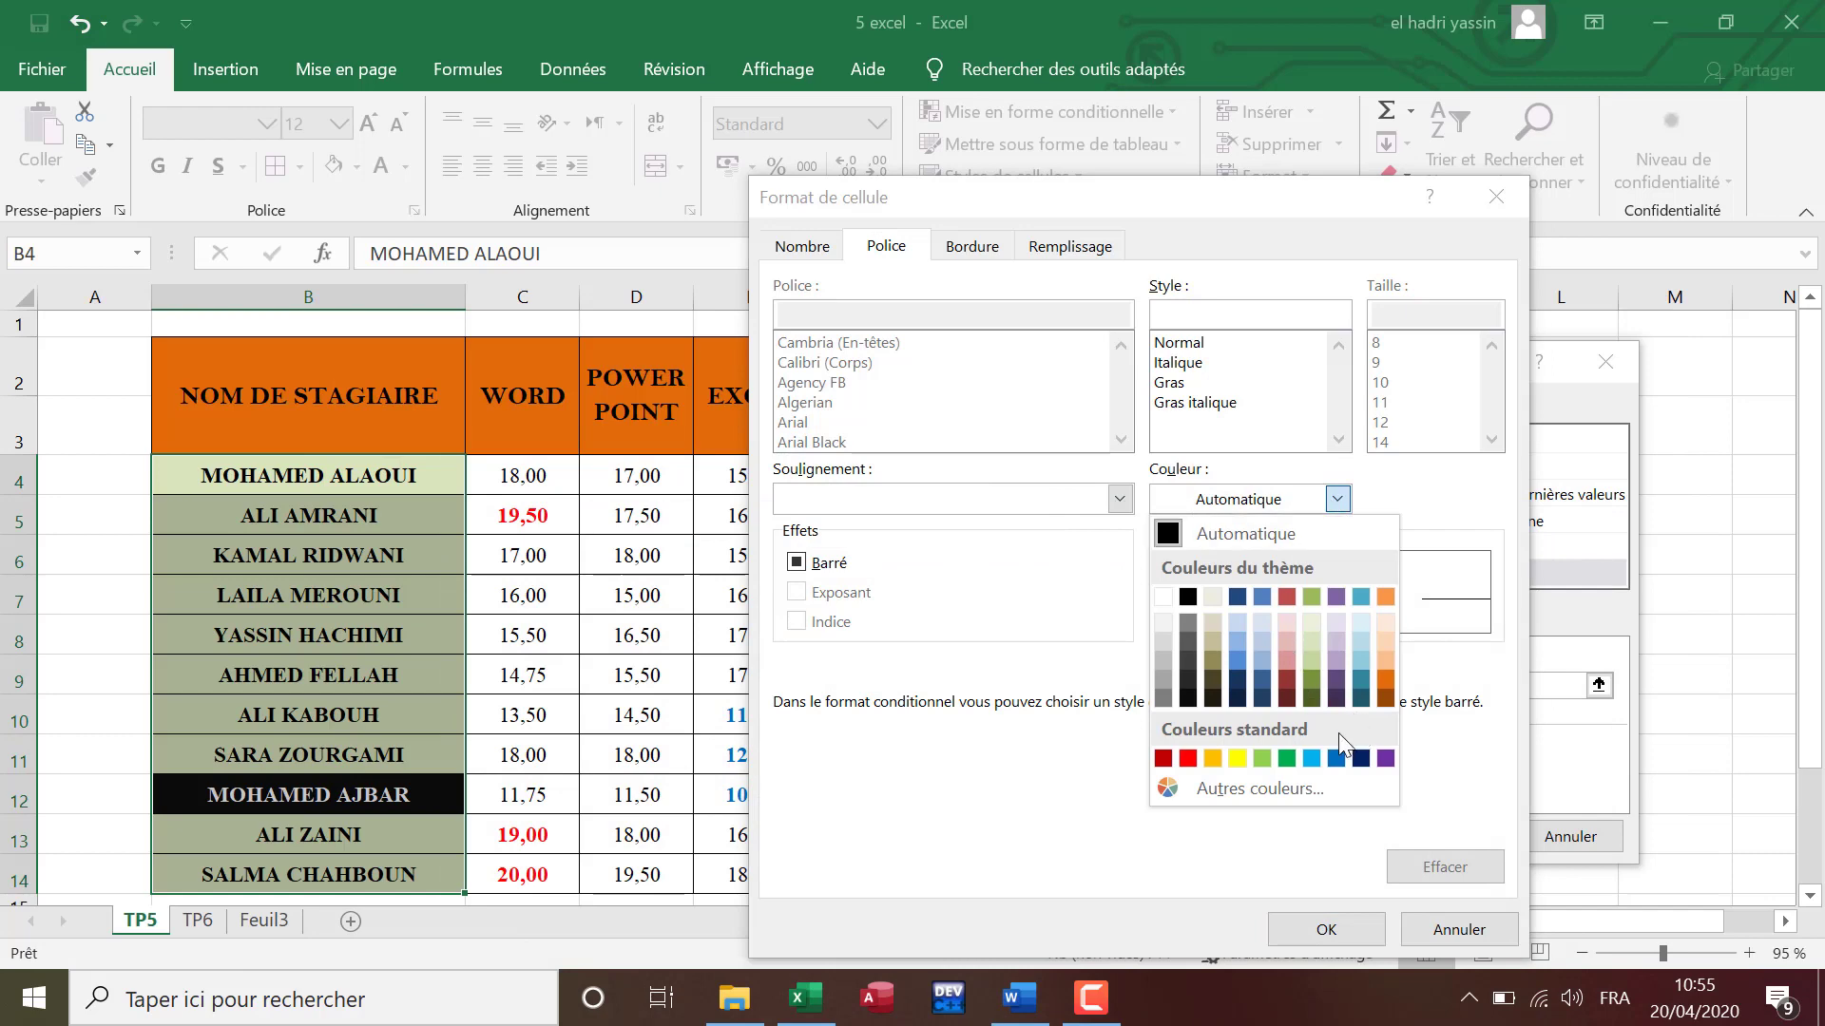
{"action": "left_click", "coordinate": [1336, 757]}
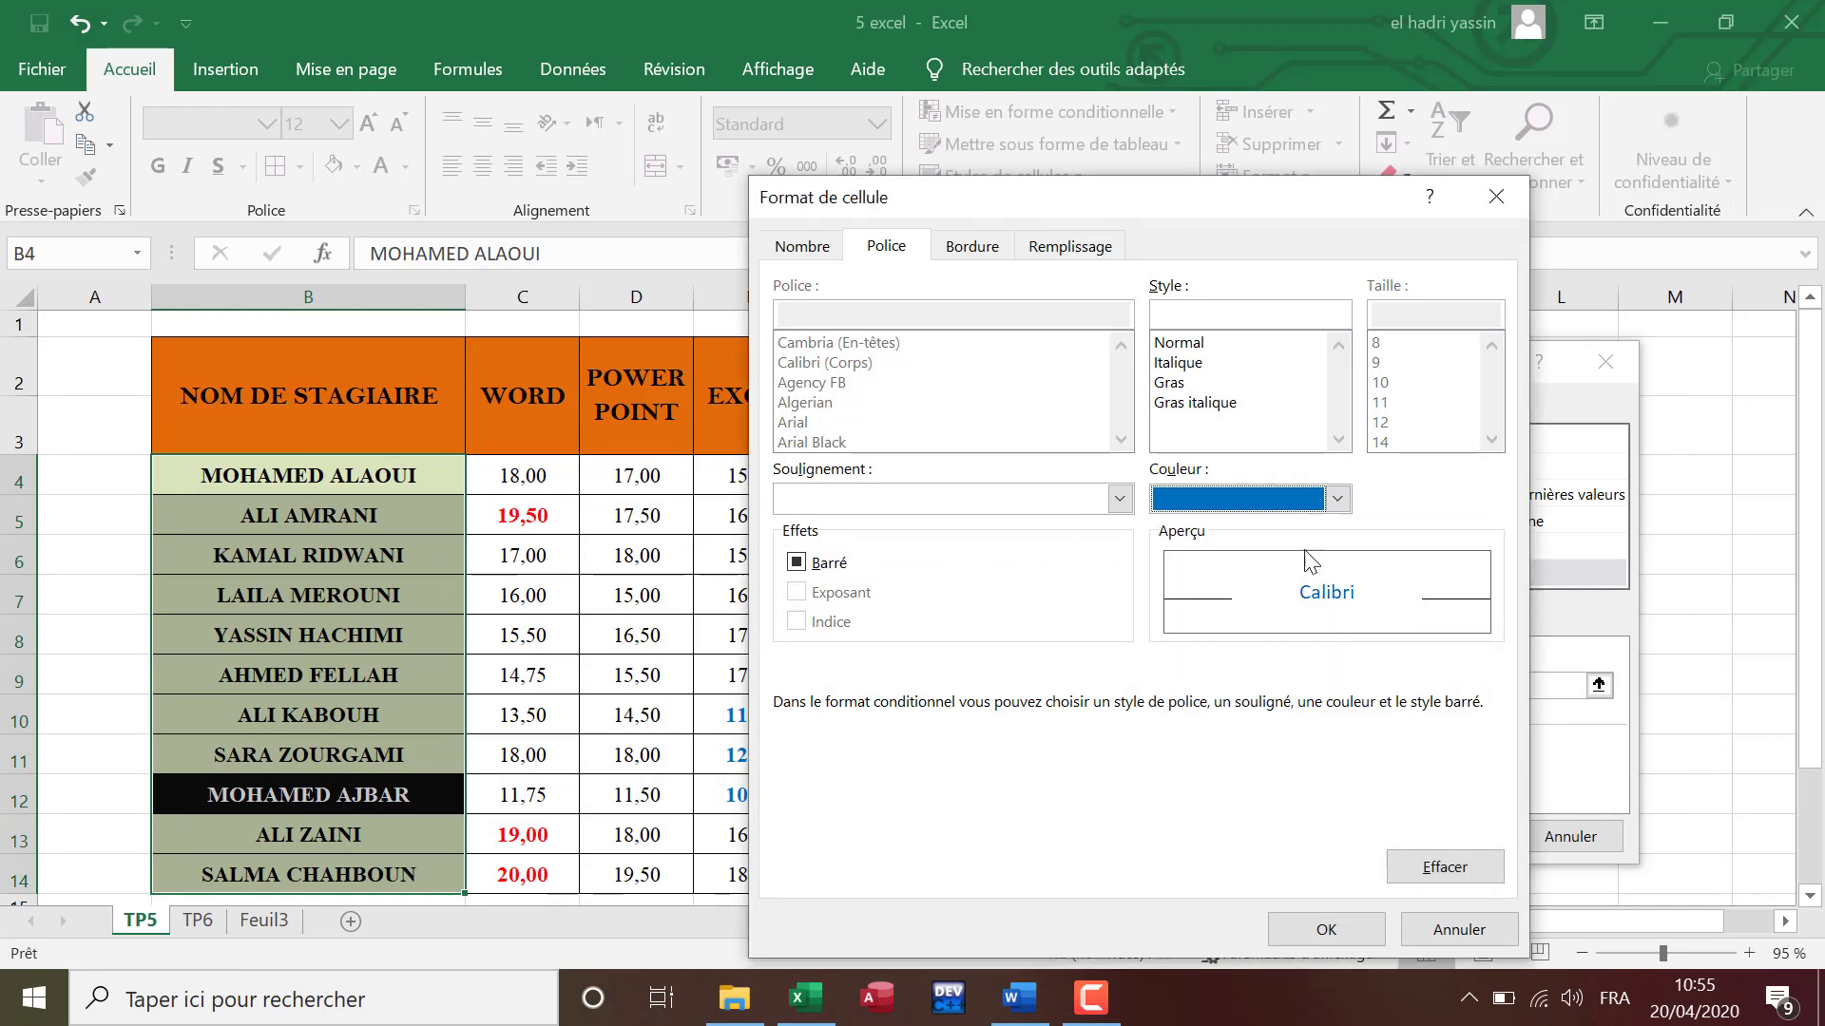
{"action": "left_click", "coordinate": [1178, 384]}
{"action": "left_click", "coordinate": [1340, 930]}
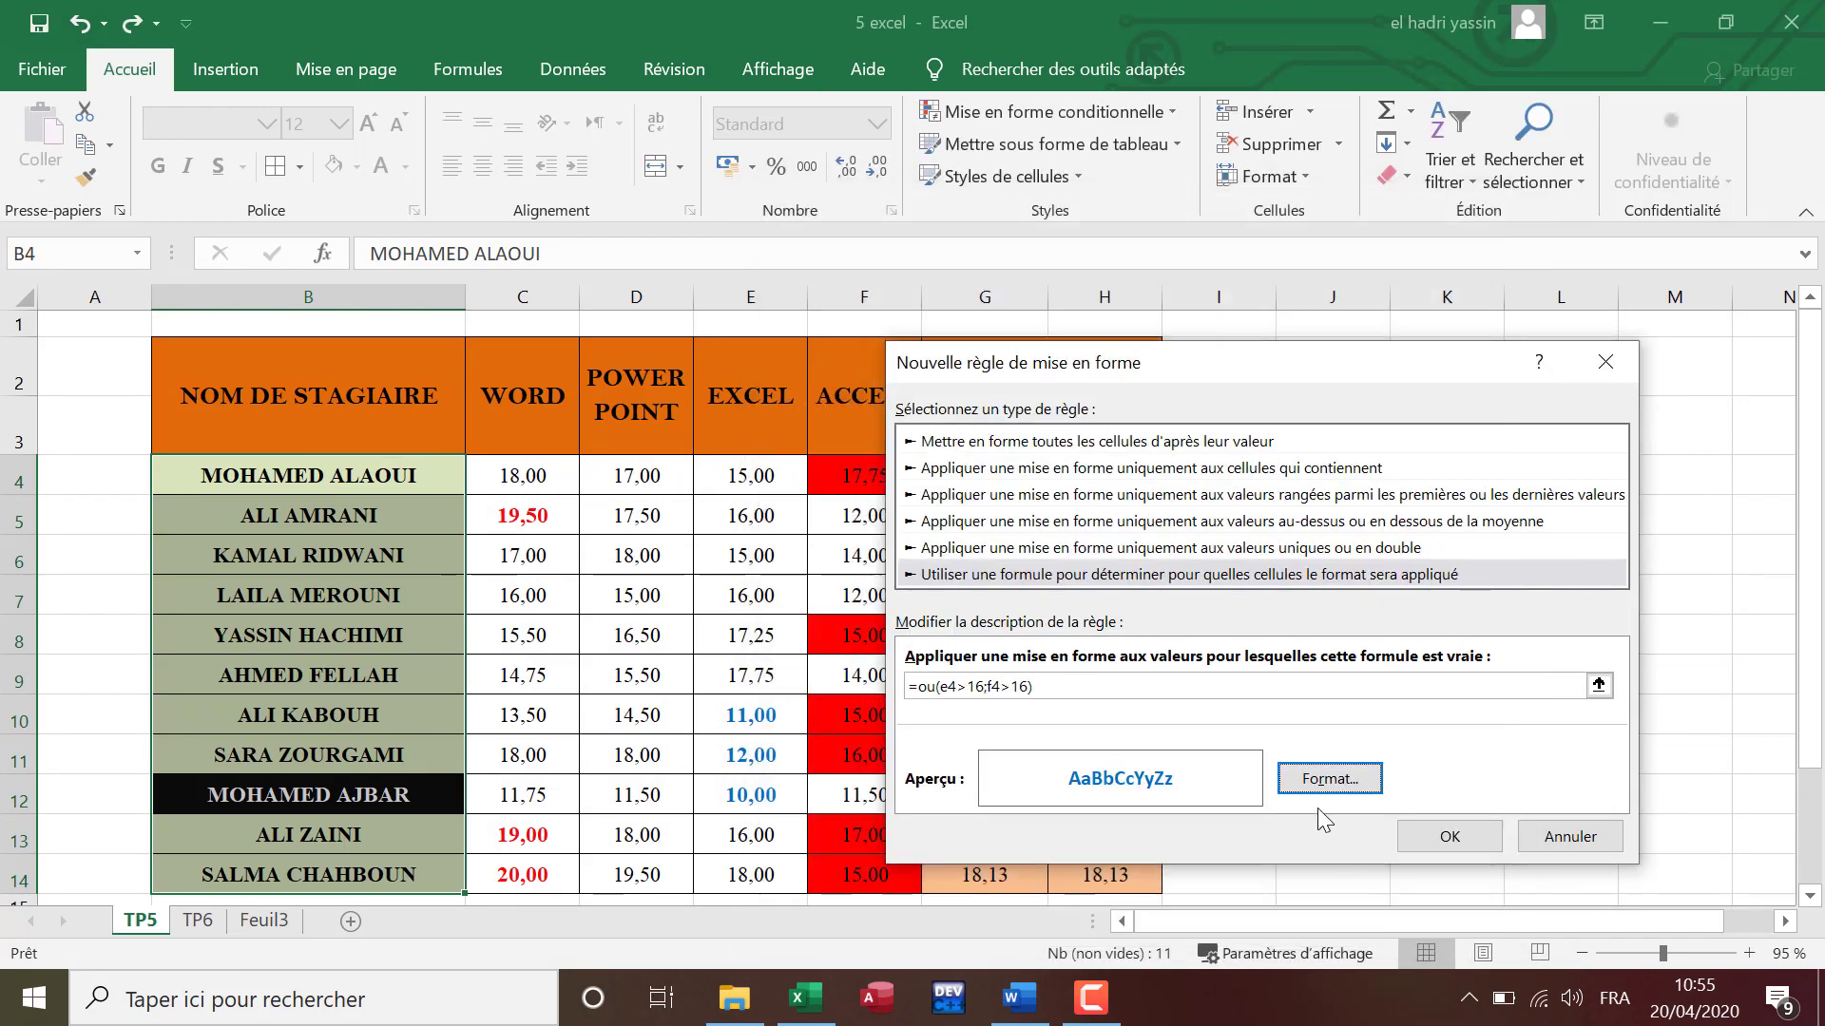
{"action": "left_click", "coordinate": [1429, 834]}
{"action": "left_click", "coordinate": [327, 471]}
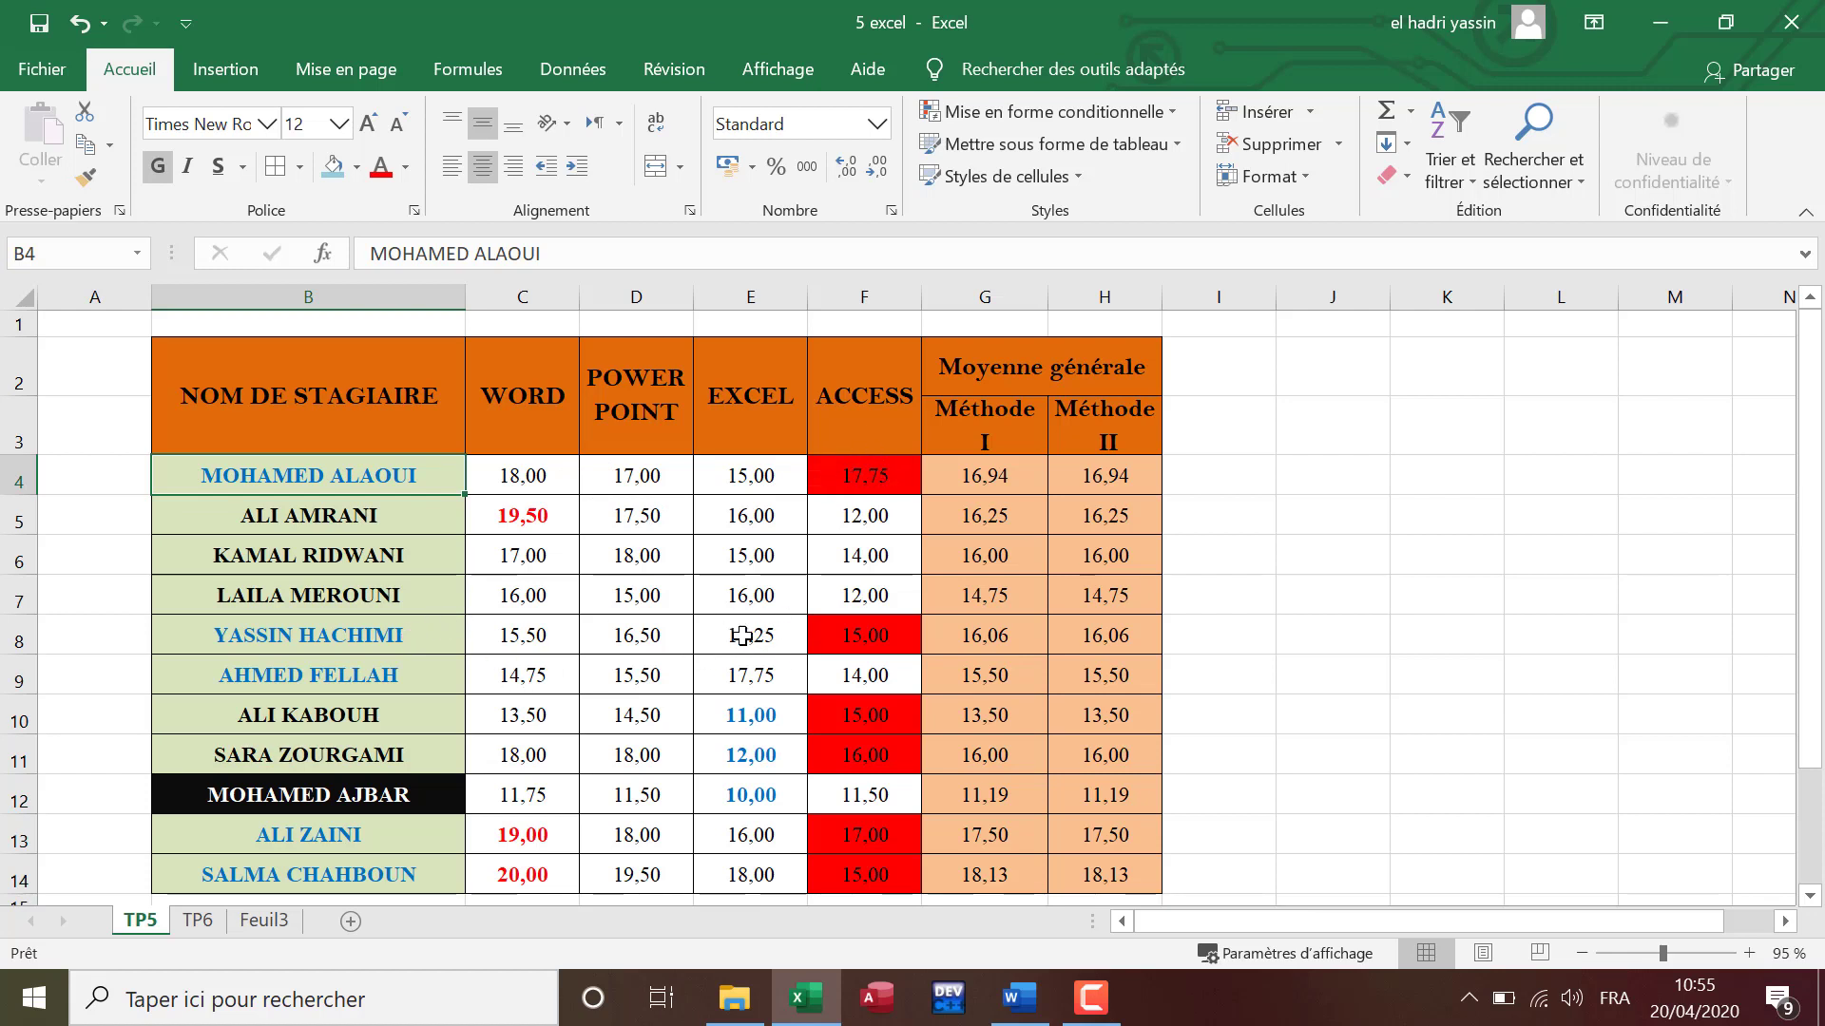
Fix 'De Excel' to 'D’Excel' in Word instruction f and return to the Excel names.
{"action": "left_click", "coordinate": [1034, 1019]}
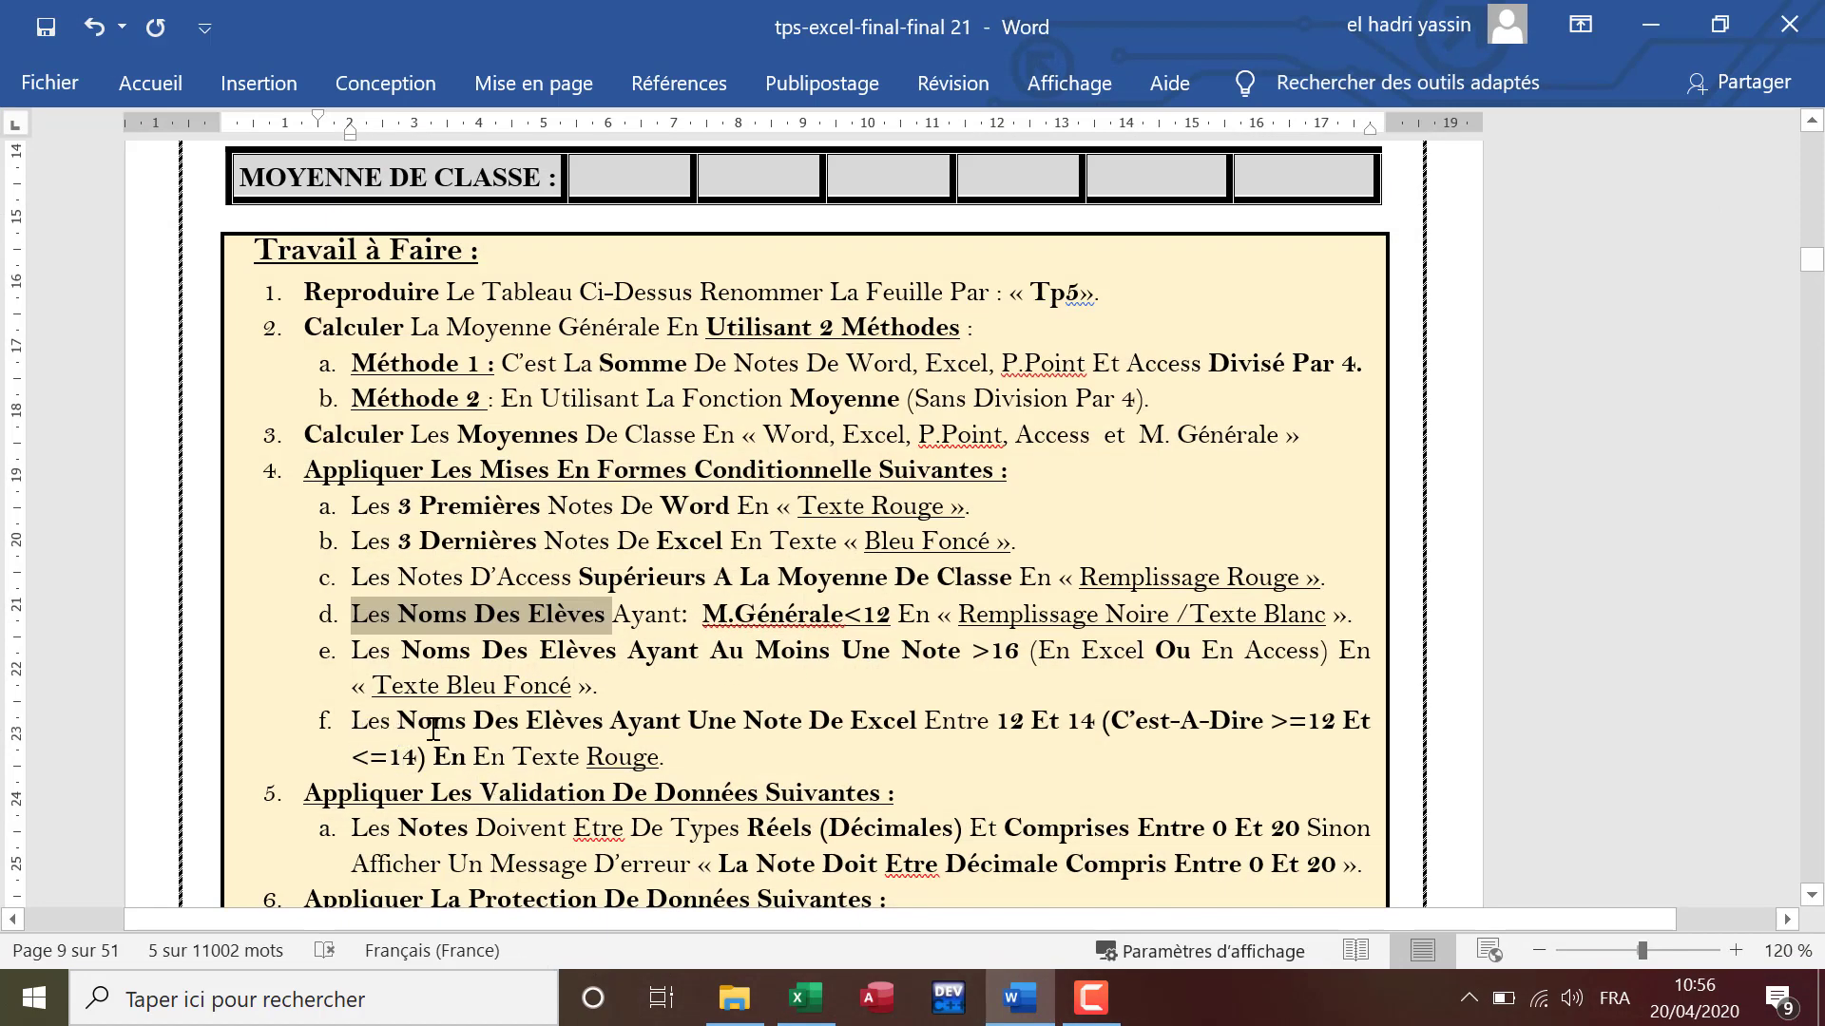
{"action": "left_click", "coordinate": [850, 725]}
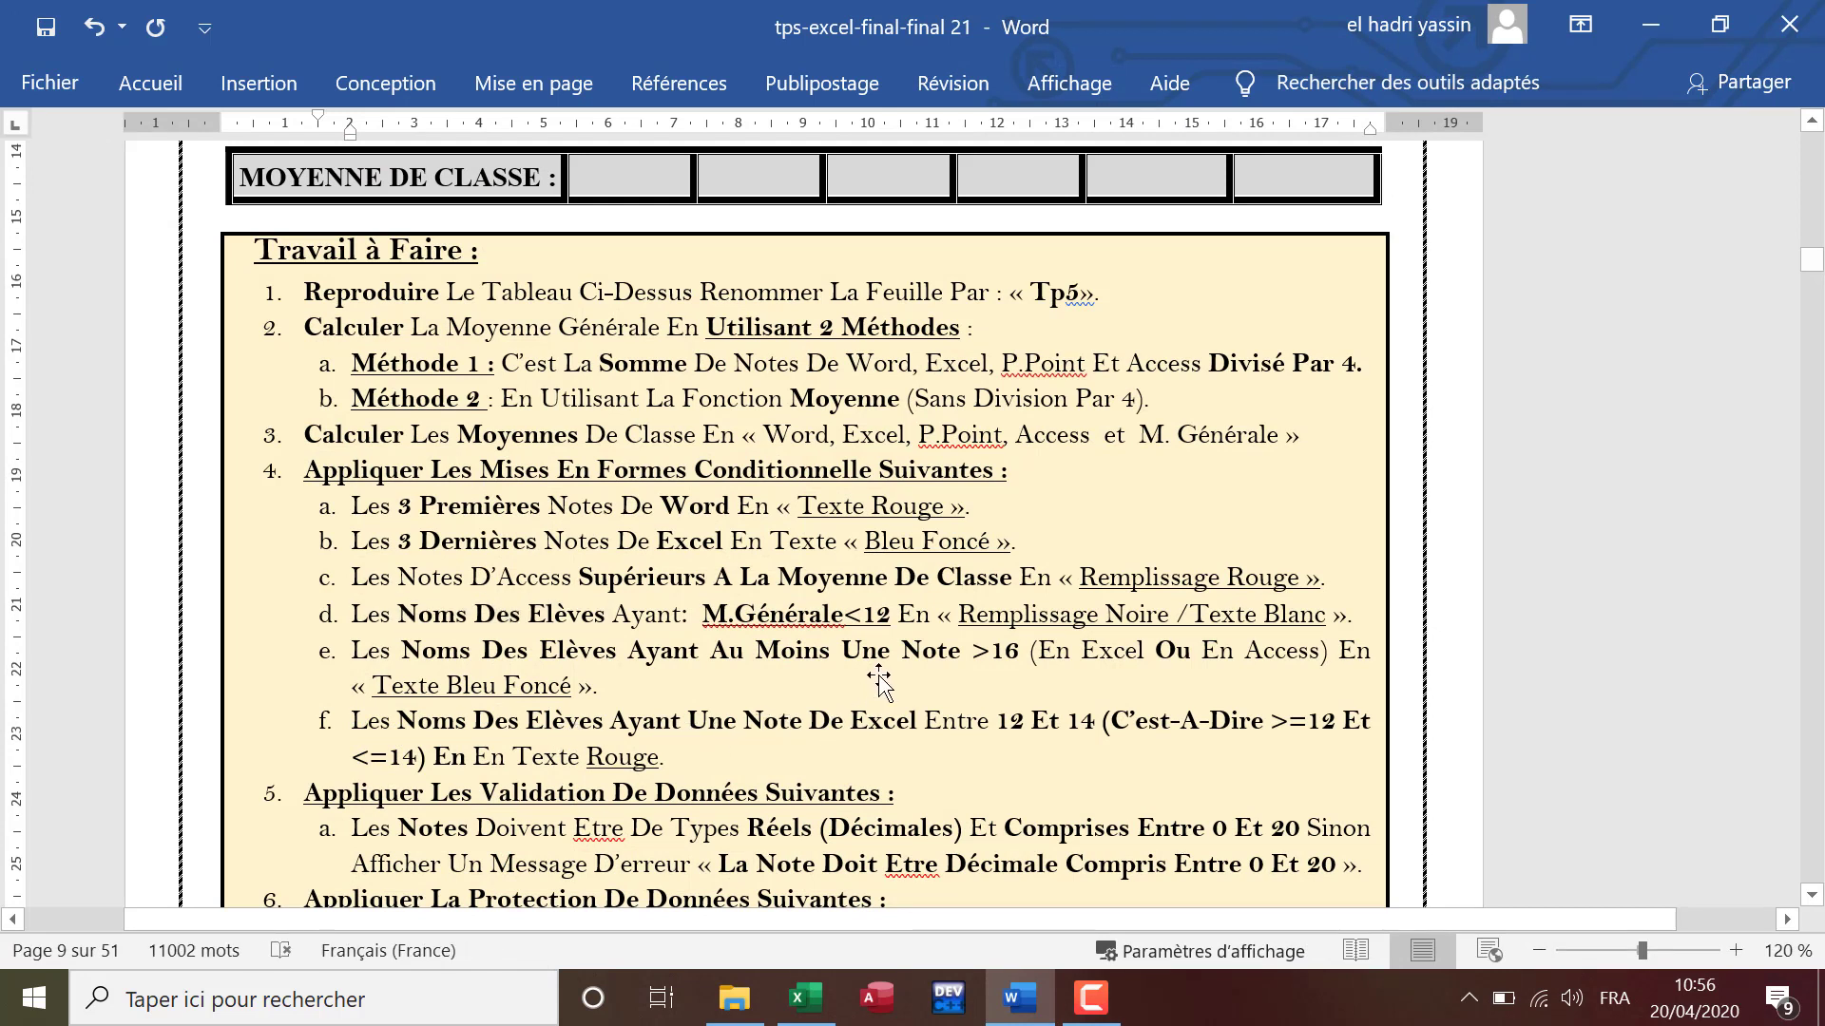
{"action": "key", "text": "BackSpace"}
{"action": "key", "text": "BackSpace"}
{"action": "type", "text": "'"}
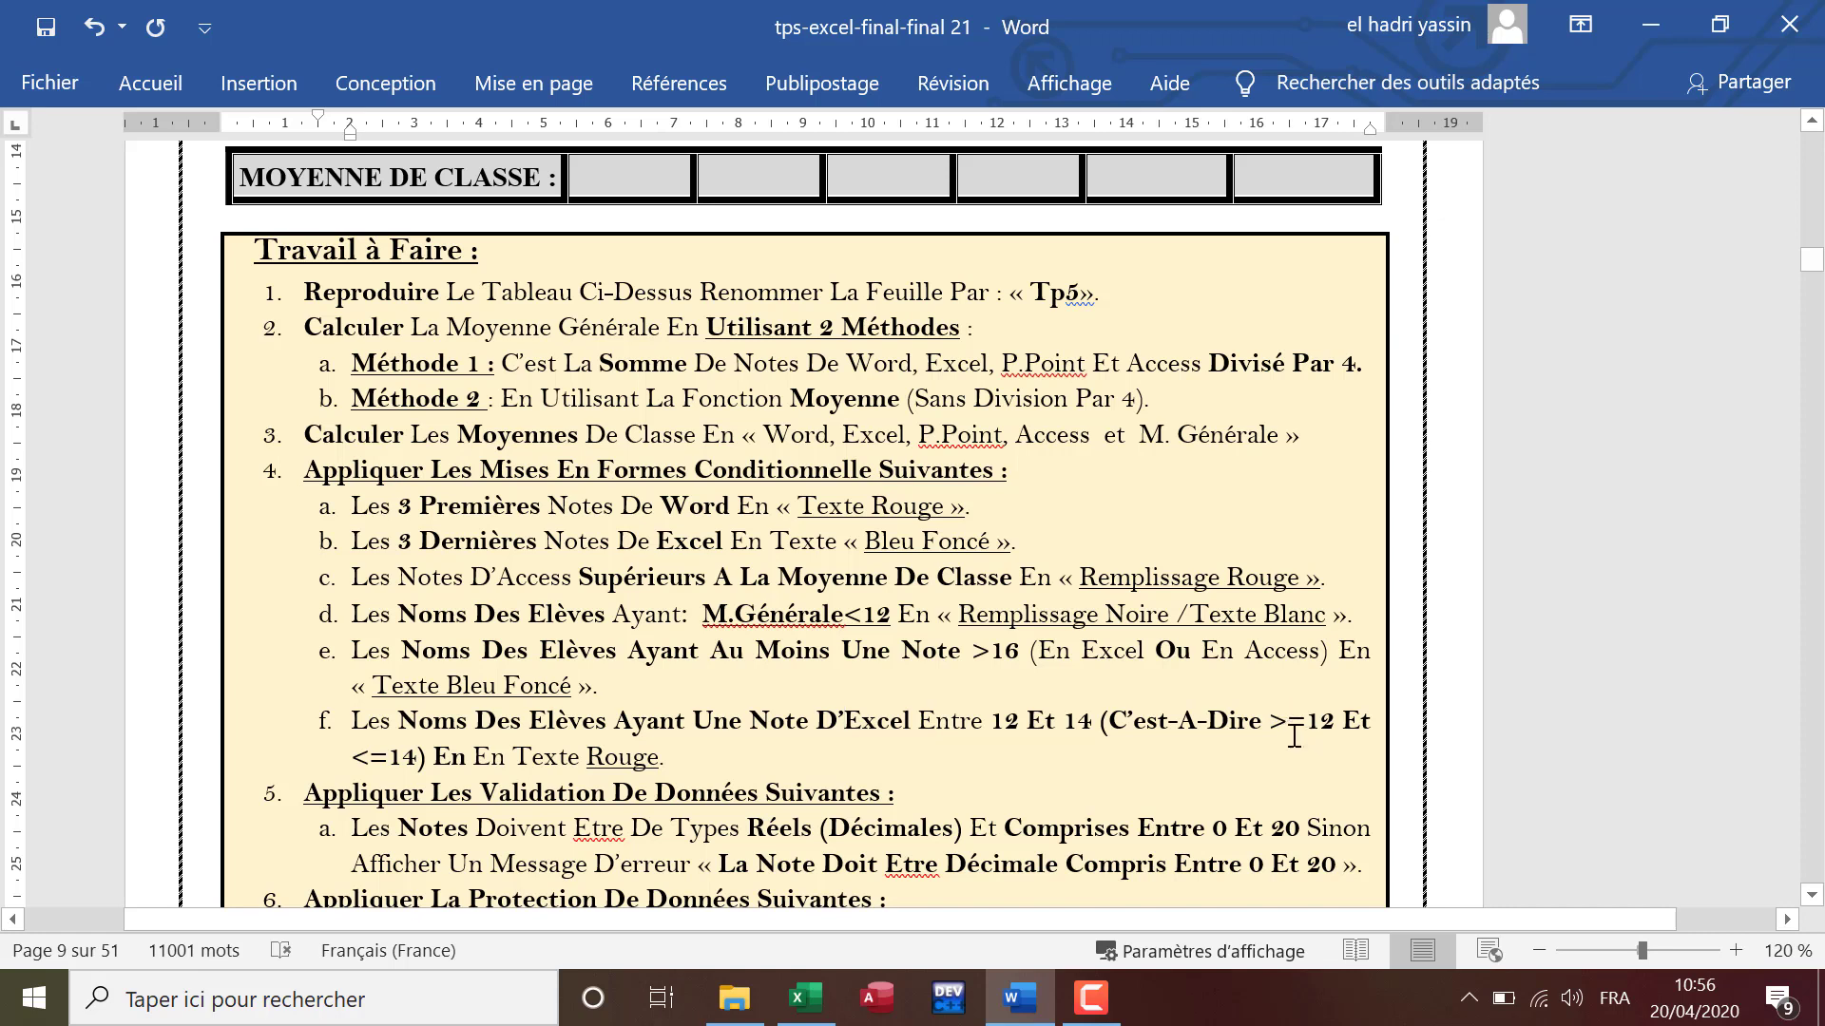
{"action": "left_click", "coordinate": [806, 997]}
{"action": "mouse_move", "coordinate": [359, 475]}
{"action": "left_mouse_down"}
{"action": "mouse_move", "coordinate": [416, 862]}
{"action": "mouse_move", "coordinate": [411, 799]}
{"action": "left_mouse_up"}
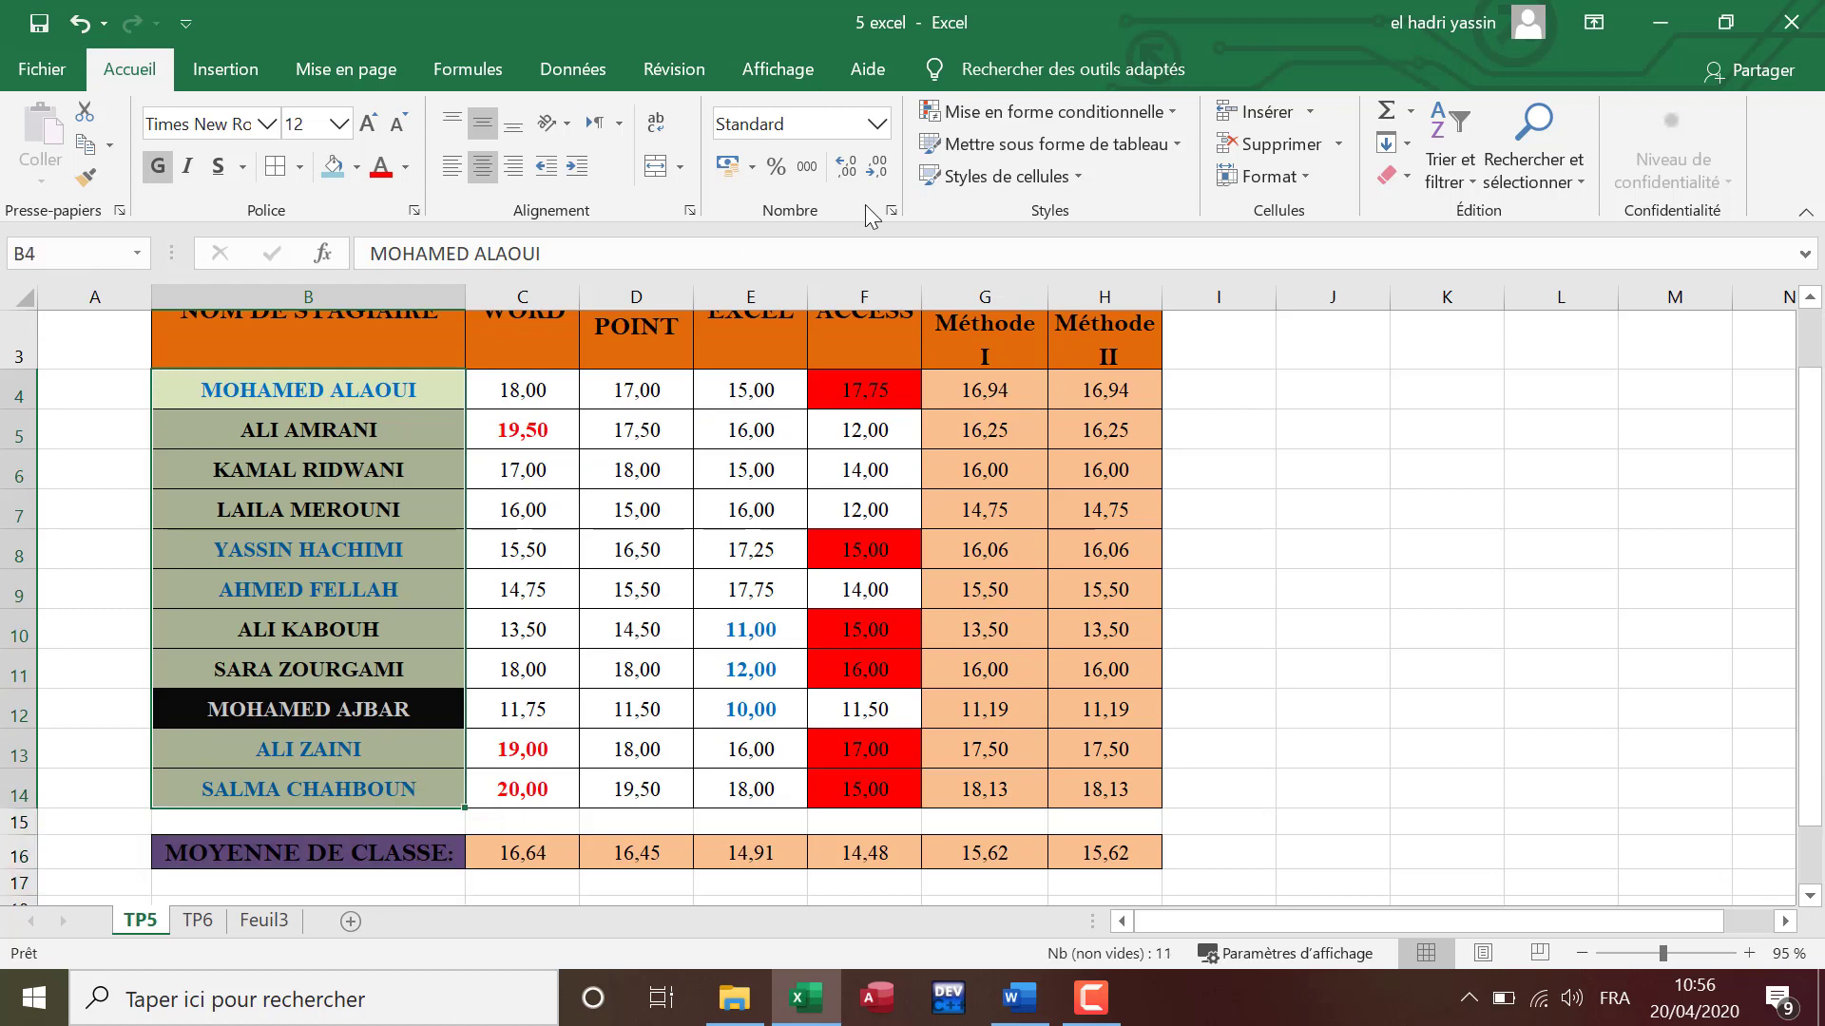
Create a formula rule =et(E4>=12;E4<=14) on the selected names.
{"action": "left_click", "coordinate": [981, 112]}
{"action": "left_click", "coordinate": [1023, 466]}
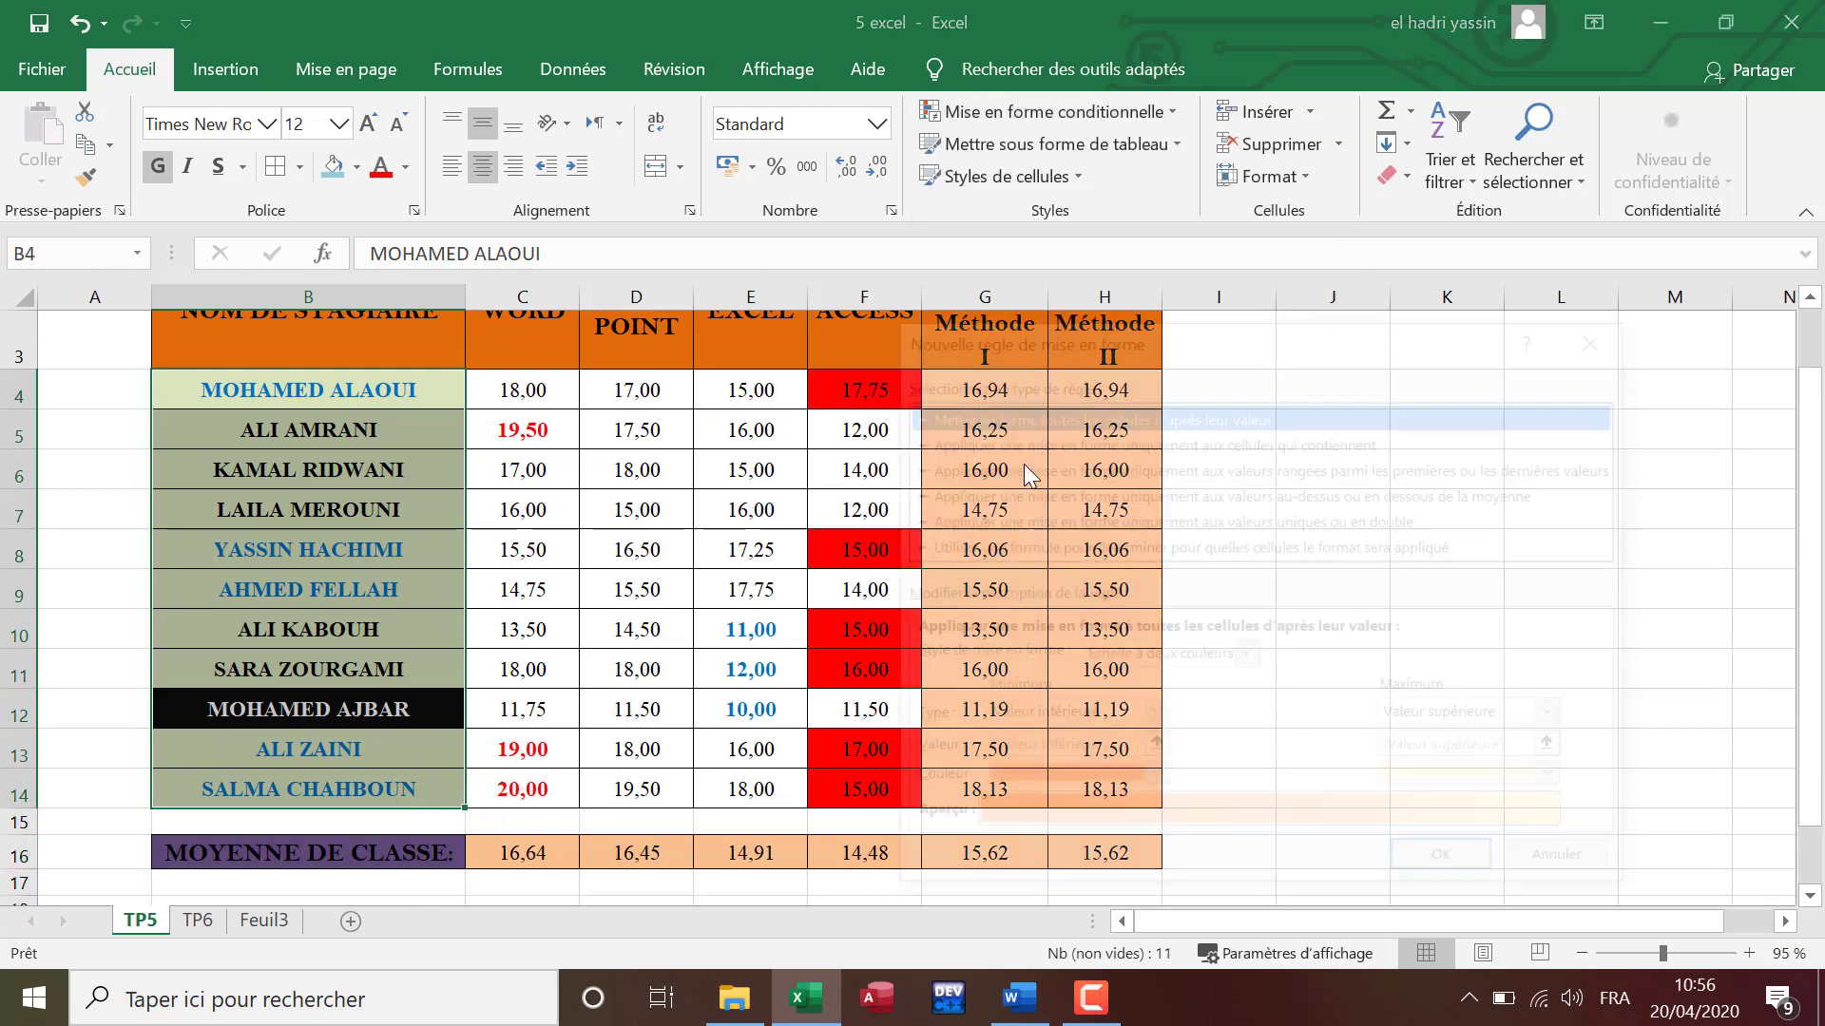
{"action": "left_click", "coordinate": [995, 548]}
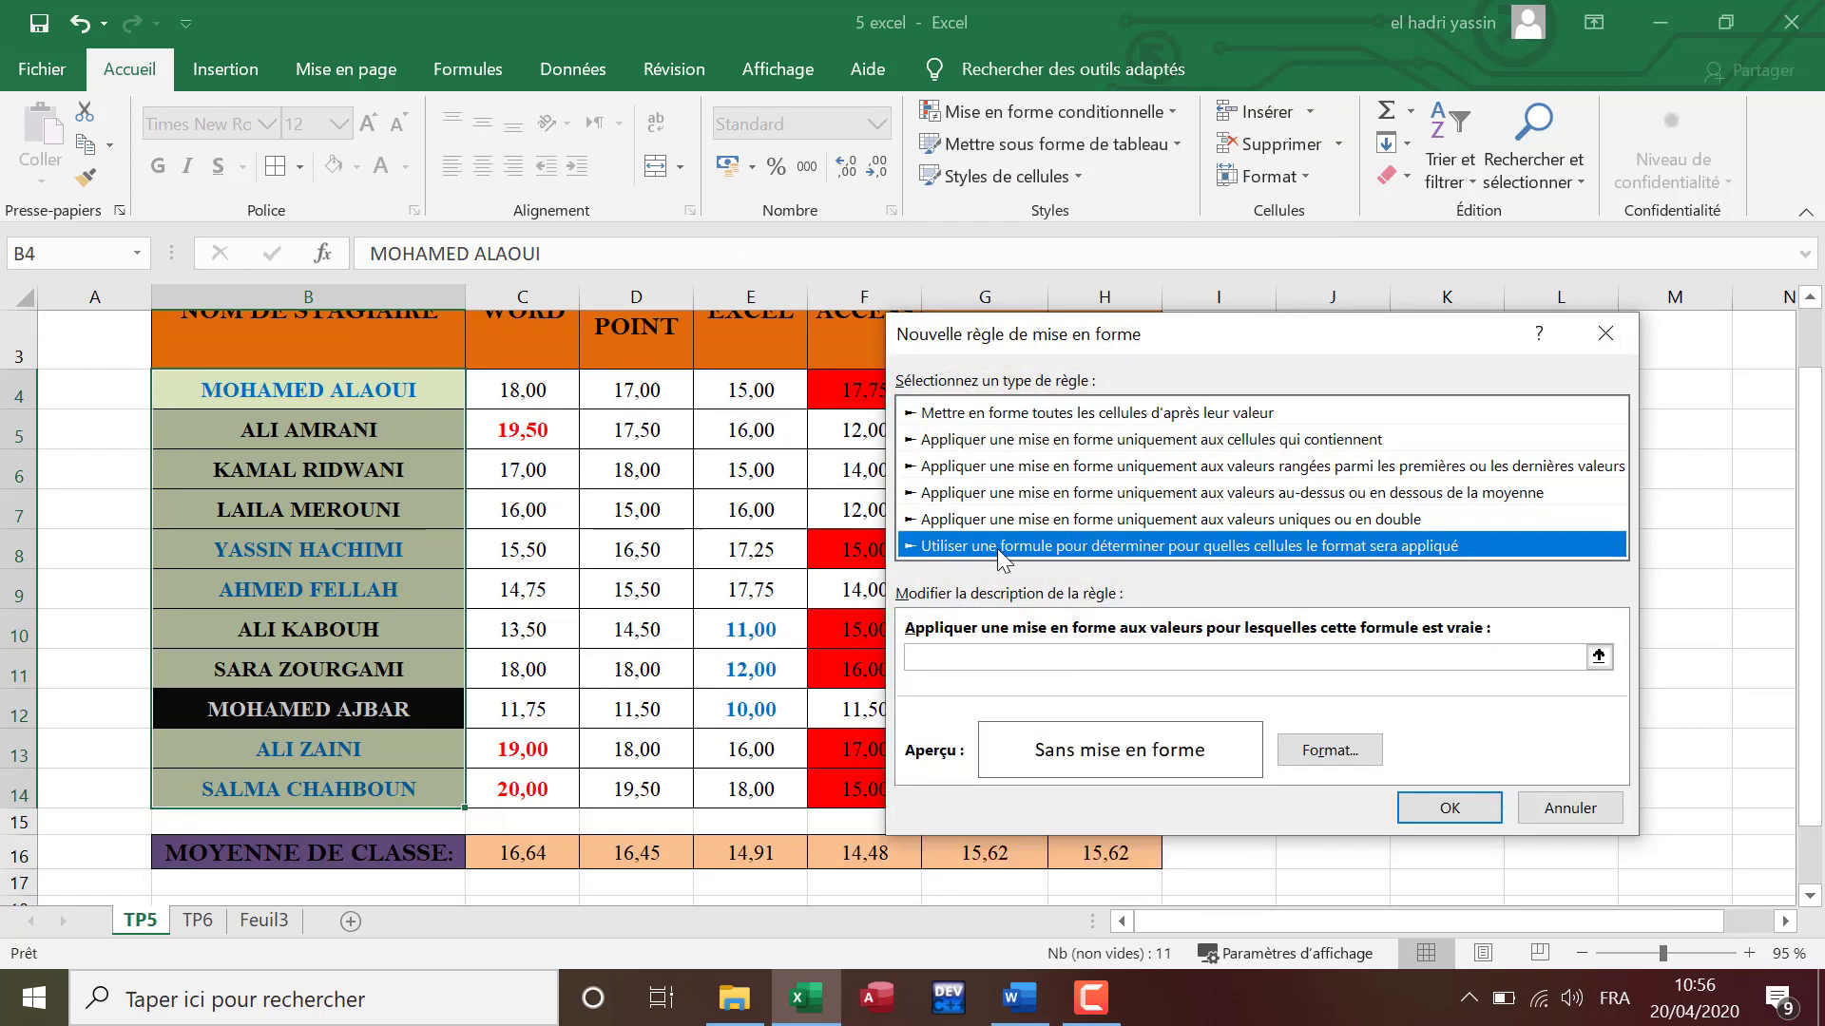
{"action": "left_click", "coordinate": [987, 657]}
{"action": "type", "text": "=e"}
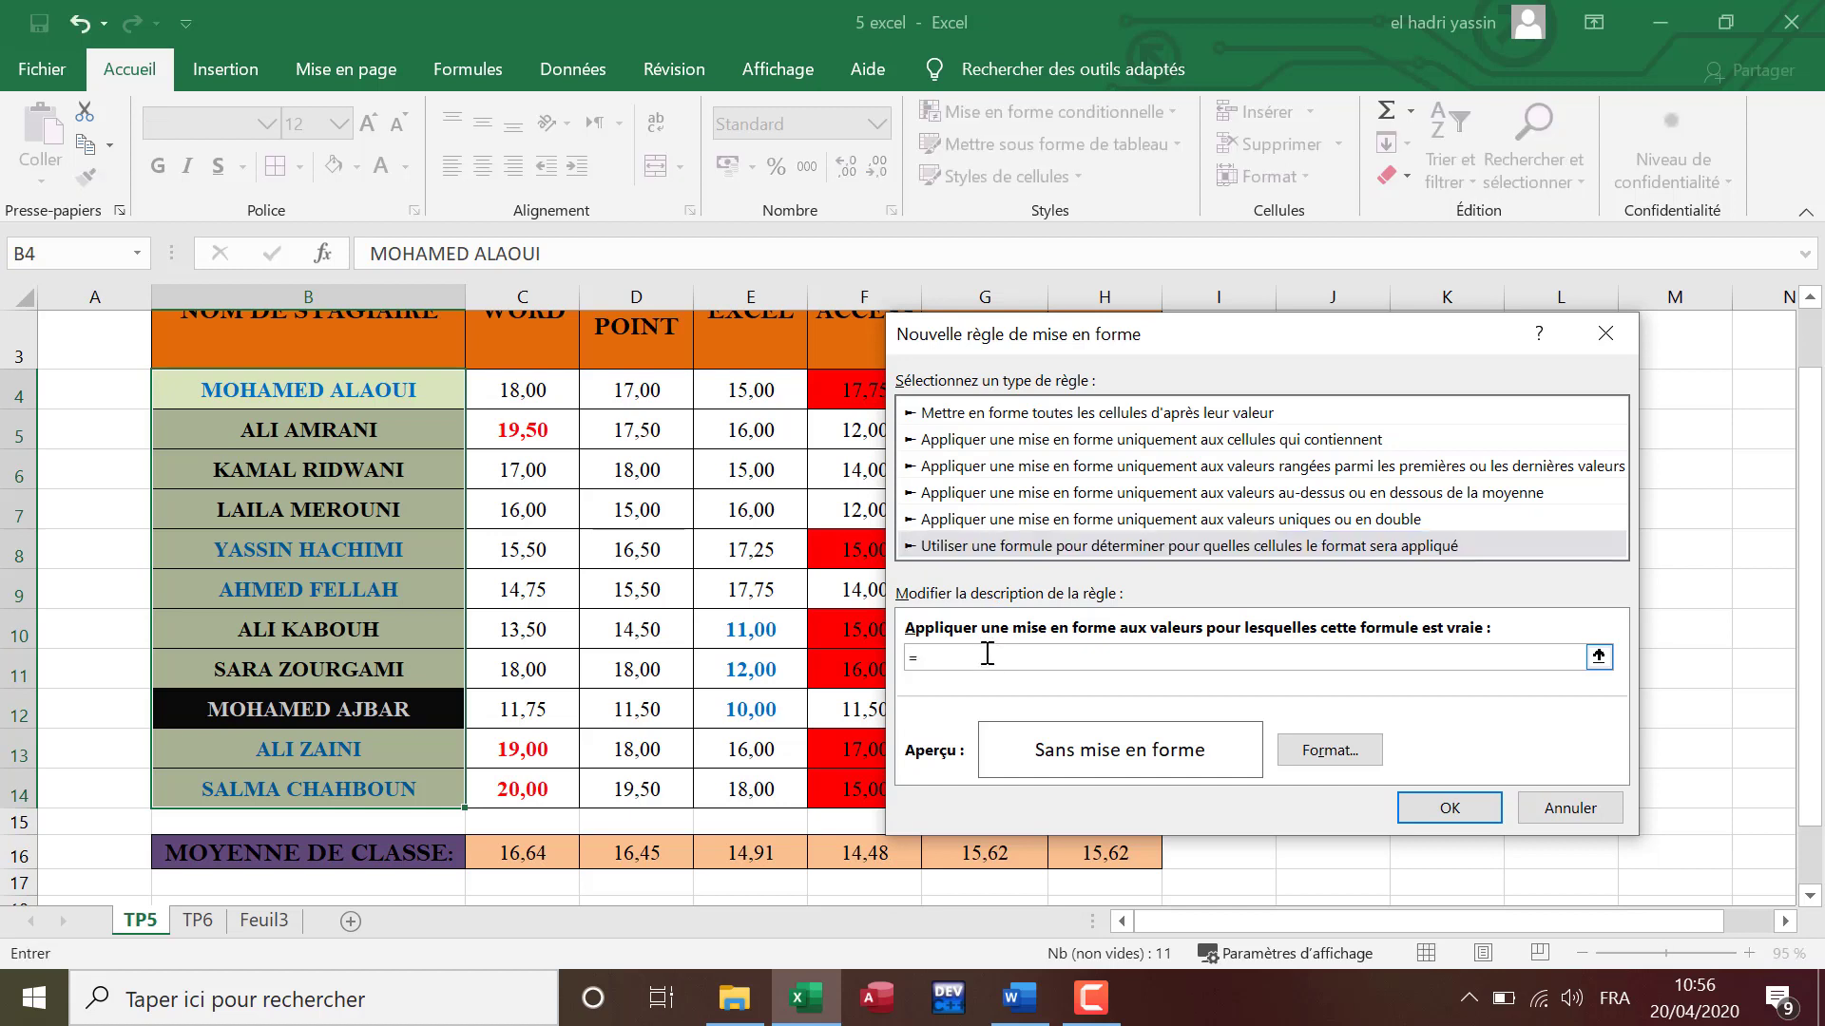
{"action": "type", "text": "t("}
{"action": "scroll", "coordinate": [693, 434], "scroll_direction": "up", "scroll_amount": 2}
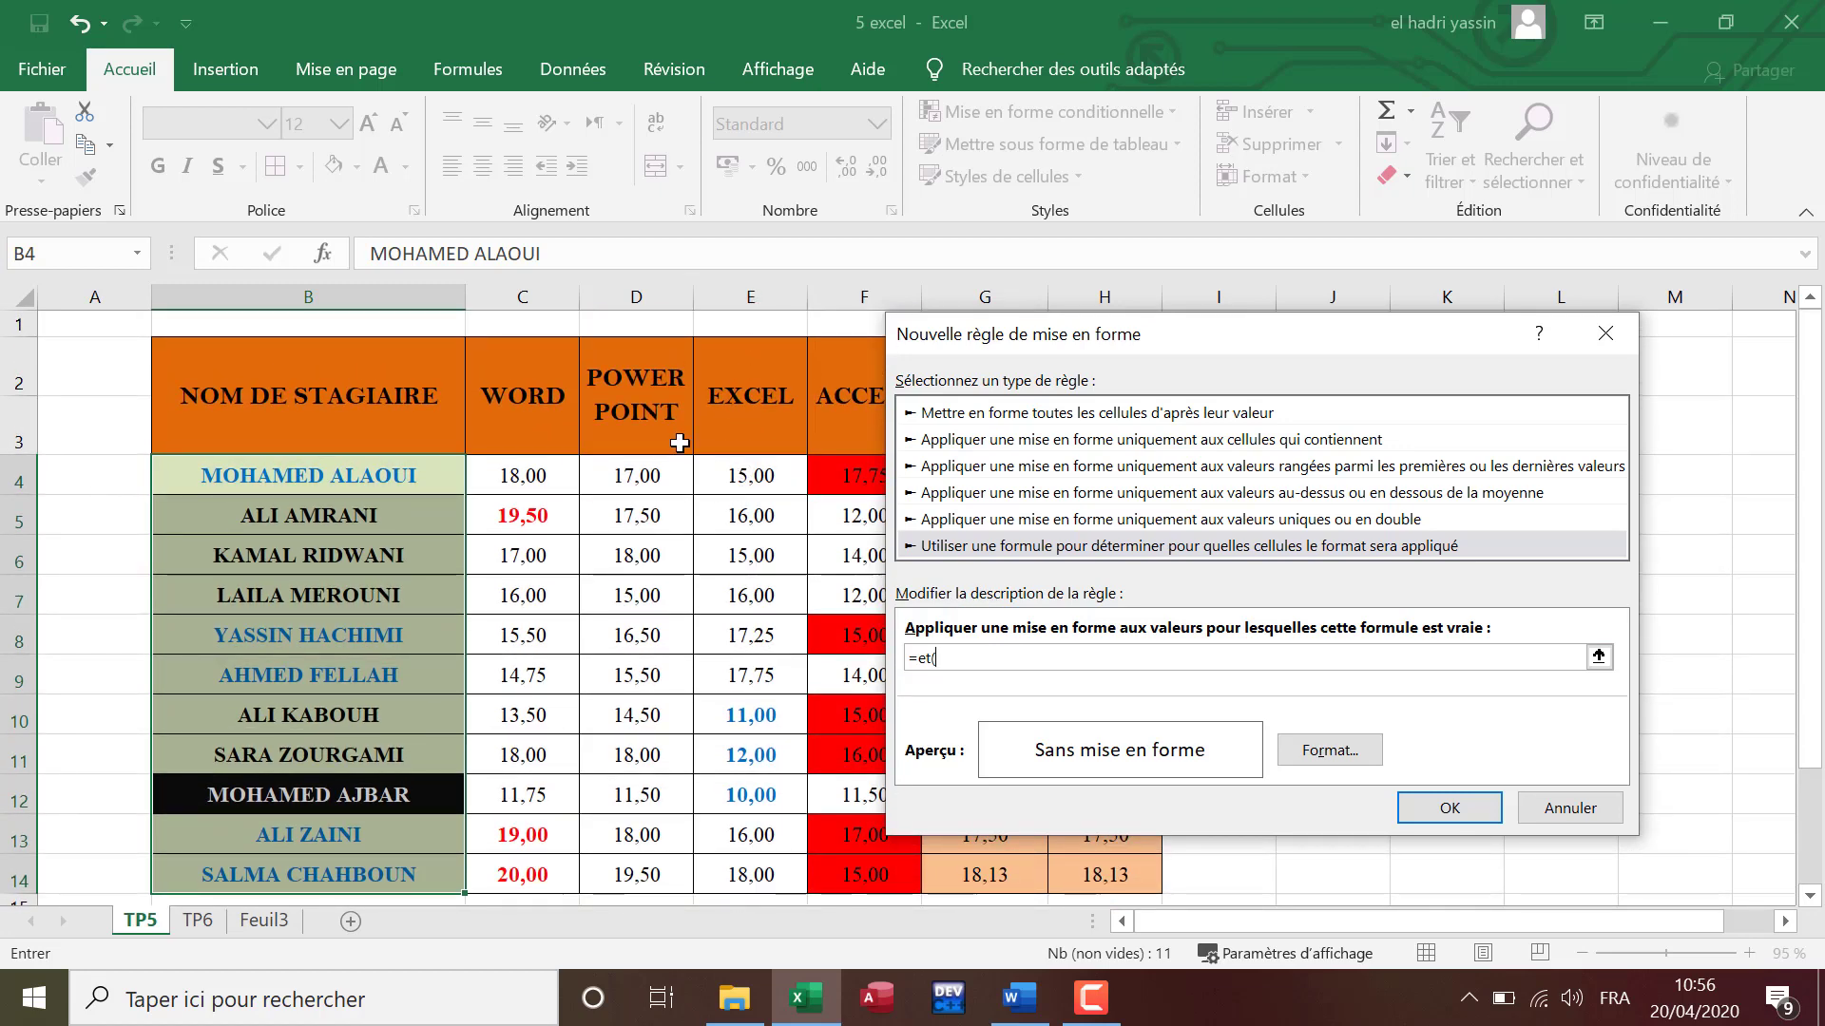
{"action": "type", "text": "4>"}
{"action": "type", "text": "=12;e4<=14"}
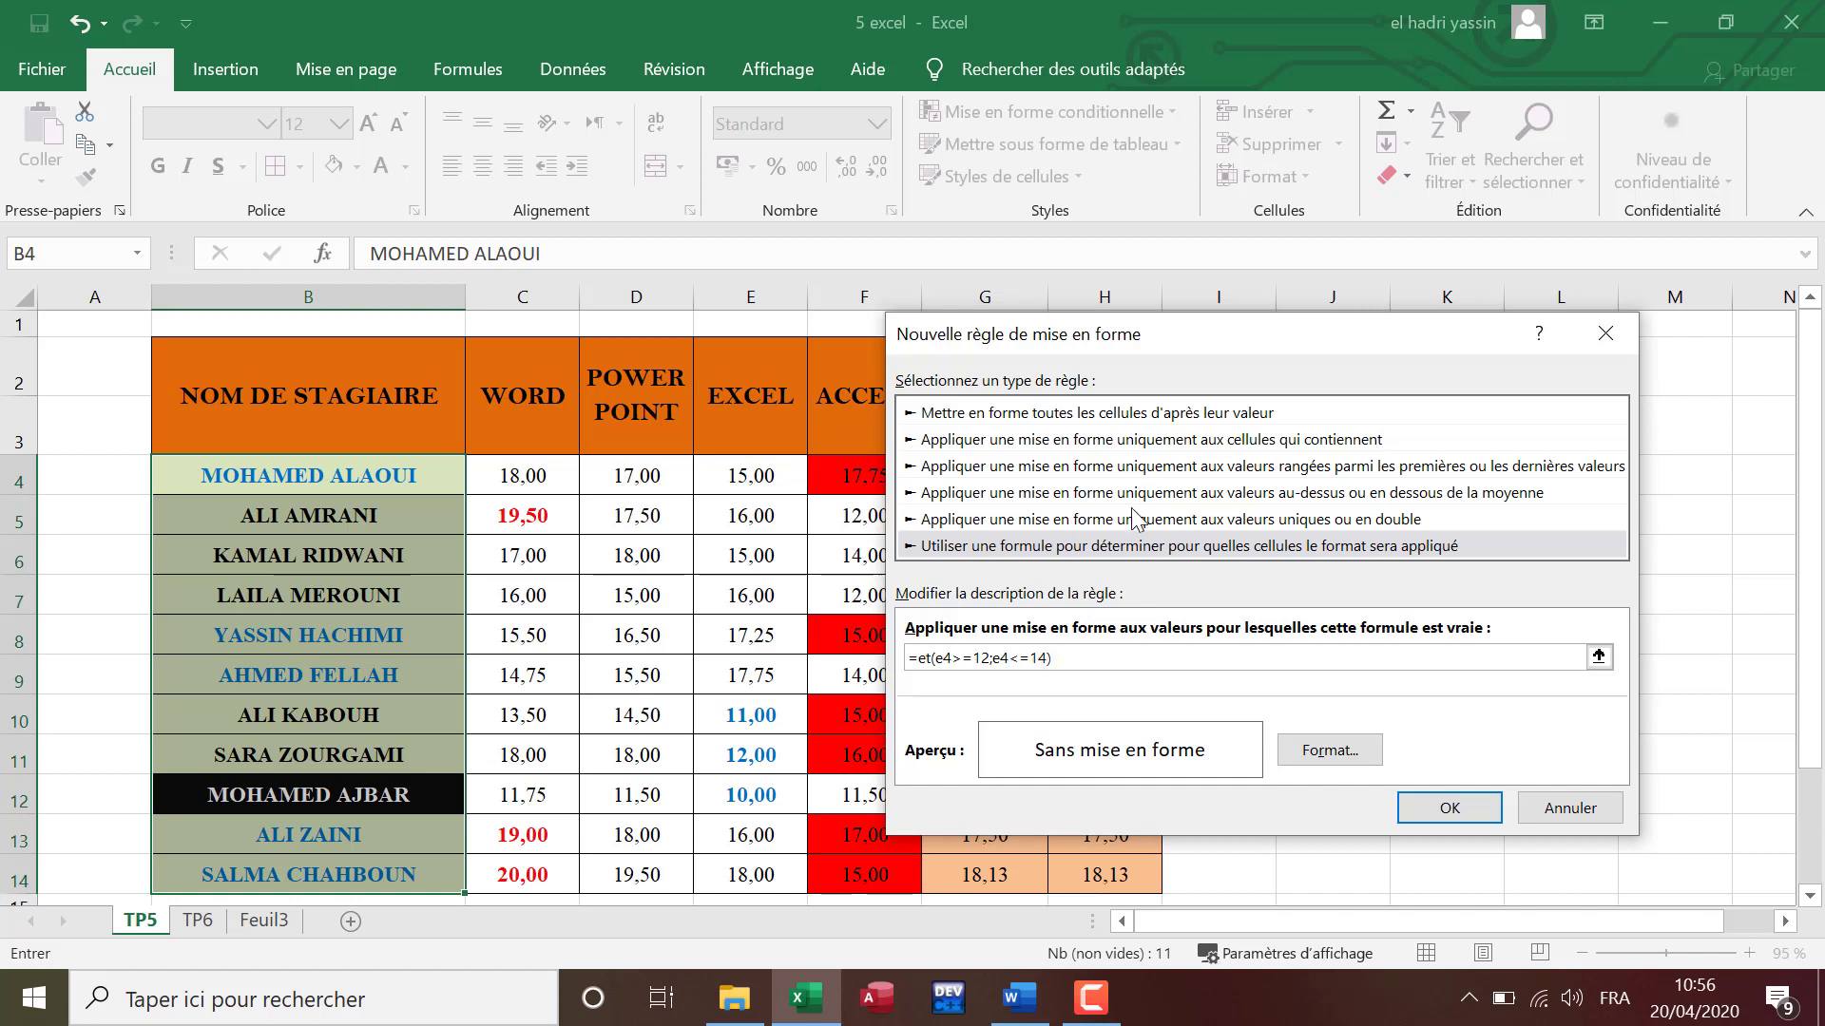
Format the rule with red bold font, apply it, and check which names turned red.
{"action": "left_click", "coordinate": [1334, 756]}
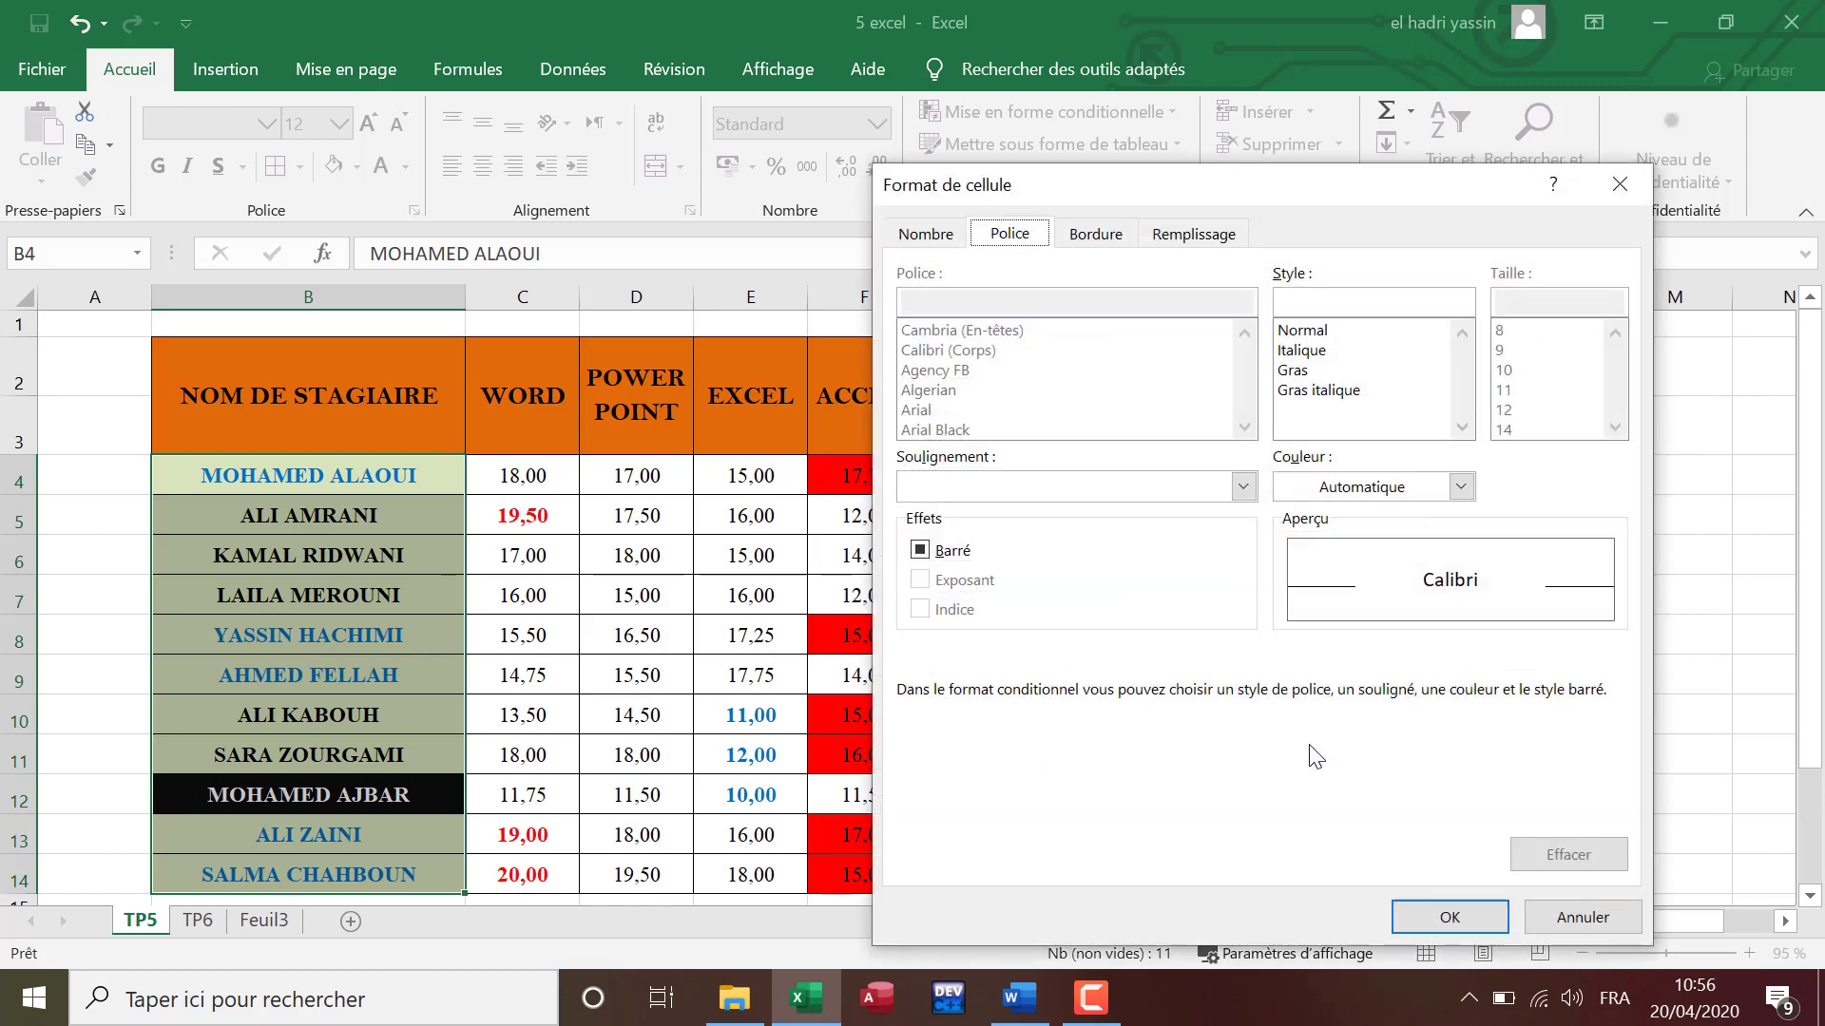
{"action": "left_click", "coordinate": [1025, 1007]}
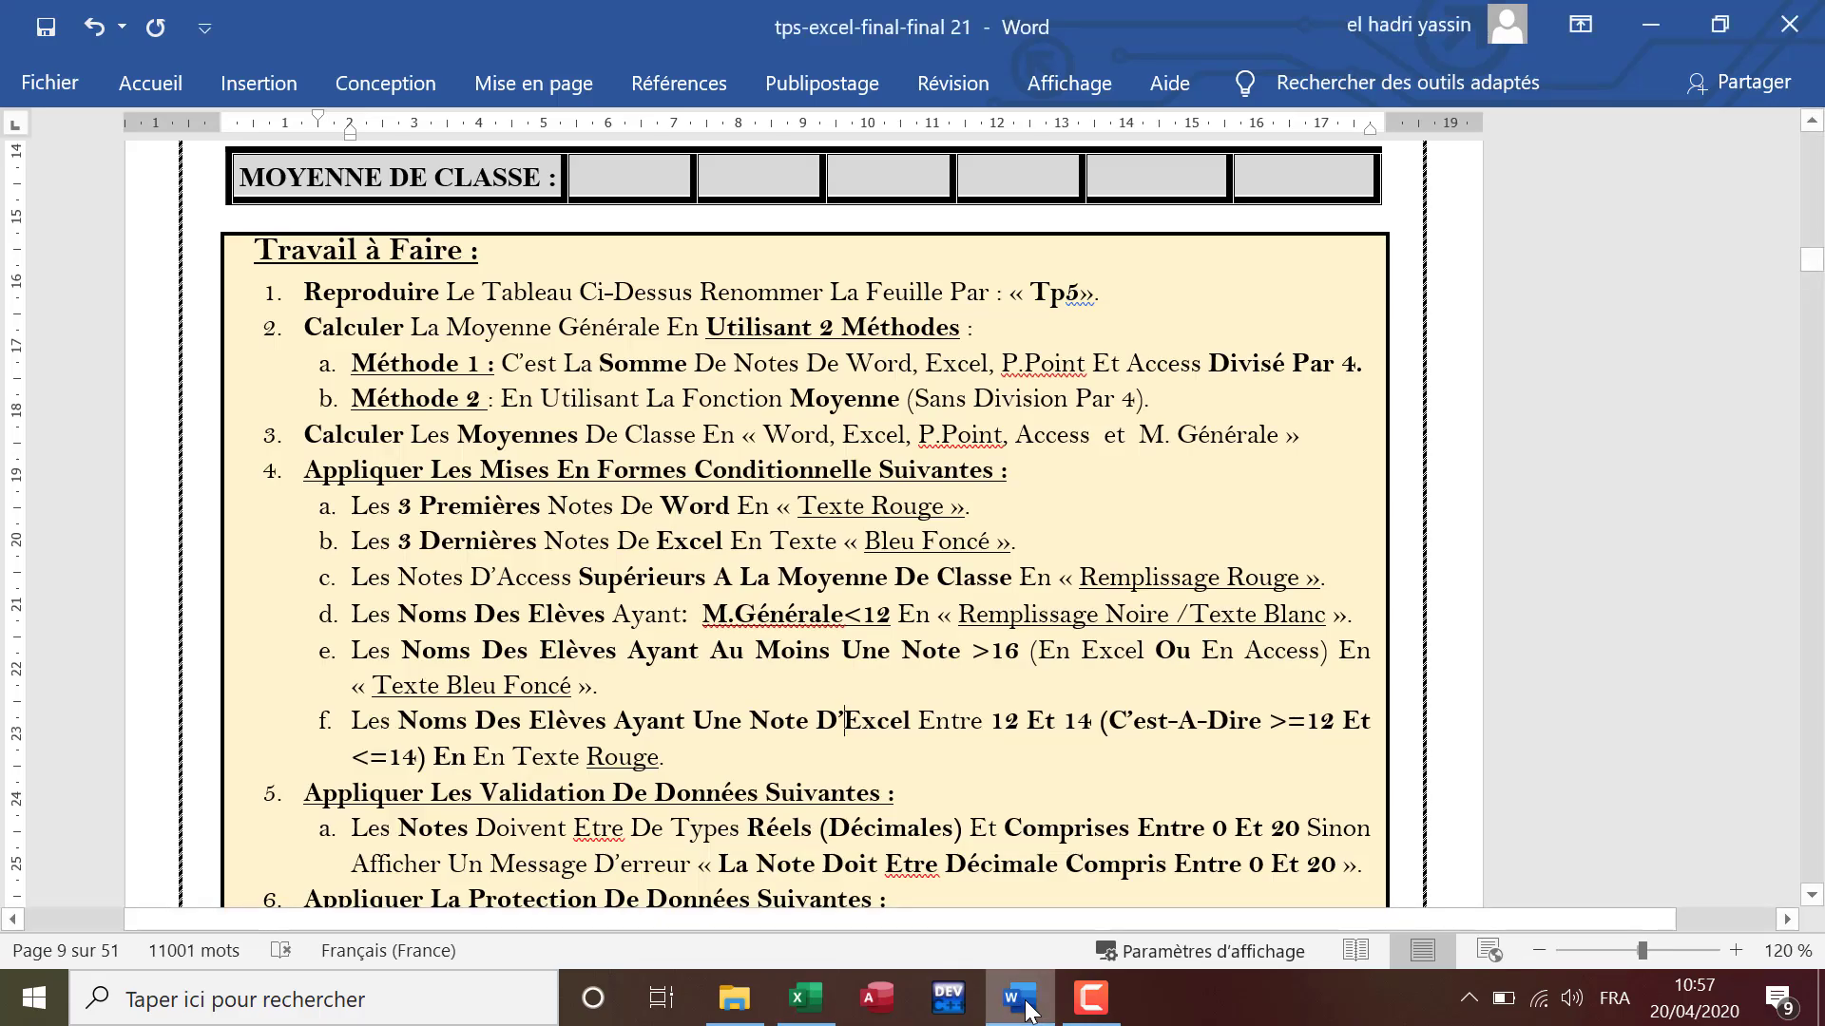
{"action": "left_click", "coordinate": [1021, 1000]}
{"action": "left_click", "coordinate": [1323, 488]}
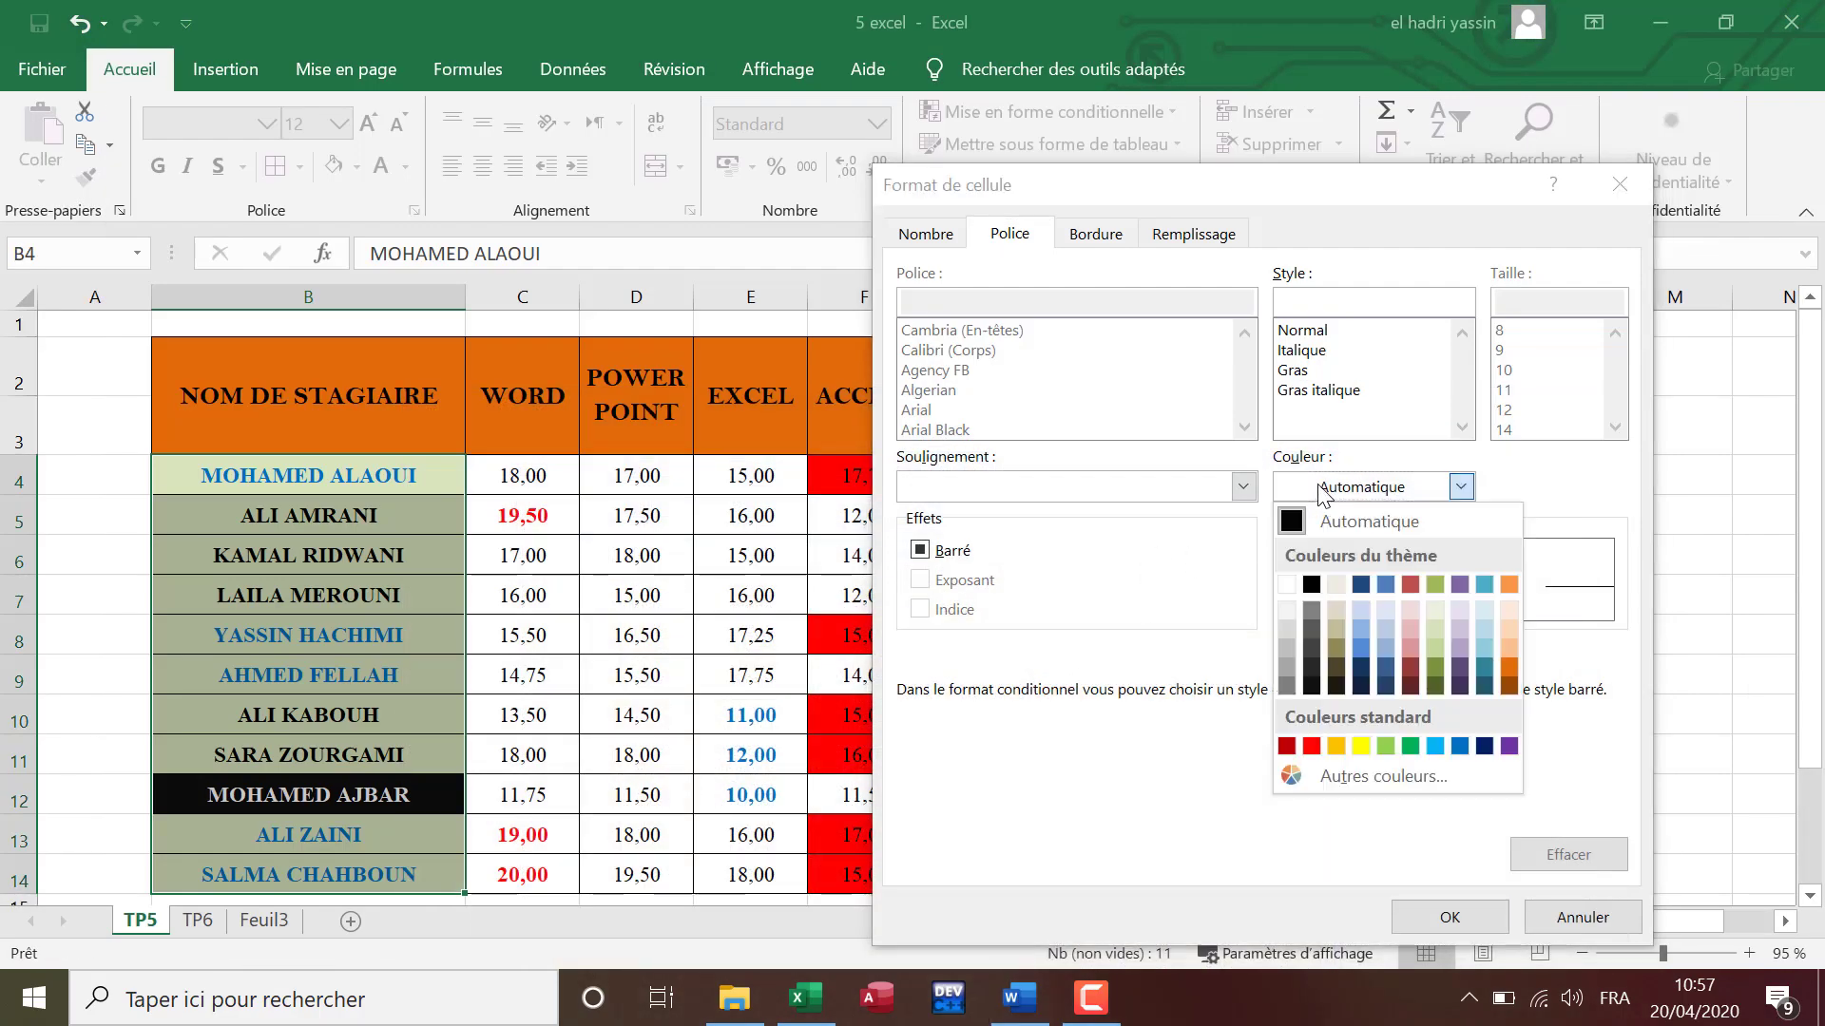
{"action": "left_click", "coordinate": [1312, 746]}
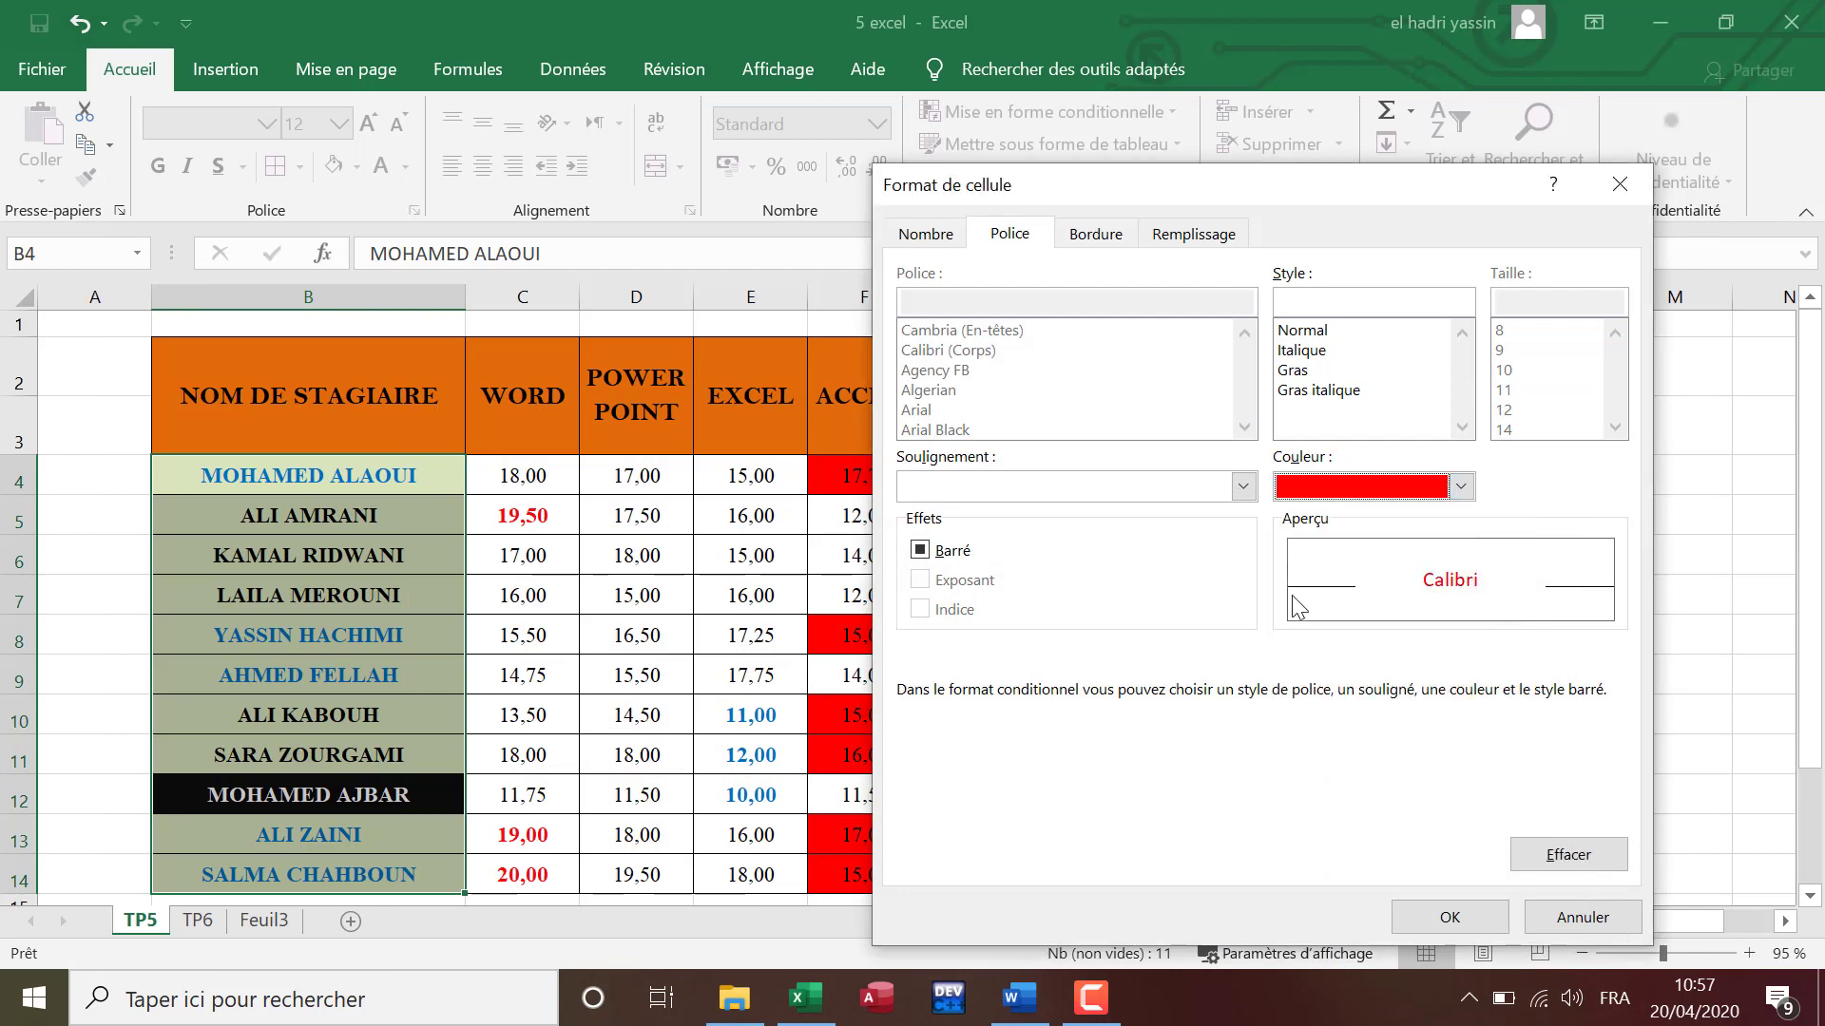
{"action": "left_click", "coordinate": [1295, 370]}
{"action": "left_click", "coordinate": [1449, 917]}
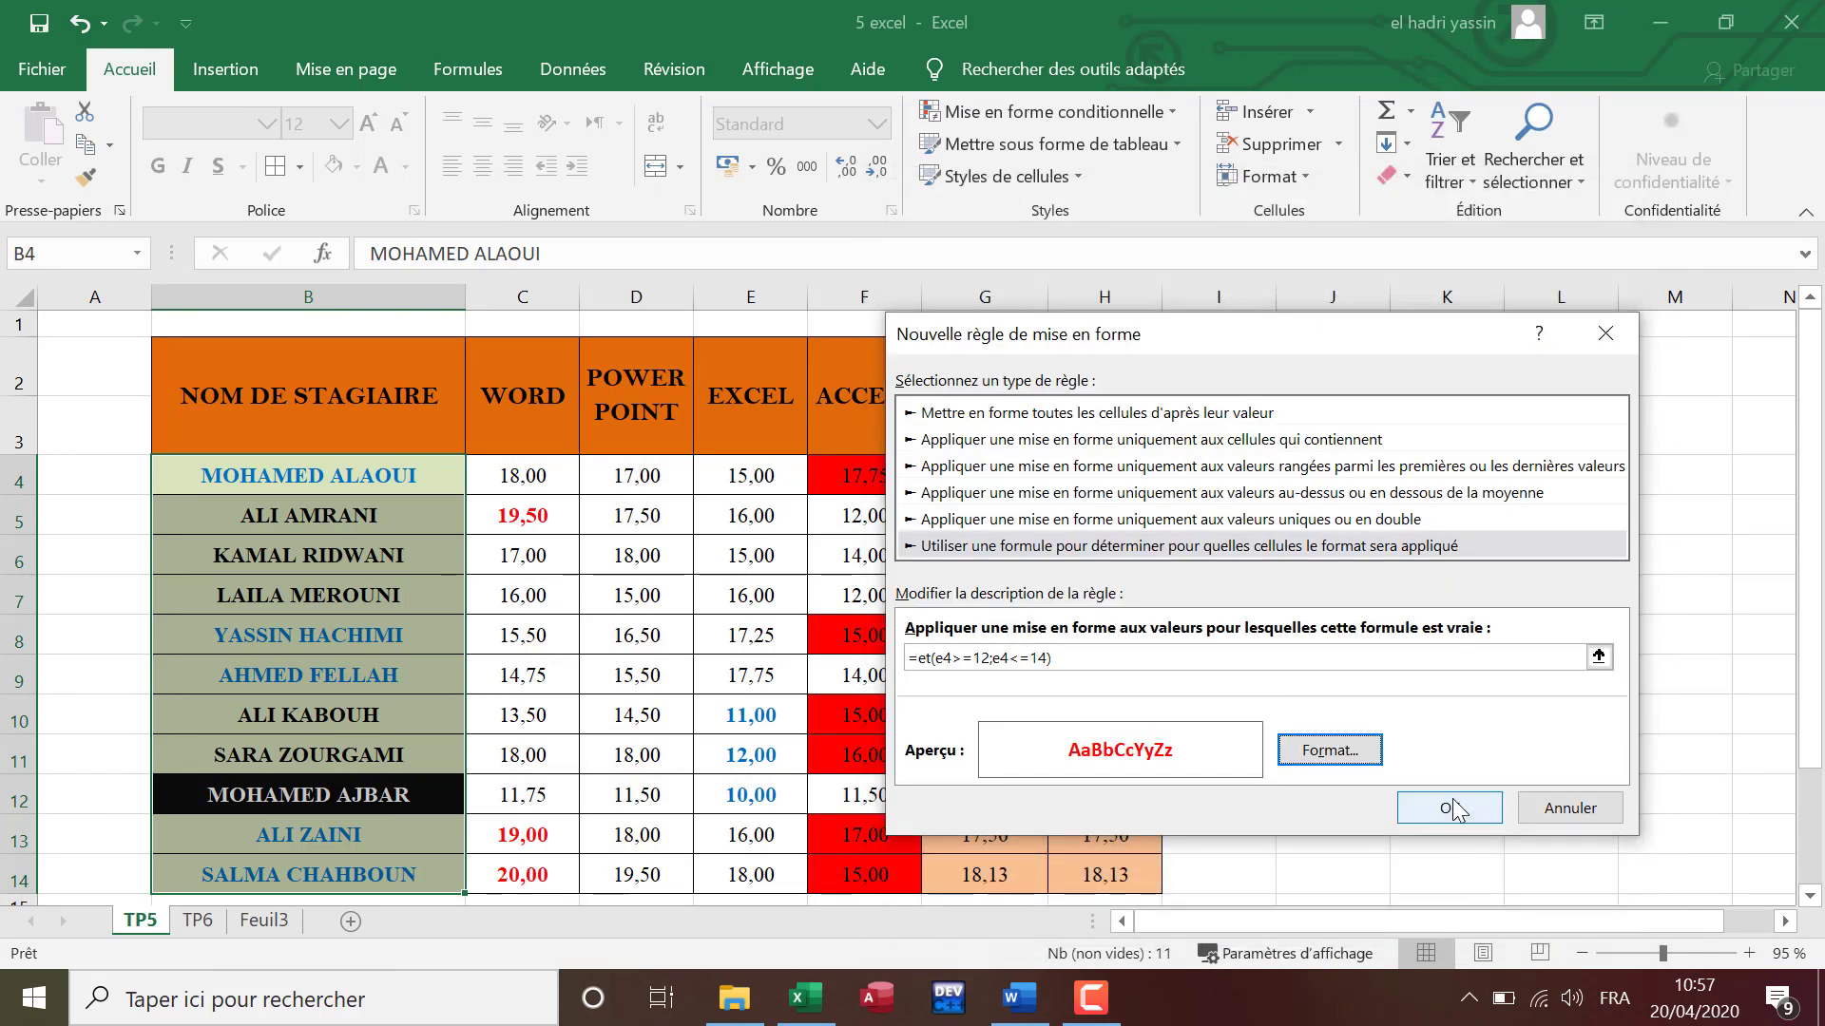
{"action": "left_click", "coordinate": [1451, 808]}
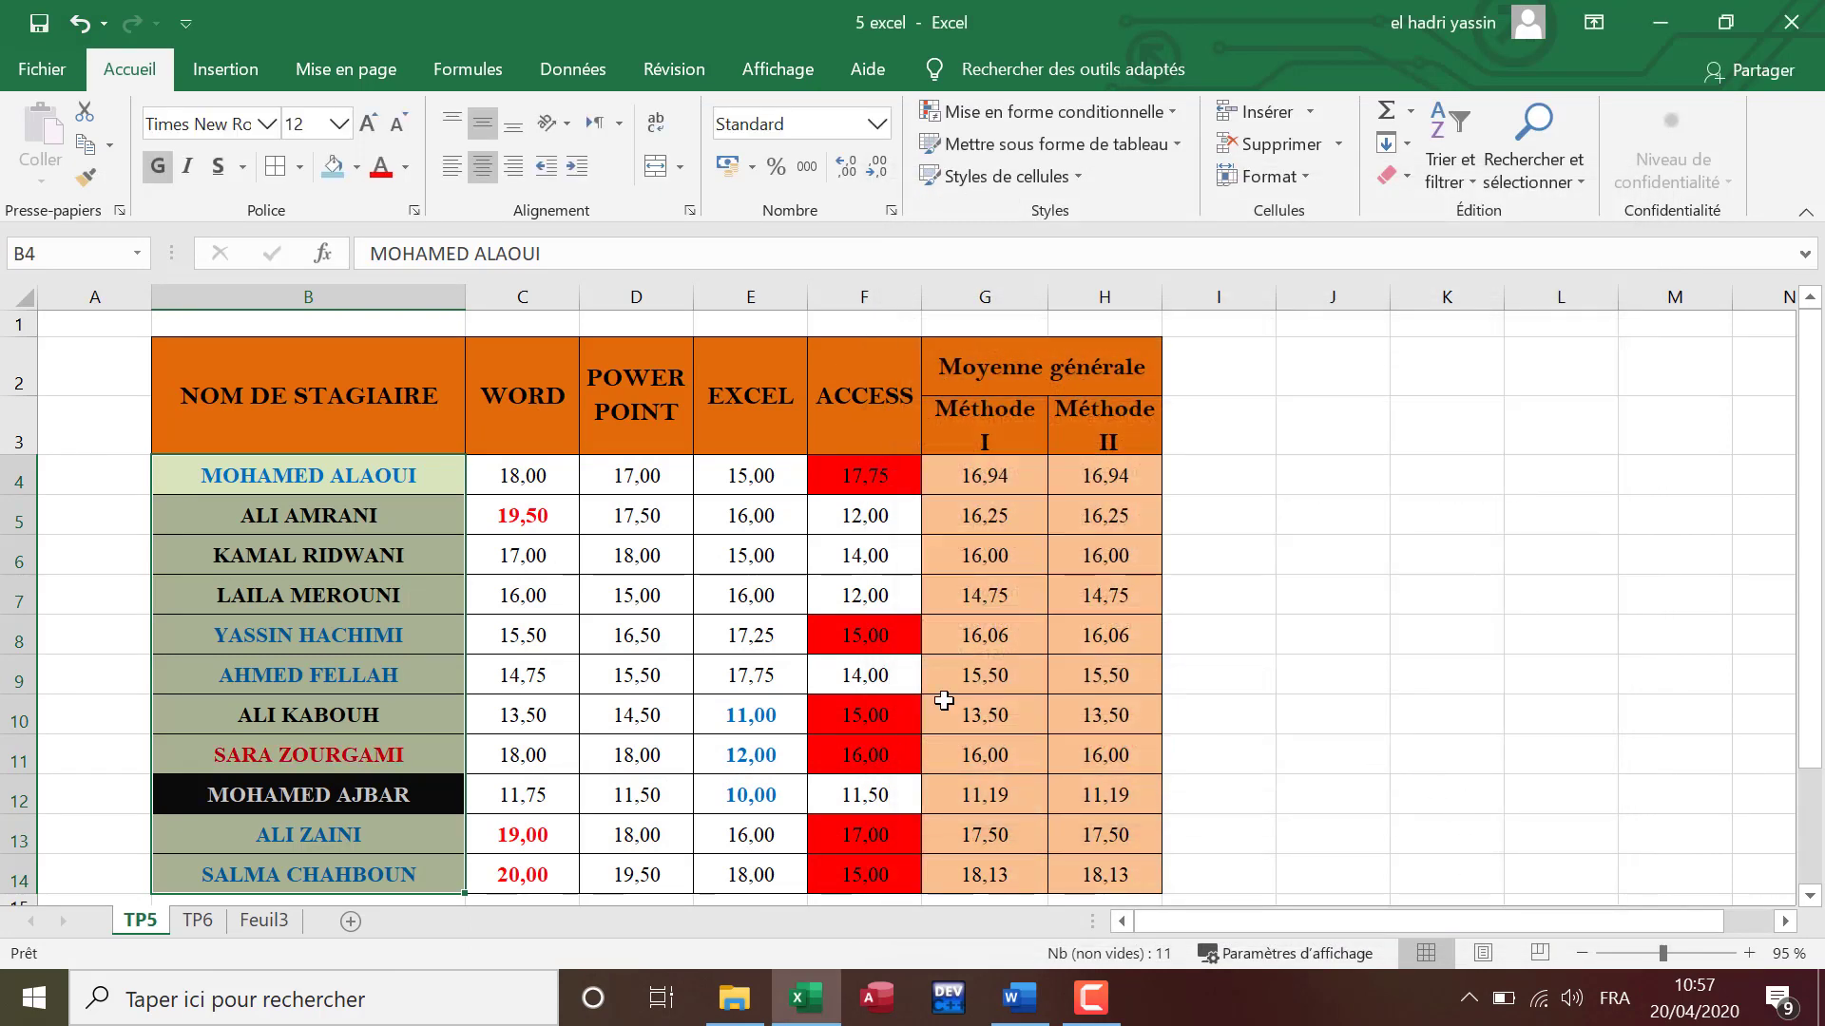
{"action": "left_click", "coordinate": [345, 758]}
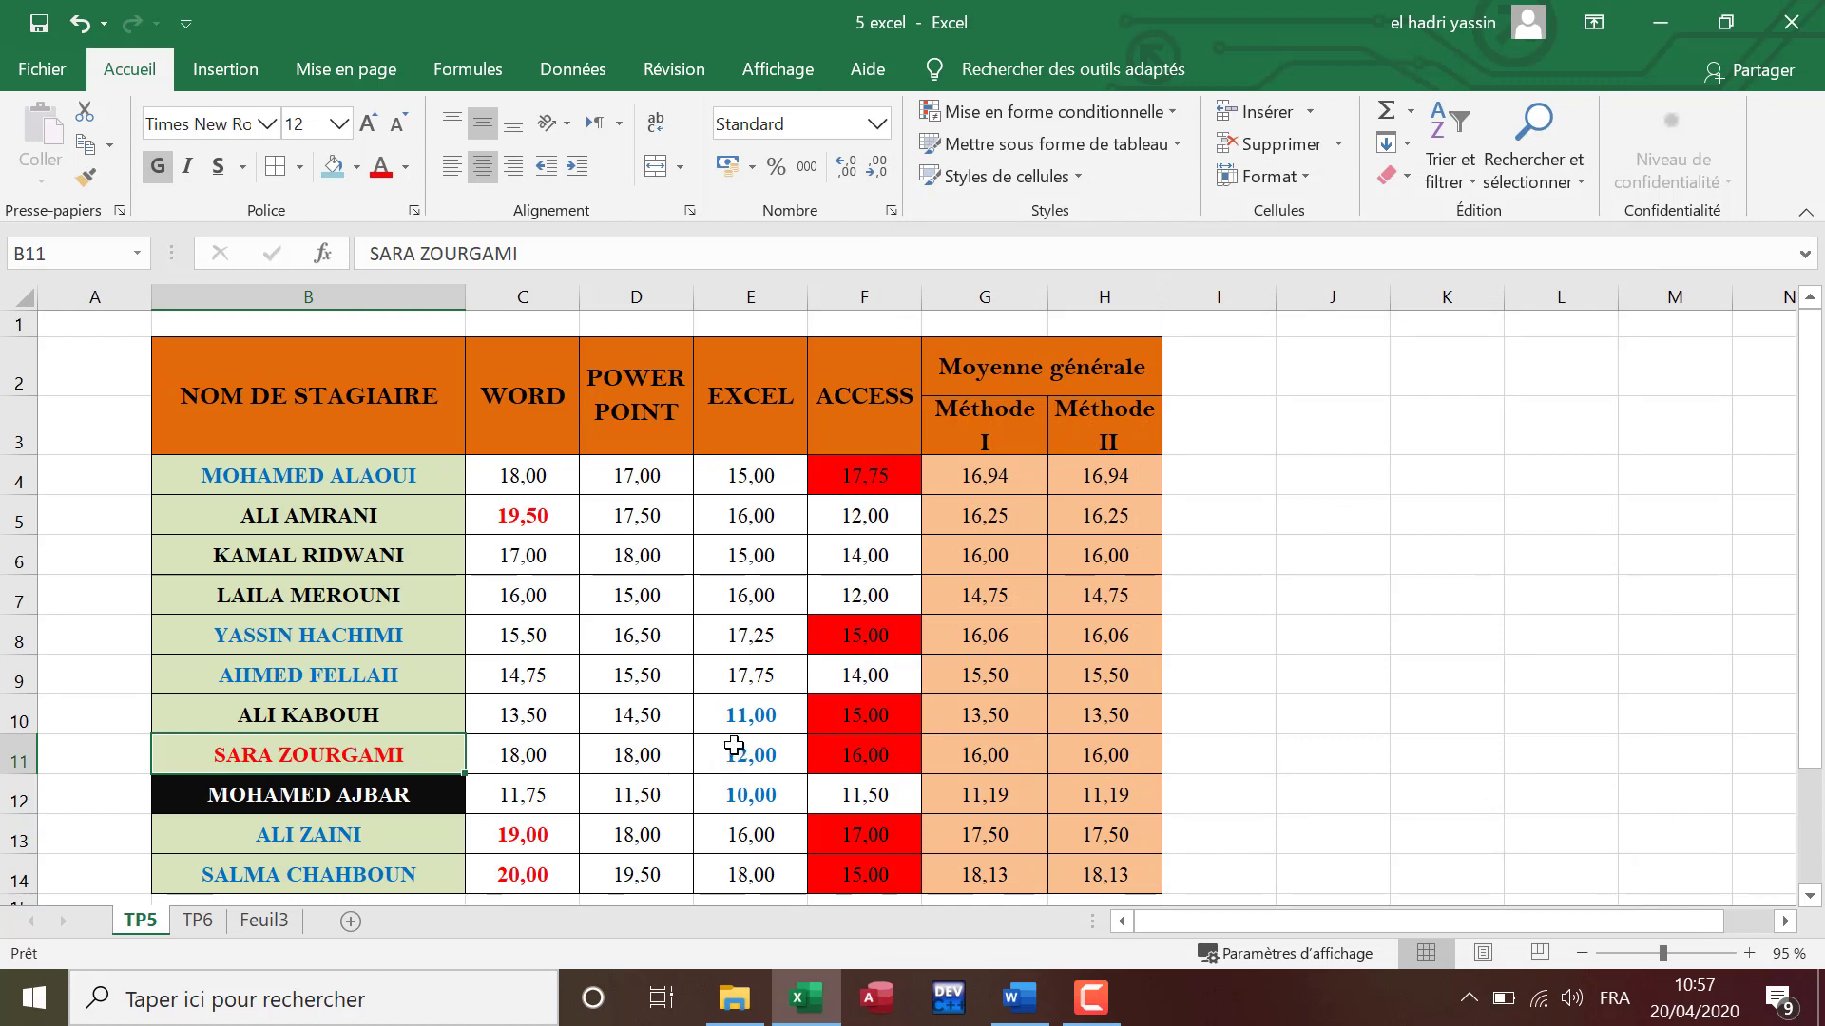
Test the rule by entering 13 in E6, then undo the change.
{"action": "left_click", "coordinate": [748, 546]}
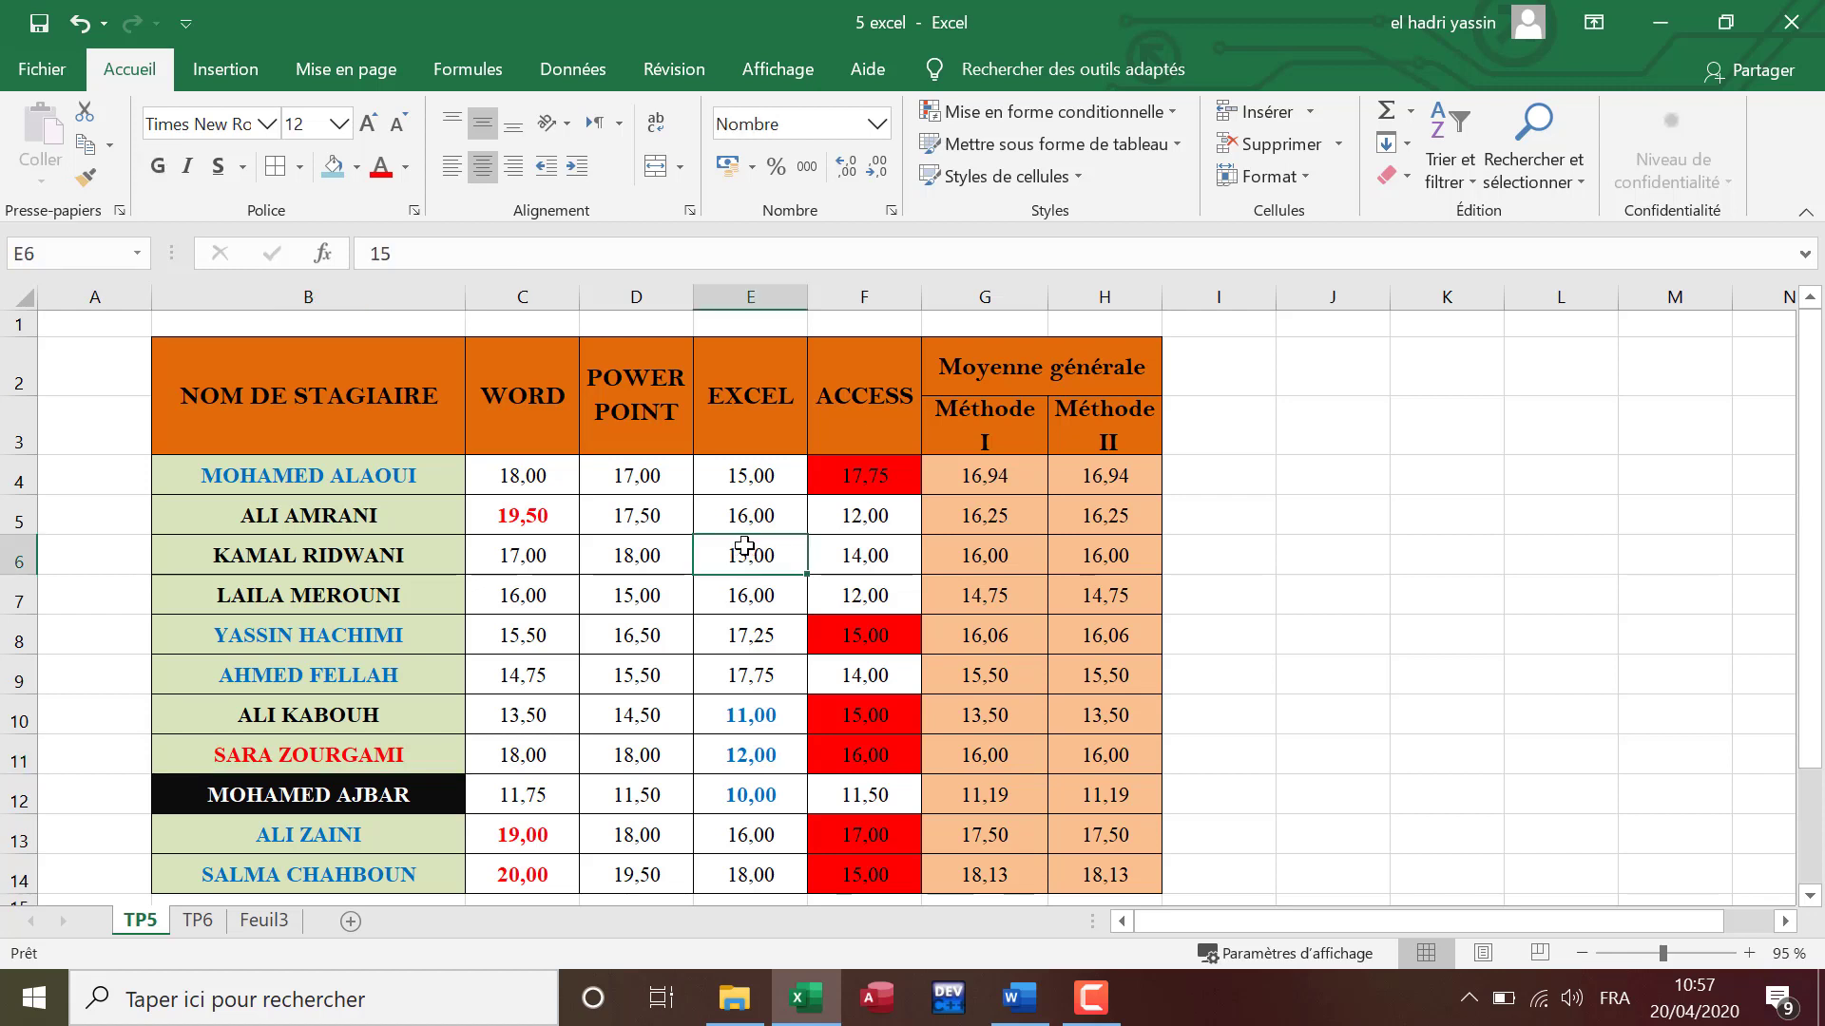
{"action": "type", "text": "13"}
{"action": "key", "text": "Return"}
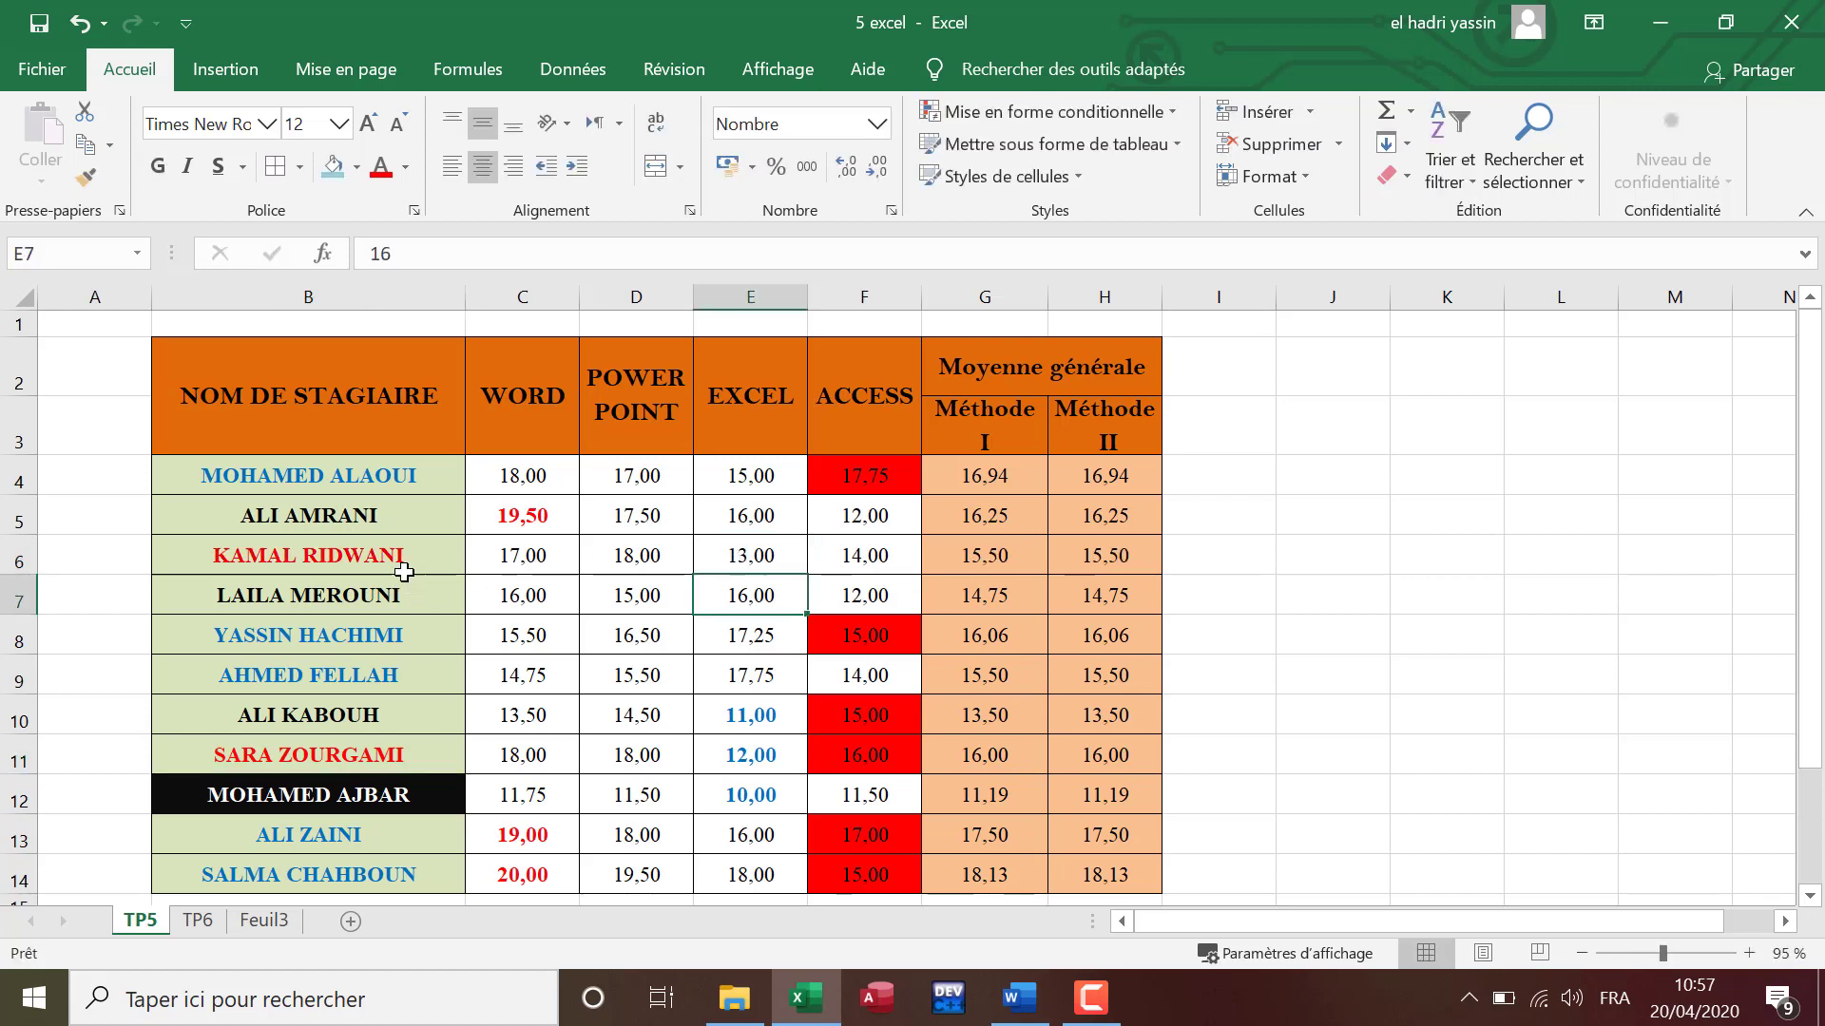
{"action": "left_click", "coordinate": [79, 23]}
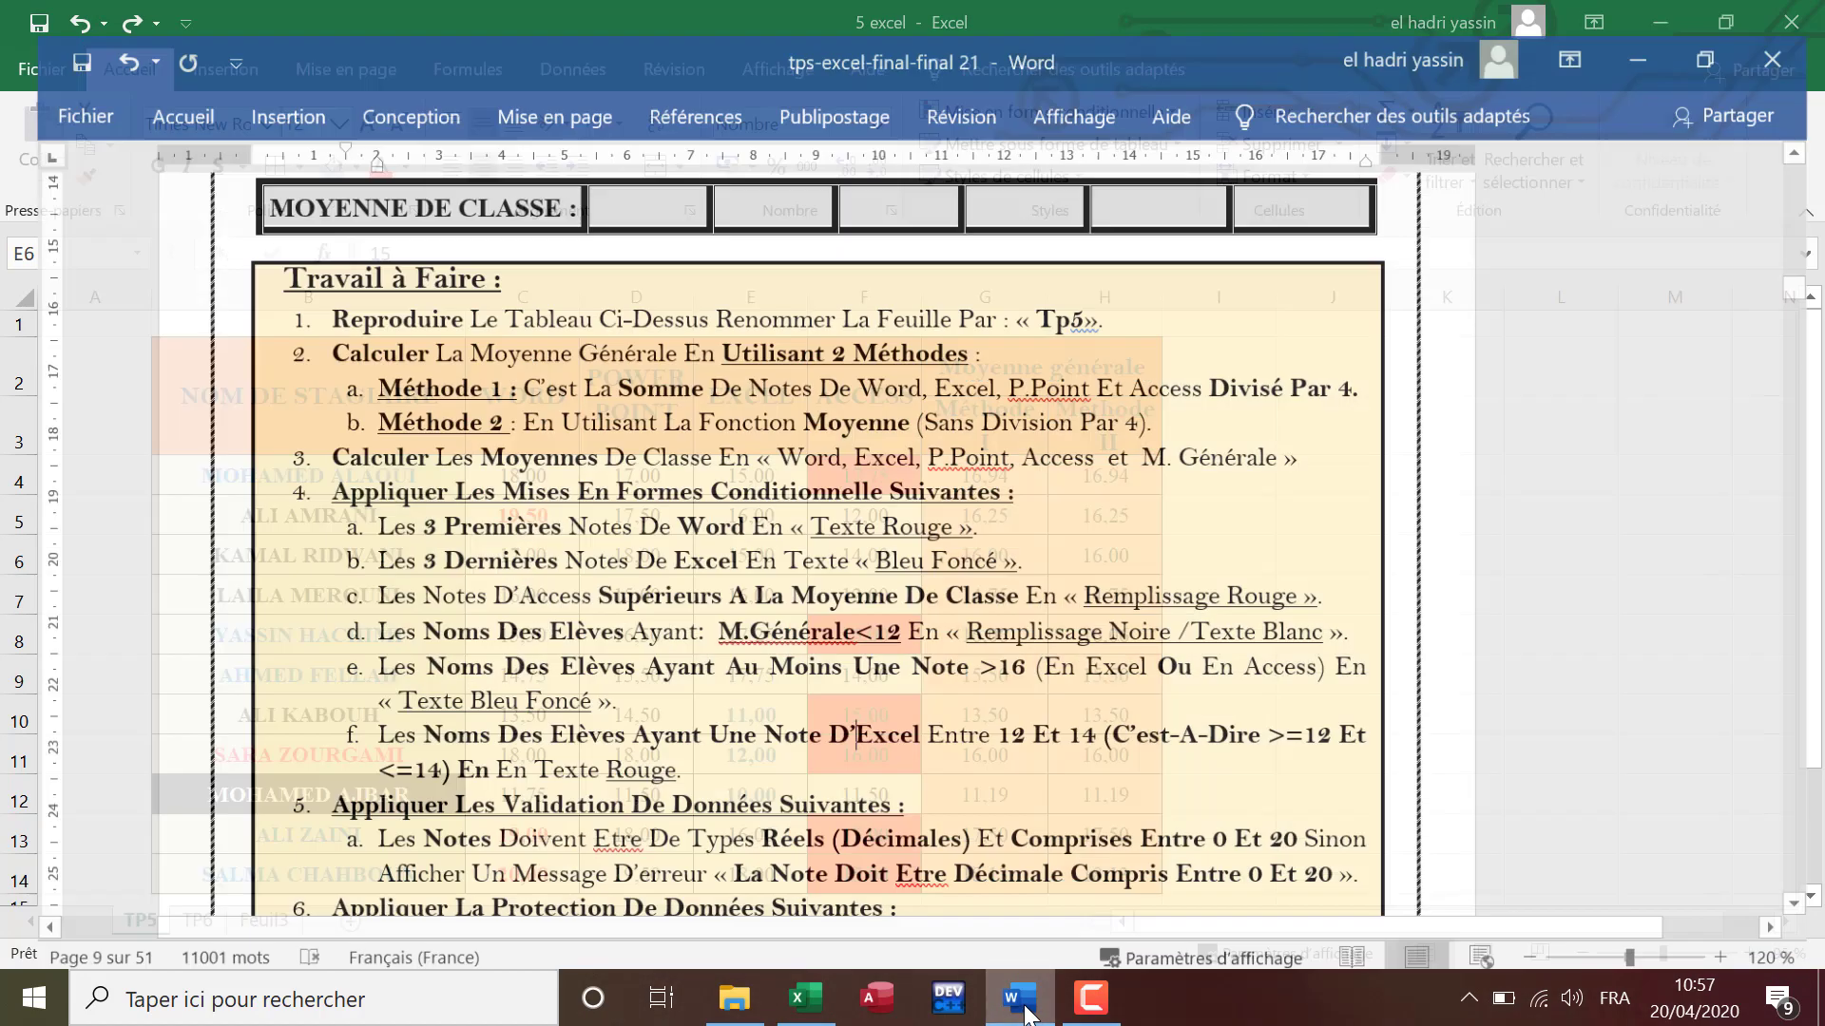
Change 'Etre' to 'être' in Word line 5a and select the error message text.
{"action": "left_click", "coordinate": [1019, 998]}
{"action": "scroll", "coordinate": [629, 673], "scroll_direction": "down", "scroll_amount": 1}
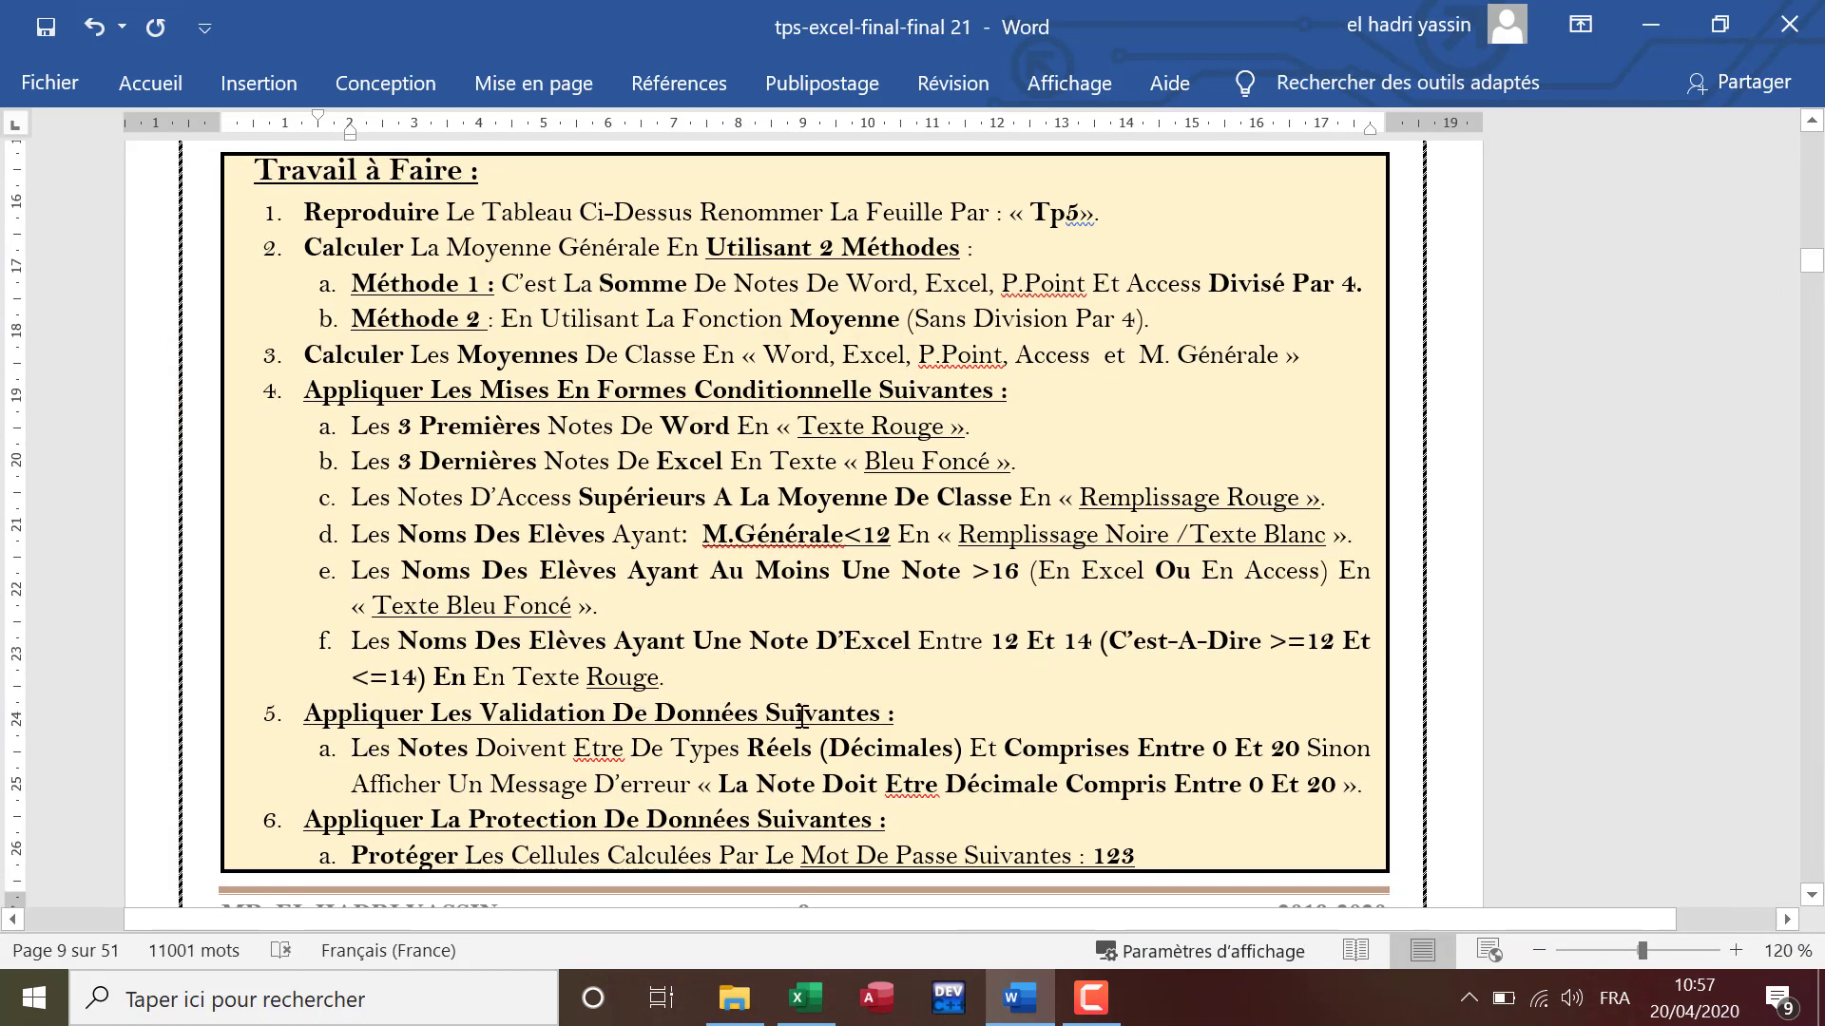
{"action": "left_click", "coordinate": [593, 750]}
{"action": "key", "text": "BackSpace"}
{"action": "type", "text": "^r"}
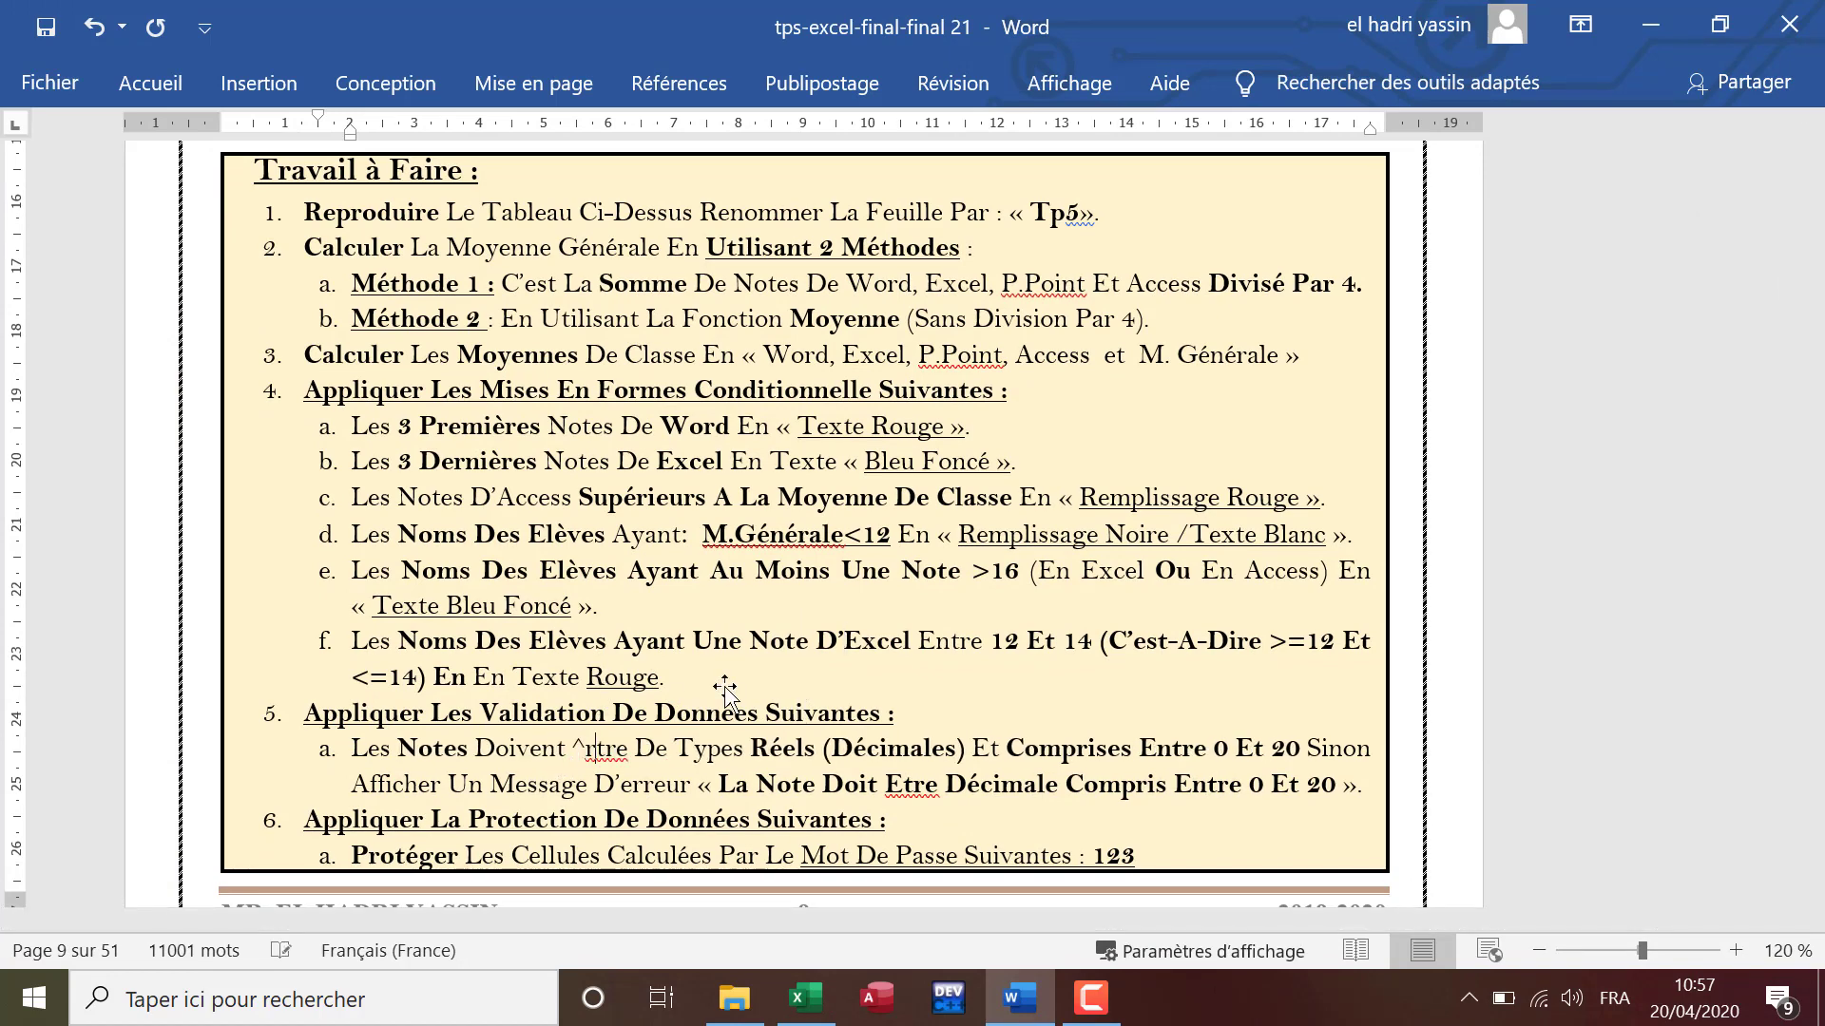
{"action": "type", "text": "e"}
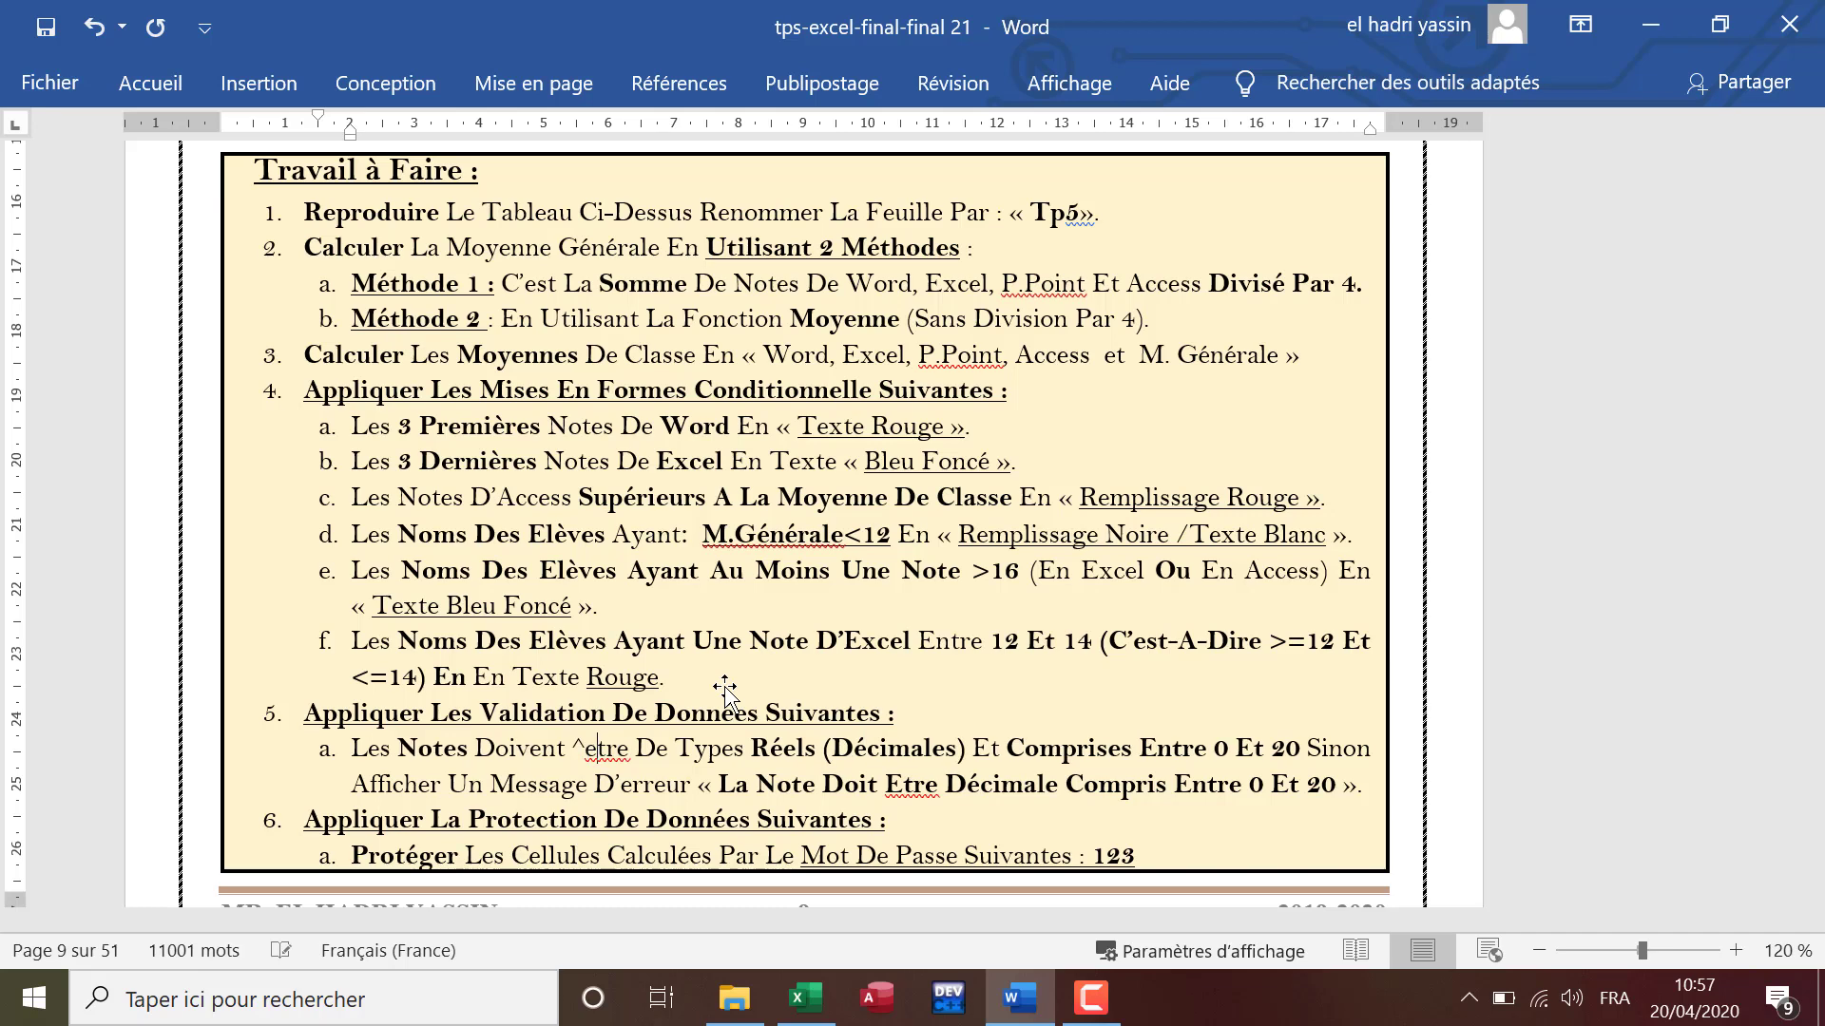
{"action": "key", "text": "BackSpace"}
{"action": "key", "text": "BackSpace"}
{"action": "type", "text": "ê"}
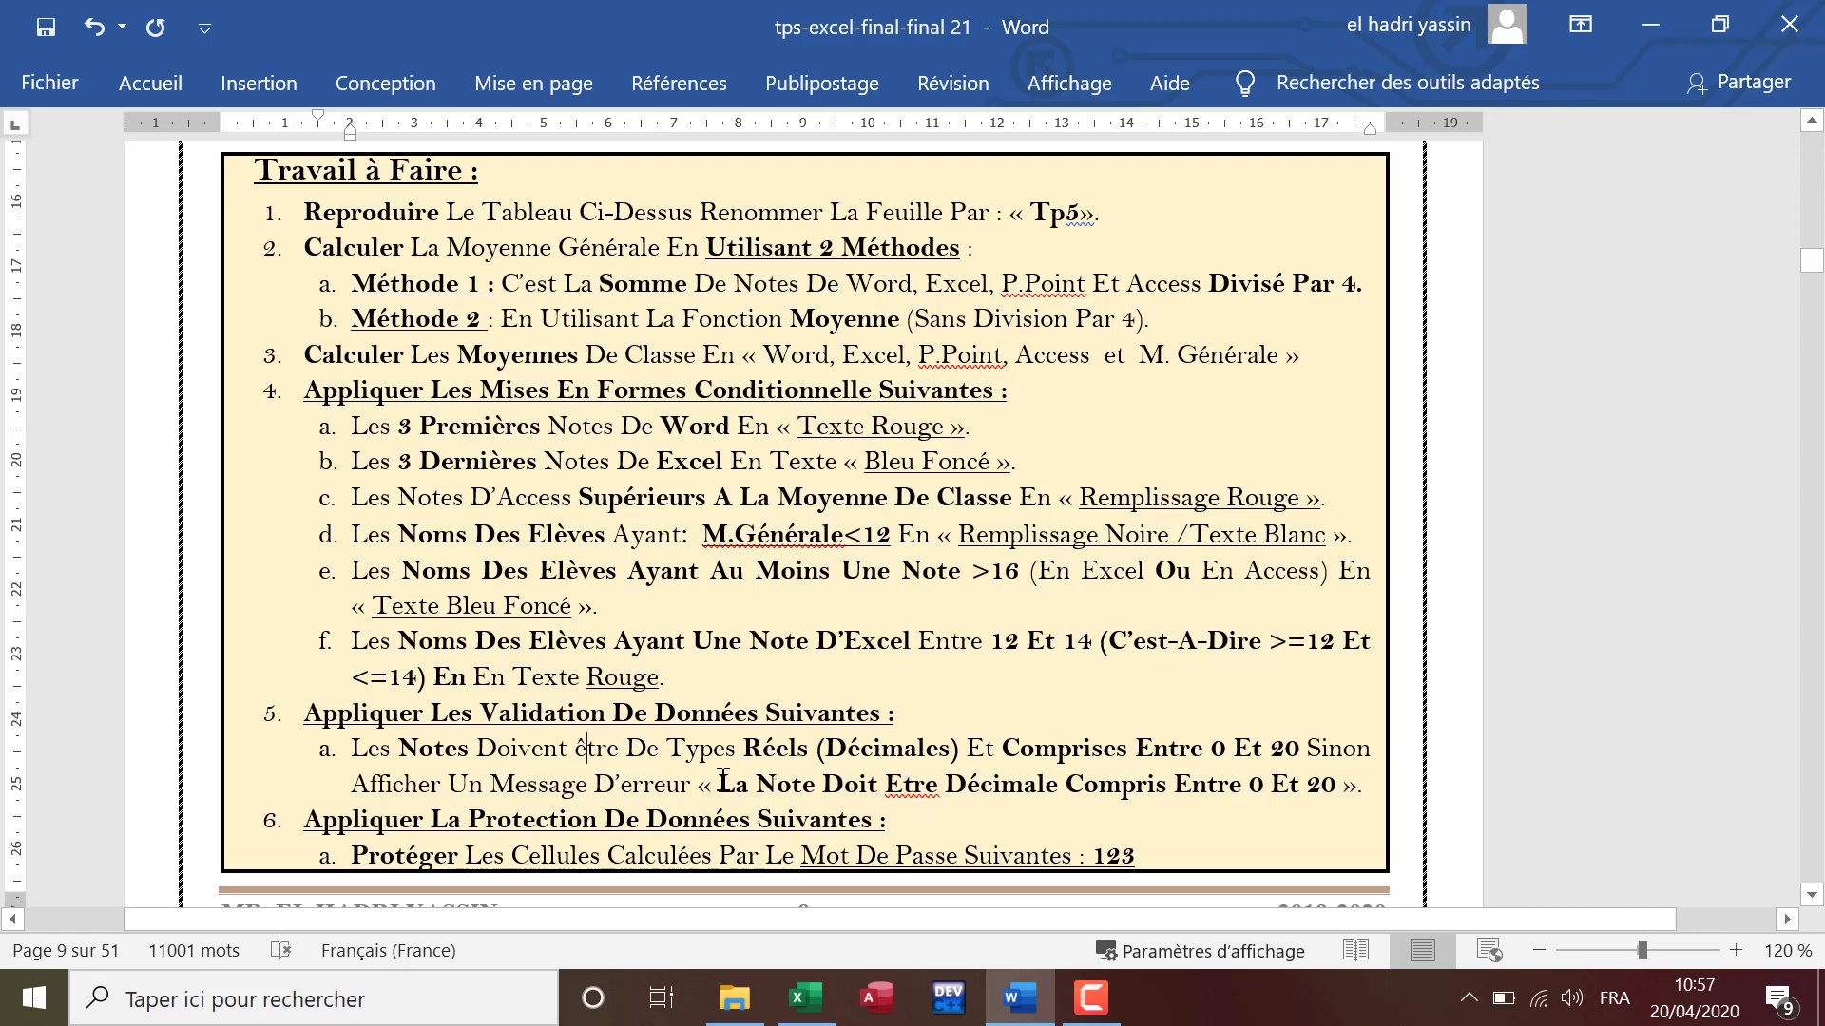
{"action": "left_click_drag", "start_coordinate": [719, 785], "coordinate": [1340, 789]}
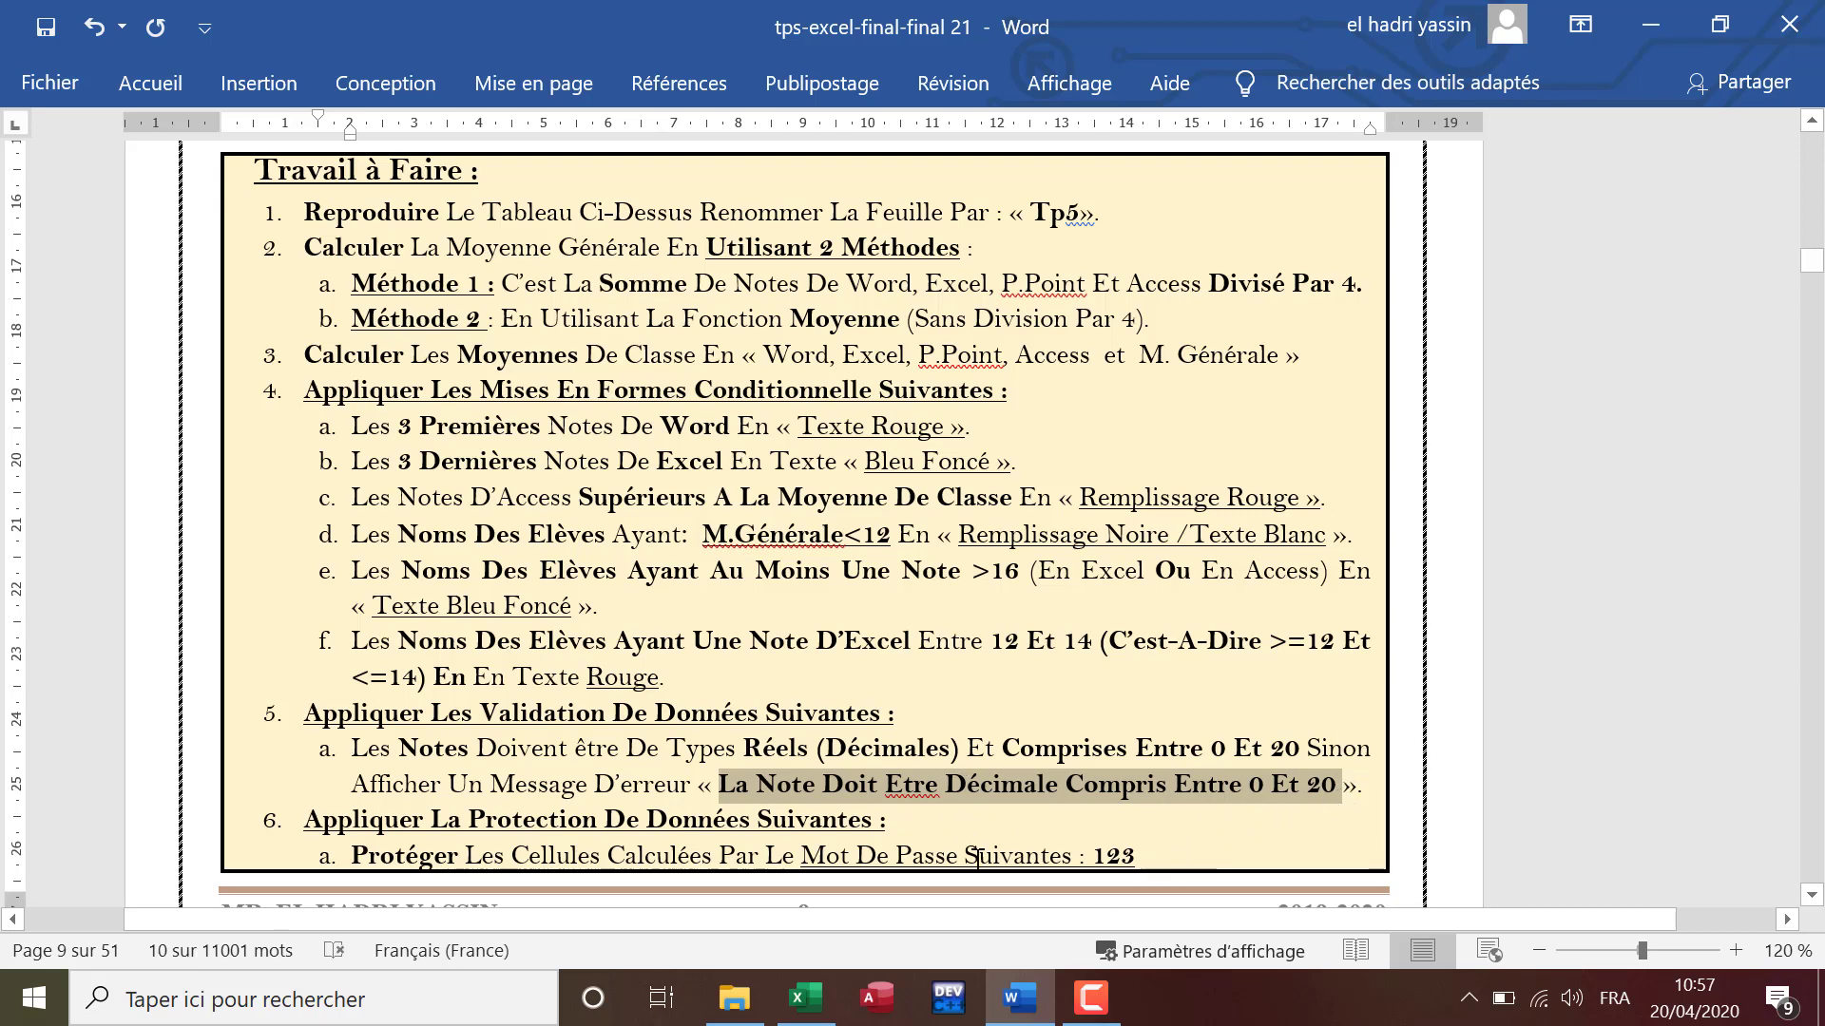
{"action": "left_click", "coordinate": [1091, 998]}
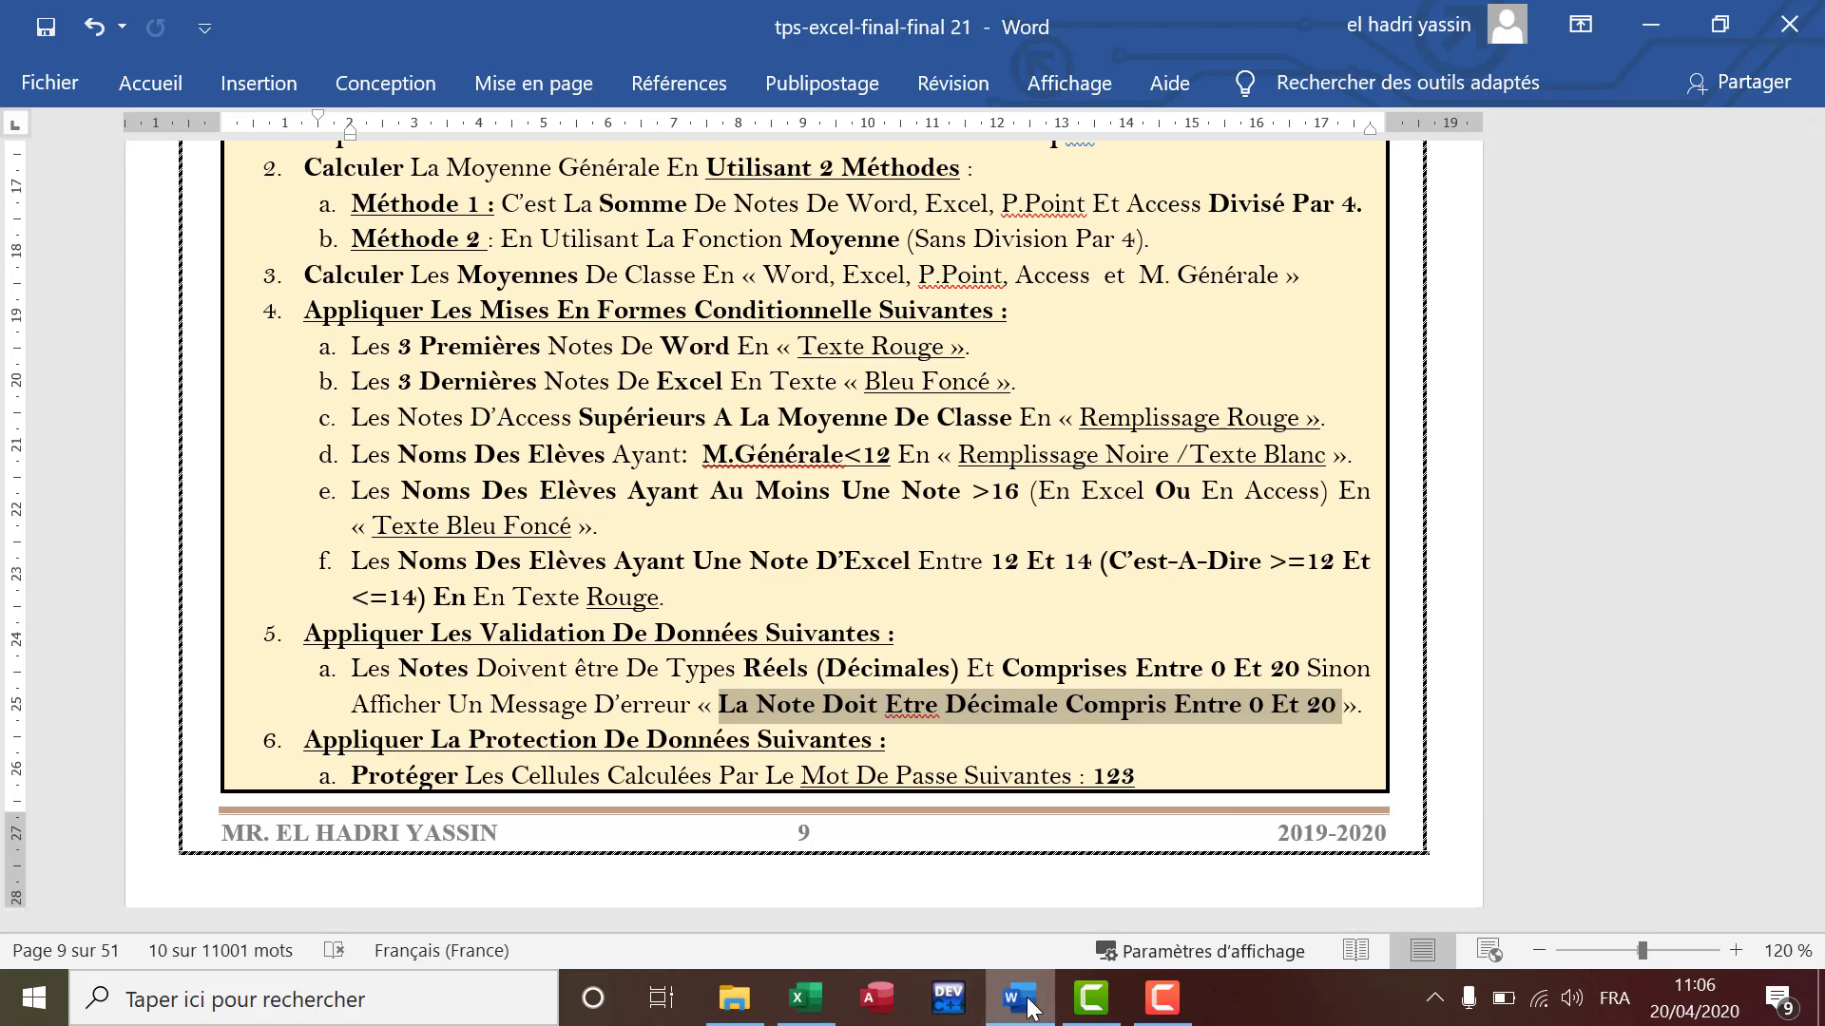
Select the grades C4:F14 and clear their existing data validation.
{"action": "left_click", "coordinate": [806, 998]}
{"action": "scroll", "coordinate": [721, 496], "scroll_direction": "up", "scroll_amount": 2}
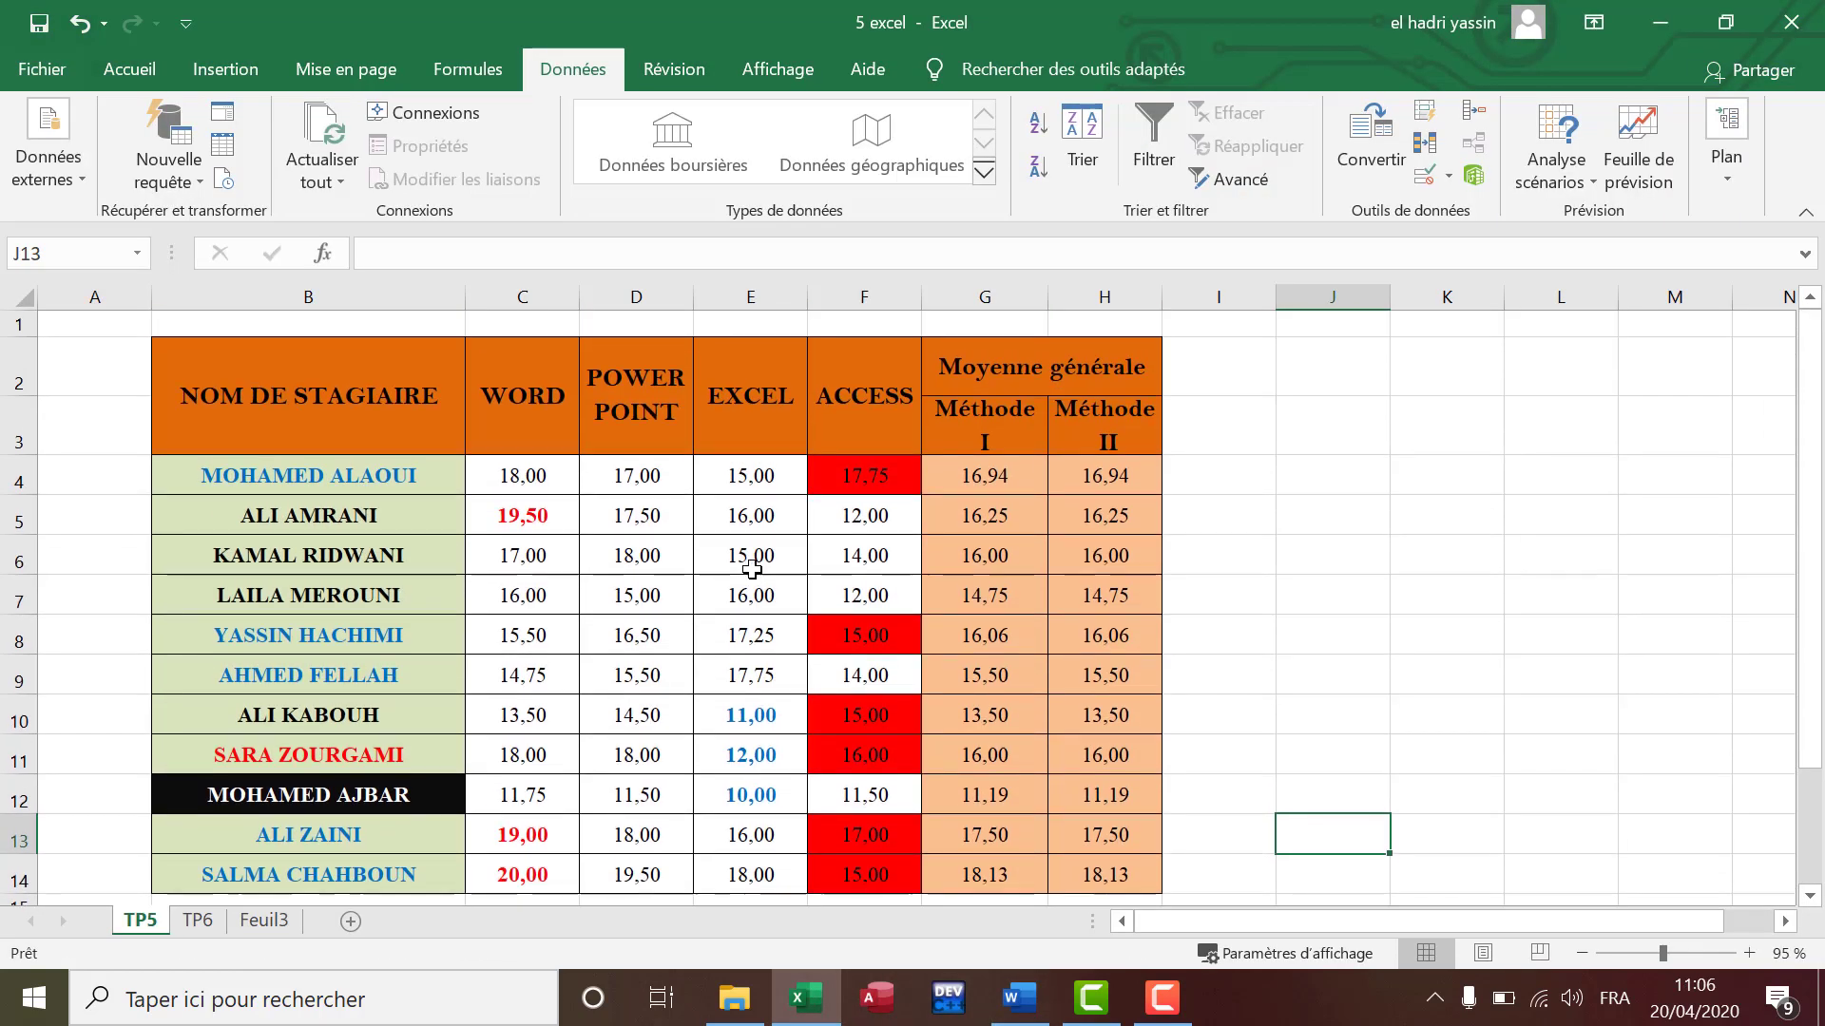
{"action": "scroll", "coordinate": [720, 496], "scroll_direction": "down", "scroll_amount": 2}
{"action": "left_click_drag", "start_coordinate": [528, 334], "coordinate": [890, 729]}
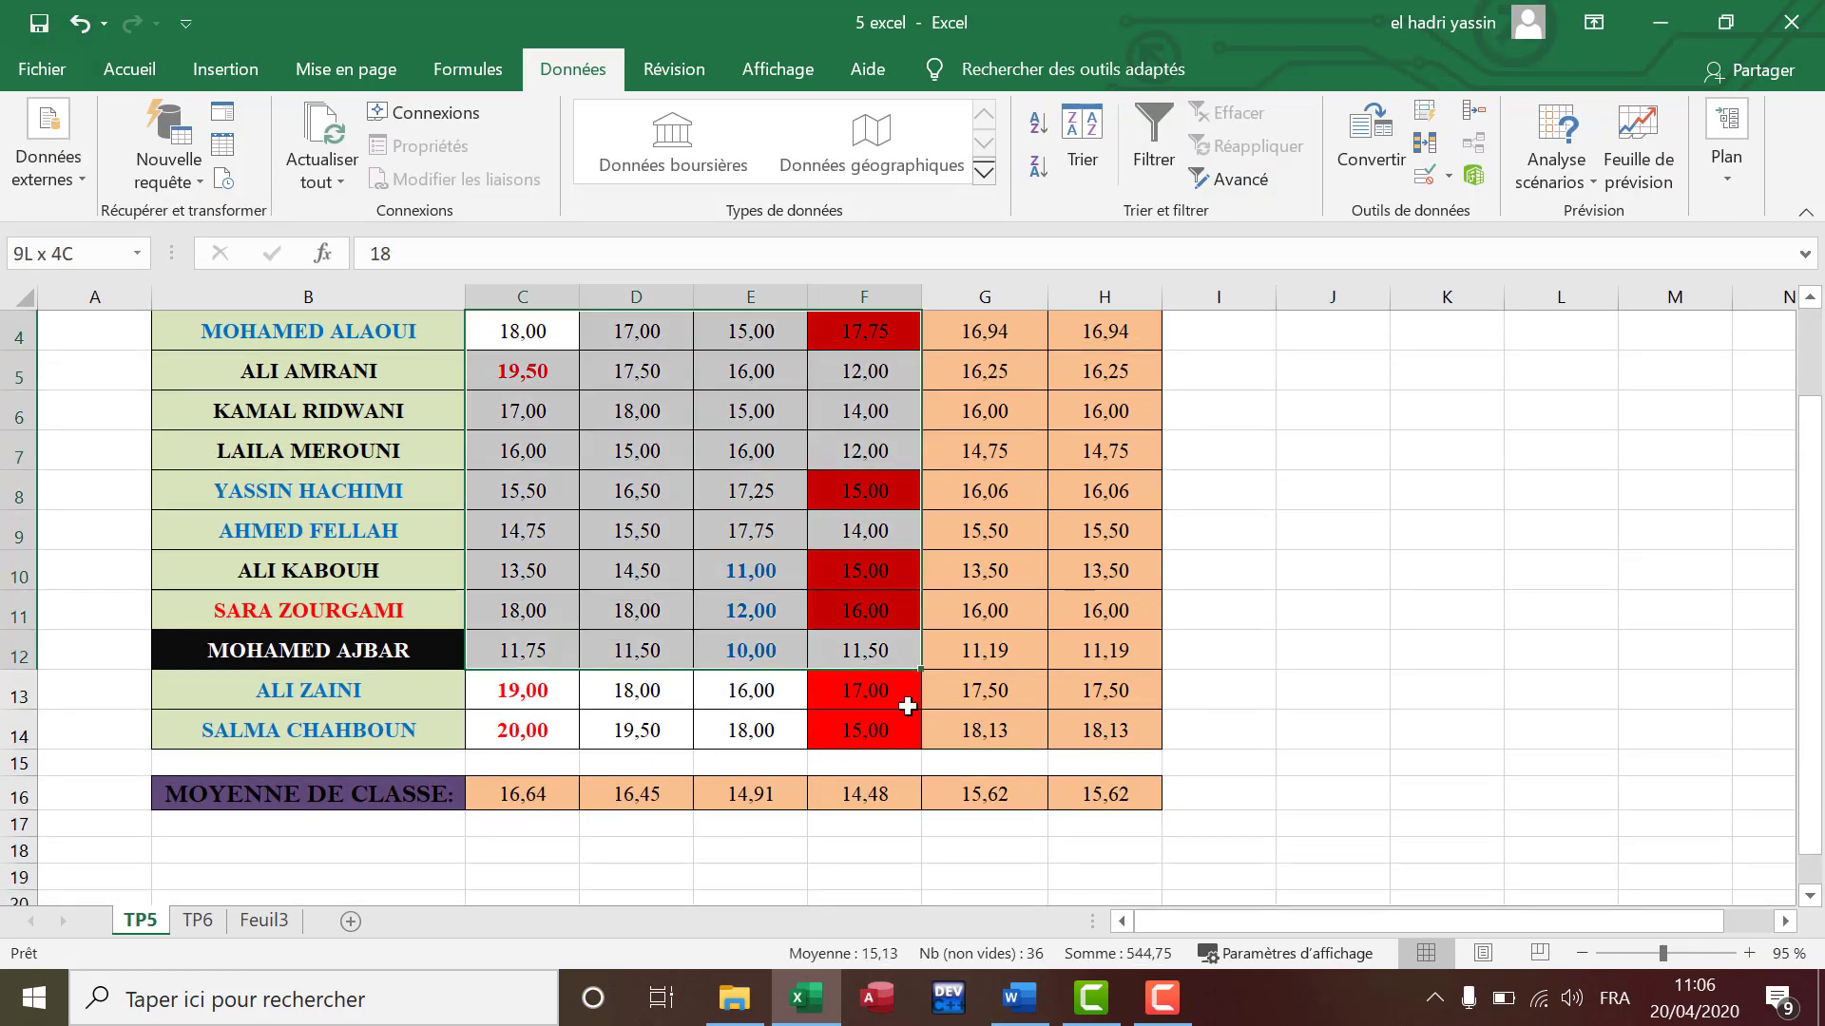
{"action": "scroll", "coordinate": [890, 729], "scroll_direction": "up", "scroll_amount": 1}
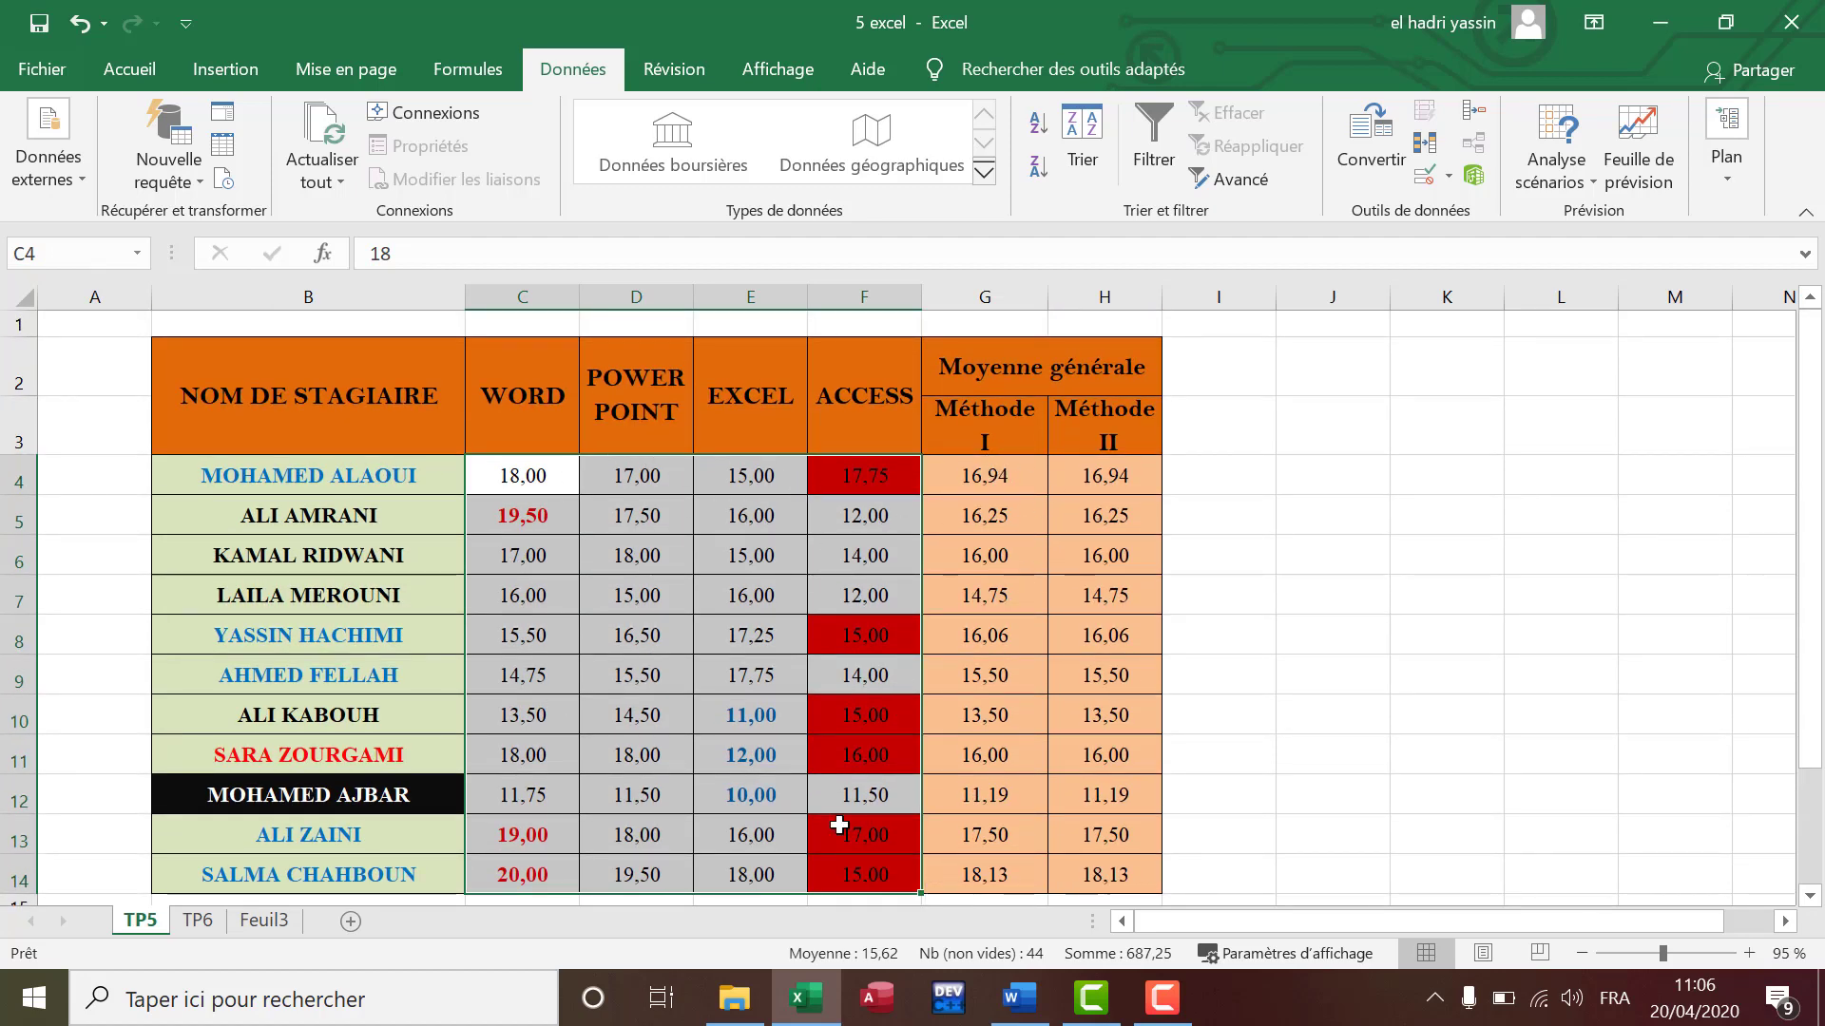
{"action": "scroll", "coordinate": [856, 653], "scroll_direction": "down", "scroll_amount": 1}
{"action": "scroll", "coordinate": [856, 653], "scroll_direction": "down", "scroll_amount": 1}
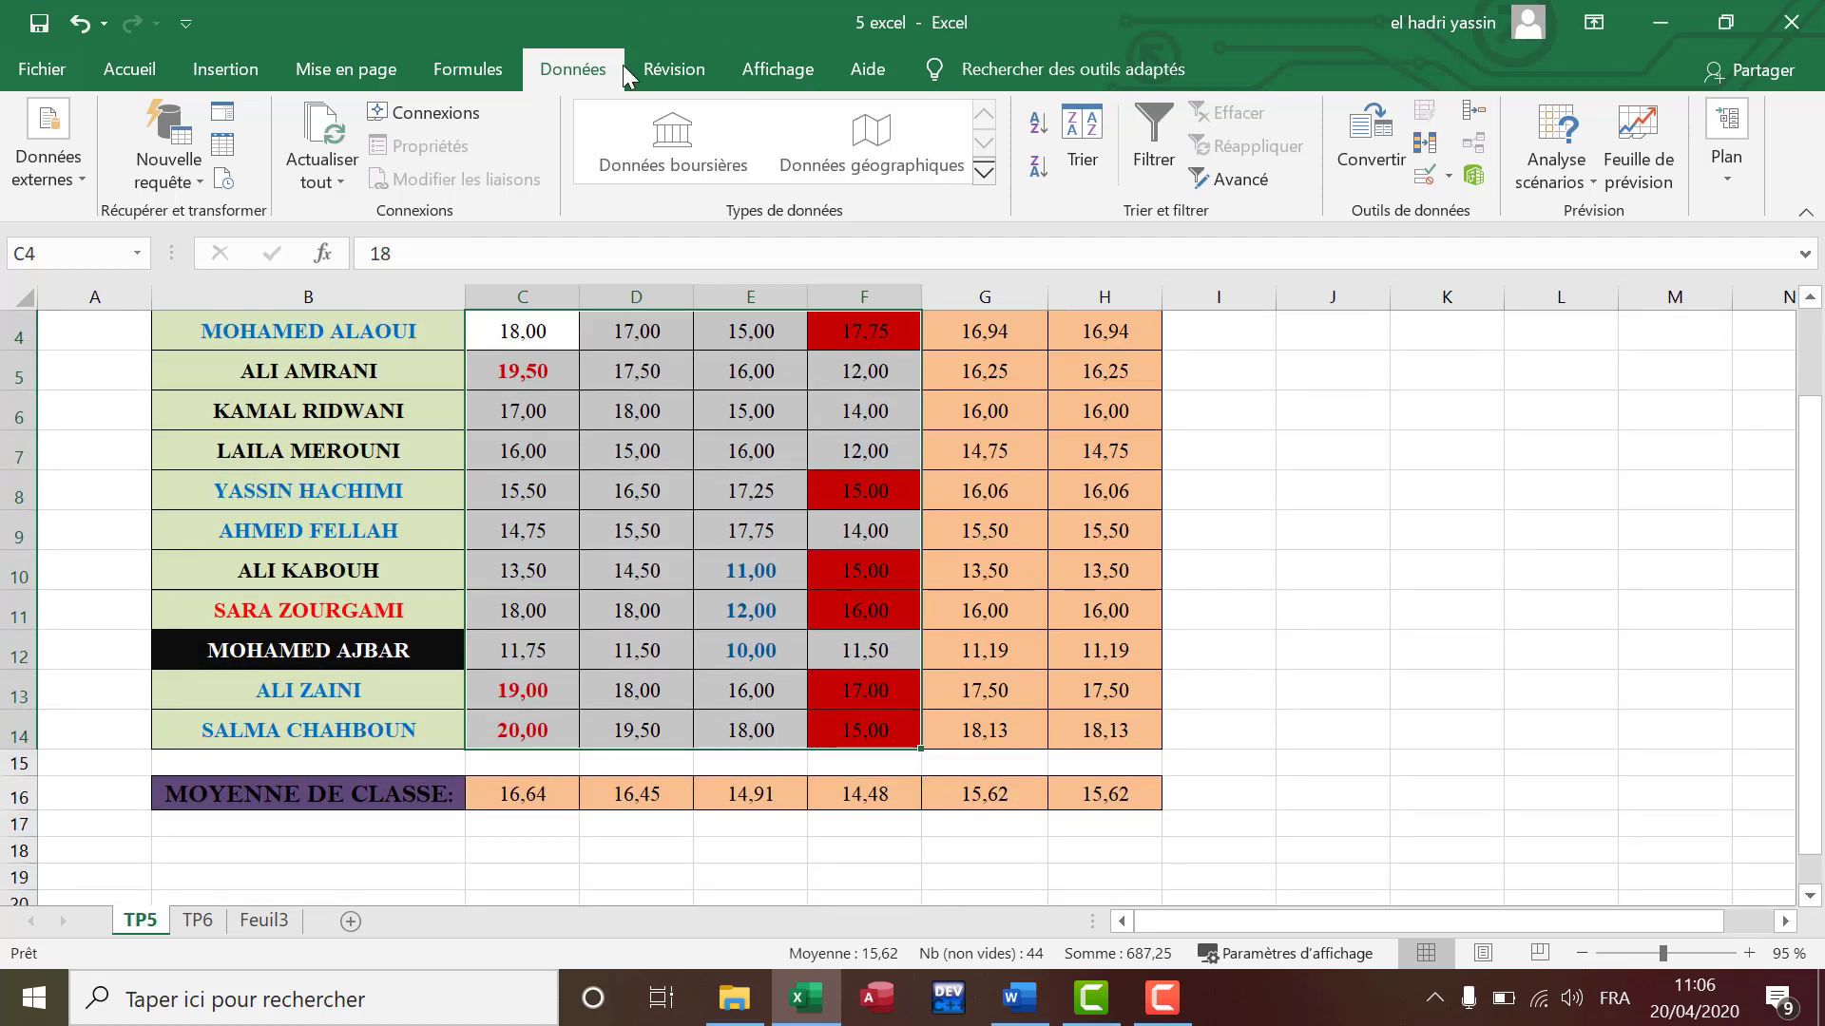
{"action": "left_click", "coordinate": [1425, 175]}
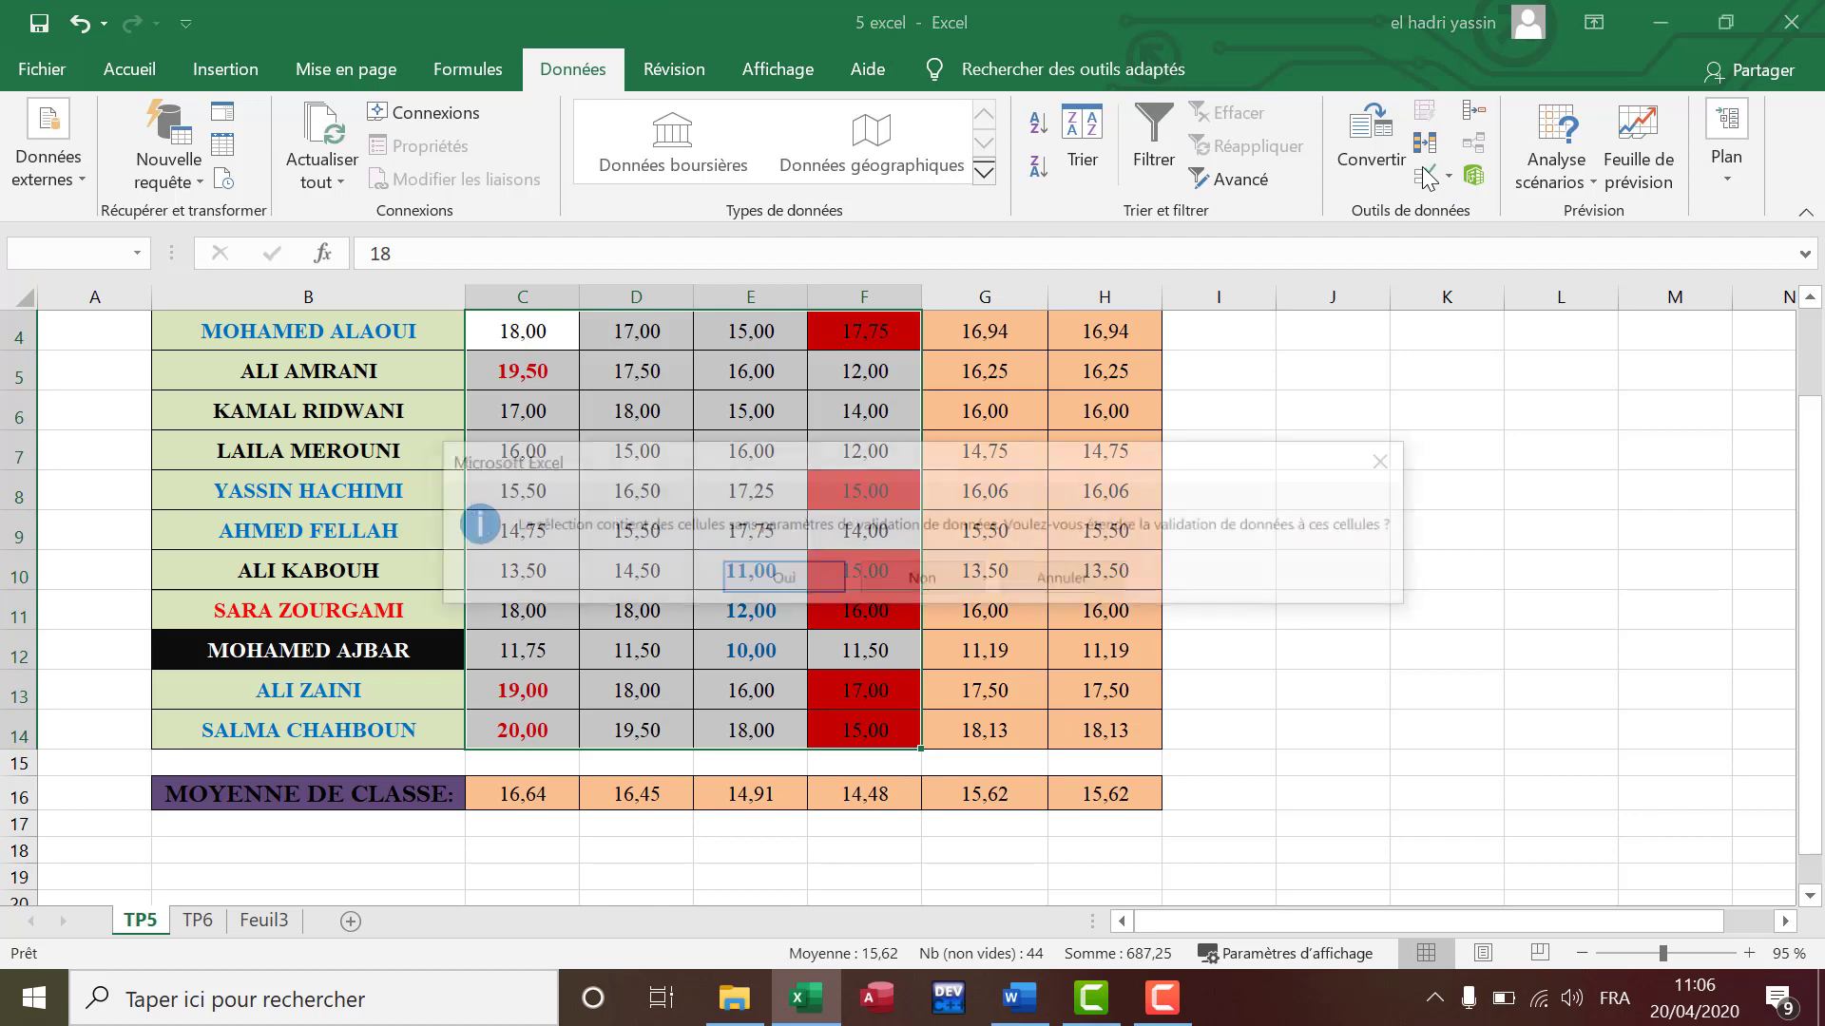
{"action": "left_click", "coordinate": [795, 581]}
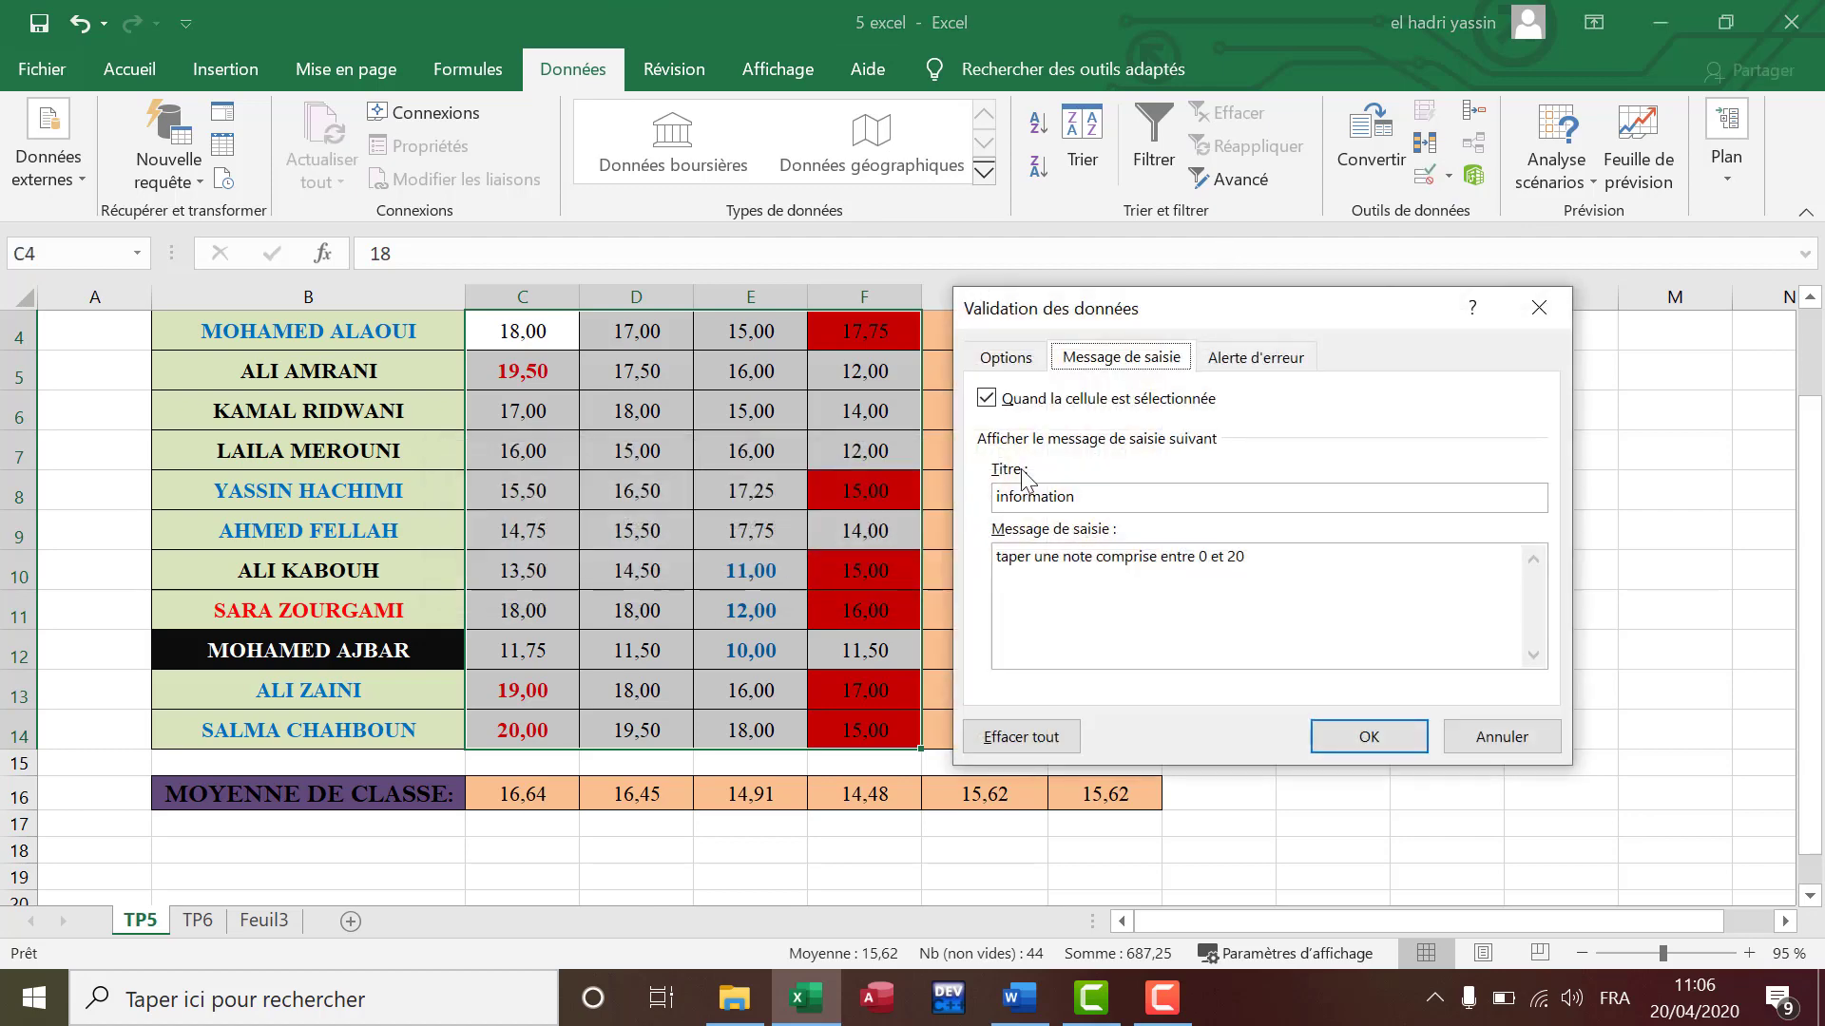
{"action": "left_click", "coordinate": [995, 359]}
{"action": "left_click", "coordinate": [1009, 736]}
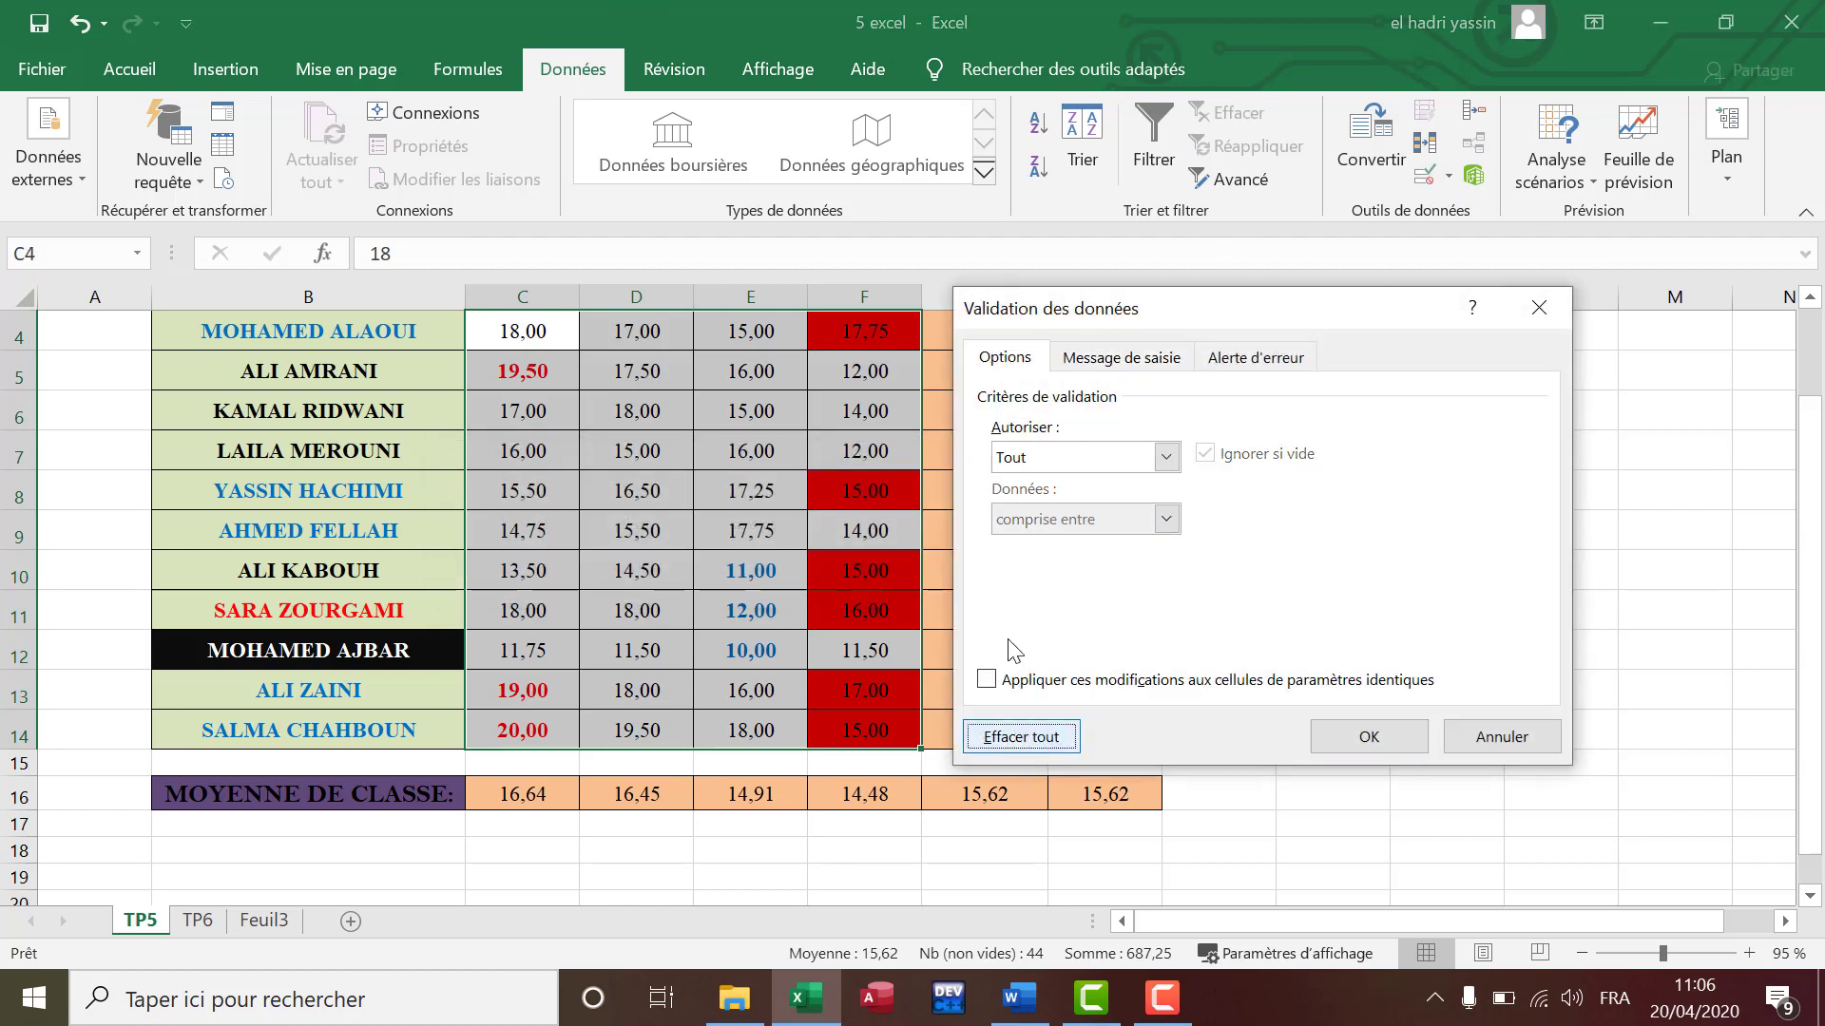
Allow only decimal values between 0 and 20.
{"action": "left_click", "coordinate": [1167, 458]}
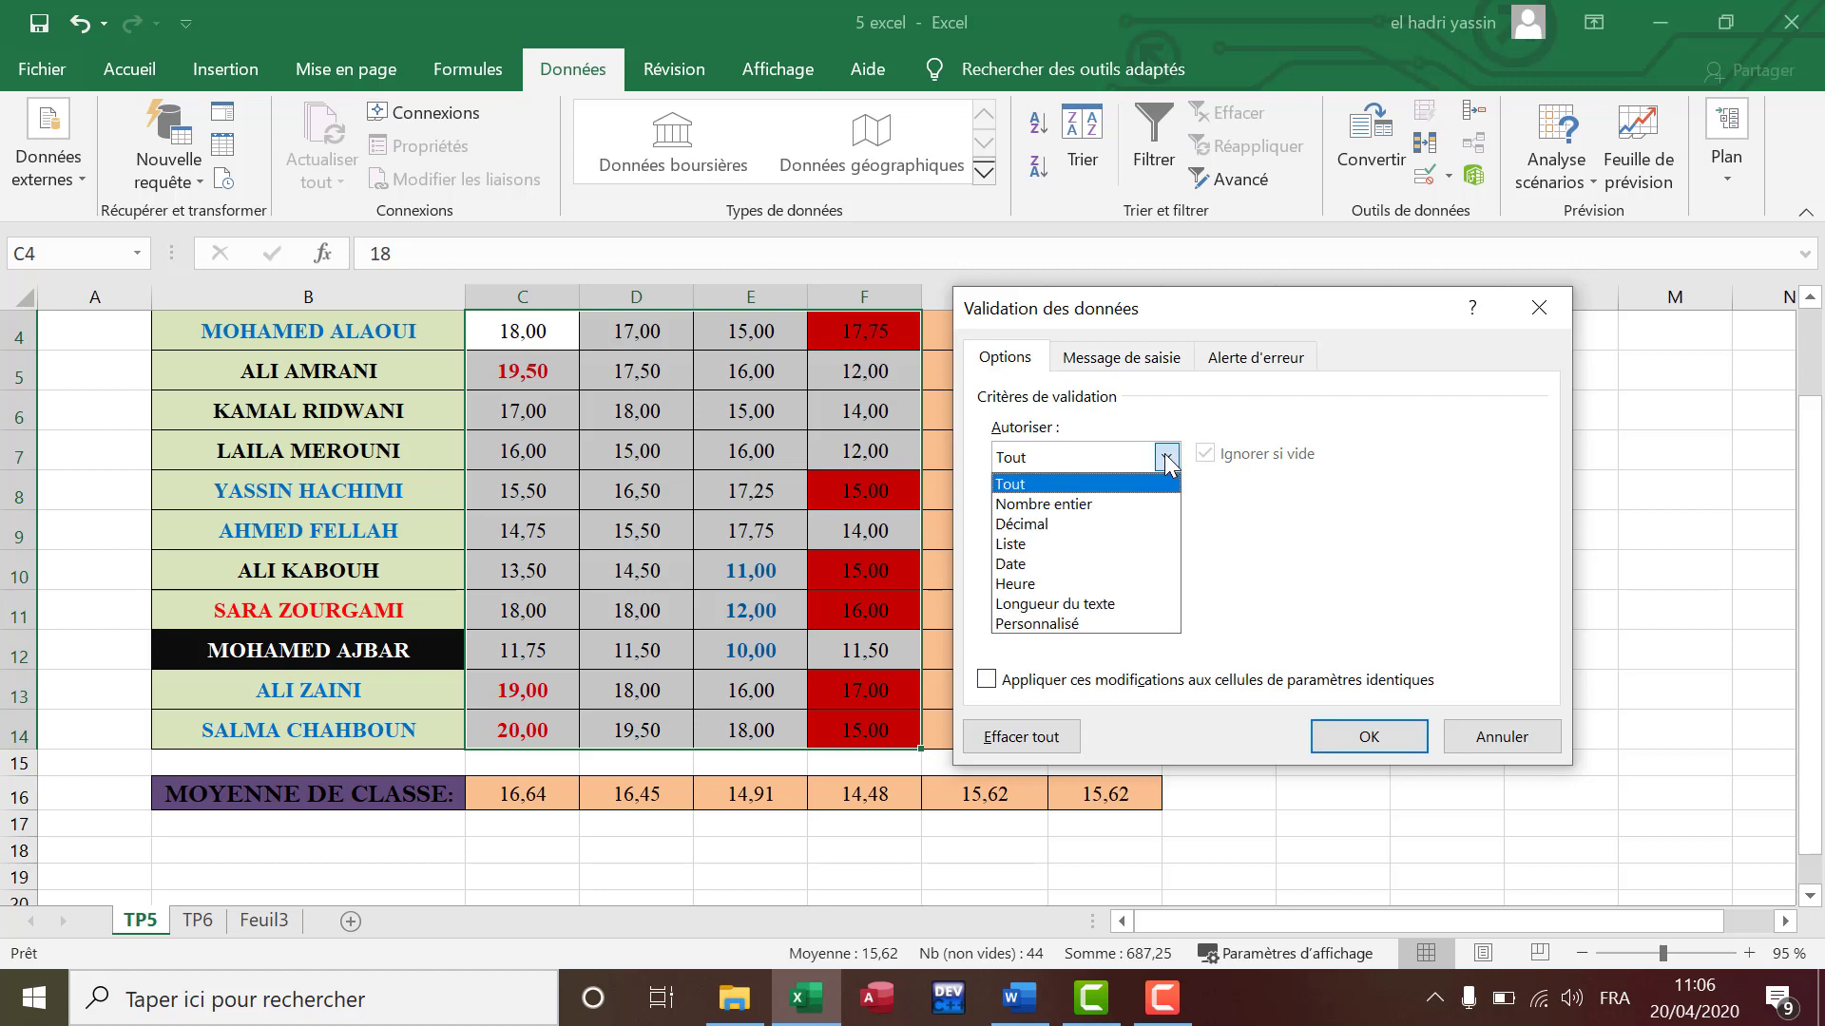
{"action": "left_click", "coordinate": [1040, 532]}
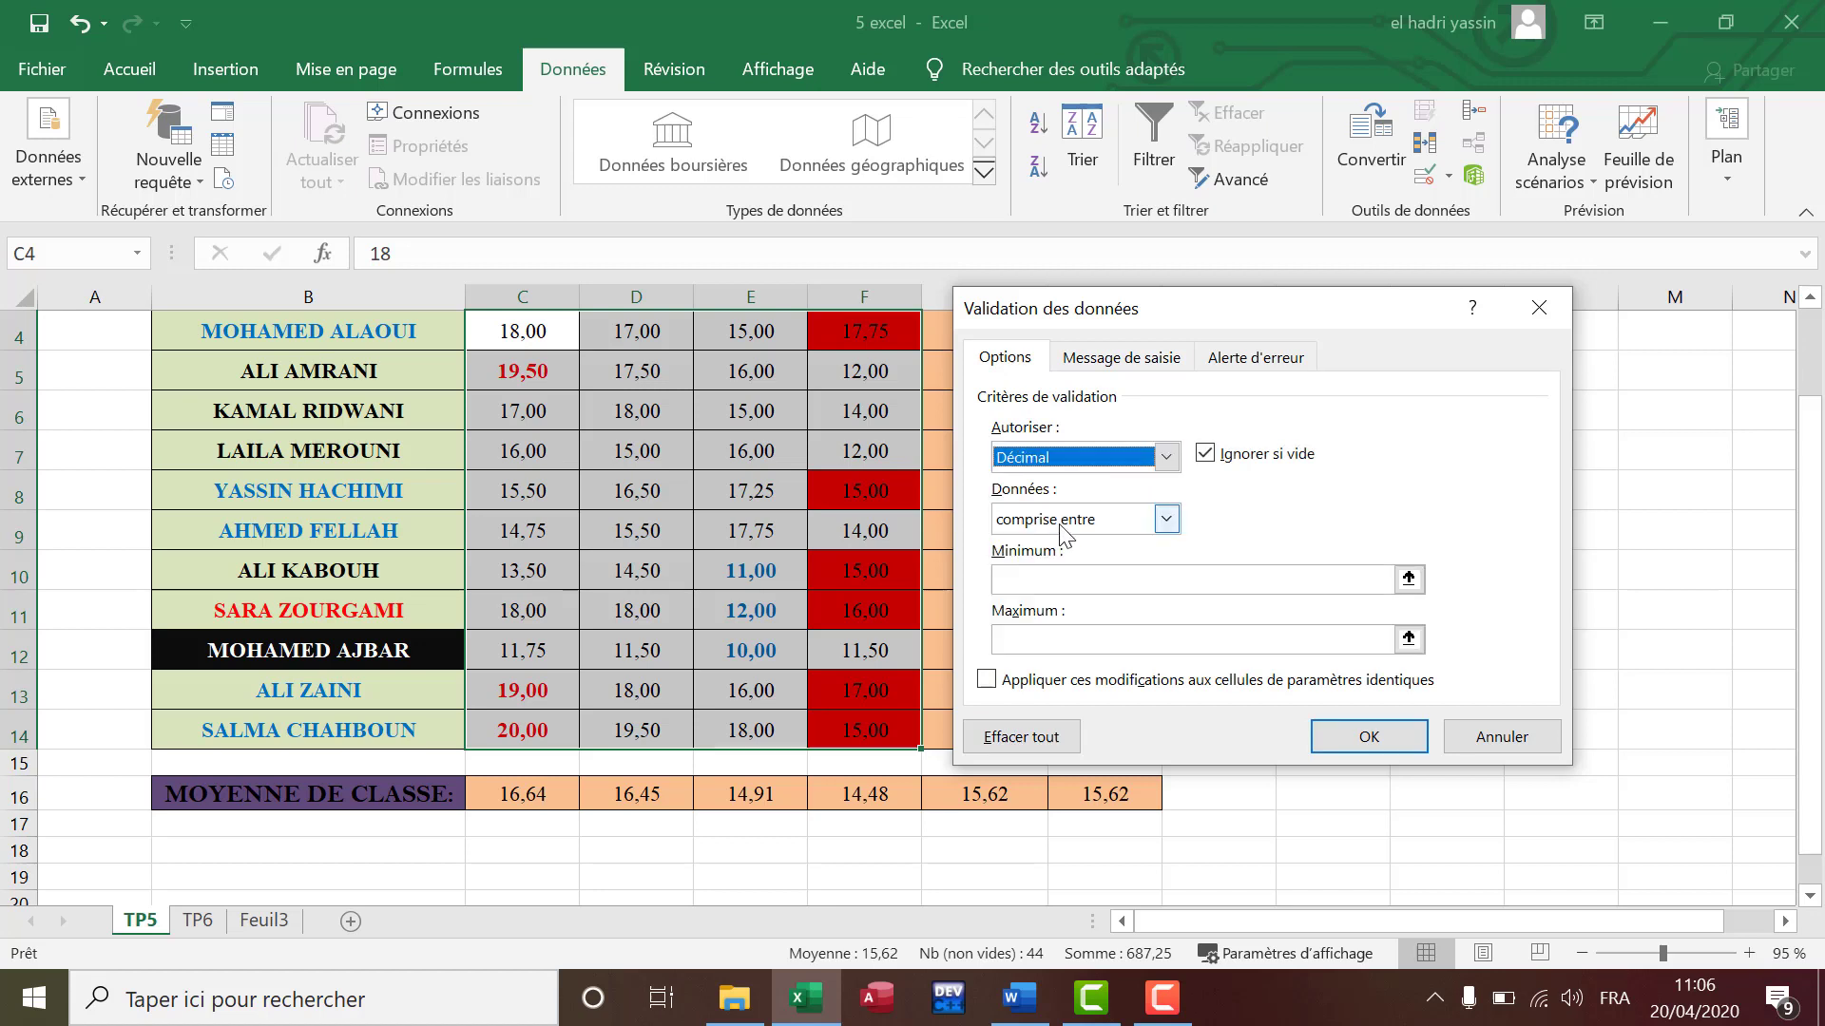
{"action": "left_click", "coordinate": [1118, 522]}
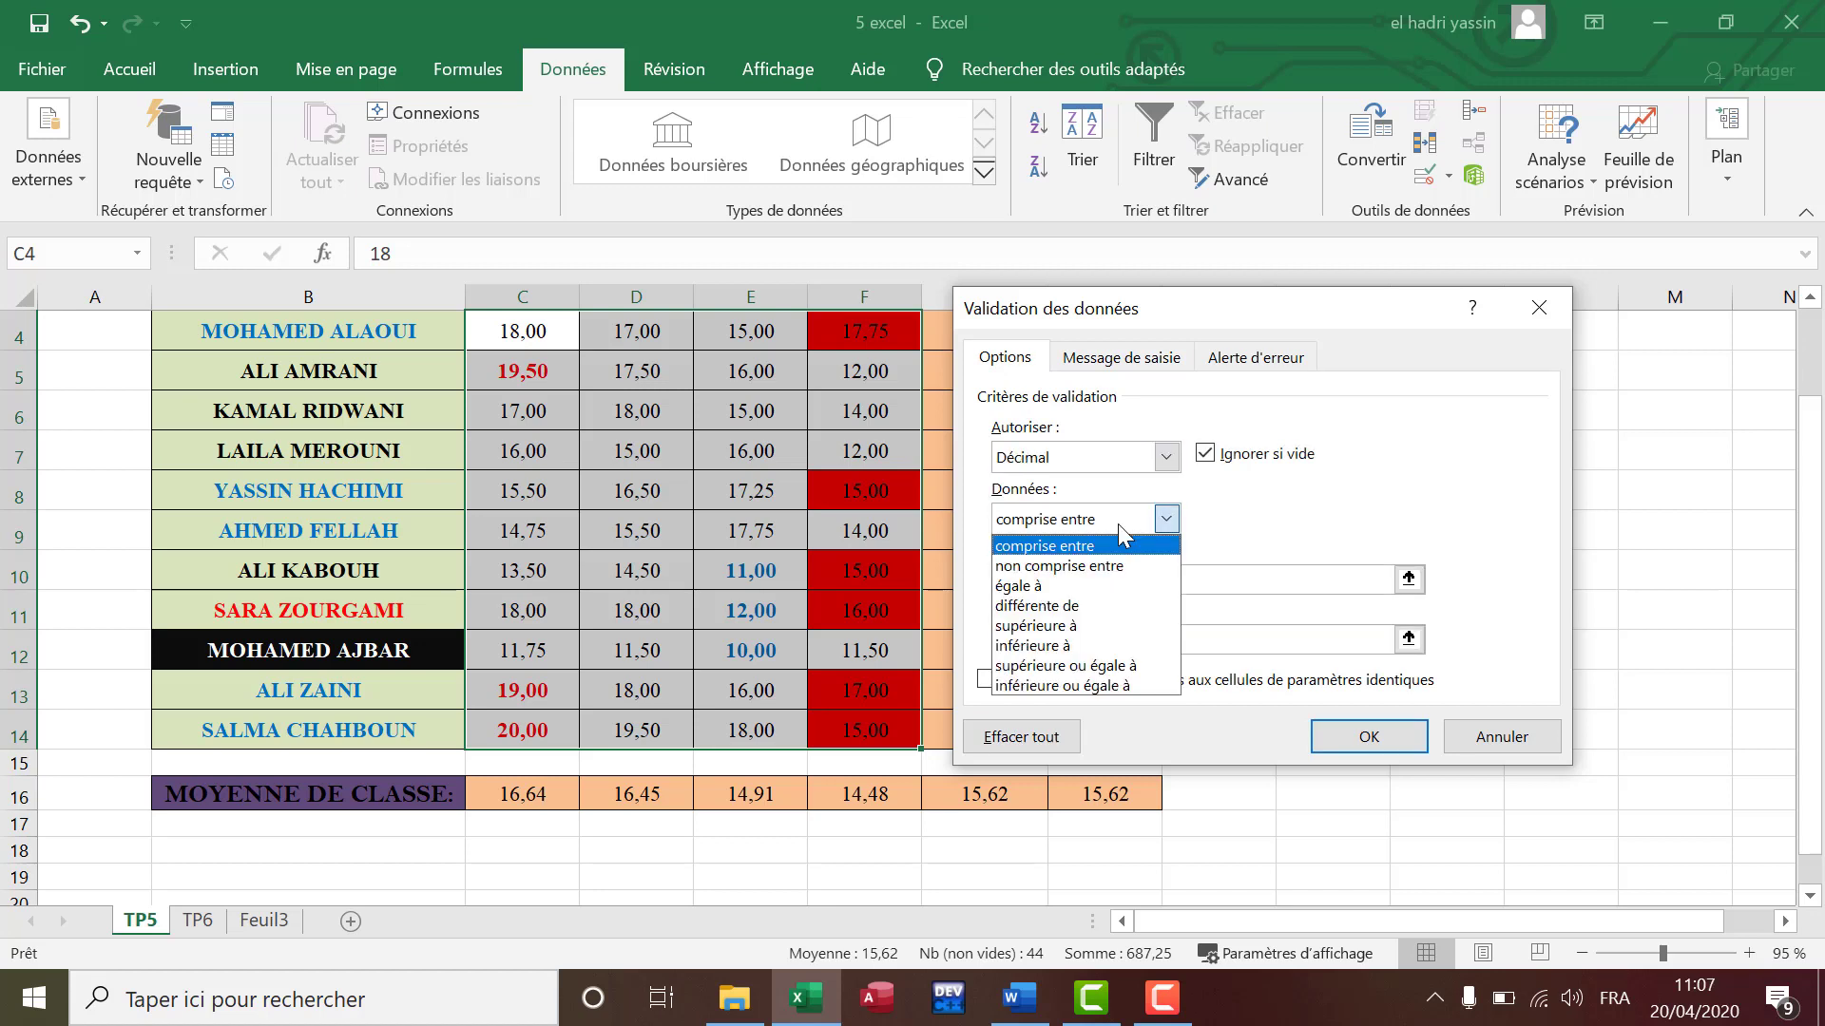
{"action": "left_click", "coordinate": [1055, 547]}
{"action": "left_click", "coordinate": [1047, 585]}
{"action": "type", "text": "0"}
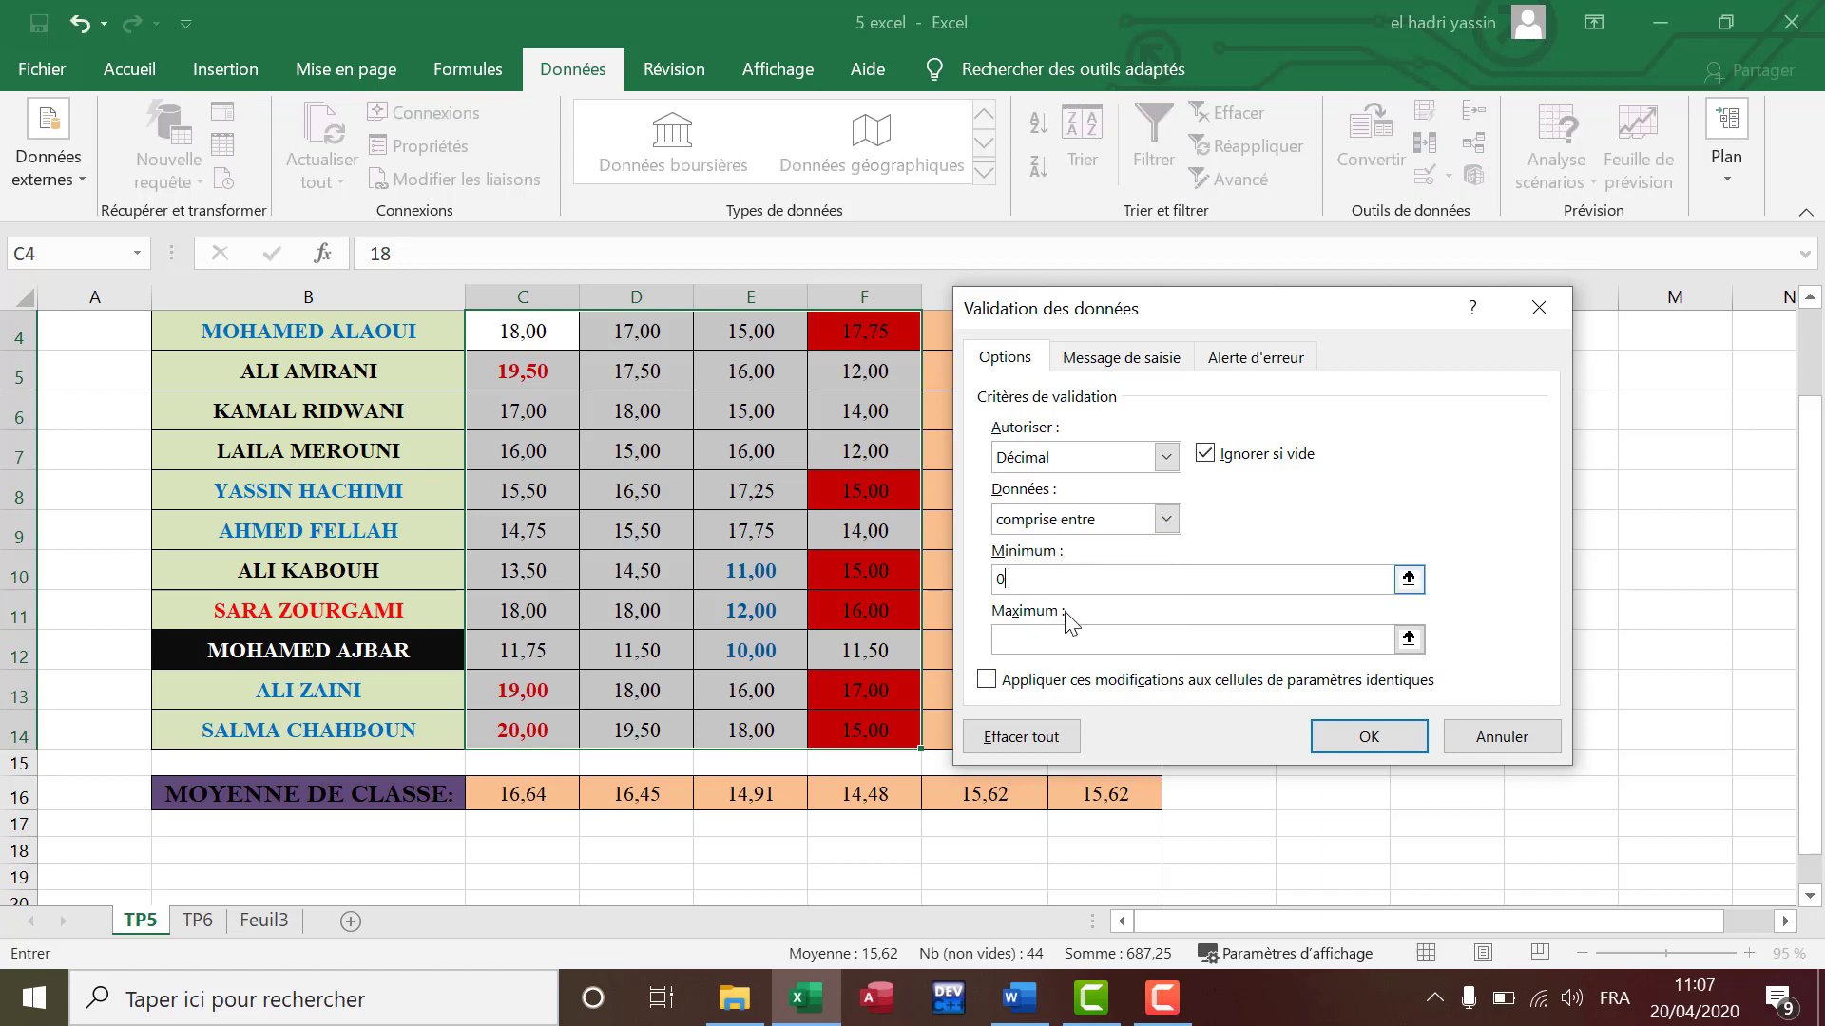
{"action": "left_click", "coordinate": [1064, 639]}
{"action": "type", "text": "20"}
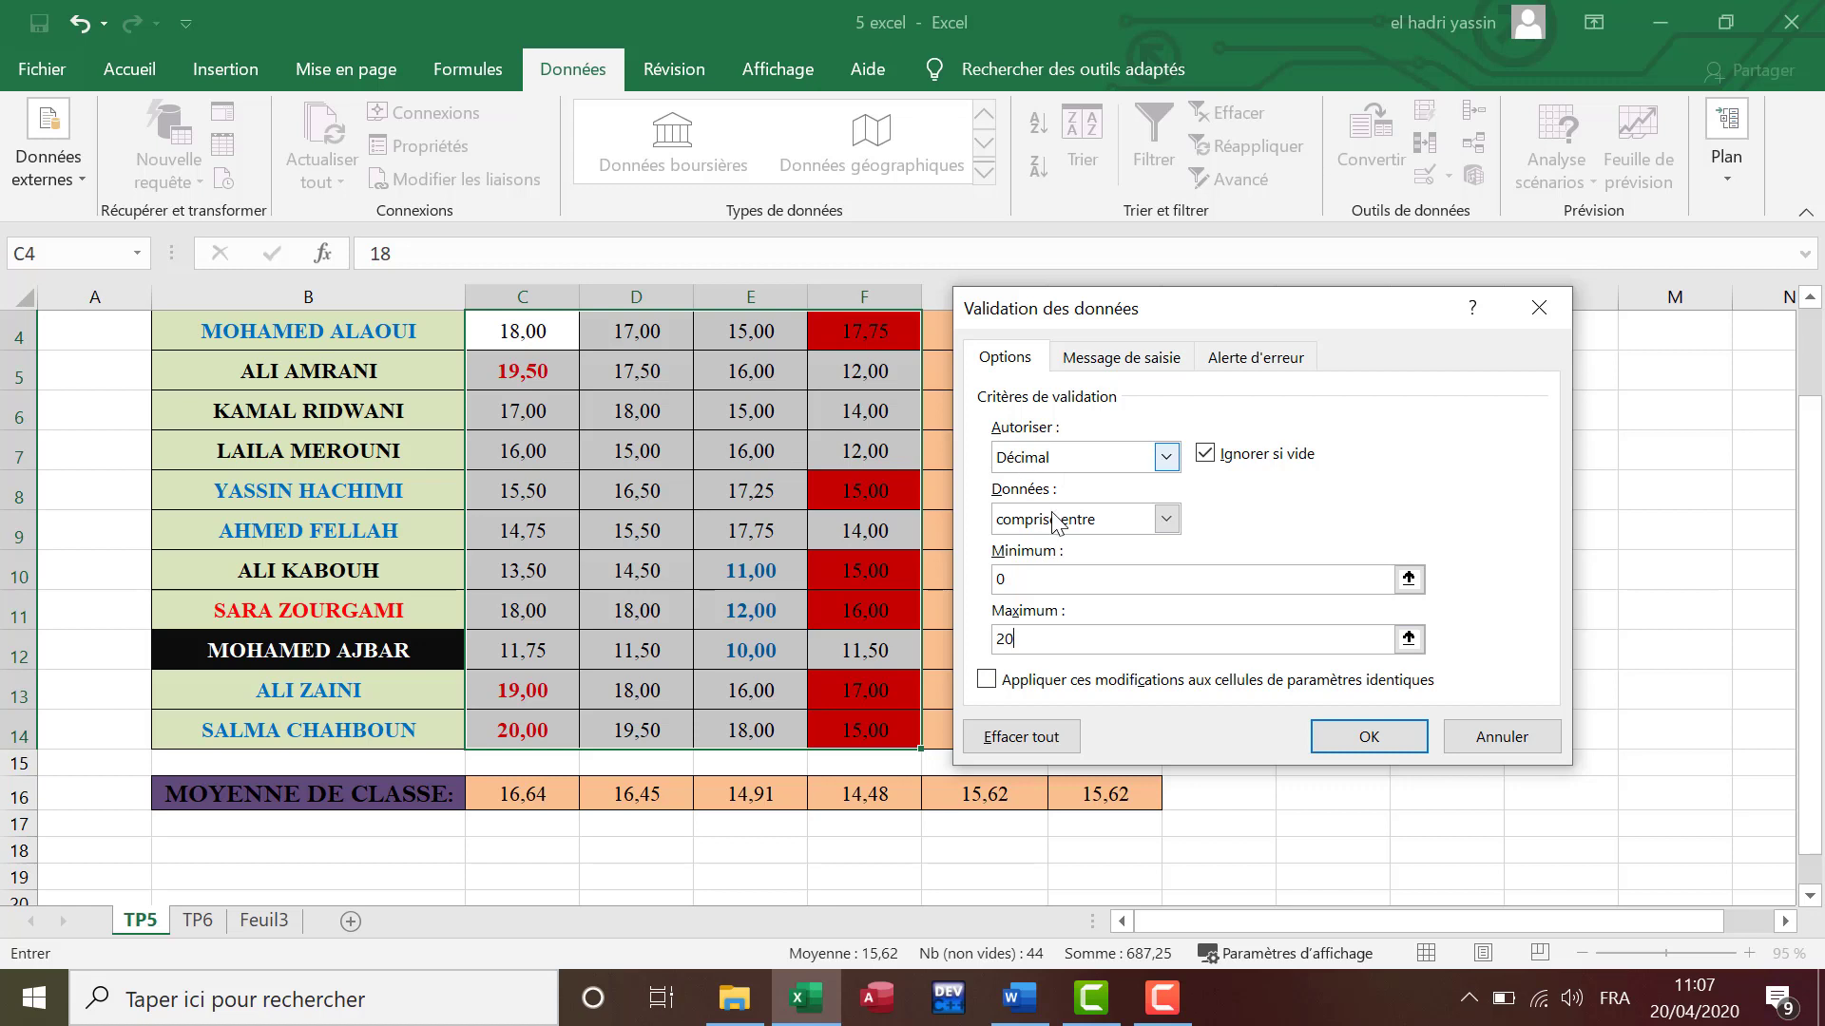
Set the error alert to the pasted 0–20 message with the title 'Erreur'.
{"action": "left_click", "coordinate": [1253, 359]}
{"action": "right_click", "coordinate": [1295, 607]}
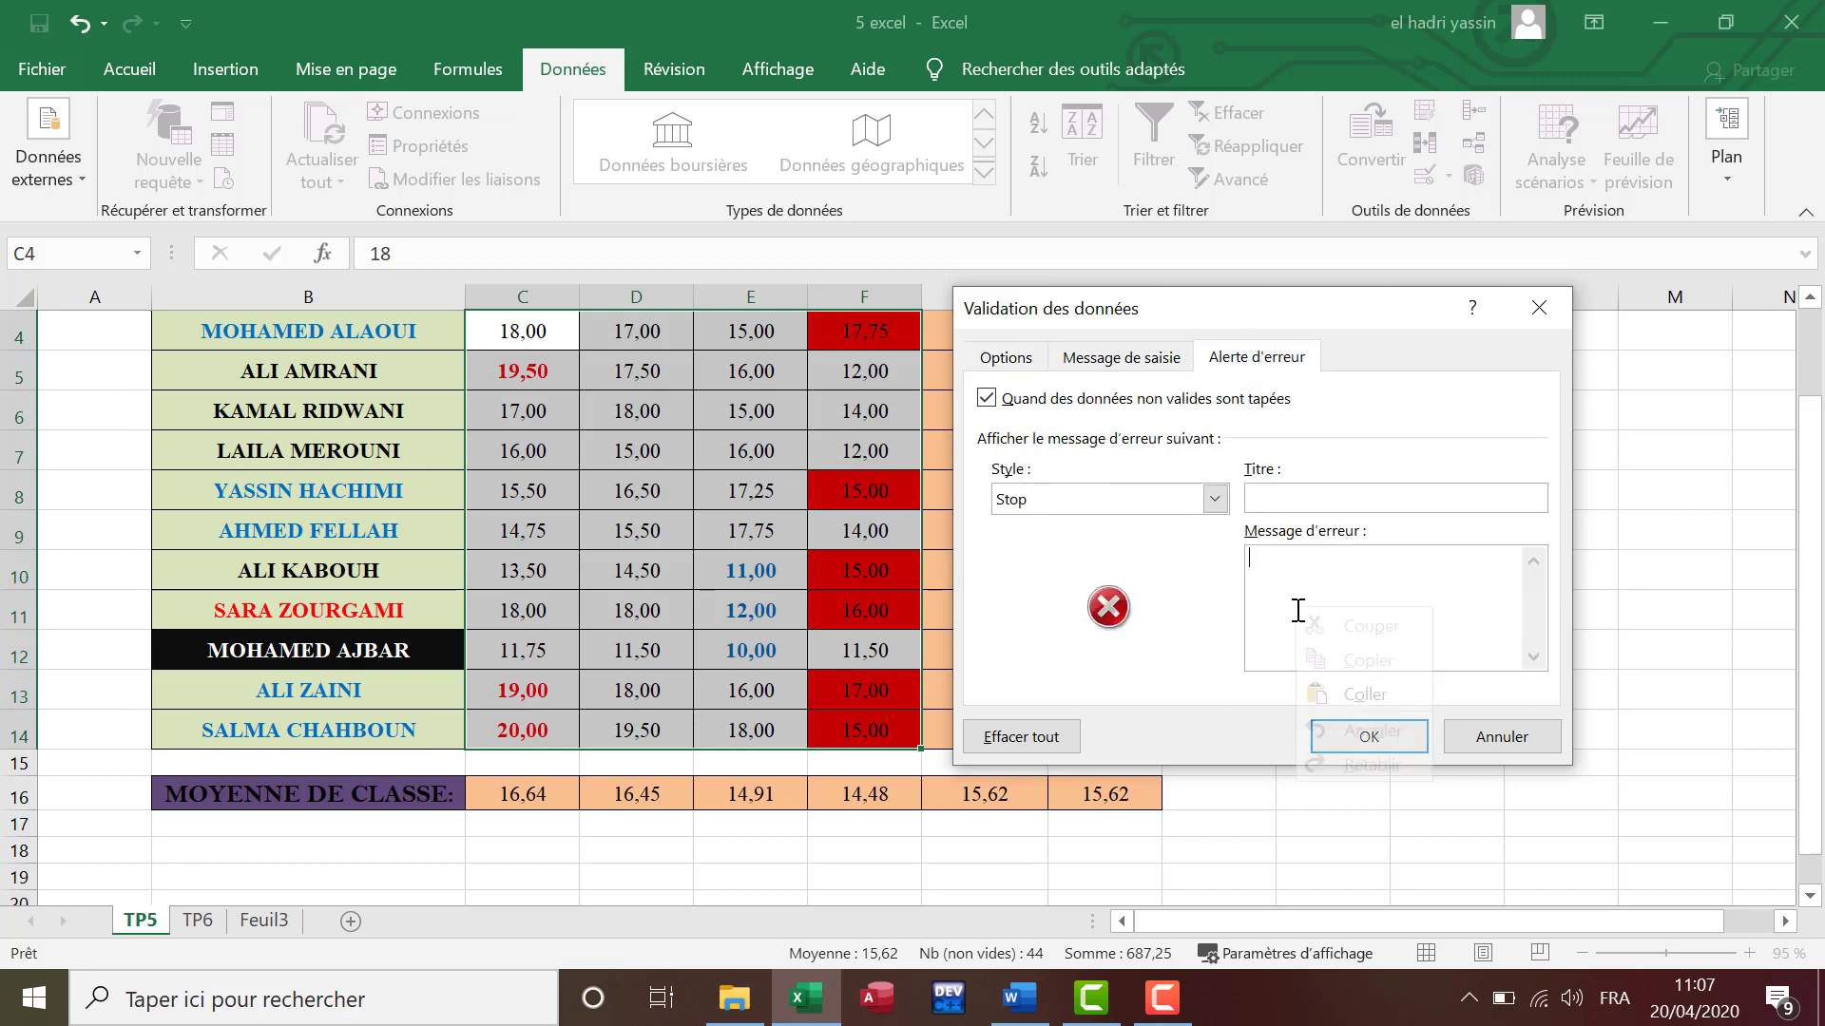
{"action": "left_click", "coordinate": [1348, 694]}
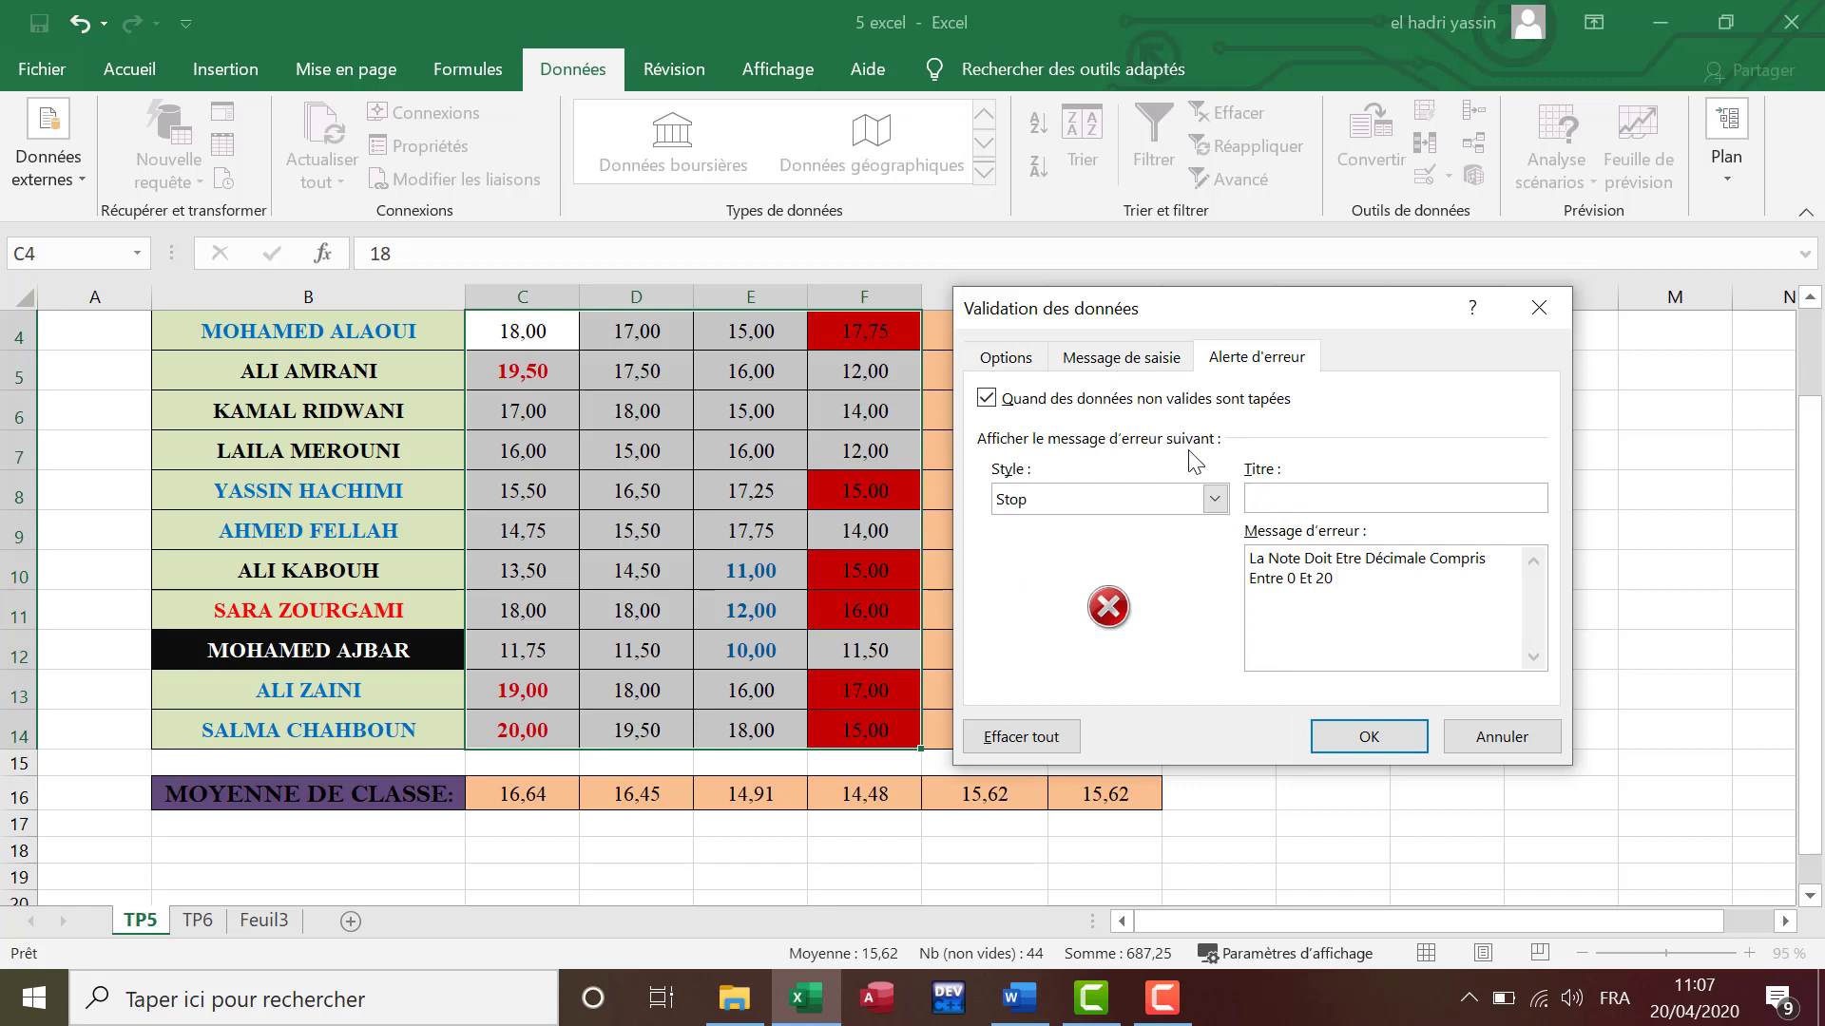
{"action": "type", "text": "Erreur"}
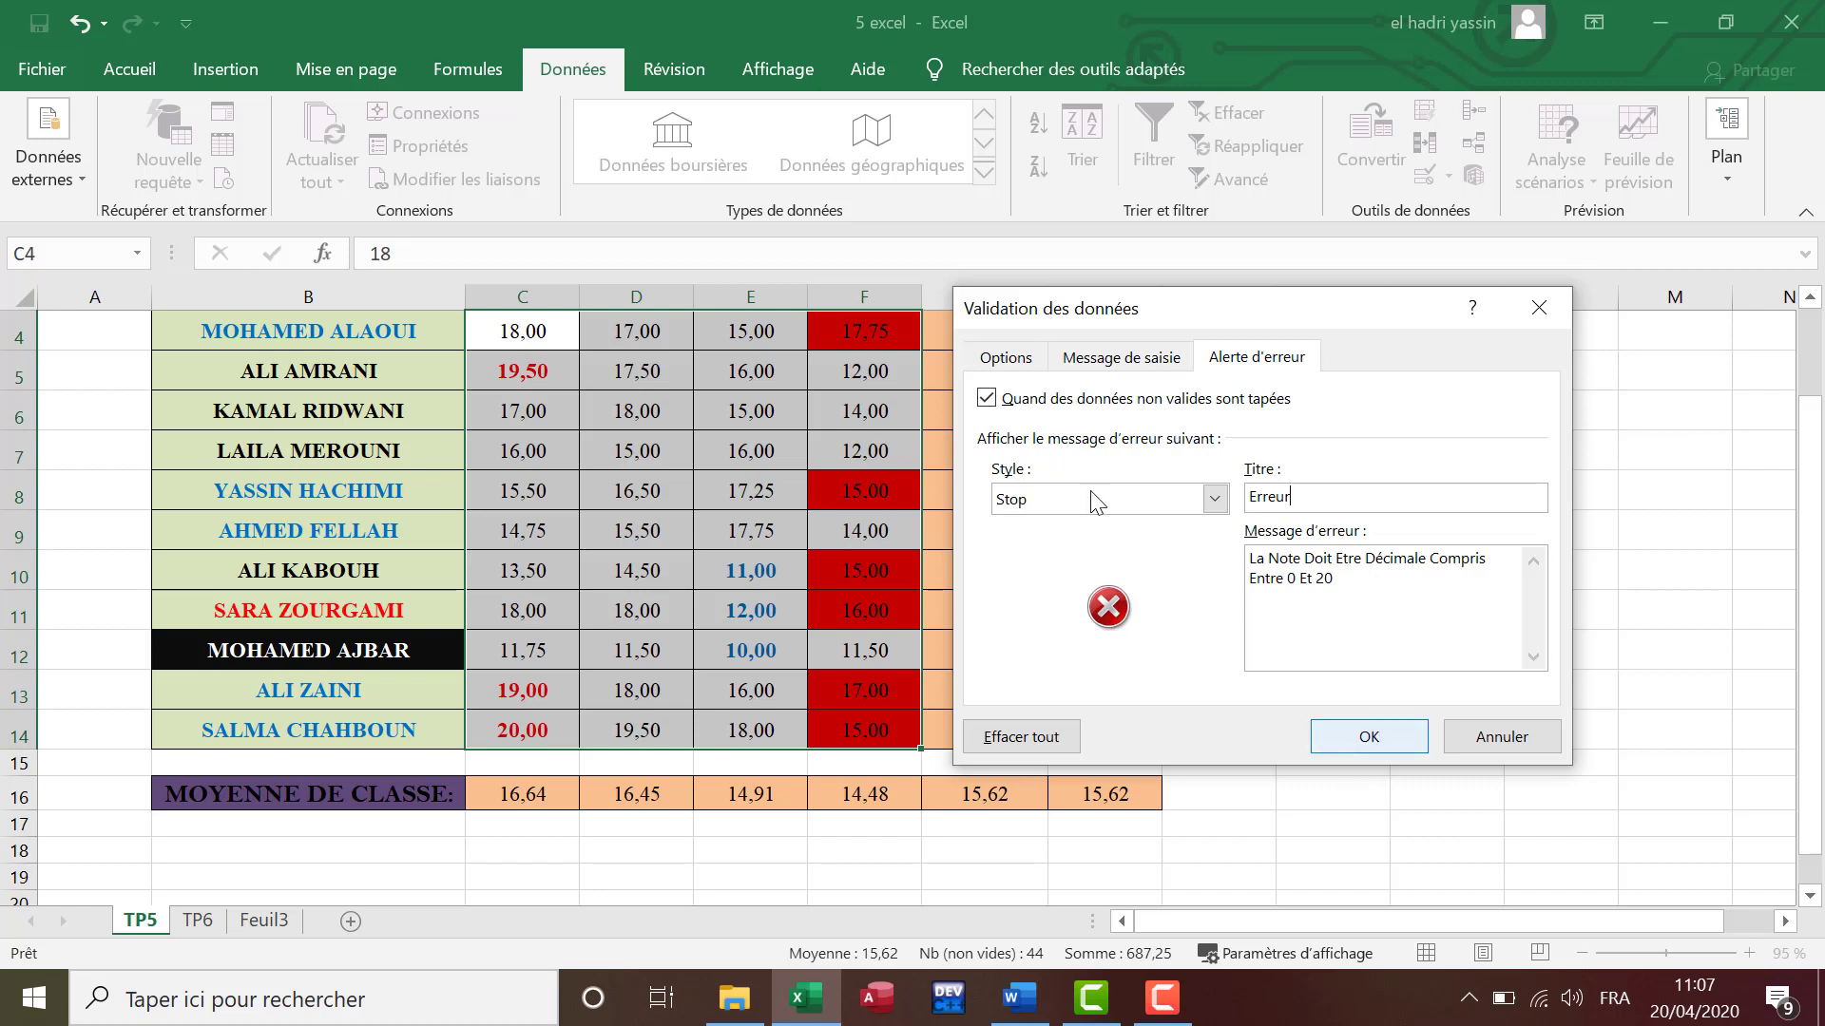
{"action": "left_click", "coordinate": [1118, 358]}
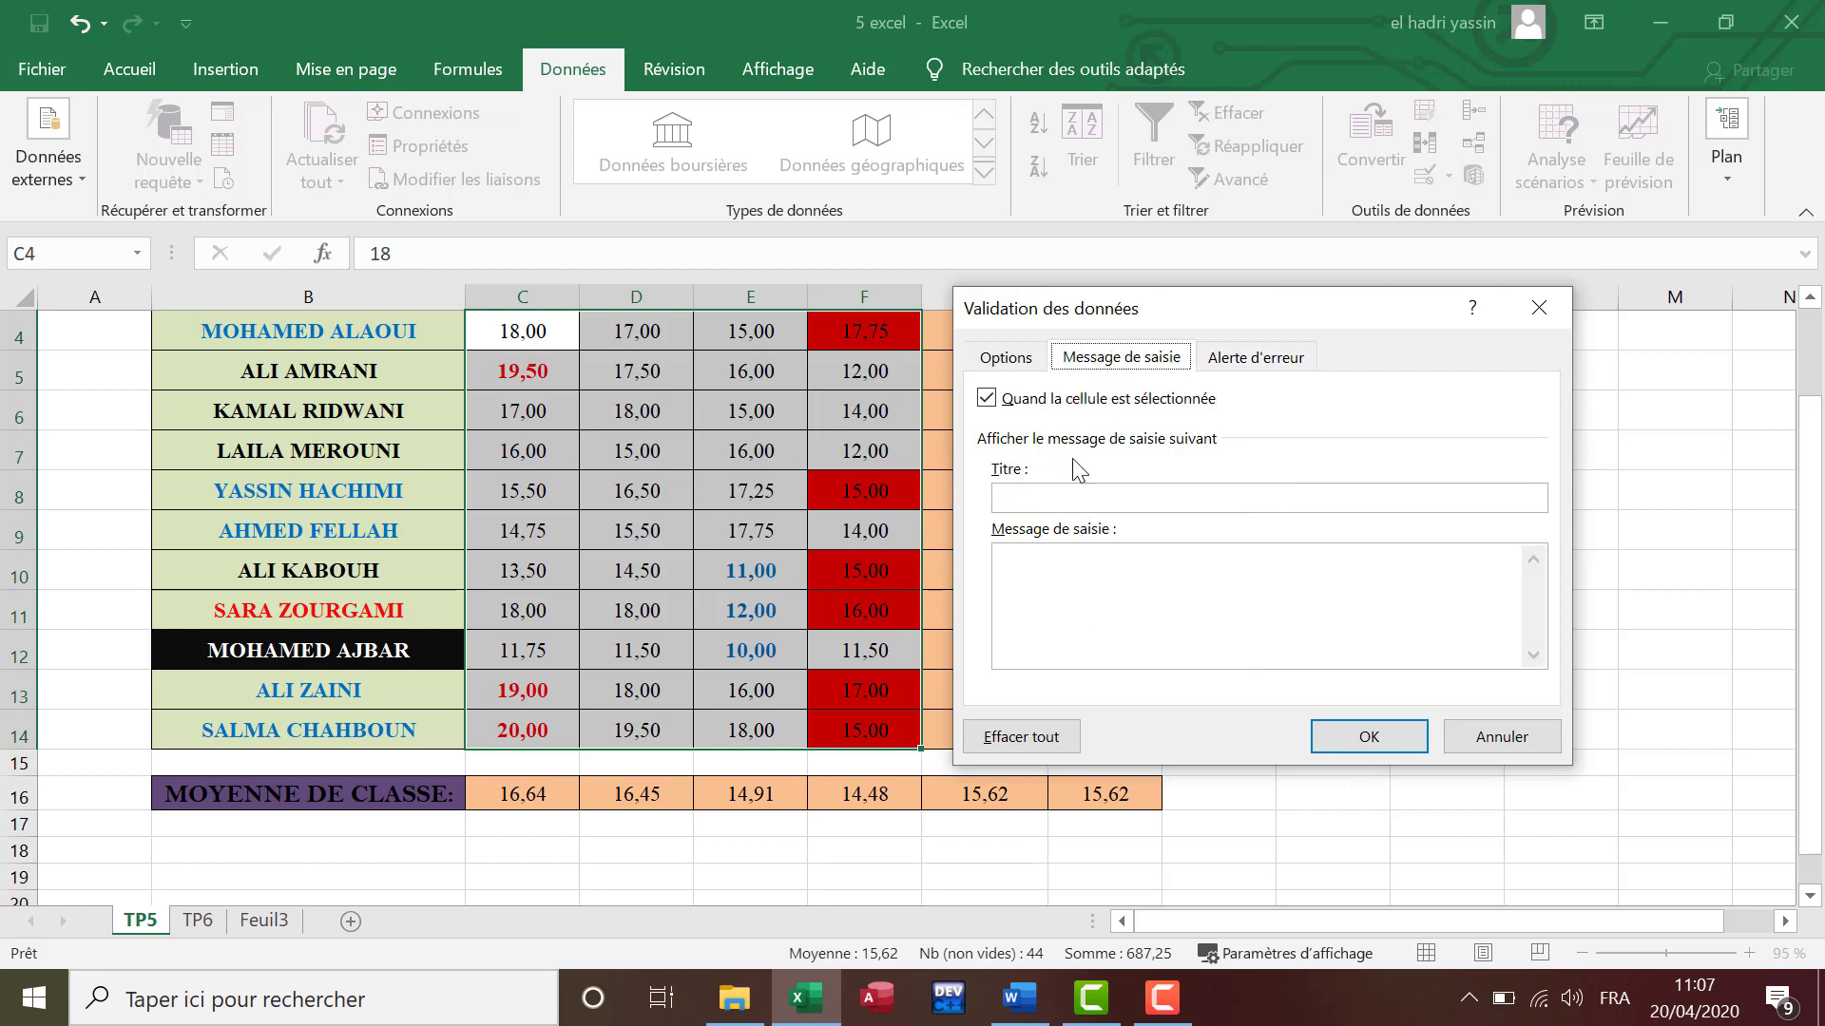
Add an 'information' input message to the grade cells, then test by entering 22 in C4.
{"action": "left_click", "coordinate": [1059, 494]}
{"action": "type", "text": "info"}
{"action": "type", "text": "sai"}
{"action": "type", "text": " note comprise entre 0 e"}
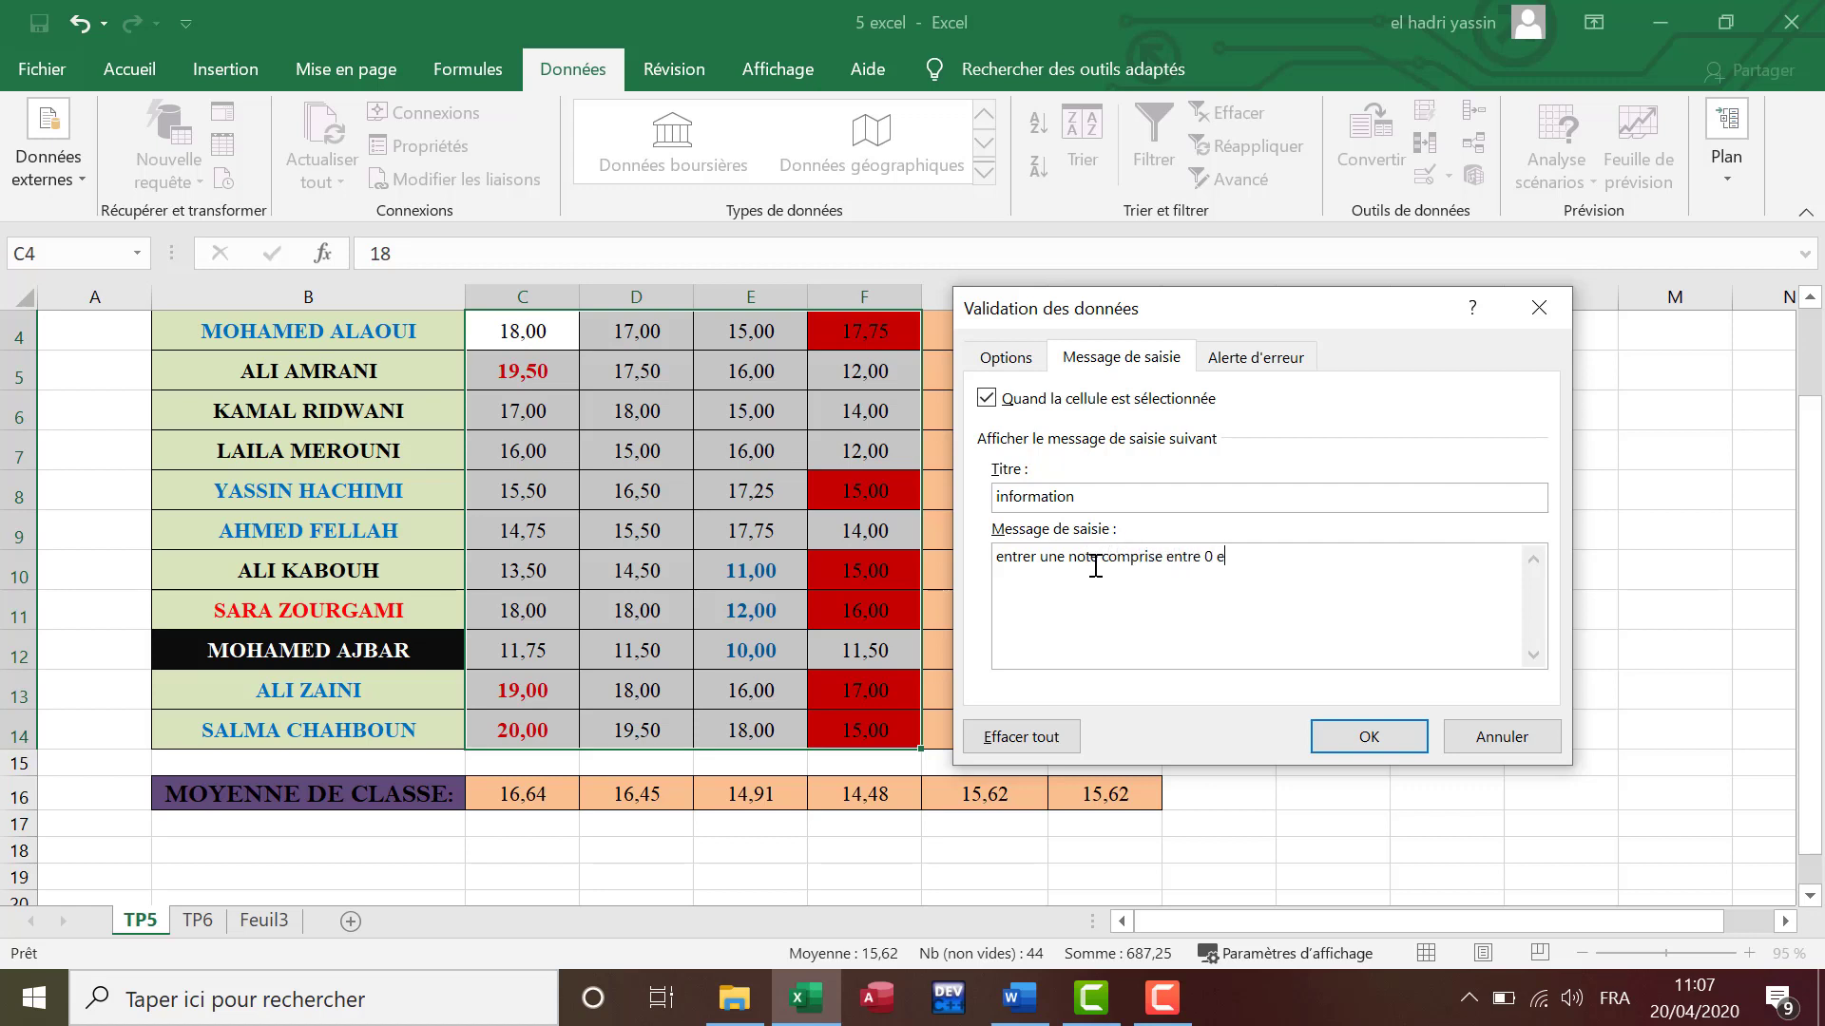
{"action": "type", "text": "t 20"}
{"action": "left_click", "coordinate": [1369, 751]}
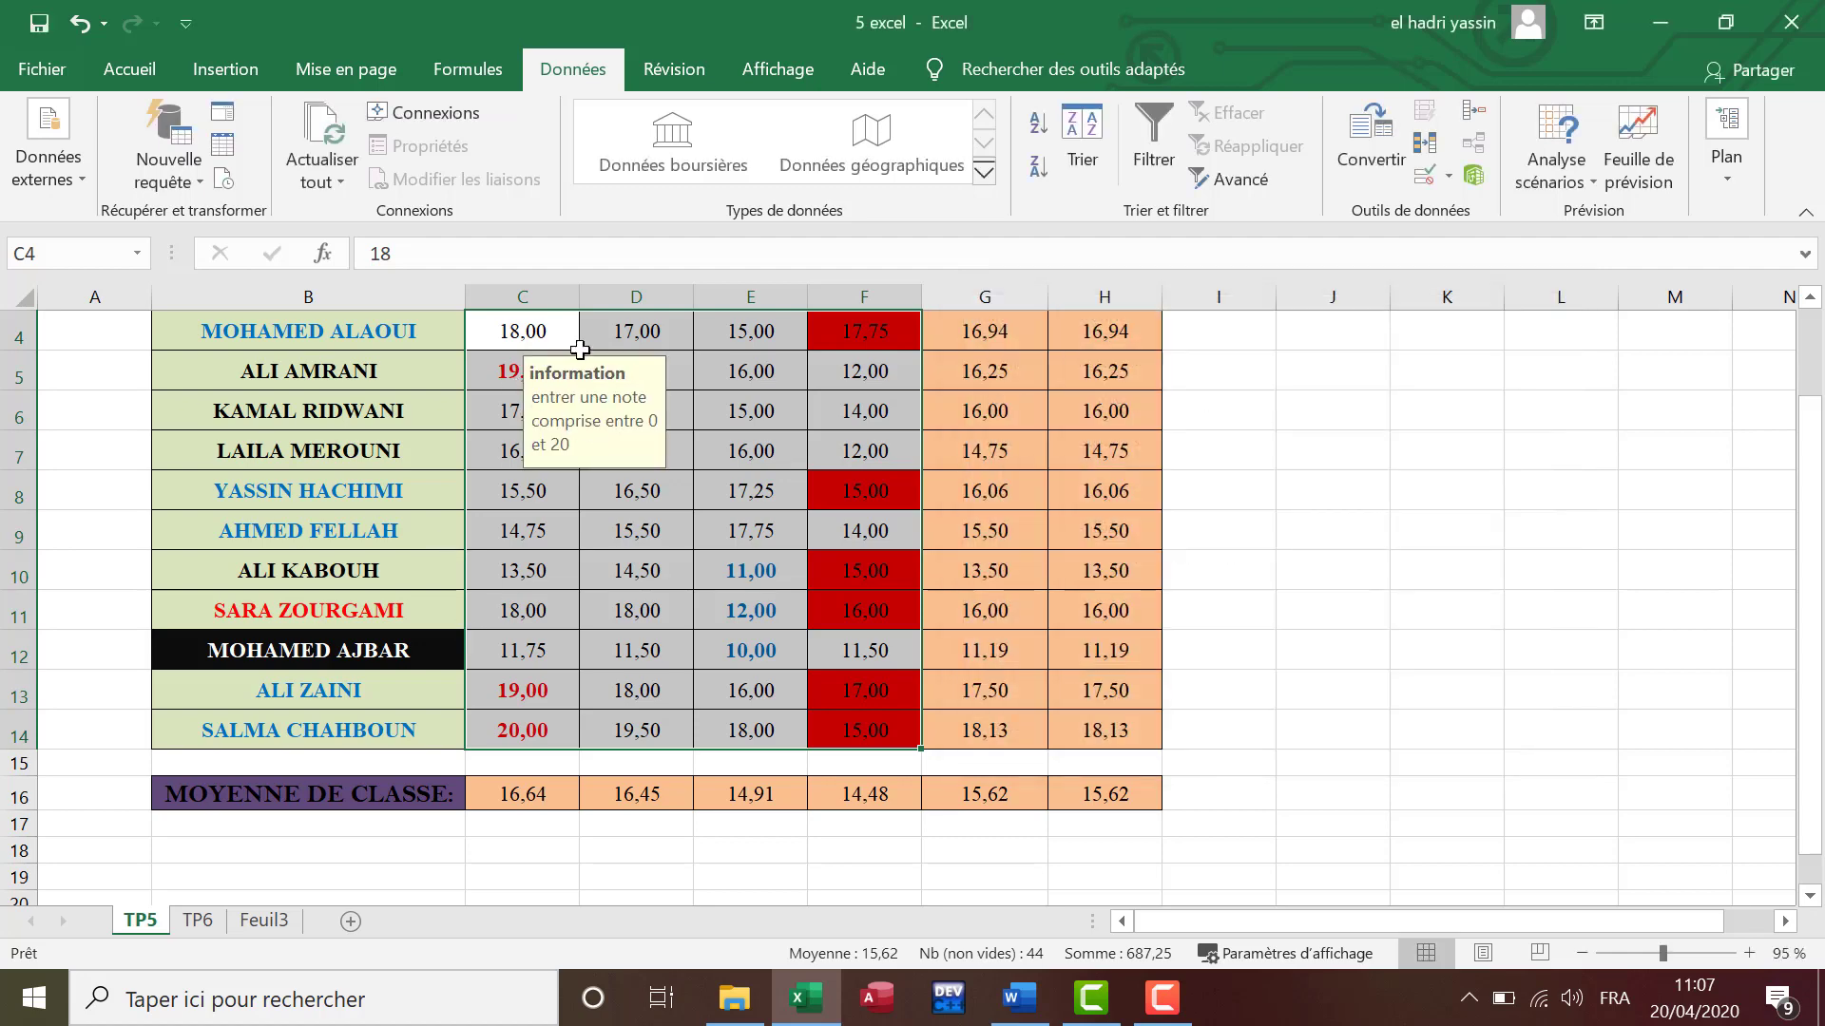
{"action": "scroll", "coordinate": [580, 350], "scroll_direction": "up", "scroll_amount": 1}
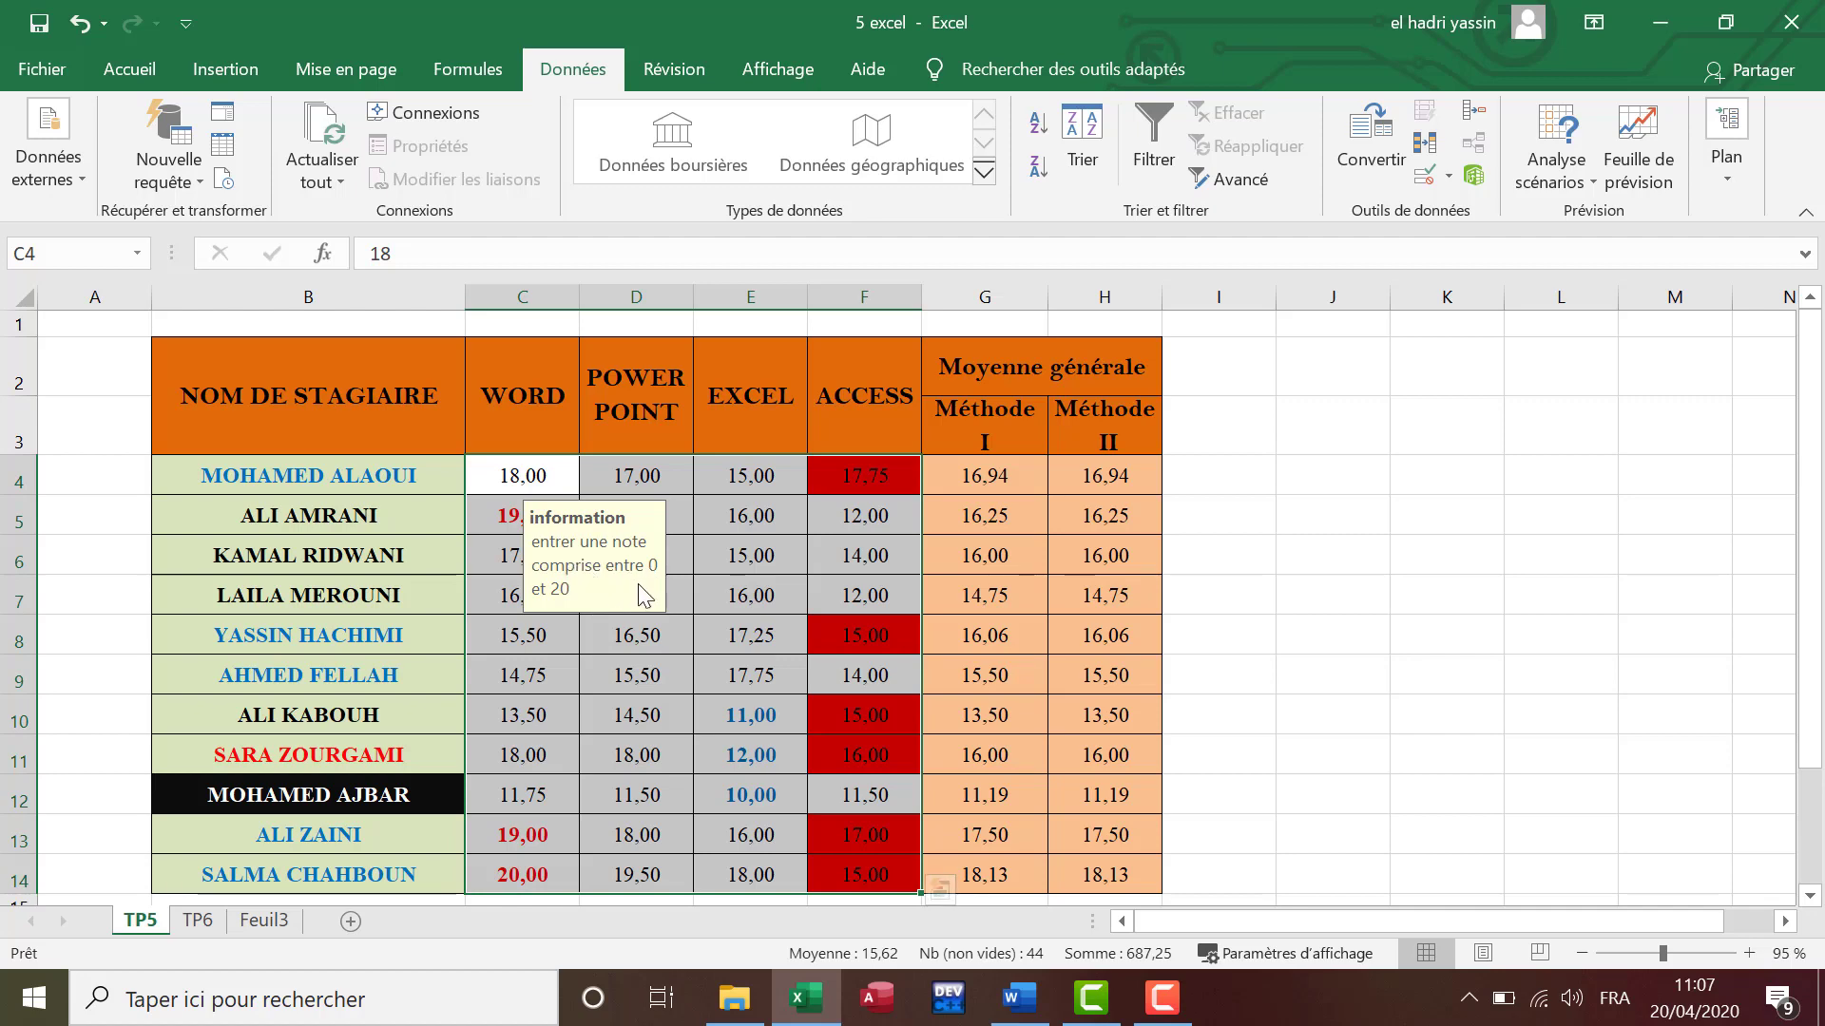
{"action": "left_click", "coordinate": [537, 469]}
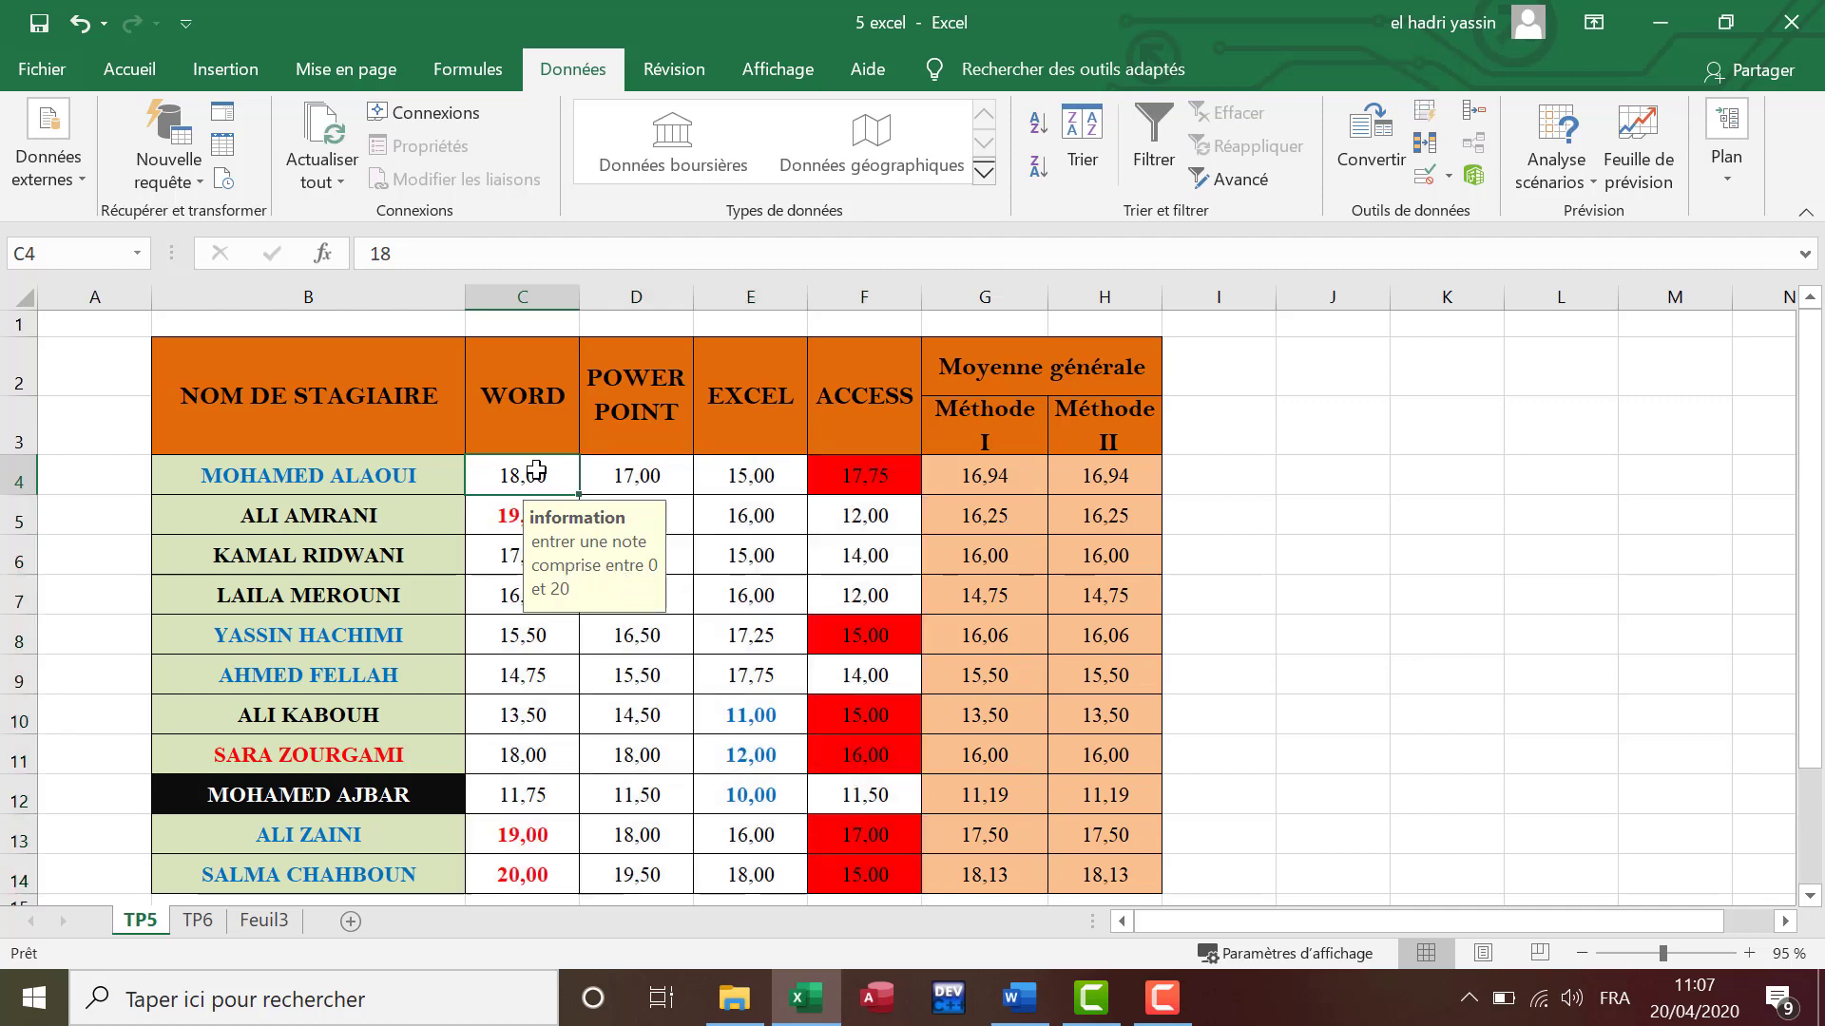
{"action": "type", "text": "22"}
{"action": "key", "text": "Return"}
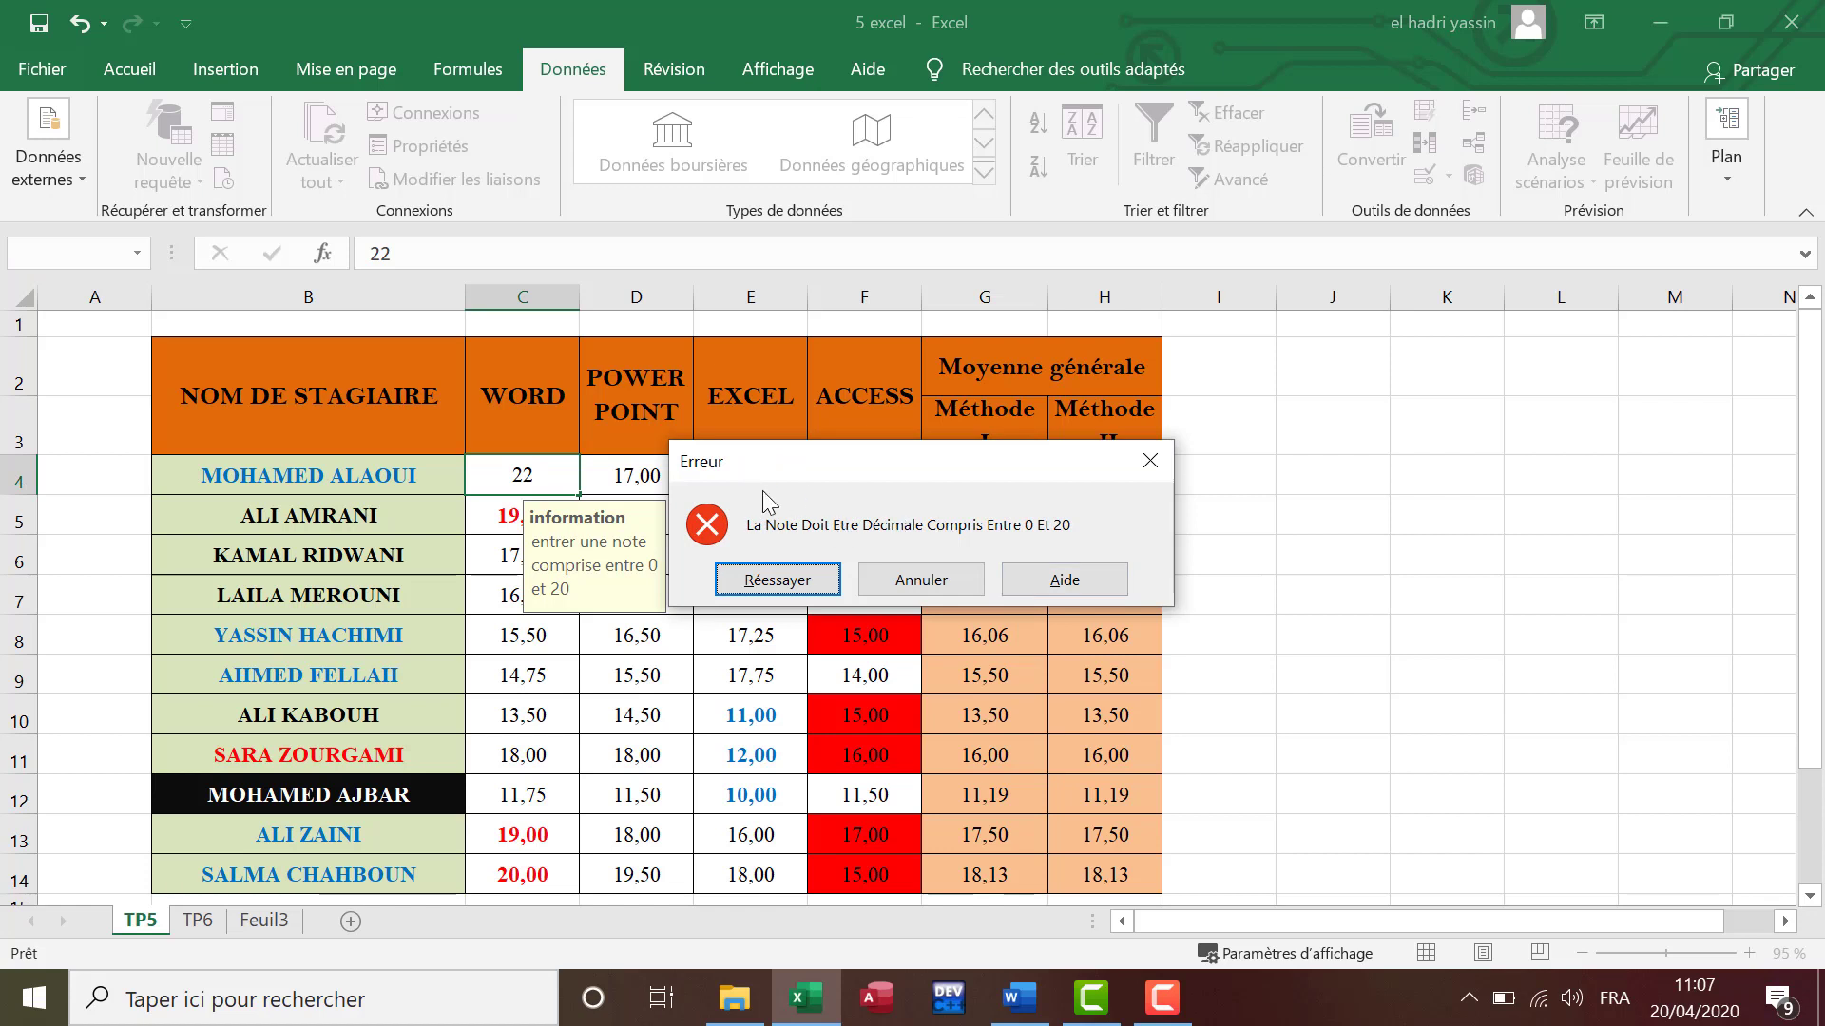
Retry after the rejection and restore C4 to 18.
{"action": "left_click", "coordinate": [791, 580]}
{"action": "type", "text": "18"}
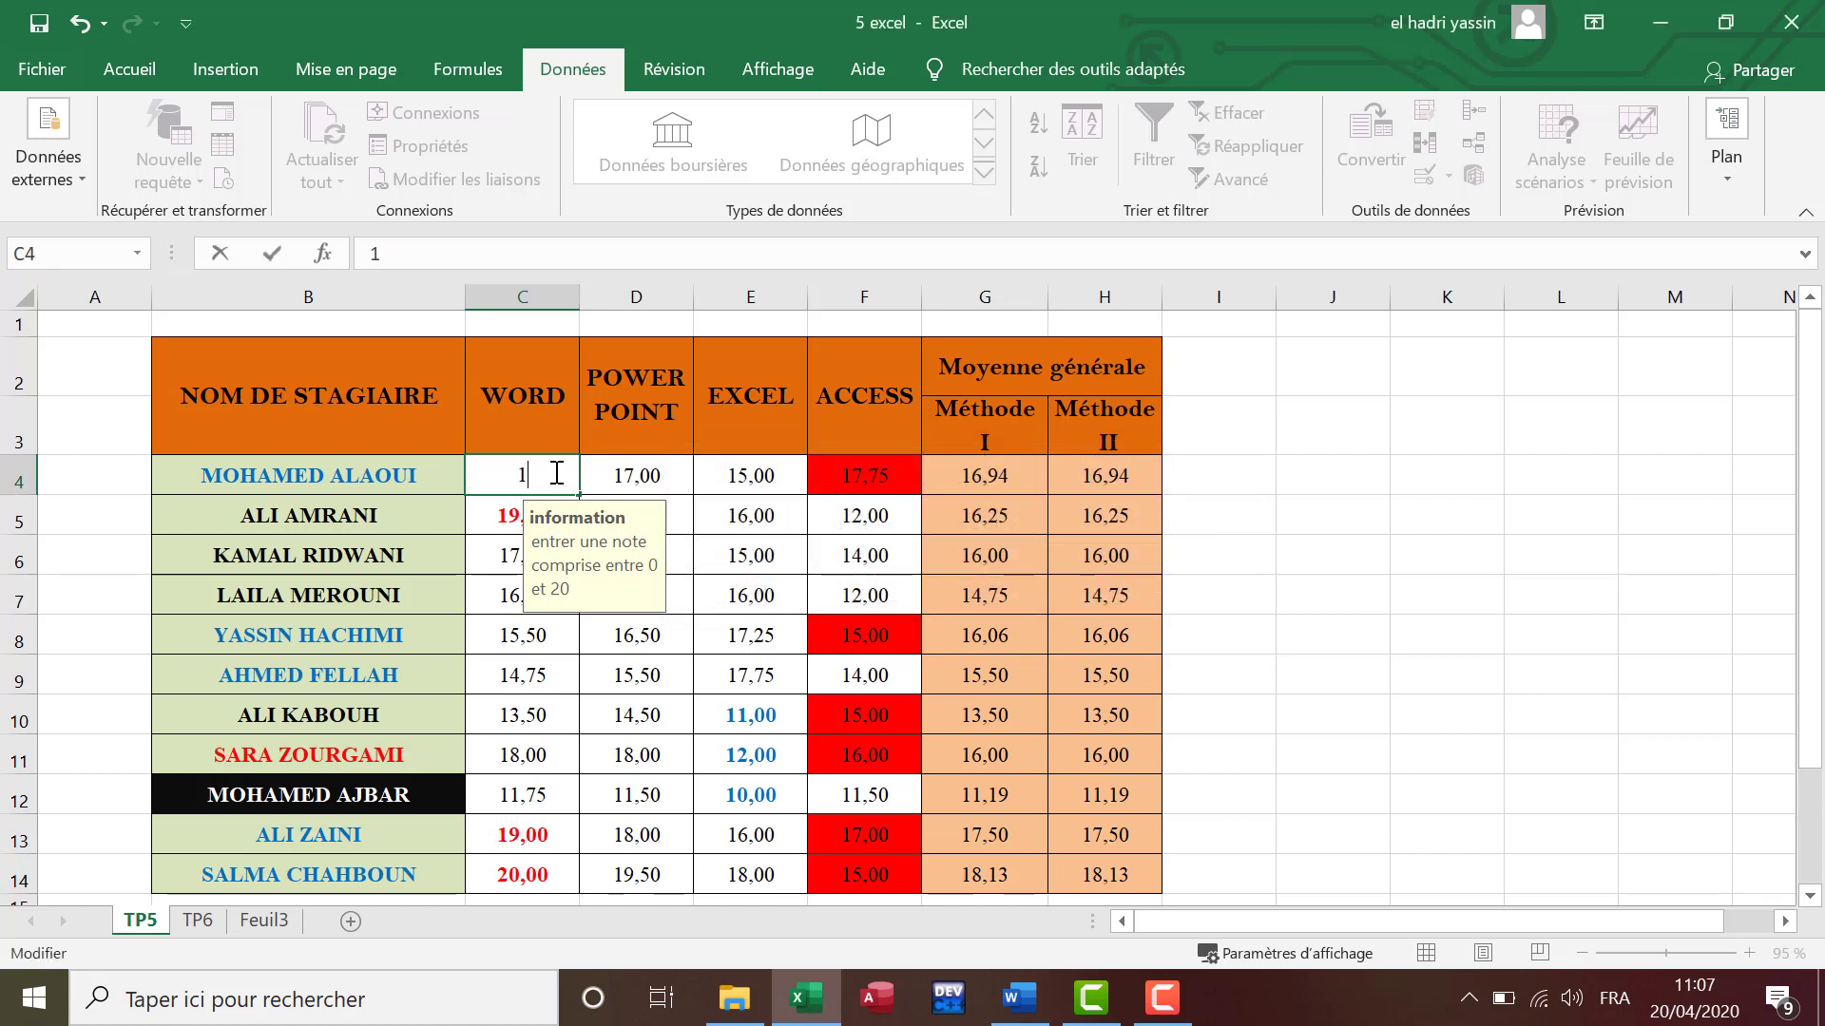
{"action": "key", "text": "Return"}
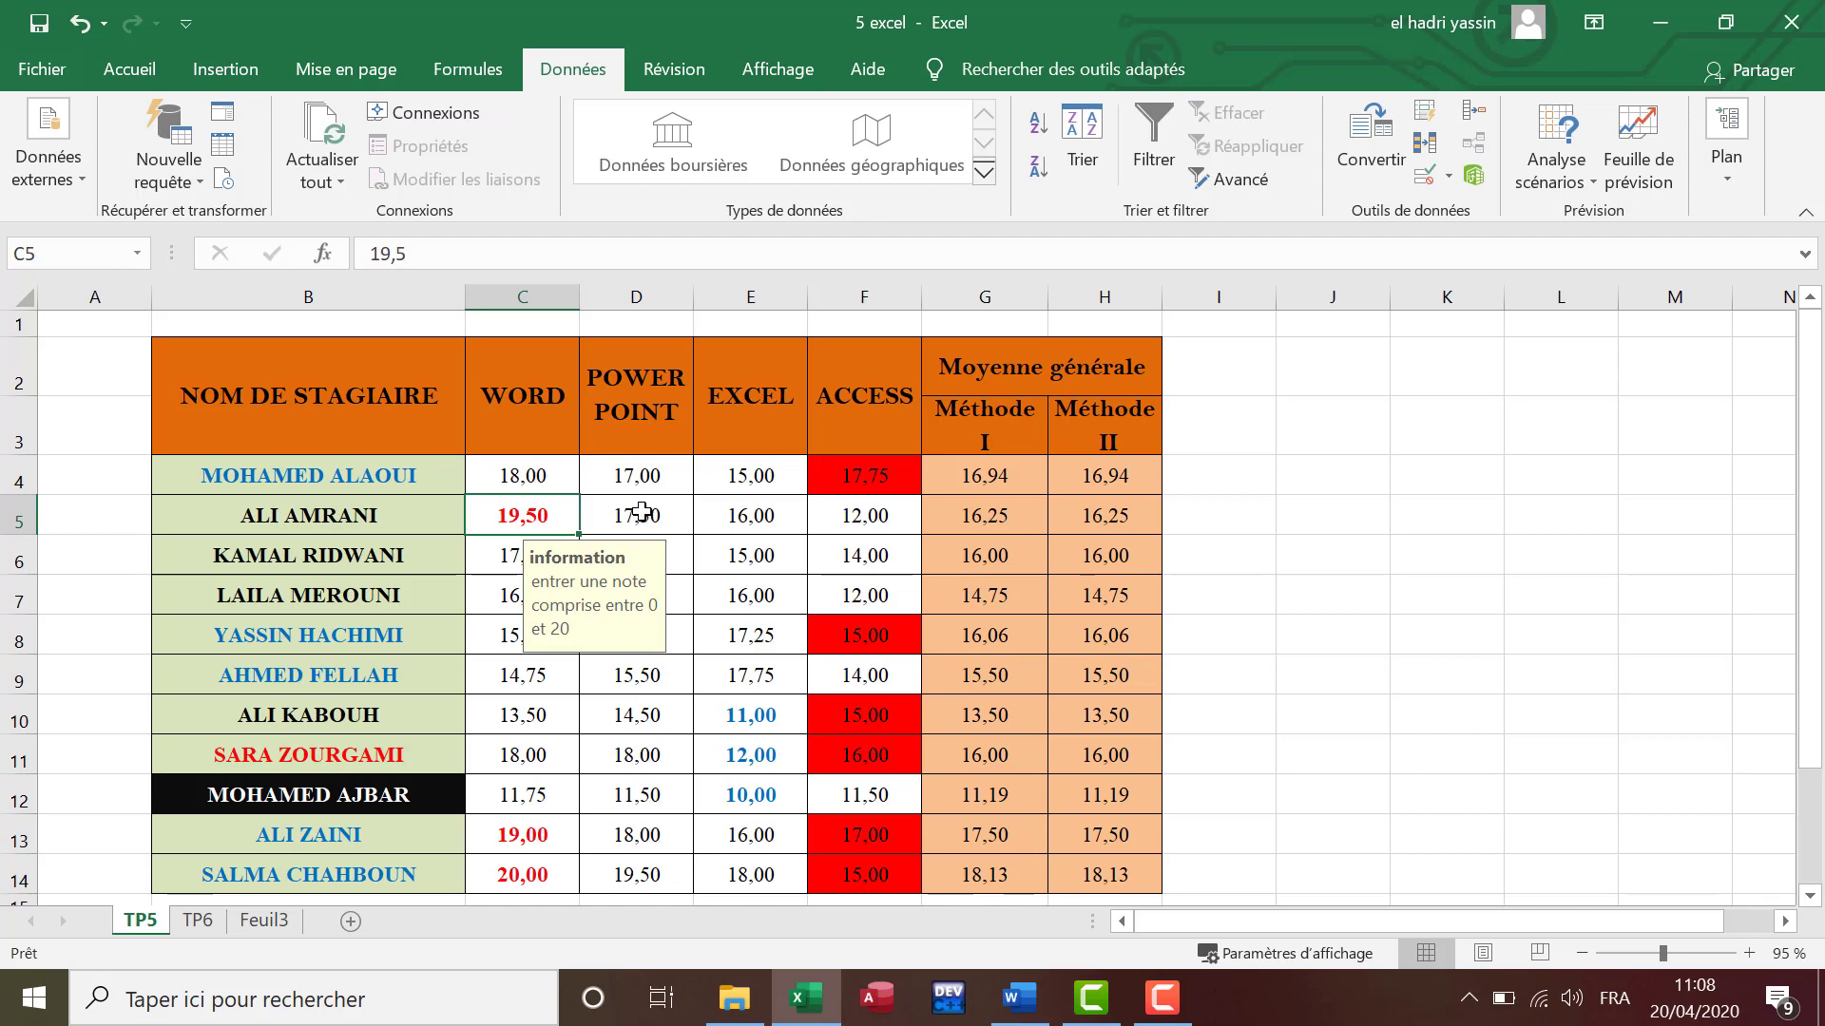
{"action": "scroll", "coordinate": [642, 514], "scroll_direction": "down", "scroll_amount": 1}
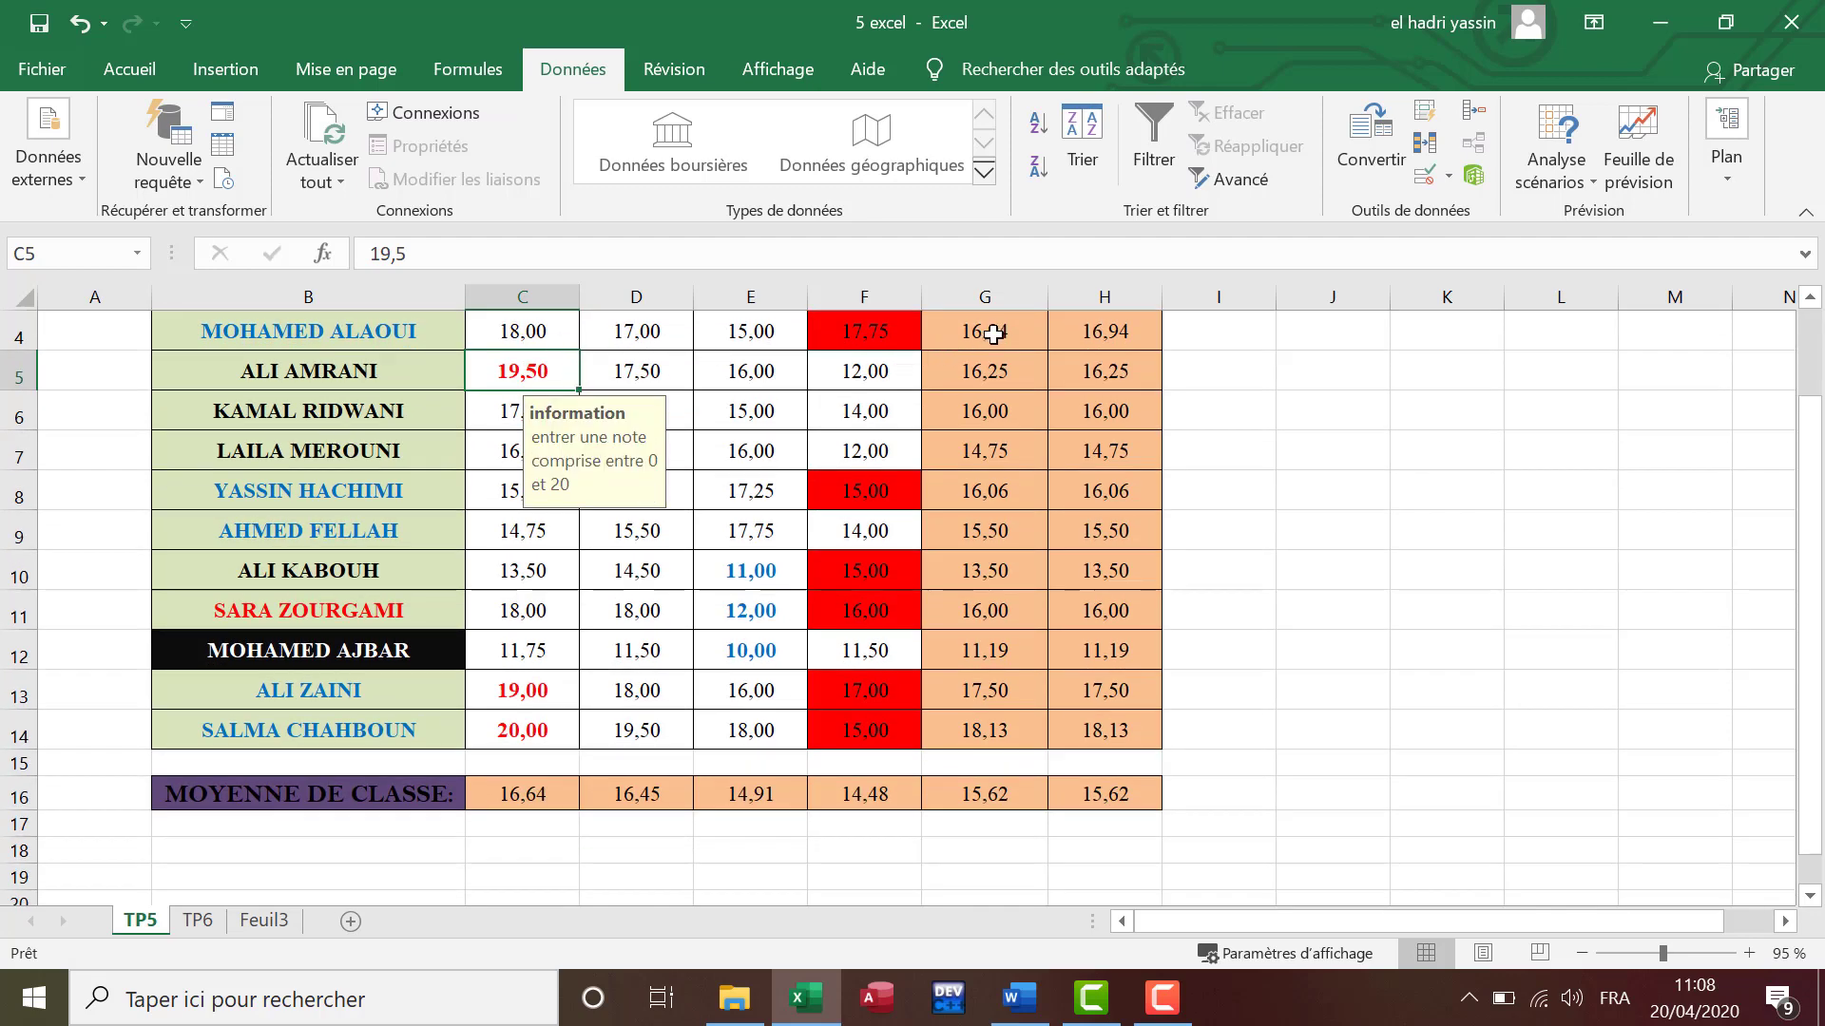
{"action": "scroll", "coordinate": [1013, 406], "scroll_direction": "up", "scroll_amount": 1}
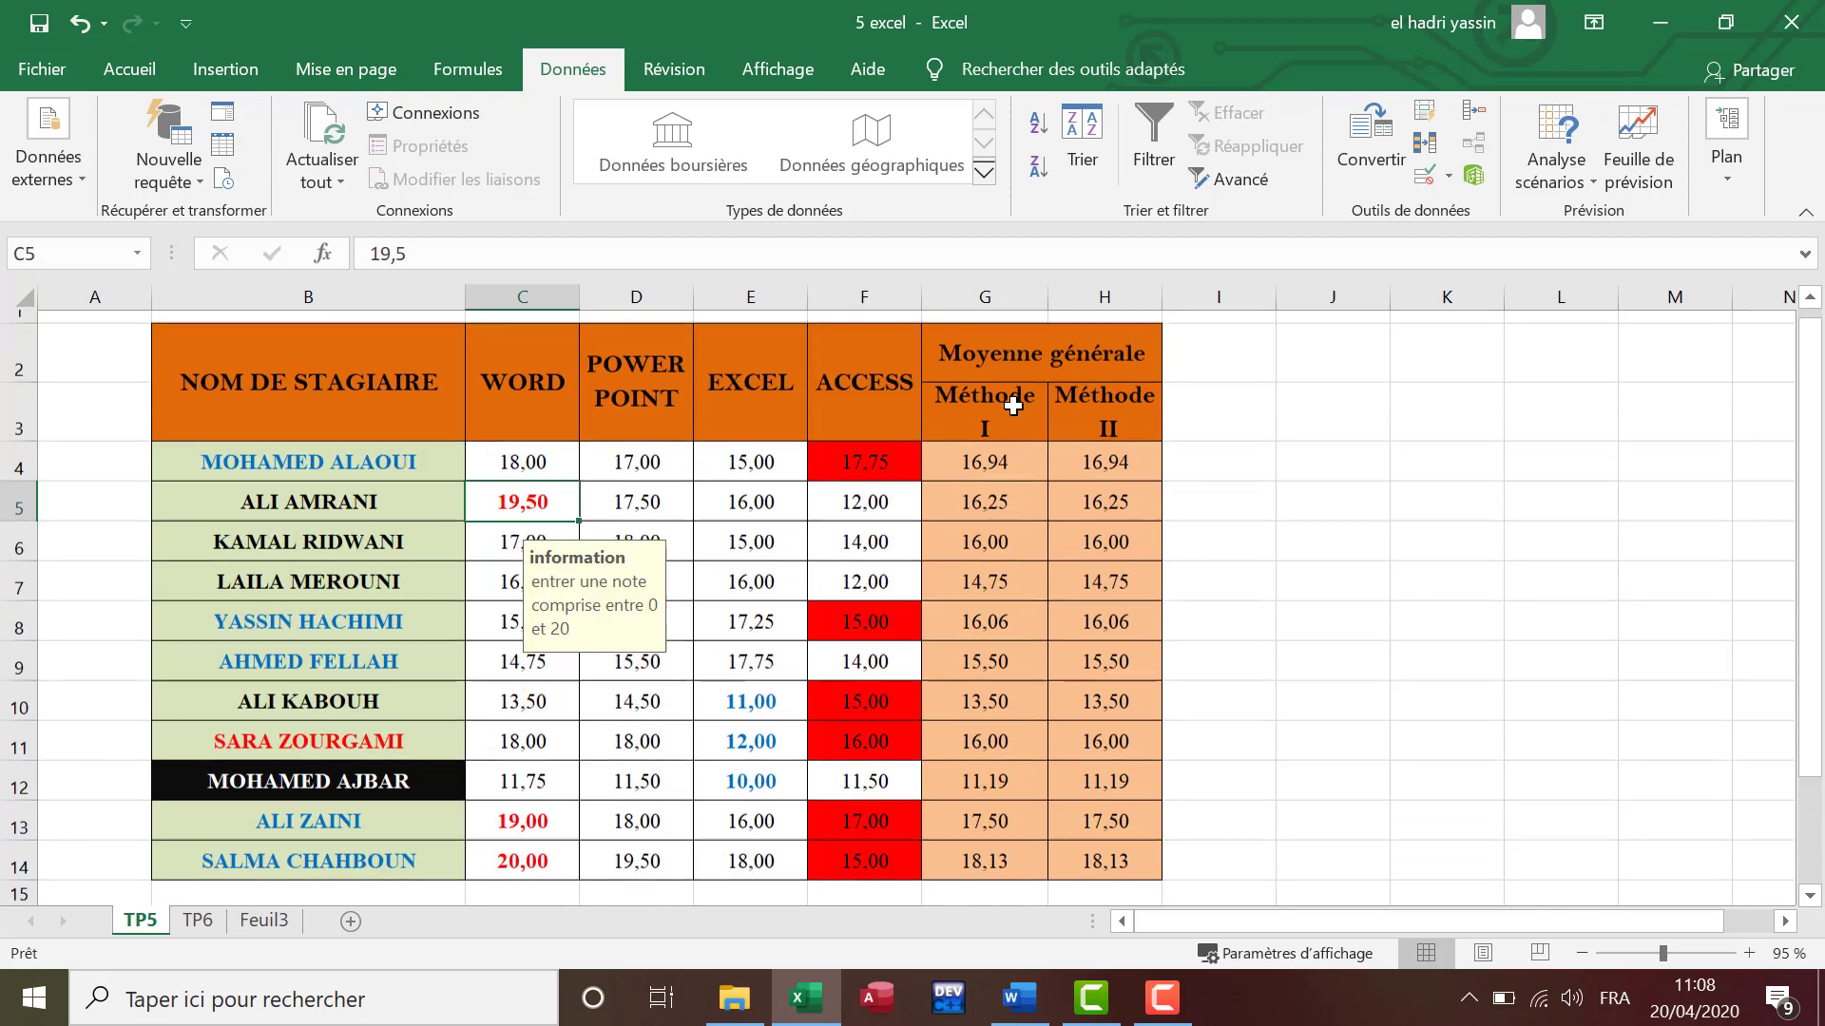
Reread Word task 6a and select the calculated averages G4:H14.
{"action": "left_click", "coordinate": [1019, 998]}
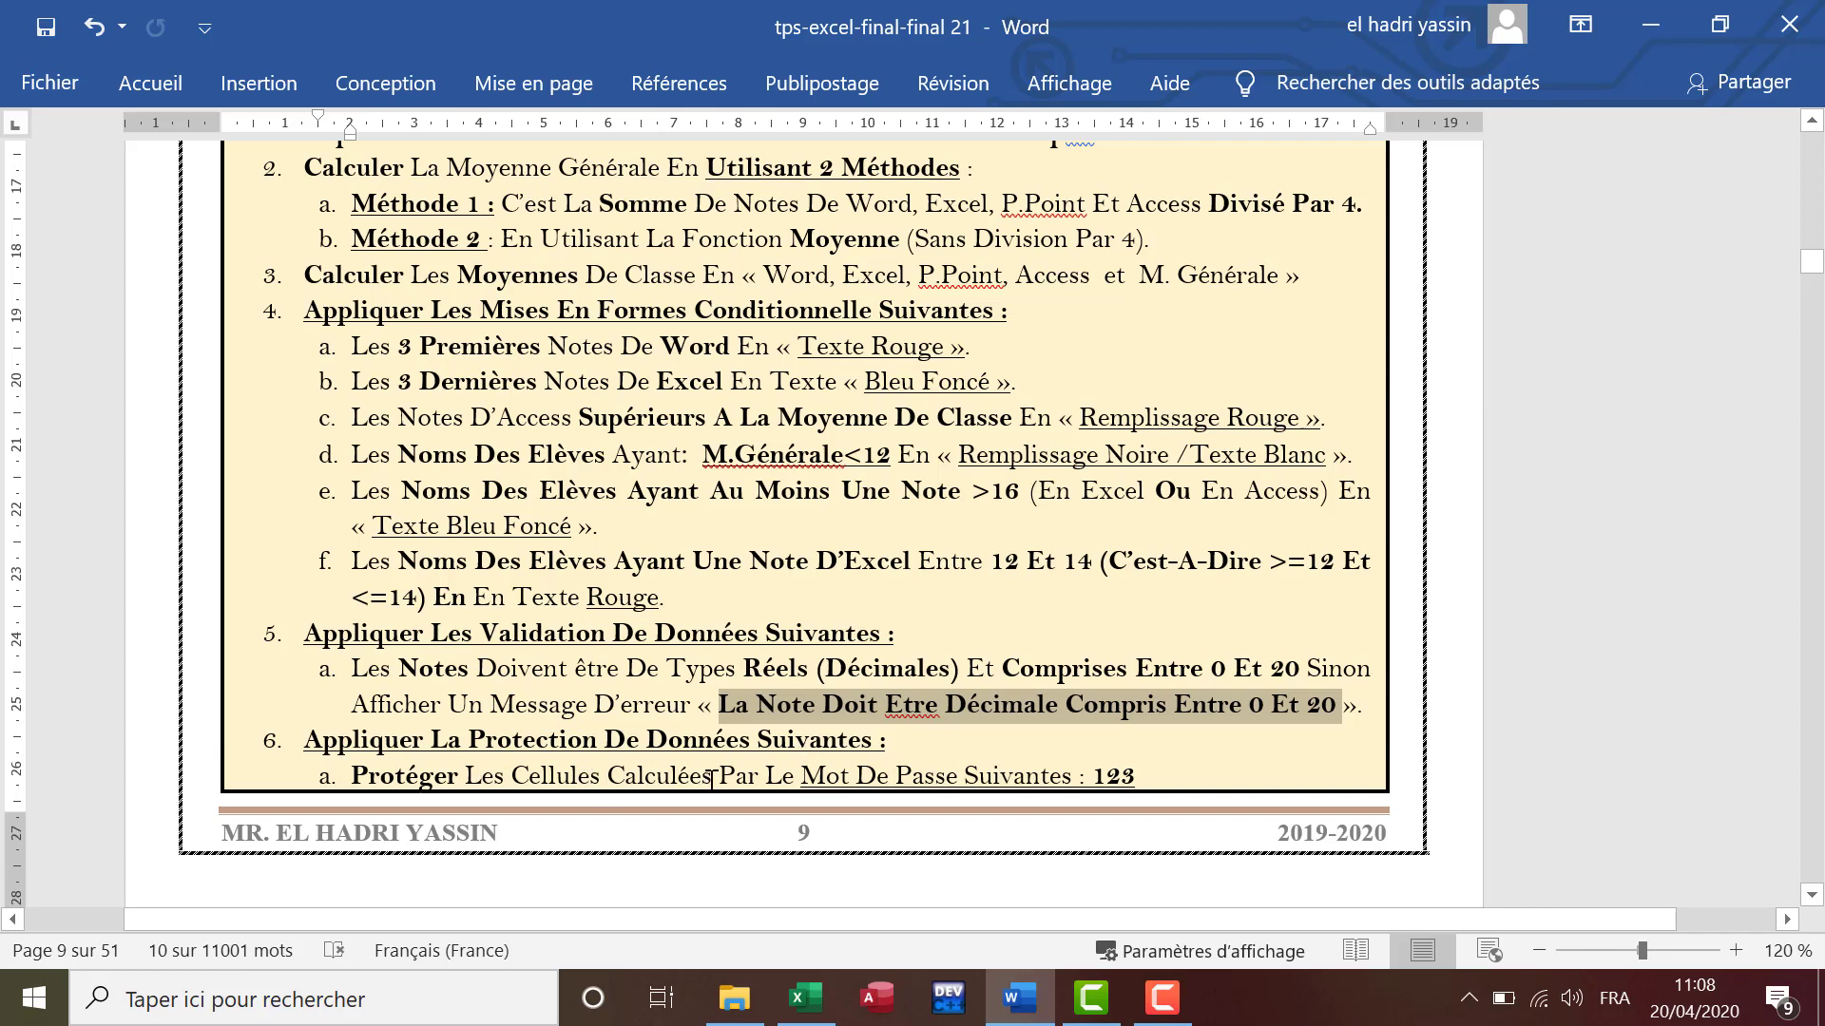
{"action": "left_click", "coordinate": [809, 1005]}
{"action": "mouse_move", "coordinate": [990, 476]}
{"action": "left_mouse_down"}
{"action": "mouse_move", "coordinate": [1109, 713]}
{"action": "mouse_move", "coordinate": [1090, 884]}
{"action": "left_mouse_up"}
Unlock all cells on the sheet and clear their Masquée option.
{"action": "scroll", "coordinate": [1074, 838], "scroll_direction": "down", "scroll_amount": 1}
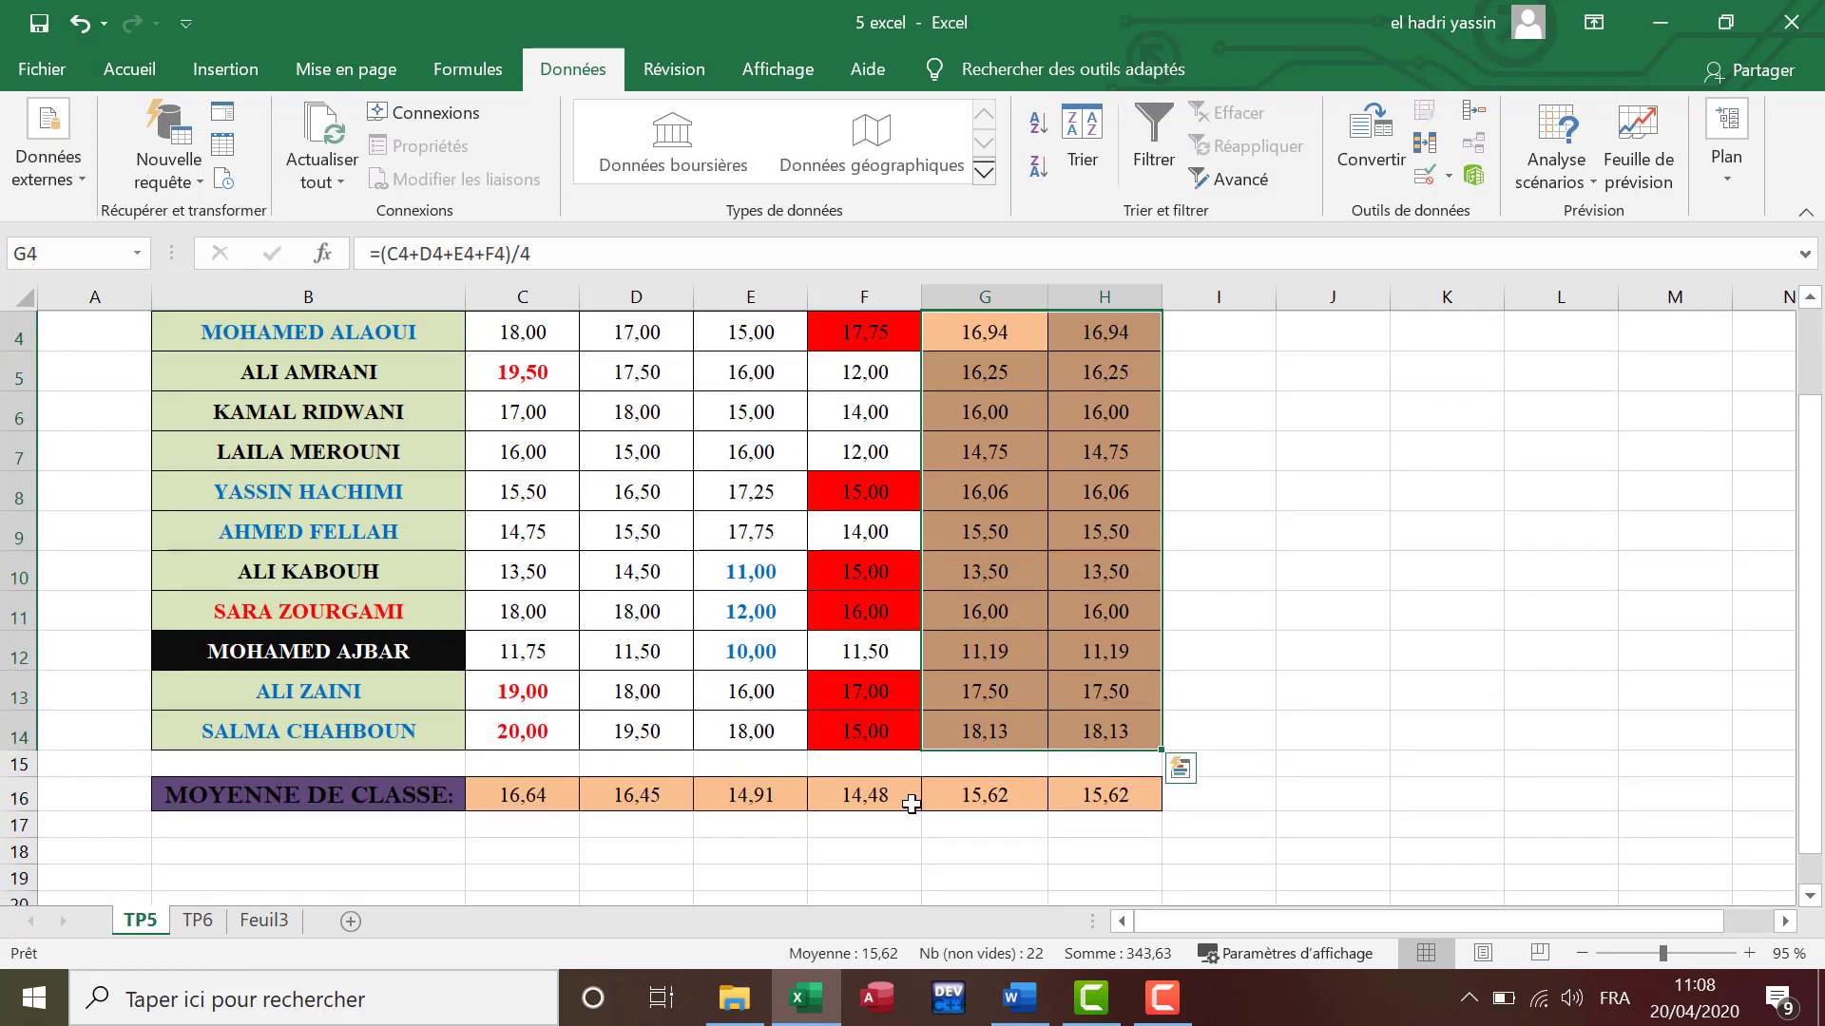
{"action": "left_click_drag", "start_coordinate": [508, 793], "coordinate": [1016, 798]}
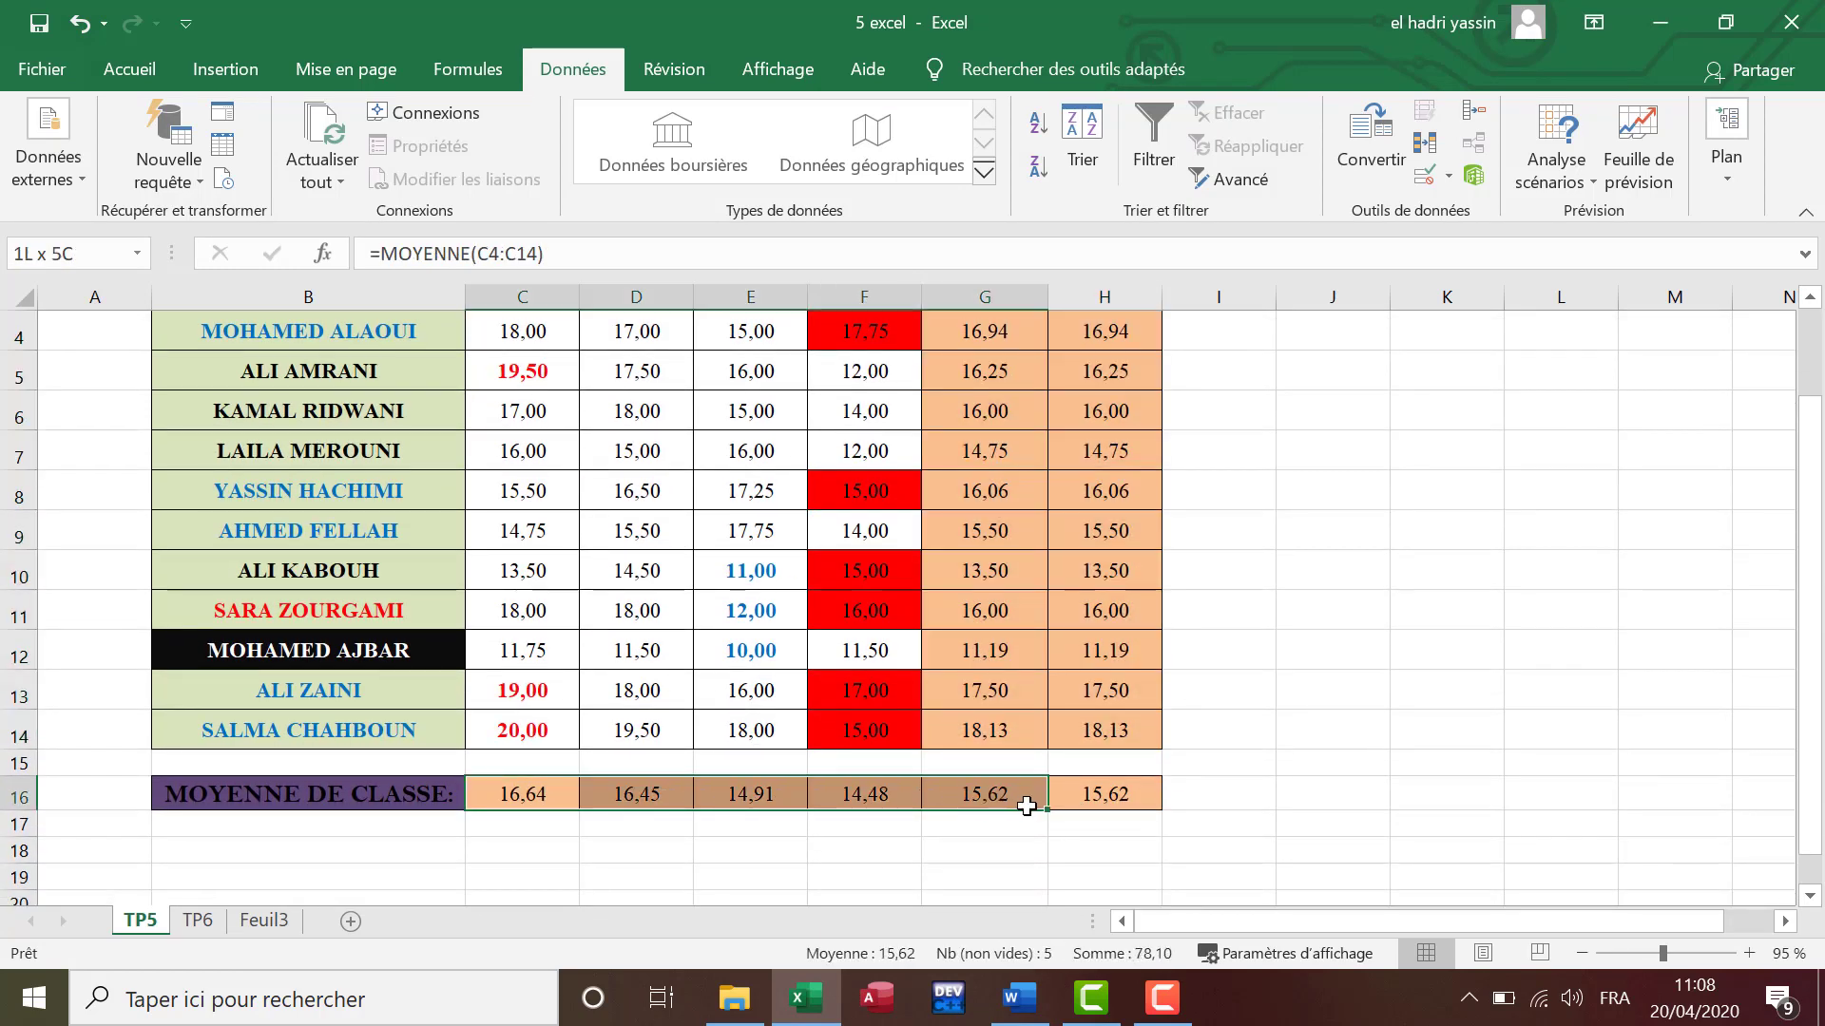
{"action": "scroll", "coordinate": [451, 407], "scroll_direction": "up", "scroll_amount": 1}
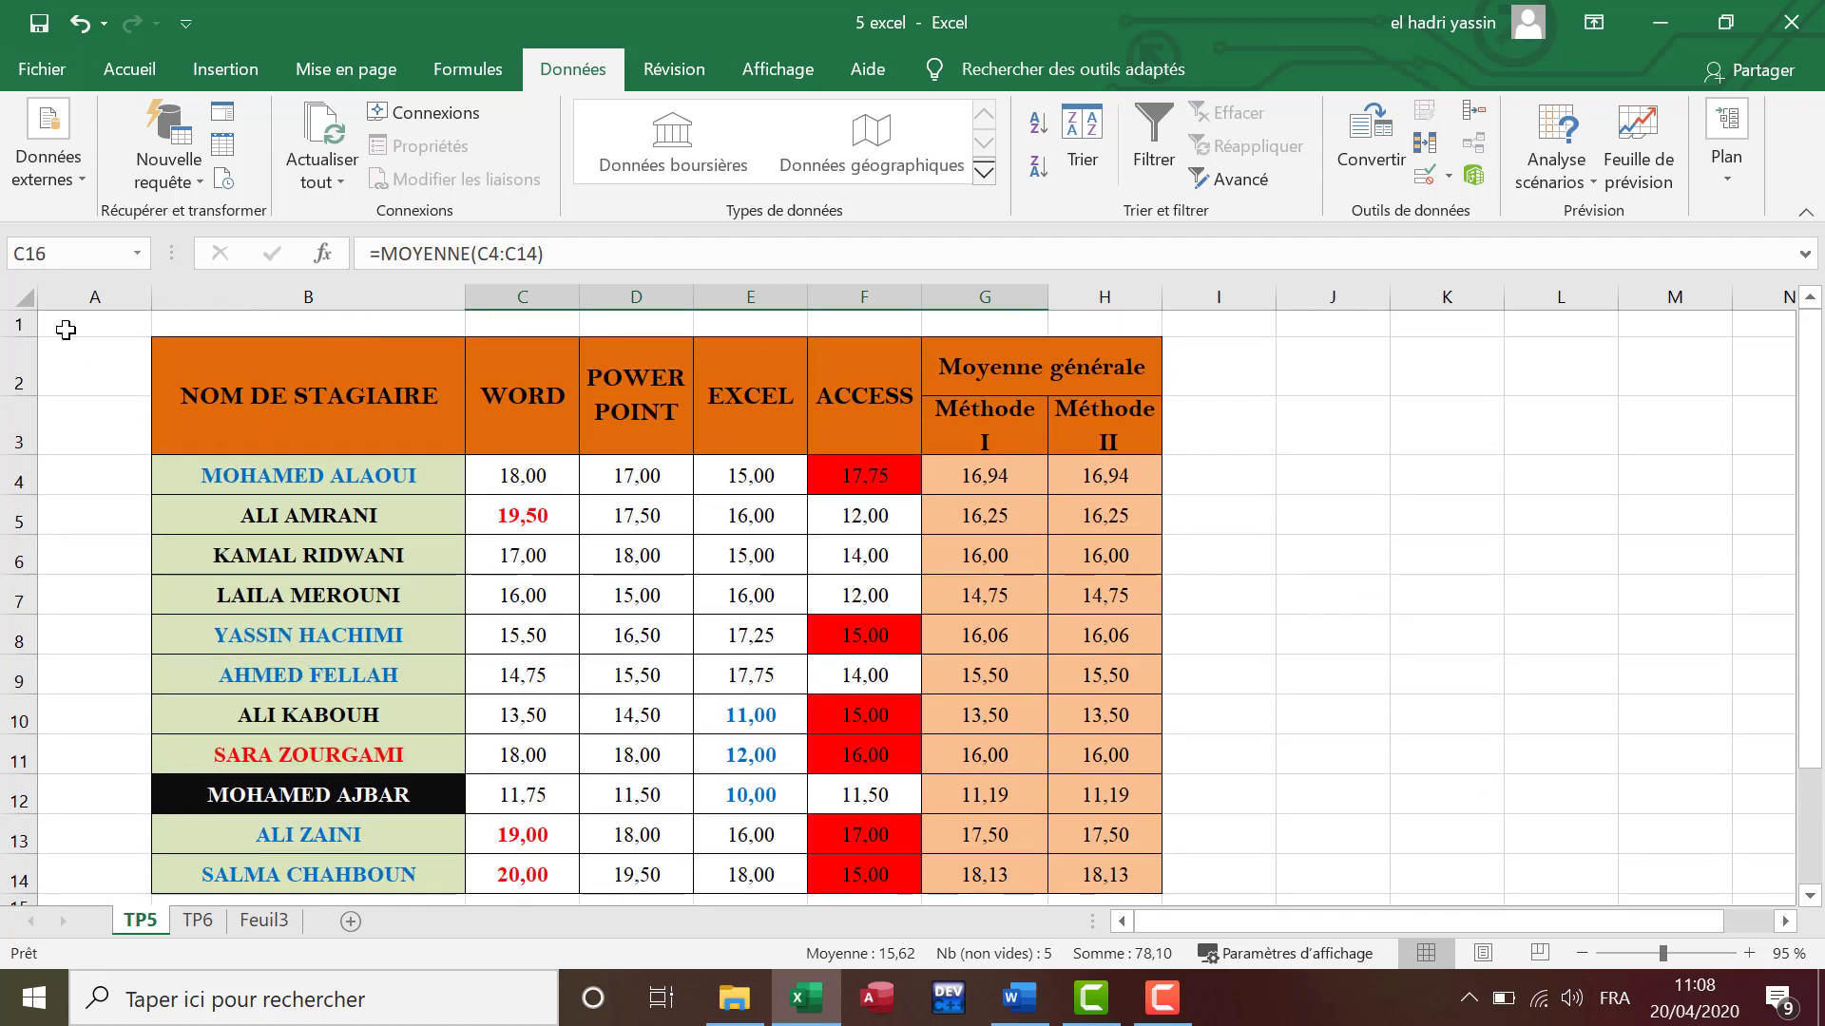
{"action": "left_click", "coordinate": [22, 294]}
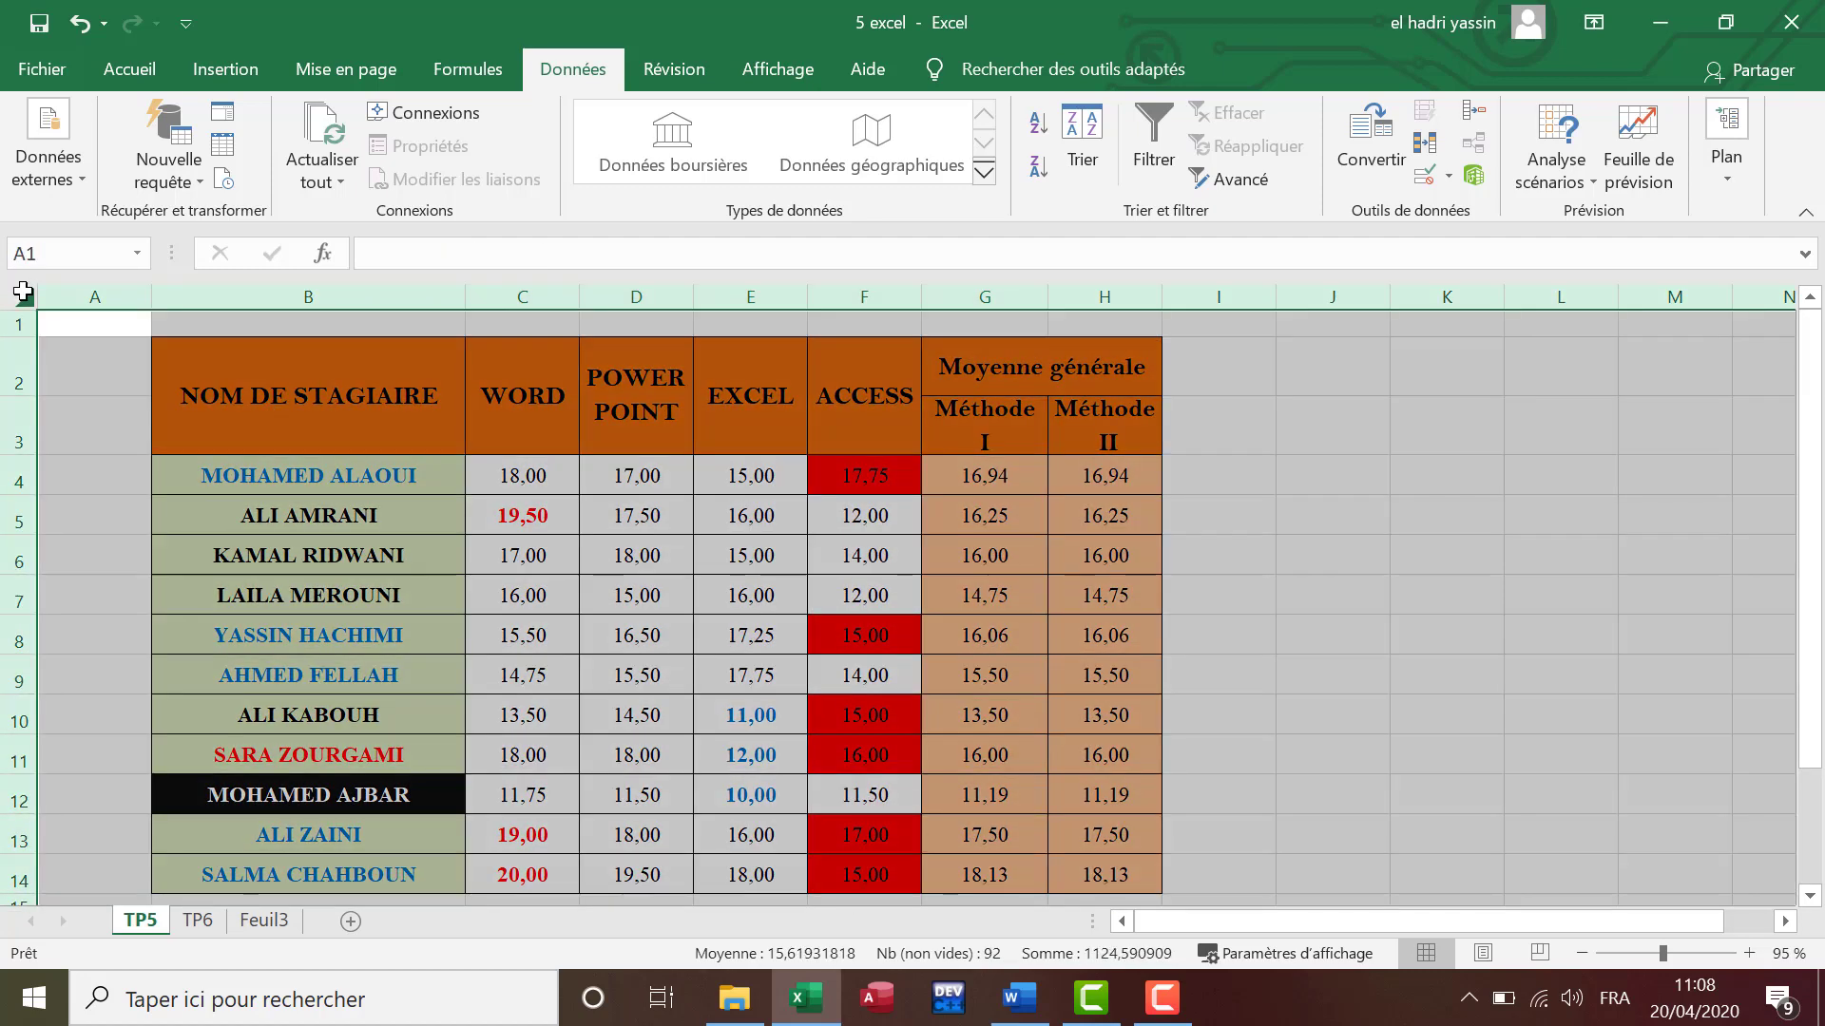
{"action": "left_click", "coordinate": [152, 78]}
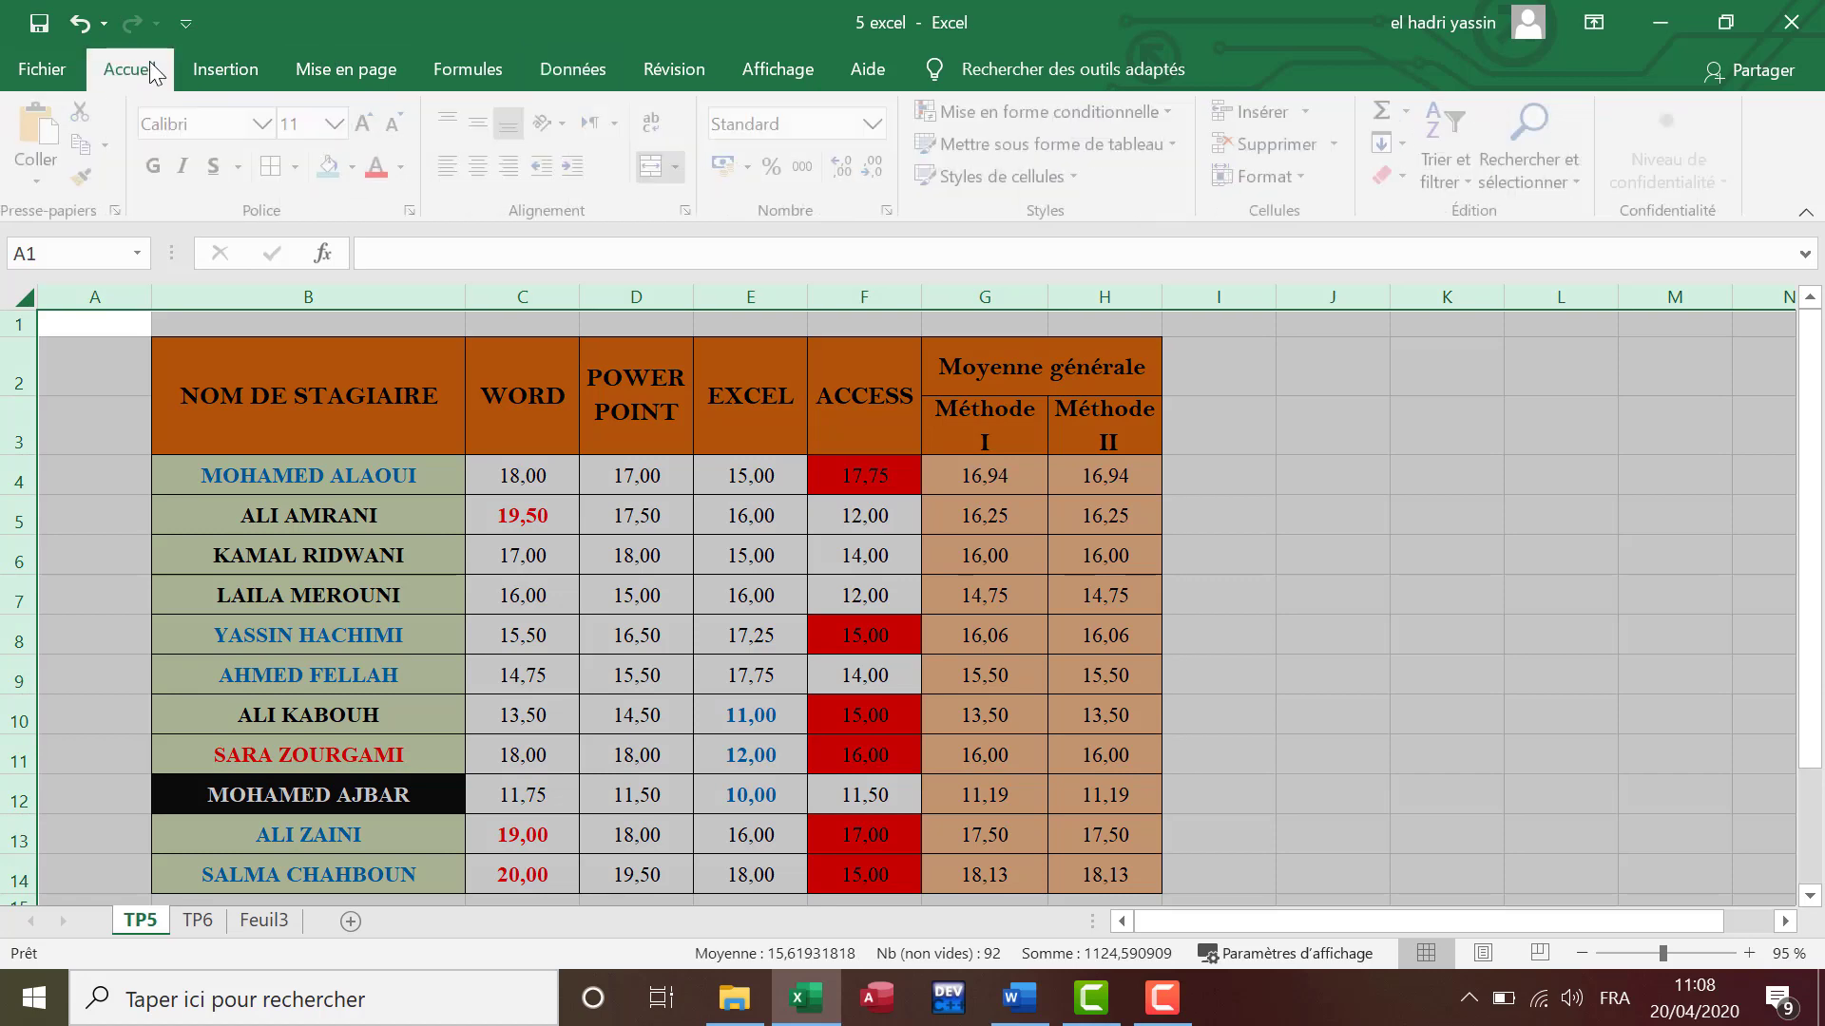
{"action": "left_click", "coordinate": [891, 212]}
{"action": "left_click", "coordinate": [1404, 231]}
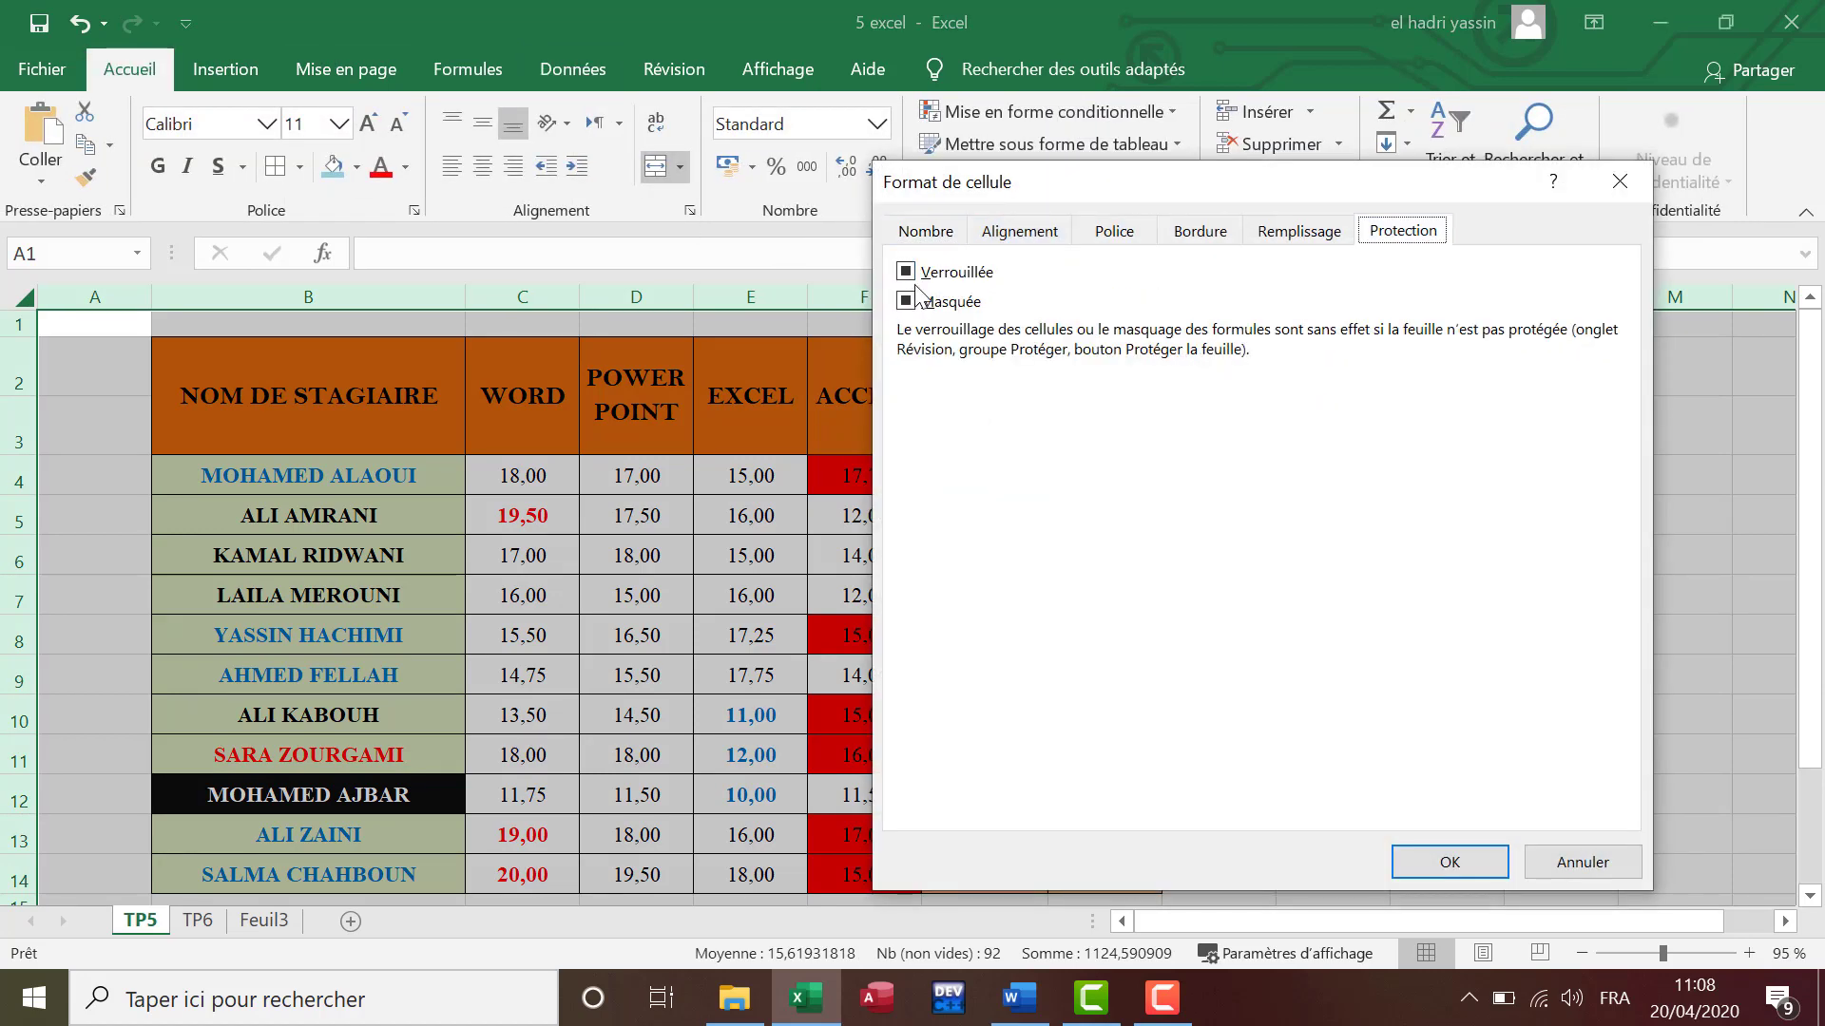
{"action": "left_click", "coordinate": [907, 272]}
{"action": "left_click", "coordinate": [907, 303]}
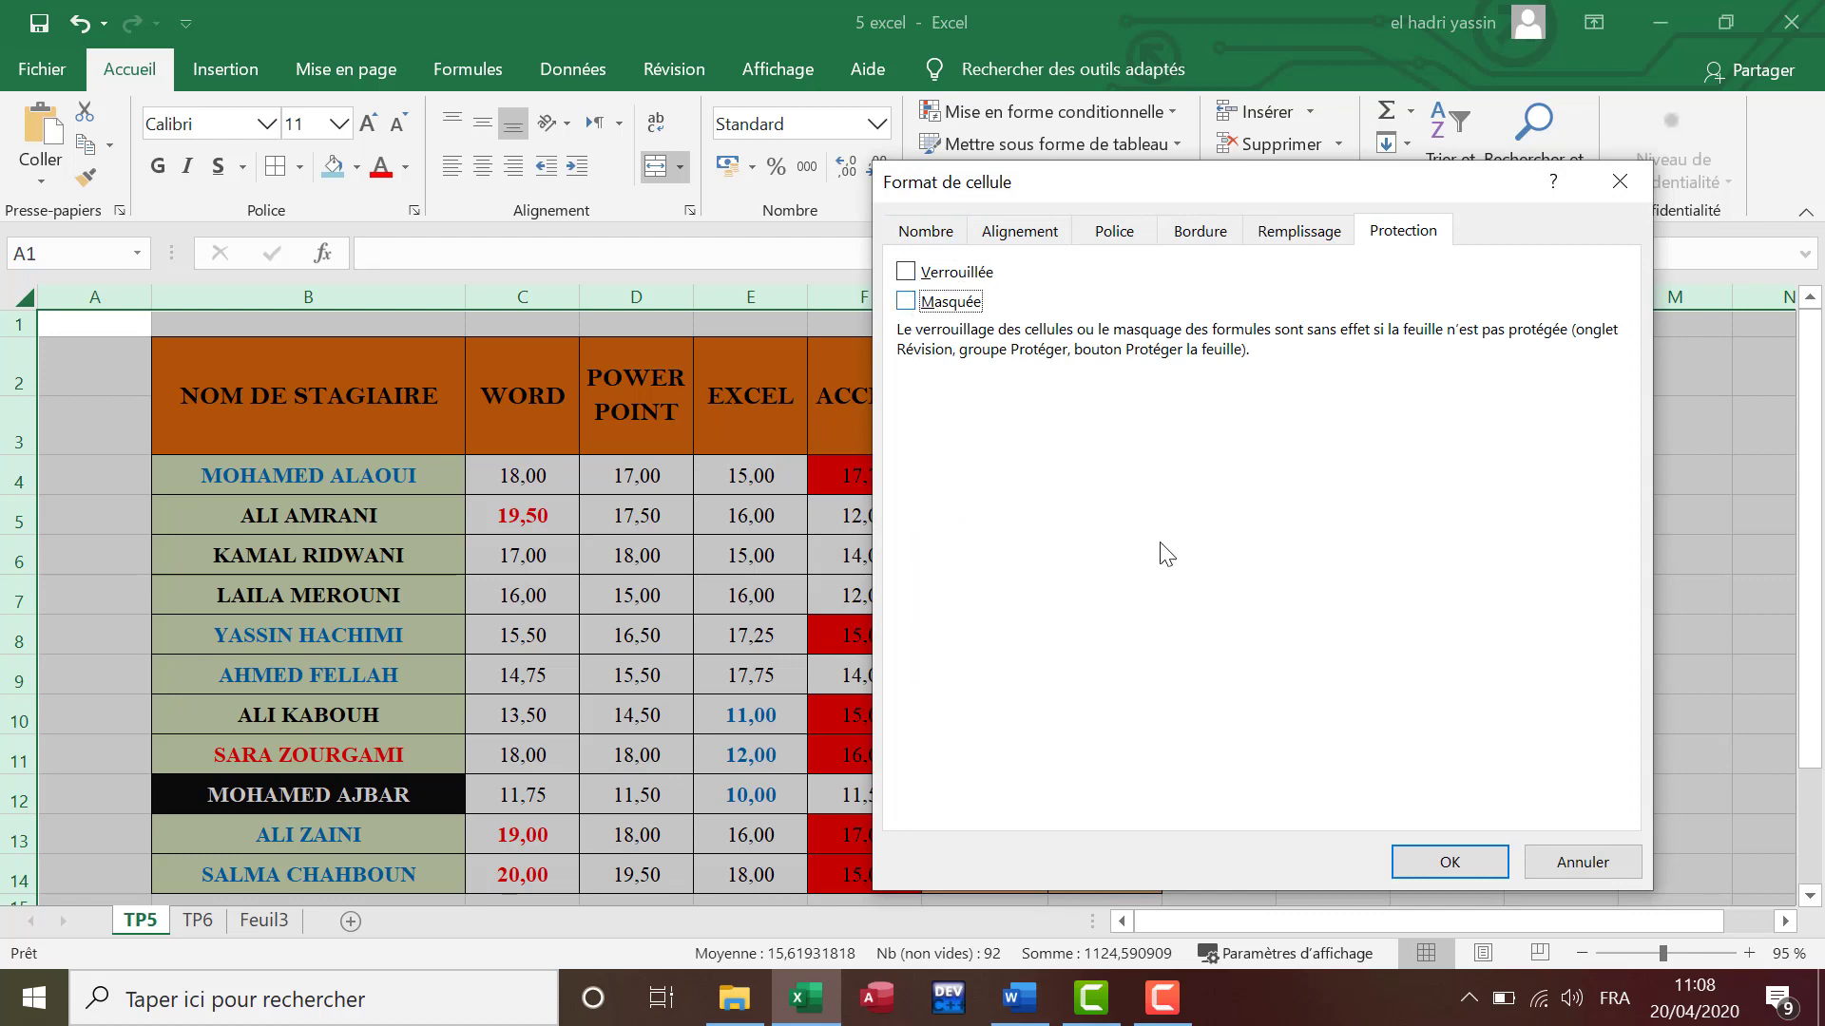
{"action": "left_click", "coordinate": [1450, 862]}
{"action": "left_click", "coordinate": [1216, 629]}
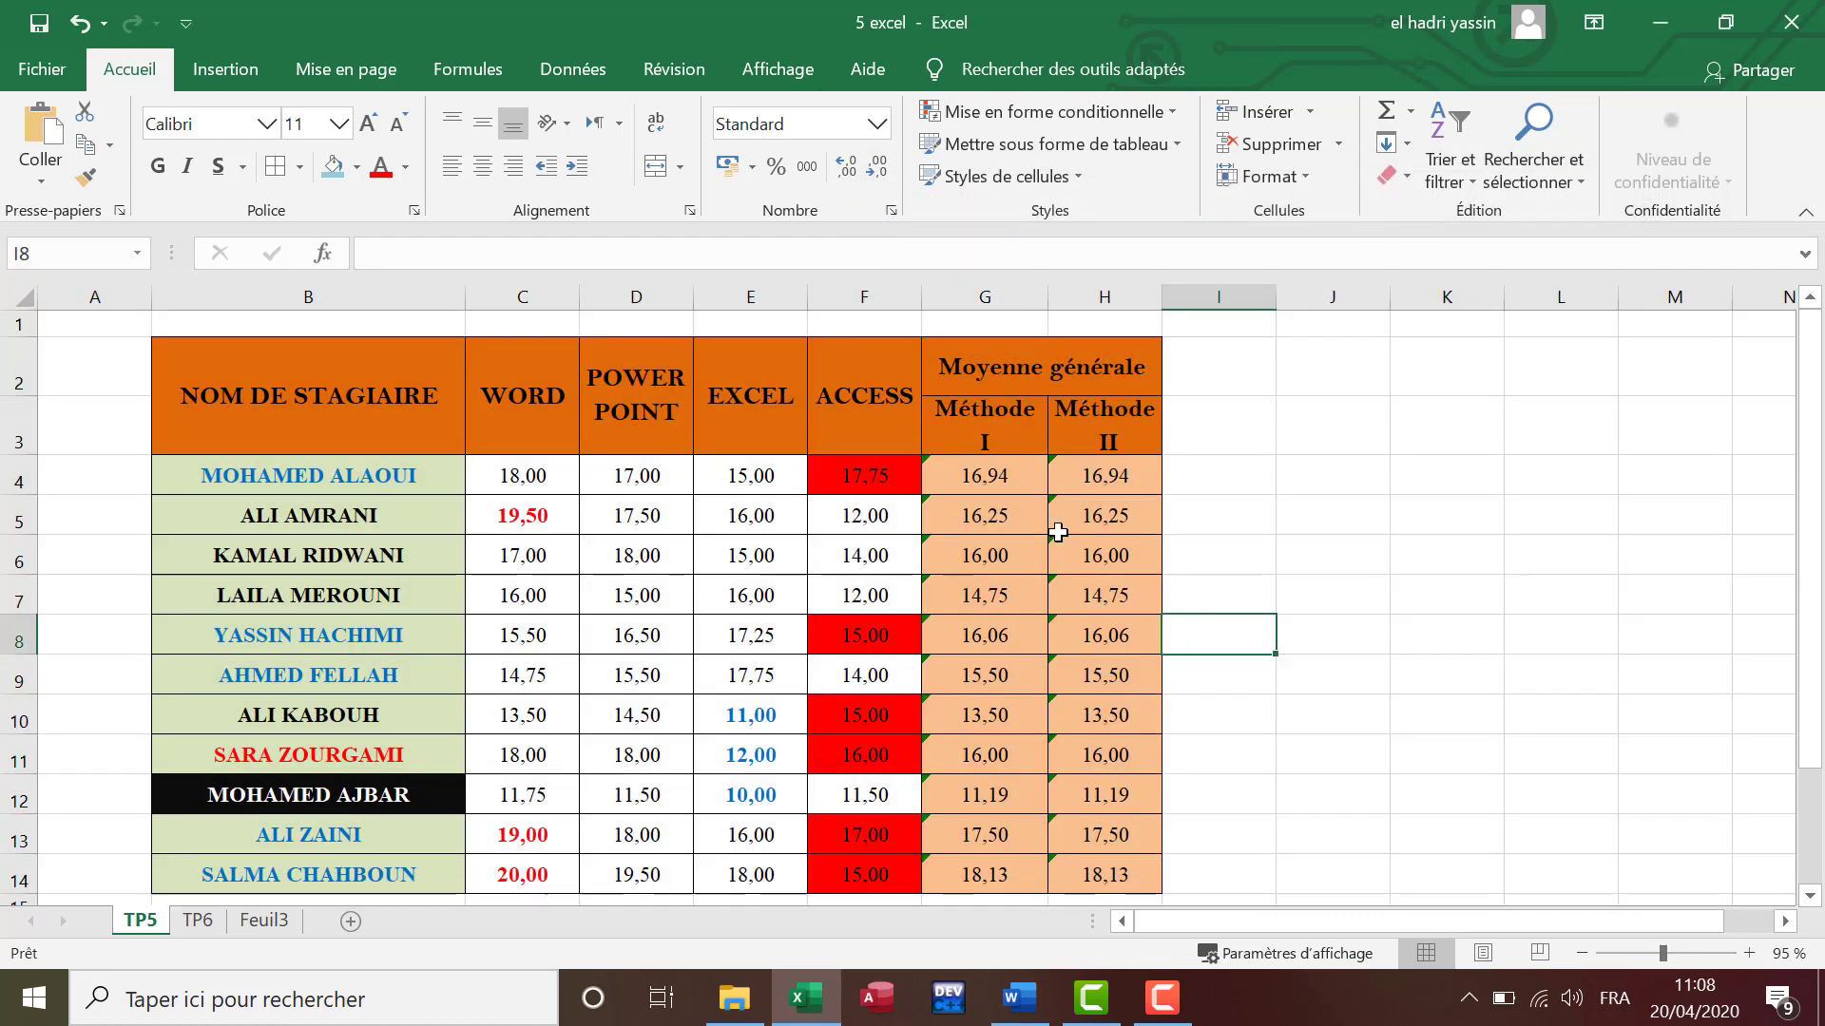
Set the averages G4:H14 and class-average row C16:H16 to Masquée.
{"action": "scroll", "coordinate": [1058, 536], "scroll_direction": "down", "scroll_amount": 1}
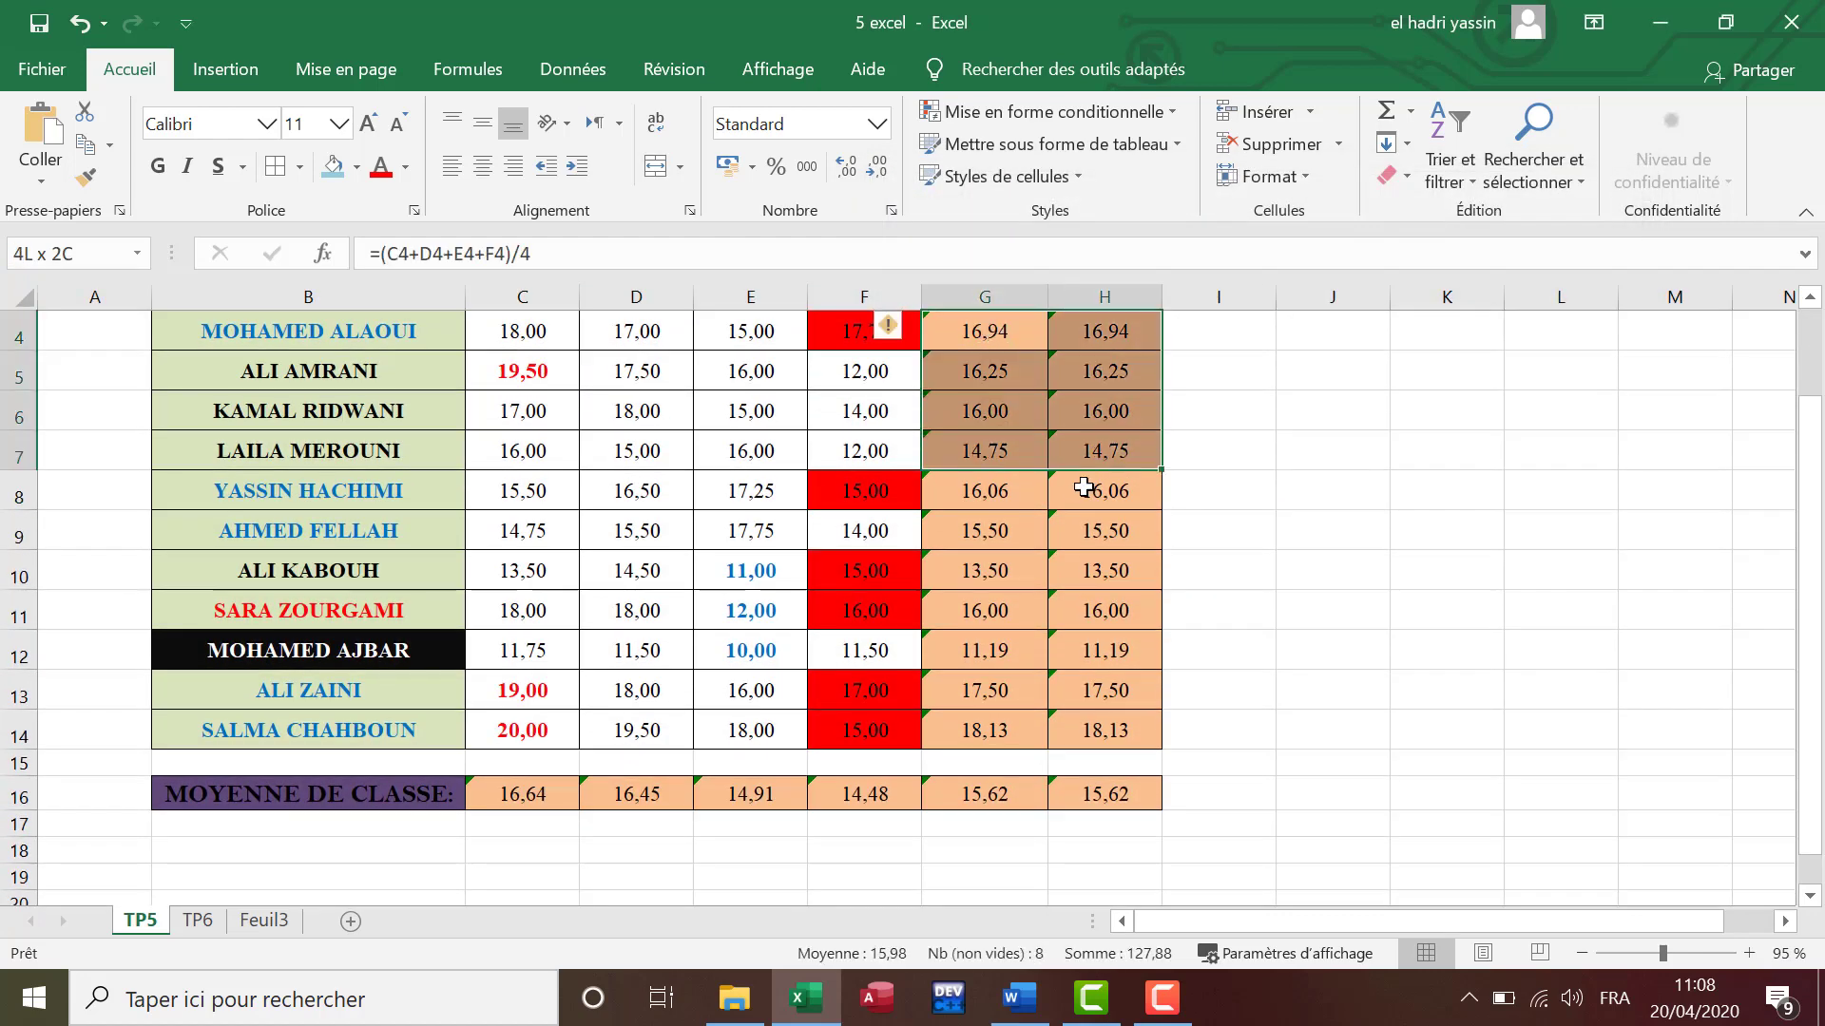
{"action": "left_click_drag", "start_coordinate": [983, 330], "coordinate": [1103, 730]}
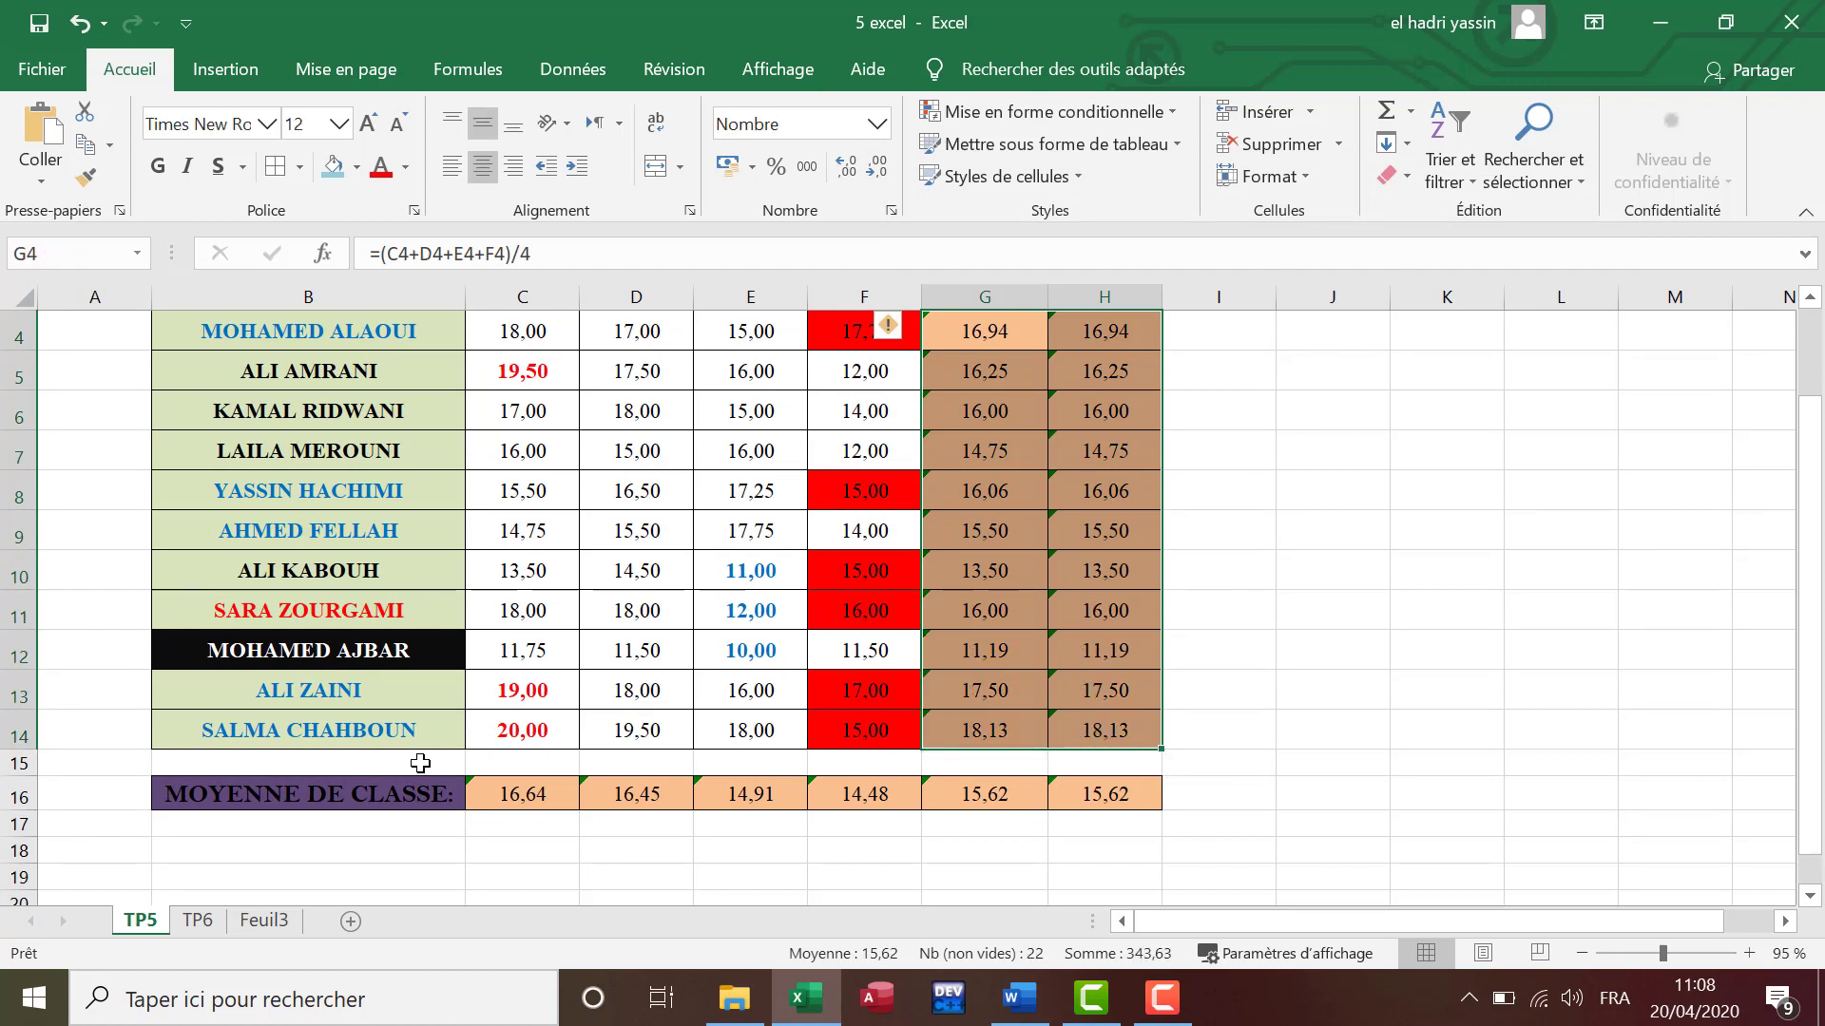
{"action": "left_click_drag", "start_coordinate": [535, 803], "coordinate": [1112, 795]}
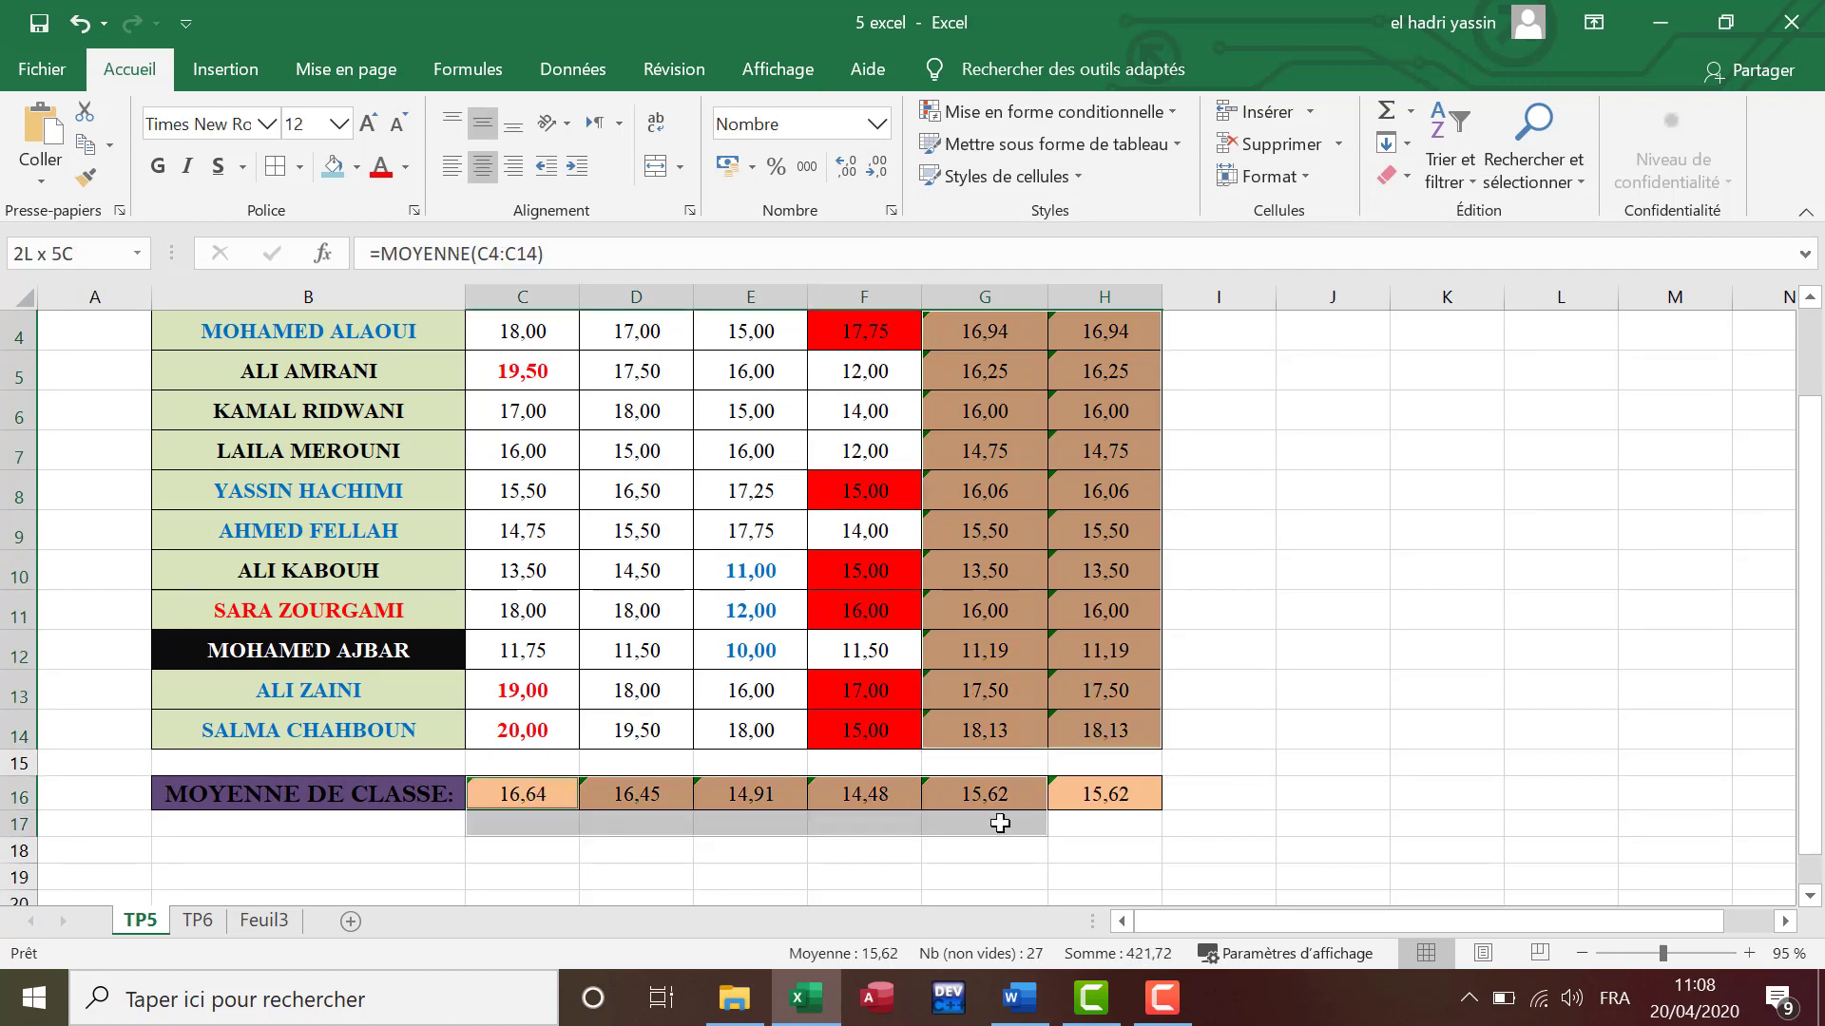
{"action": "left_click", "coordinate": [891, 210]}
{"action": "left_click", "coordinate": [1403, 231]}
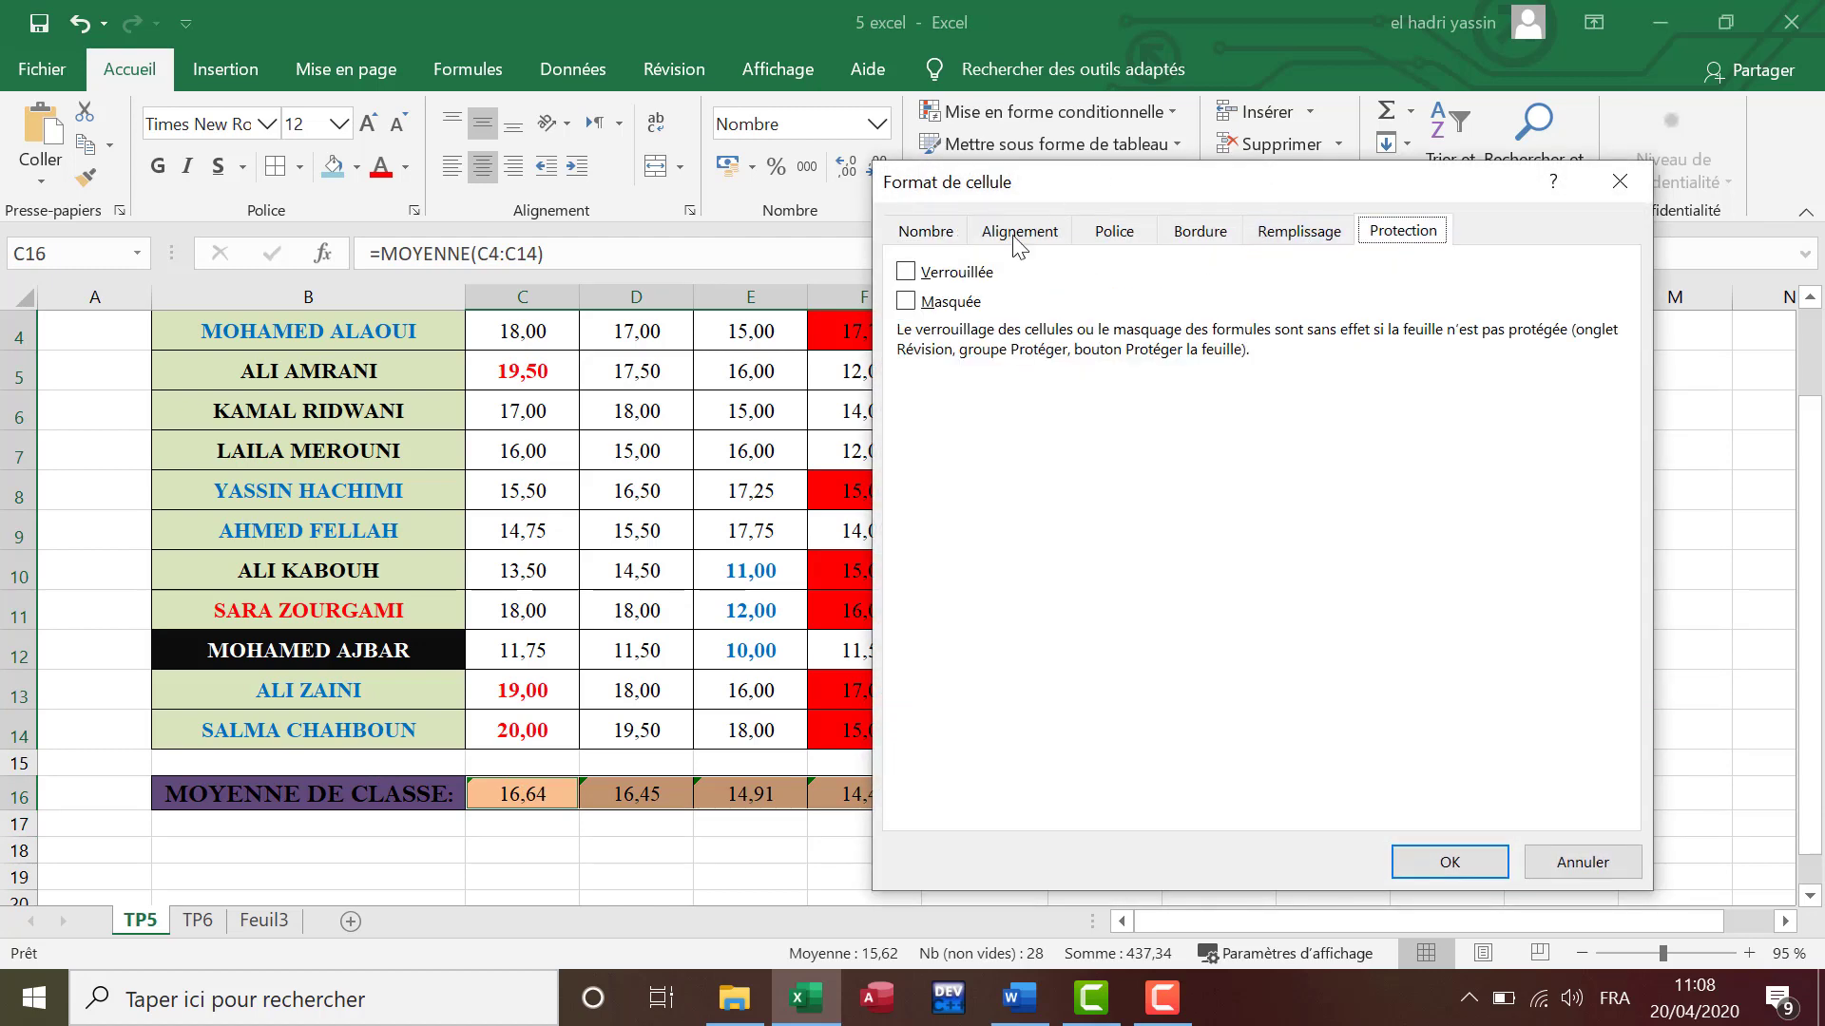
{"action": "left_click", "coordinate": [953, 303]}
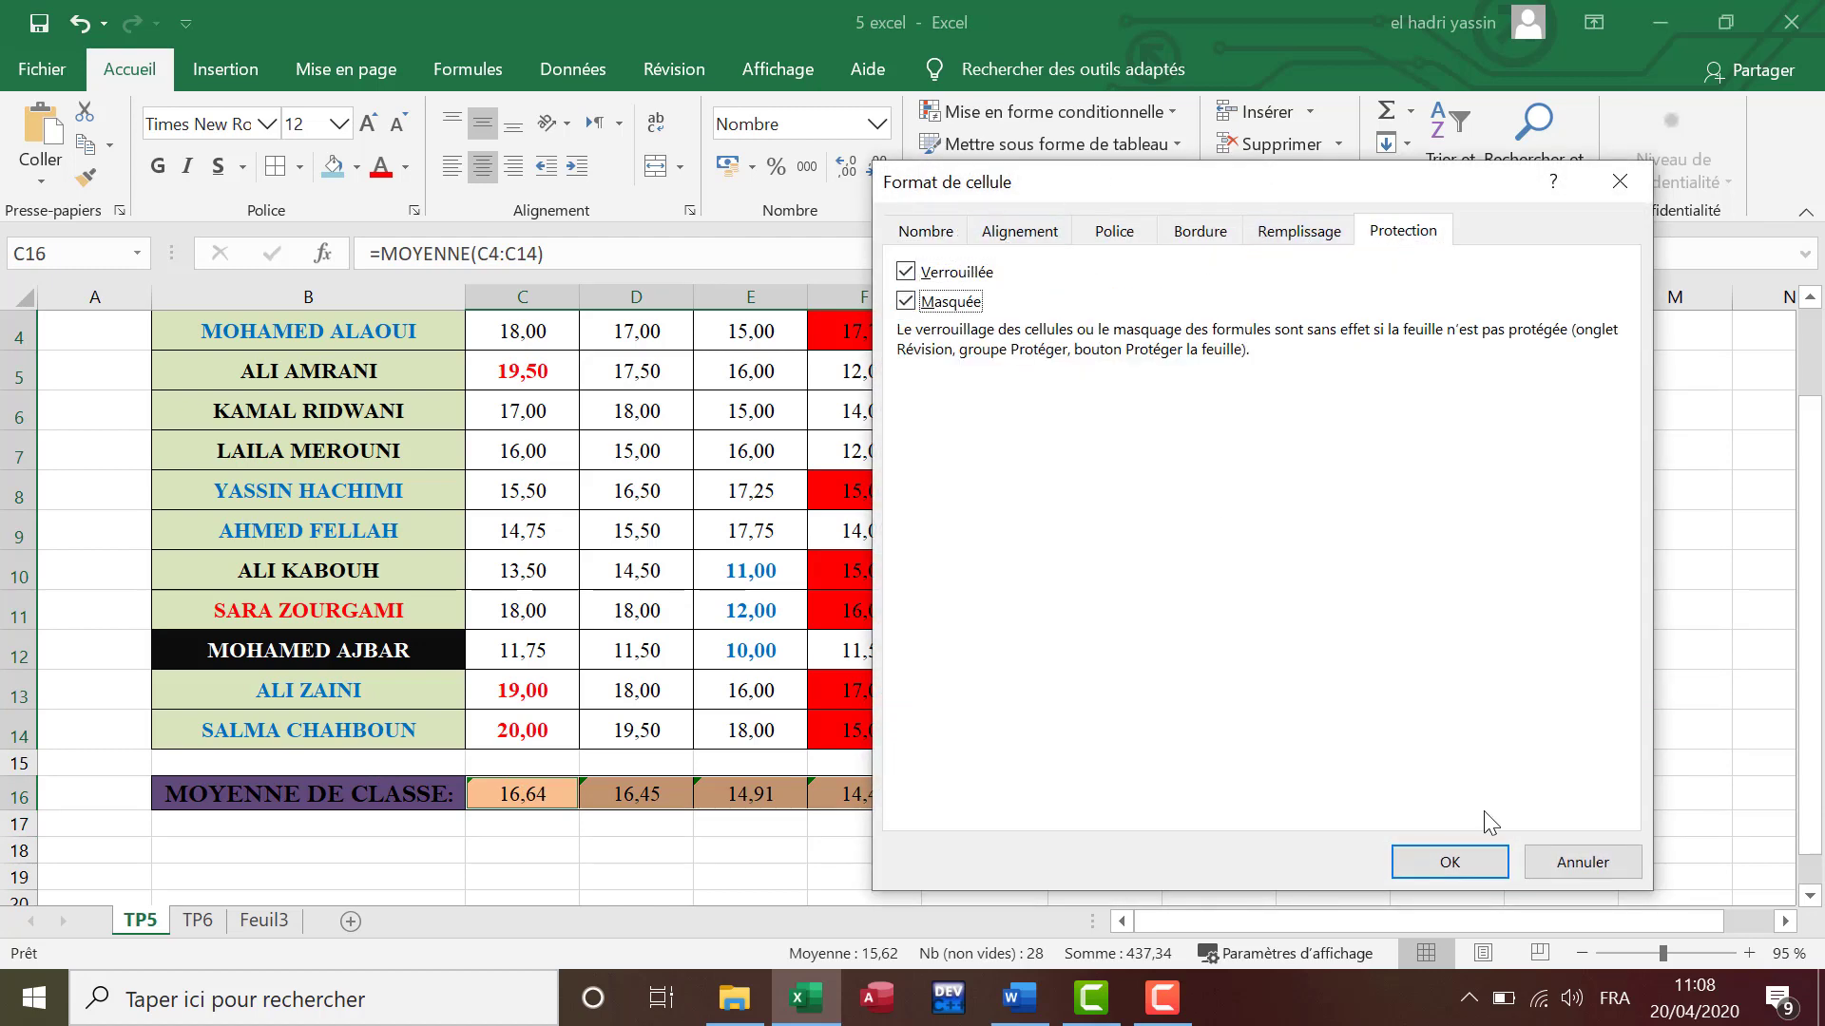
{"action": "left_click", "coordinate": [1422, 871]}
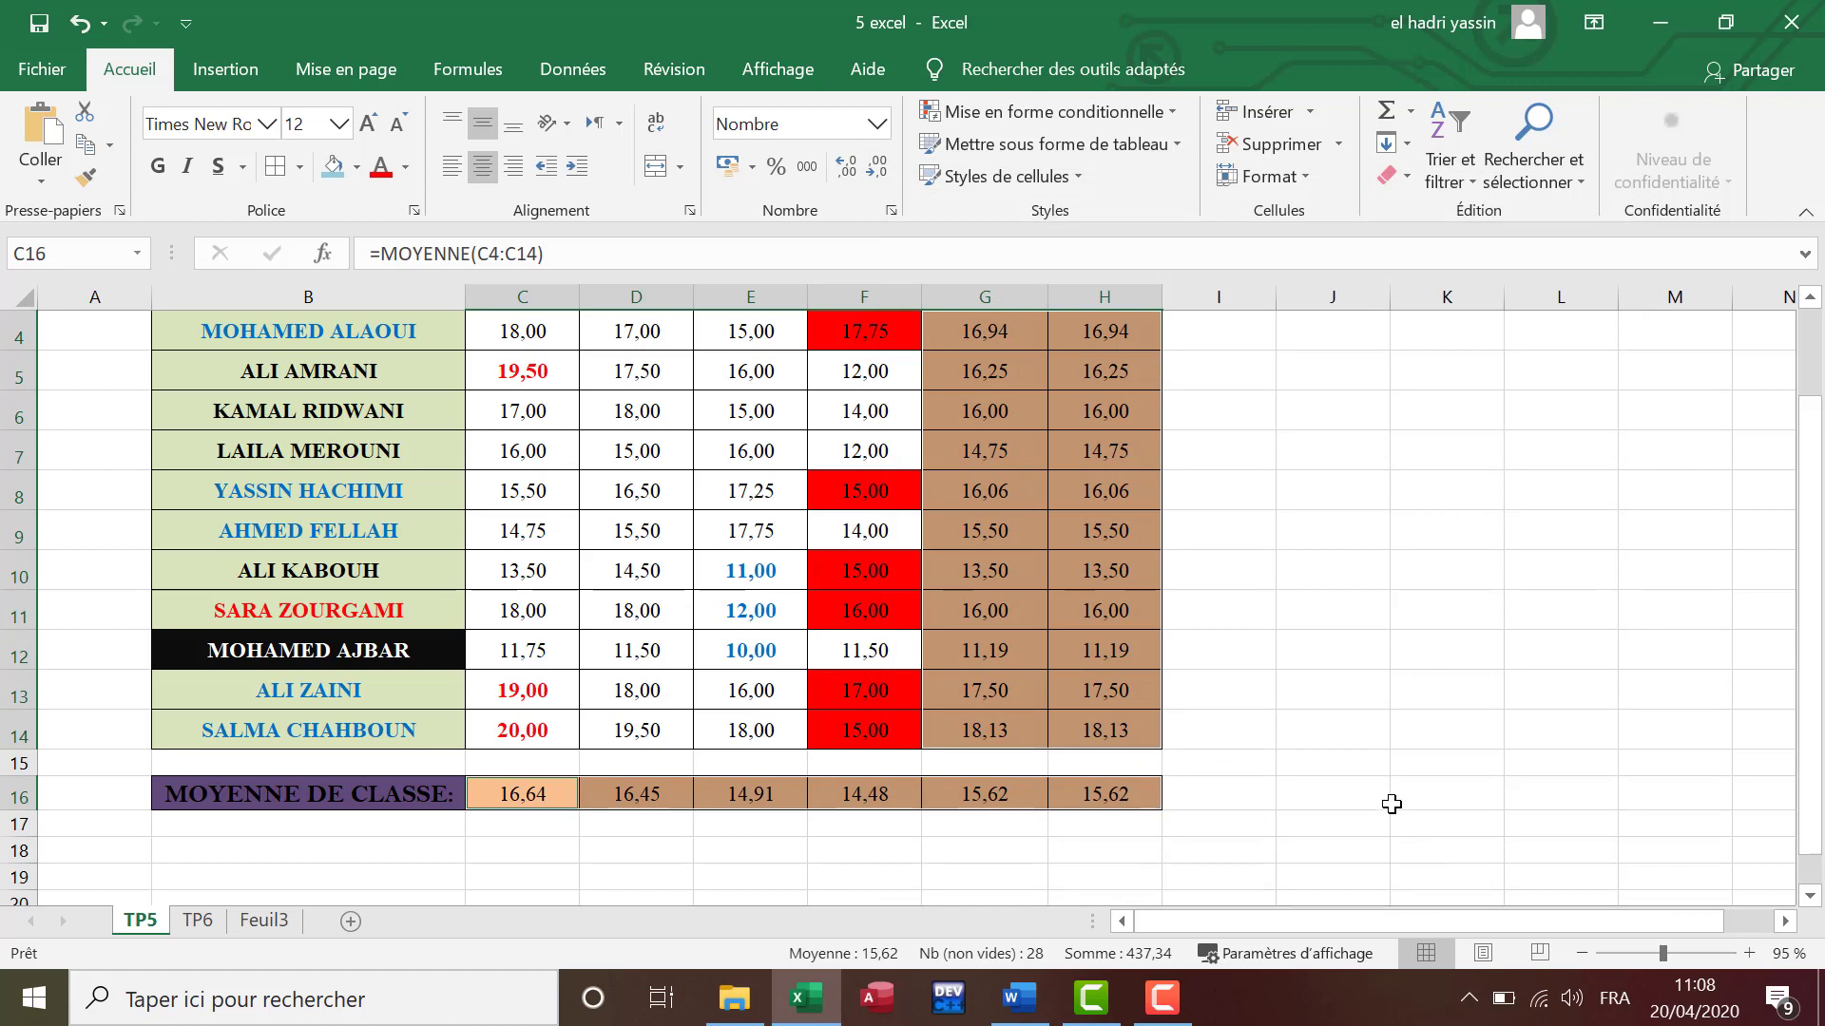
Protect the TP5 sheet with a password, entered twice.
{"action": "right_click", "coordinate": [144, 938]}
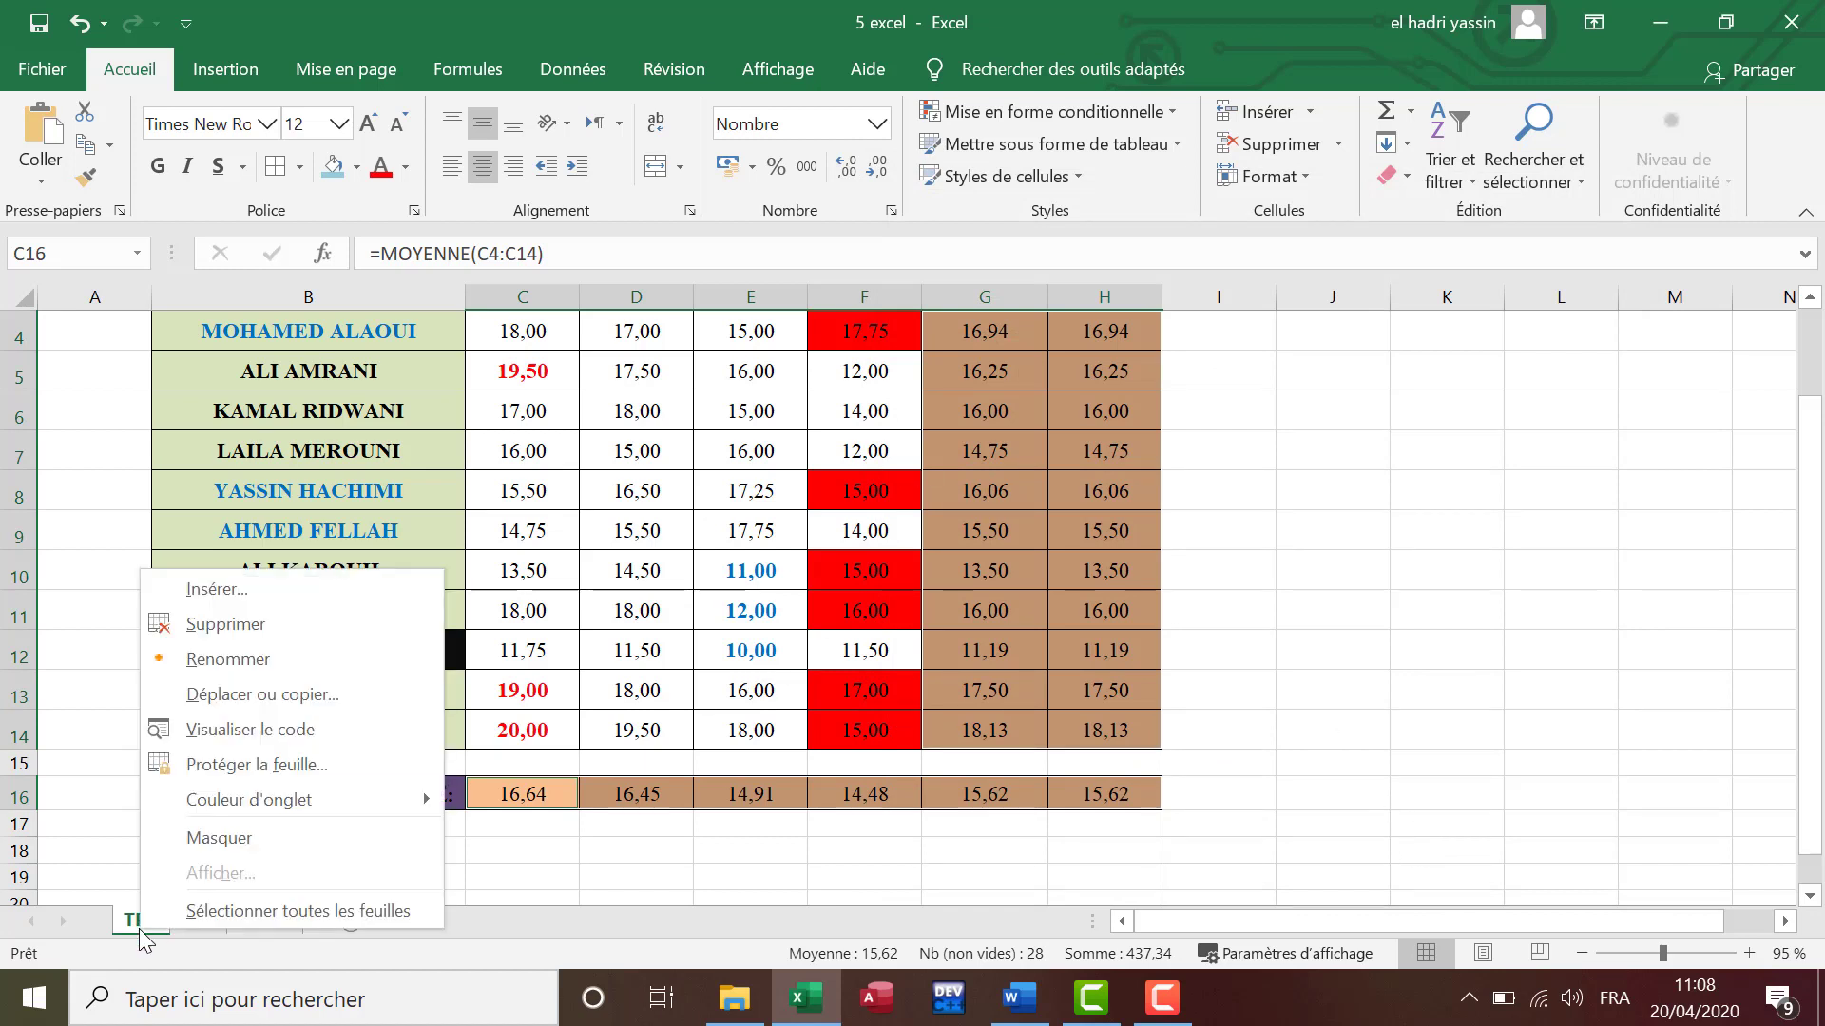
{"action": "left_click", "coordinate": [204, 764]}
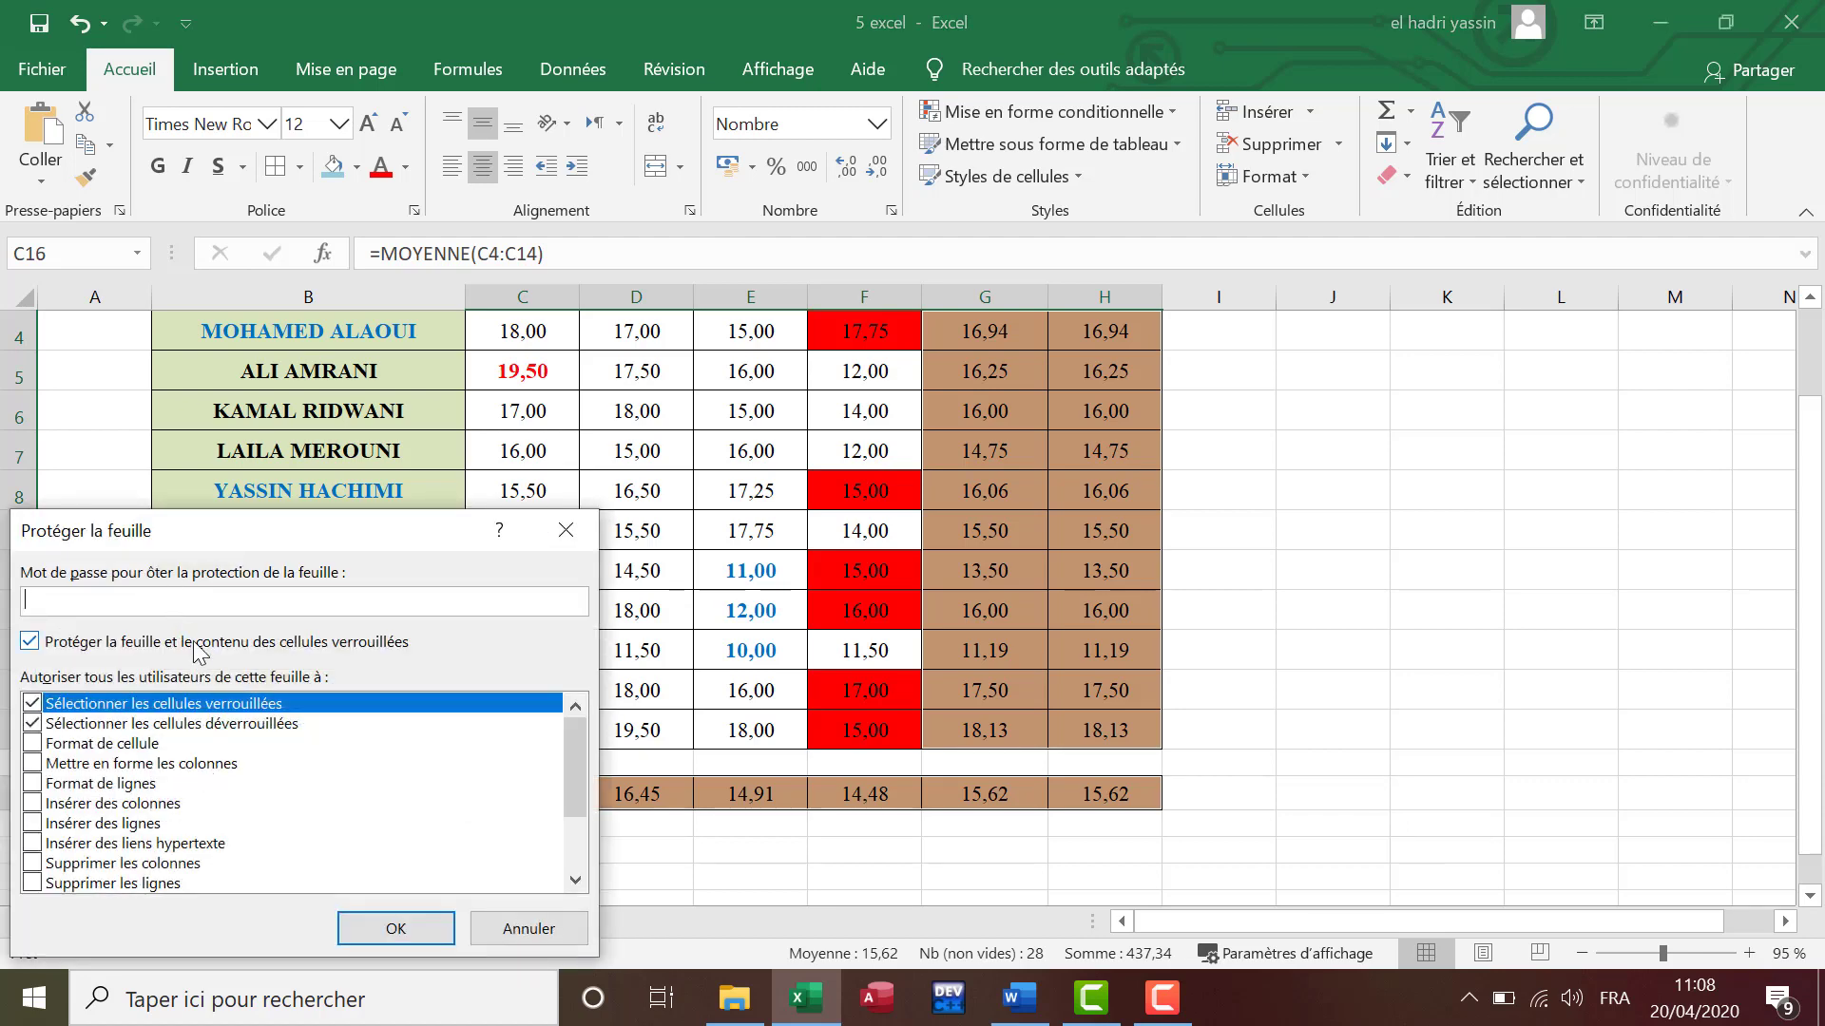
{"action": "key", "text": "Return"}
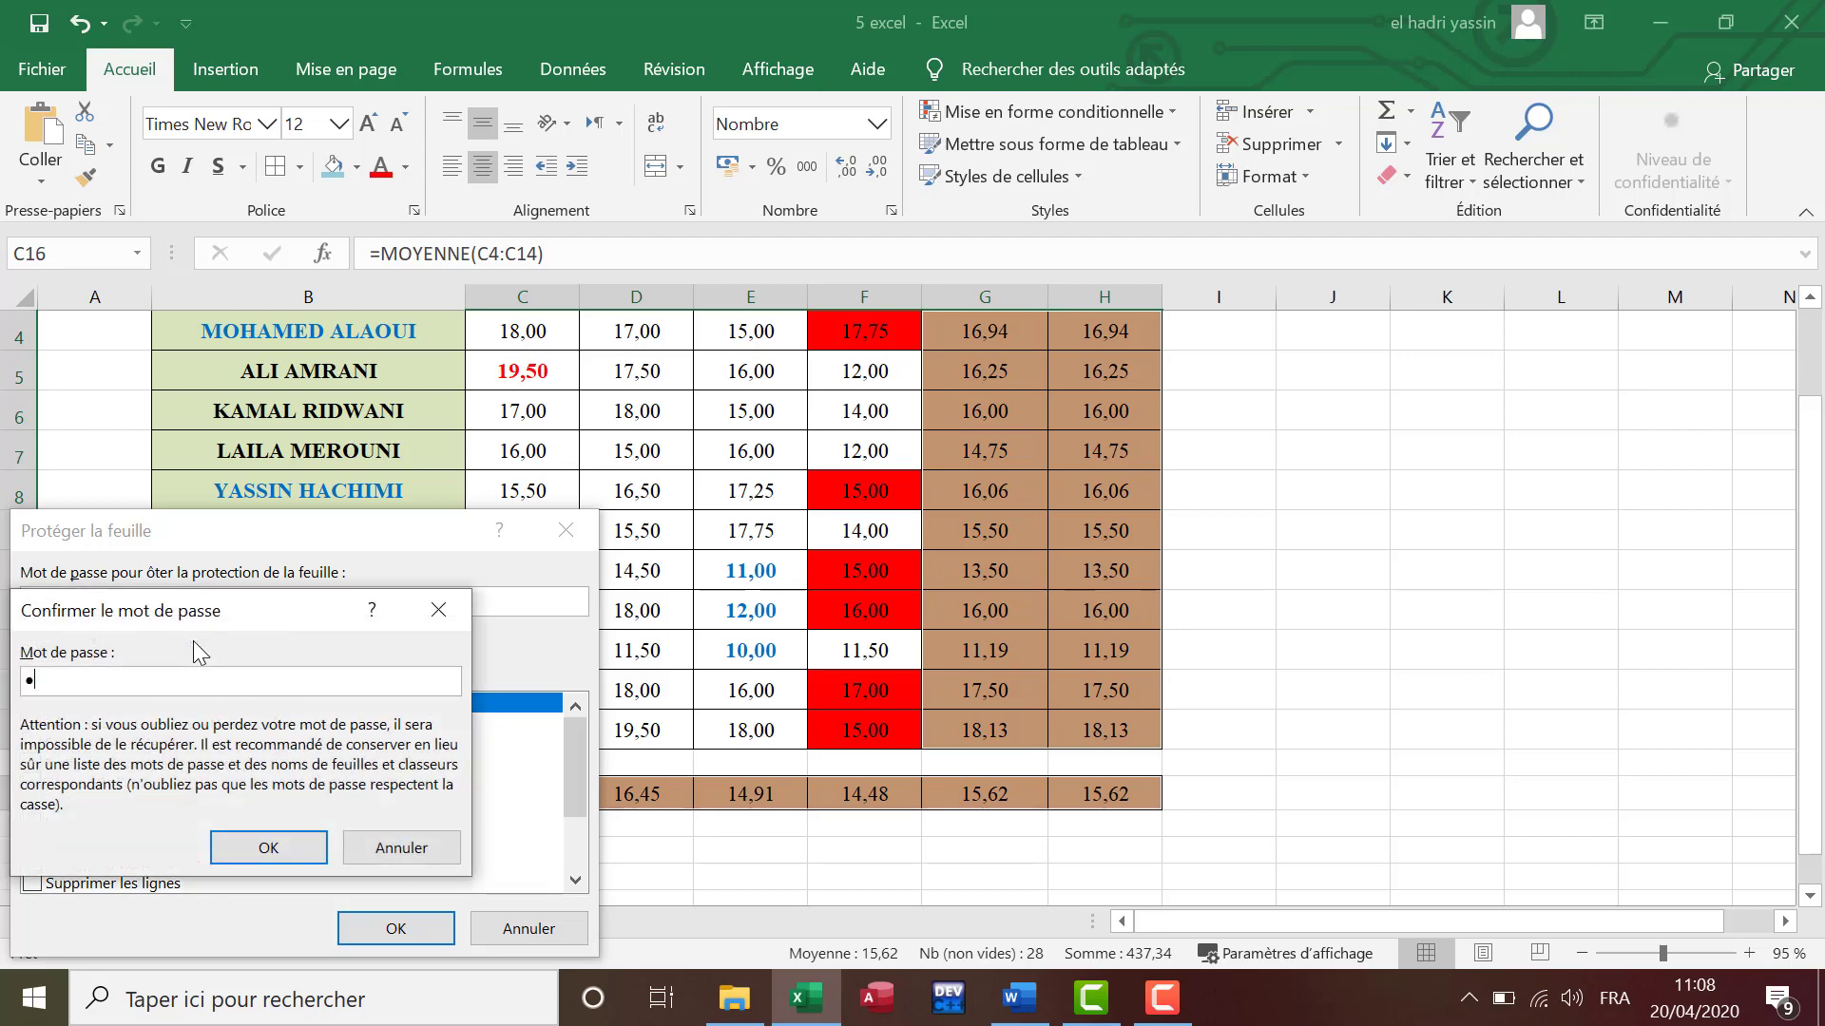
{"action": "key", "text": "Return"}
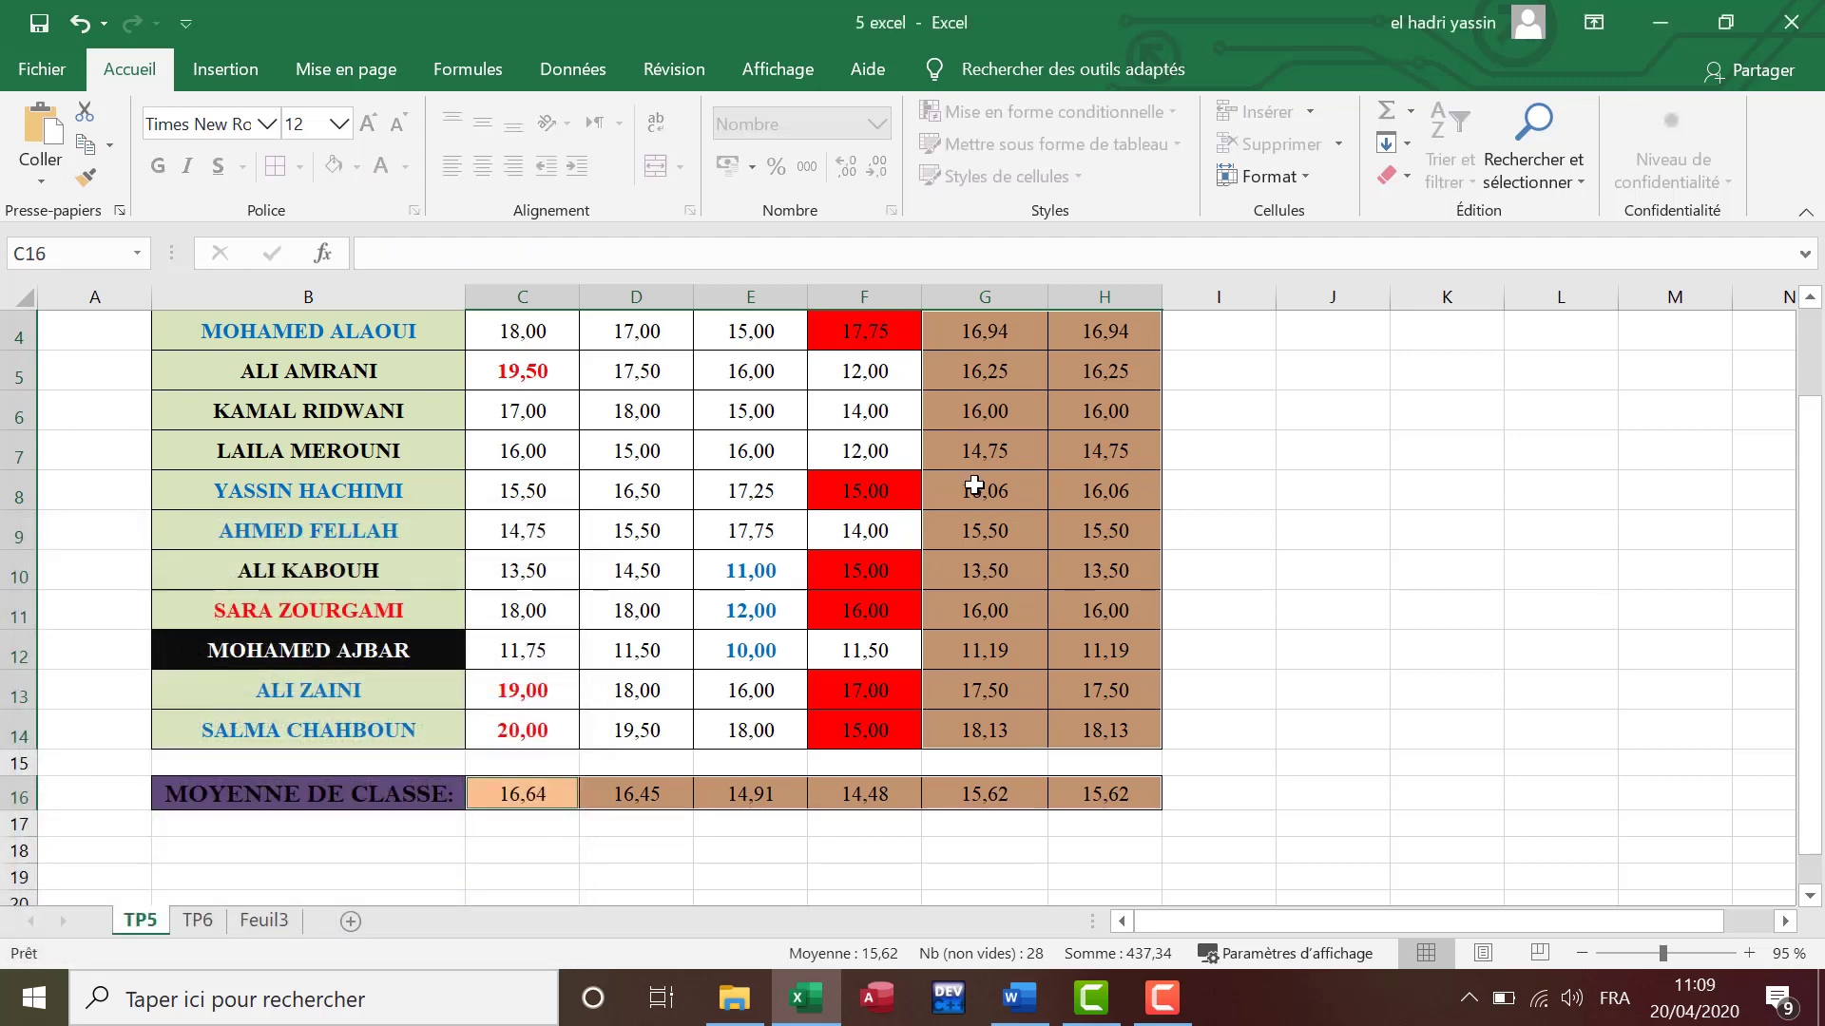
Verify that average G8 rejects edits while grade cell C8 stays editable.
{"action": "double_click", "coordinate": [974, 486]}
{"action": "left_click", "coordinate": [947, 573]}
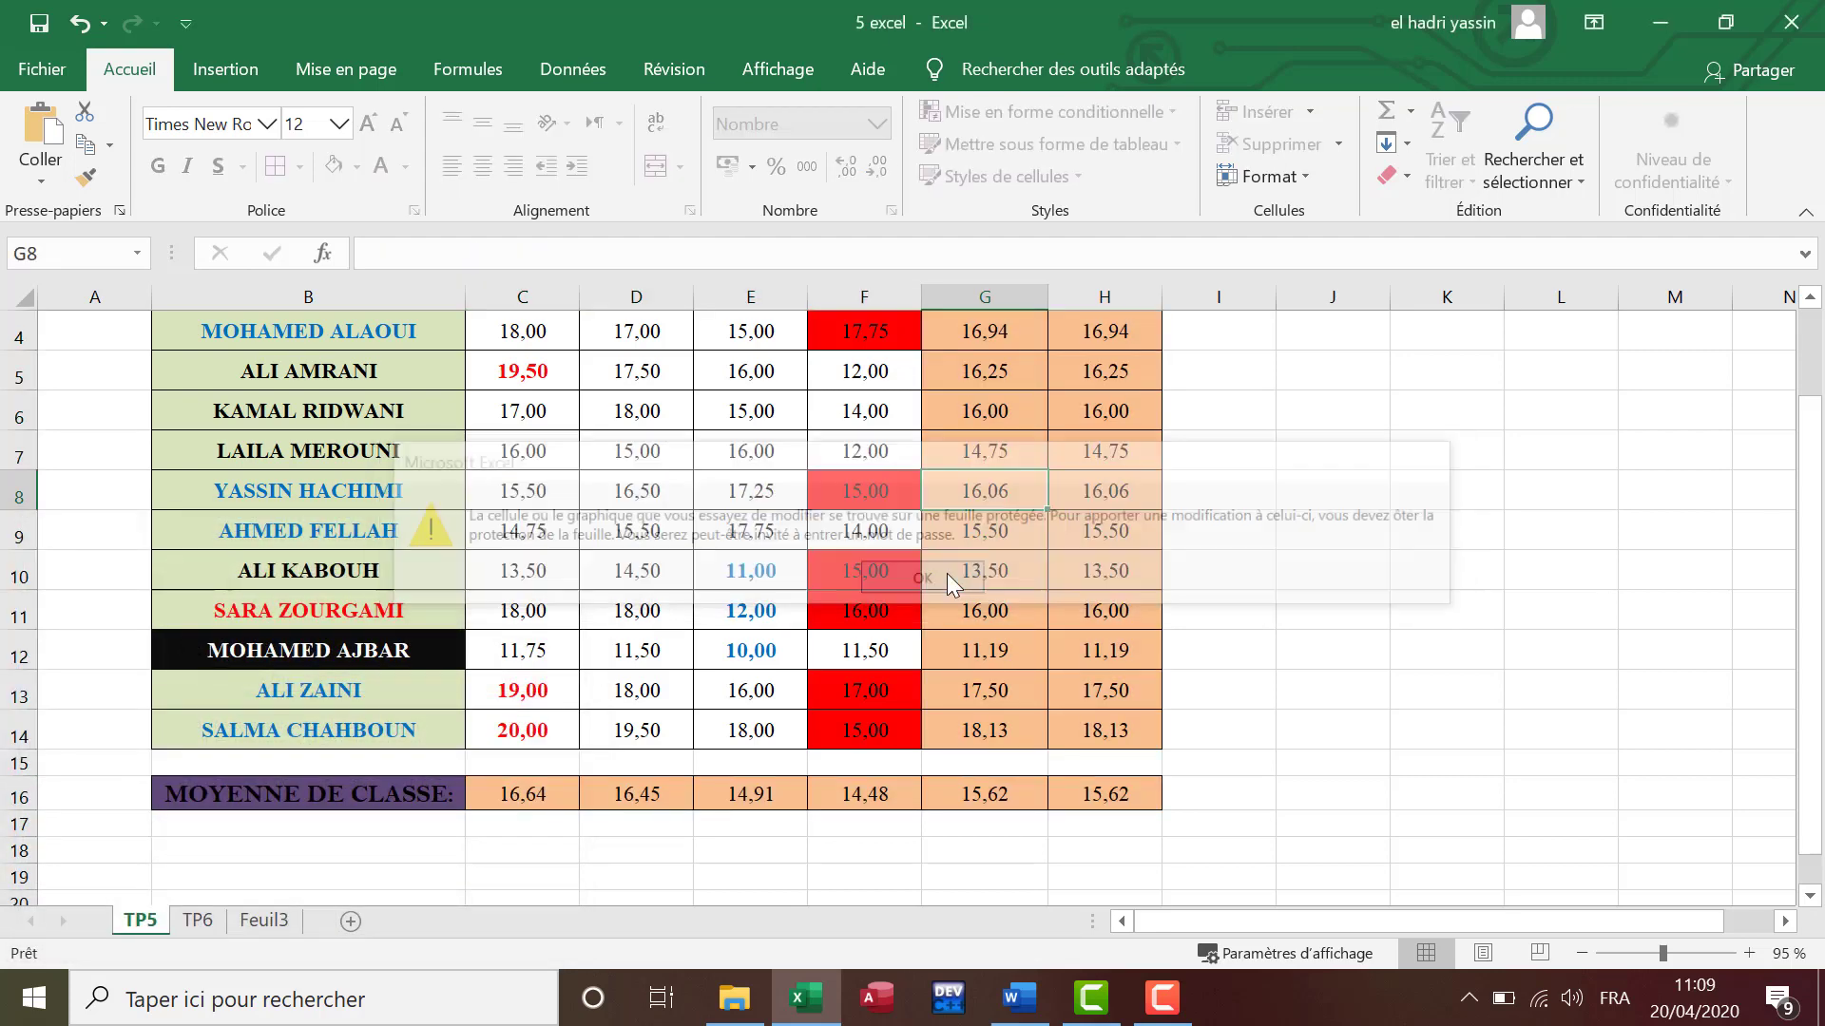
{"action": "double_click", "coordinate": [534, 489]}
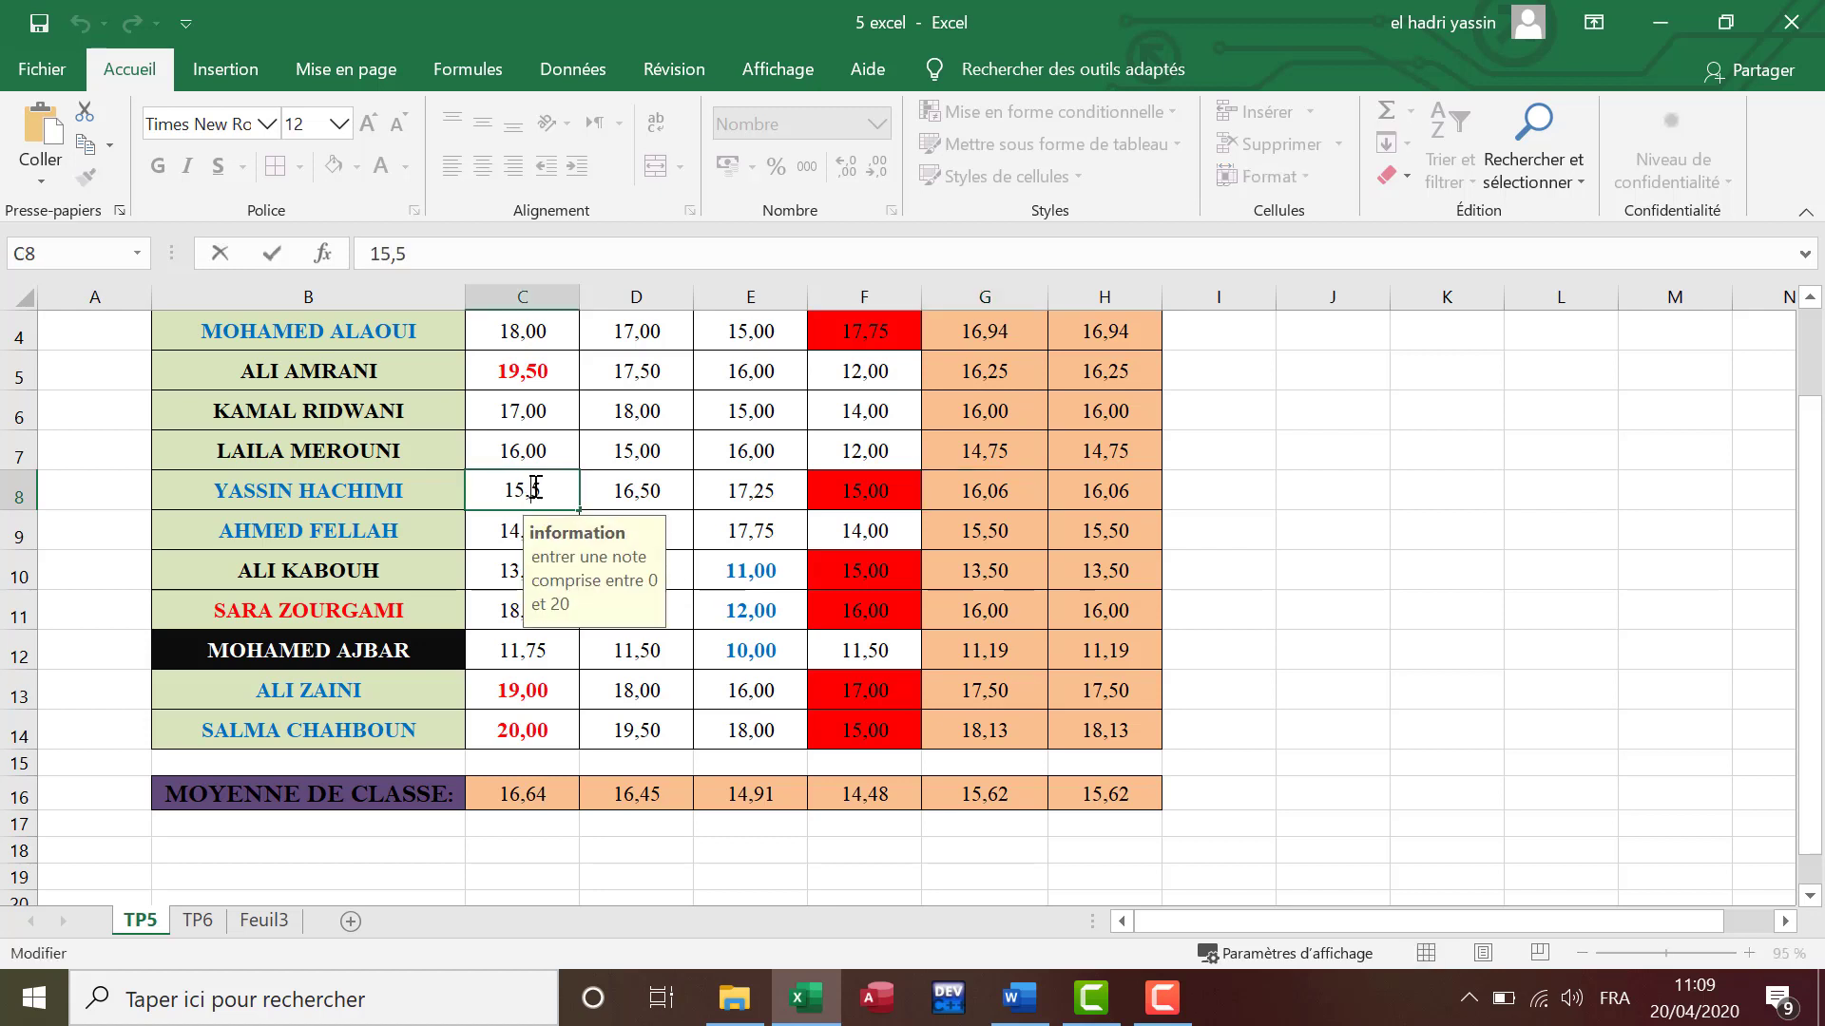
{"action": "key", "text": "Return"}
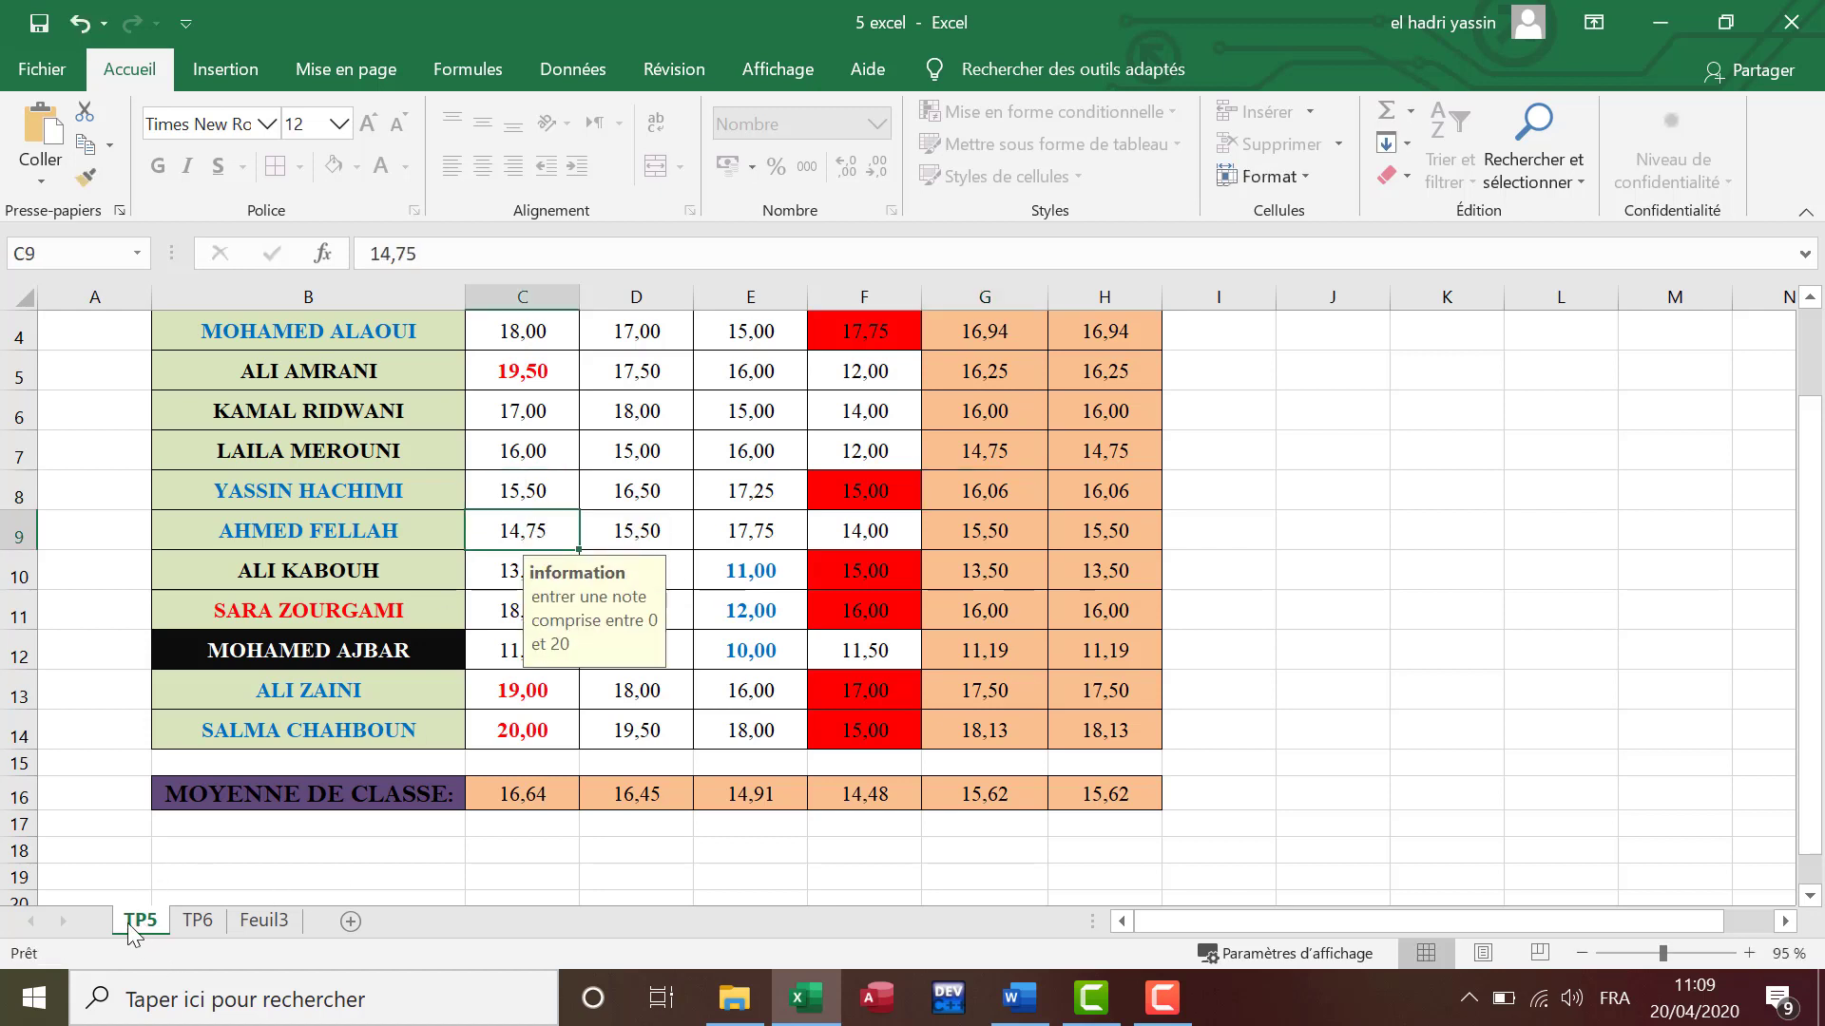
{"action": "right_click", "coordinate": [139, 922]}
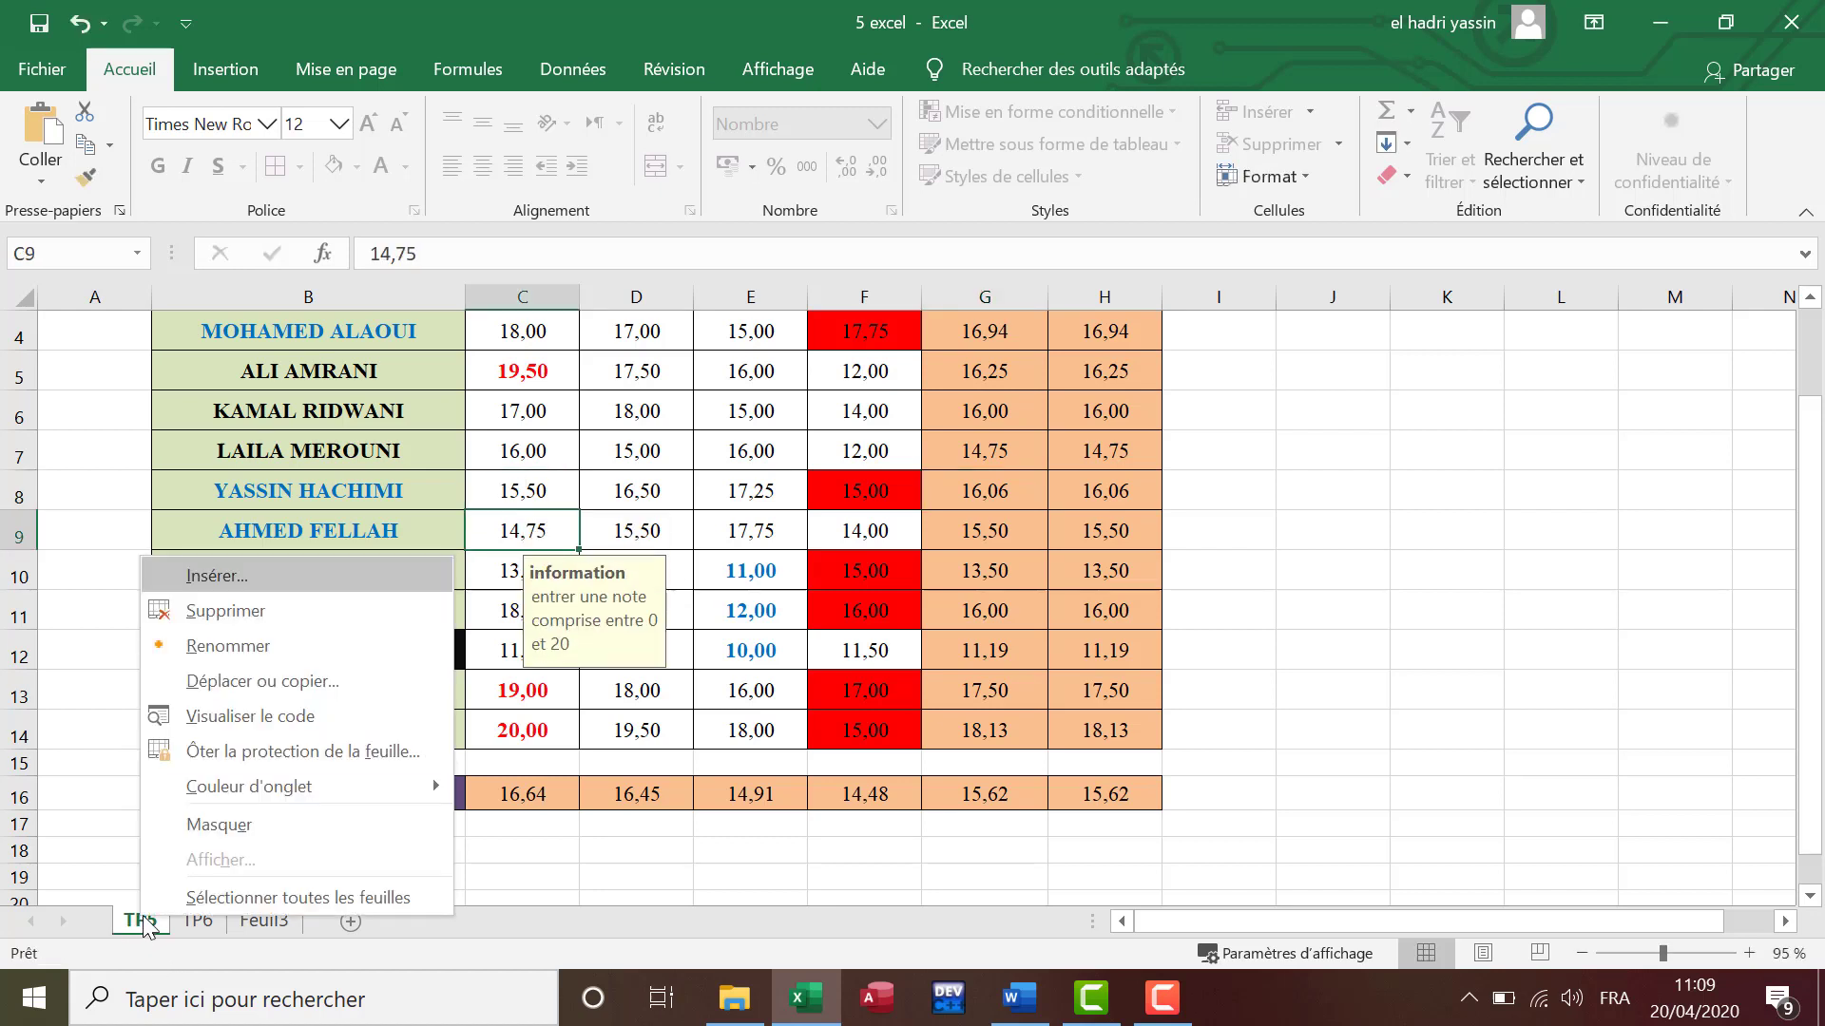
{"action": "left_click", "coordinate": [249, 749]}
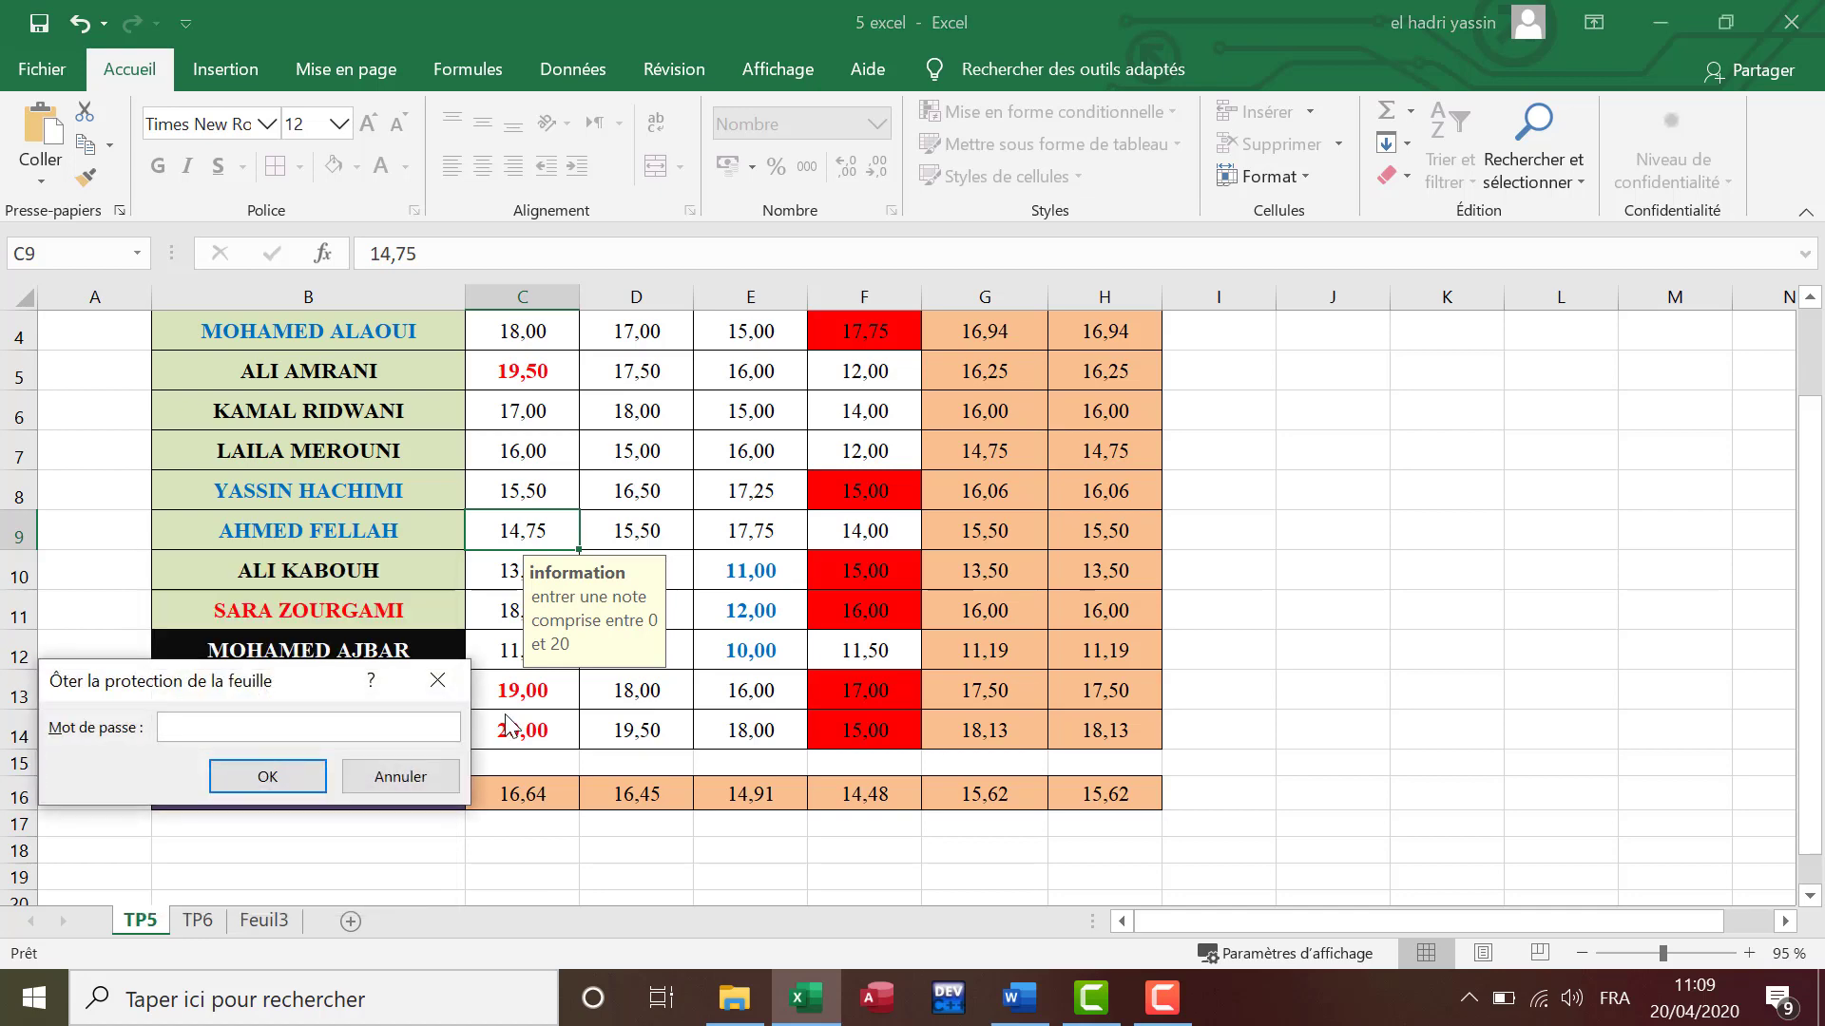
{"action": "key", "text": "Return"}
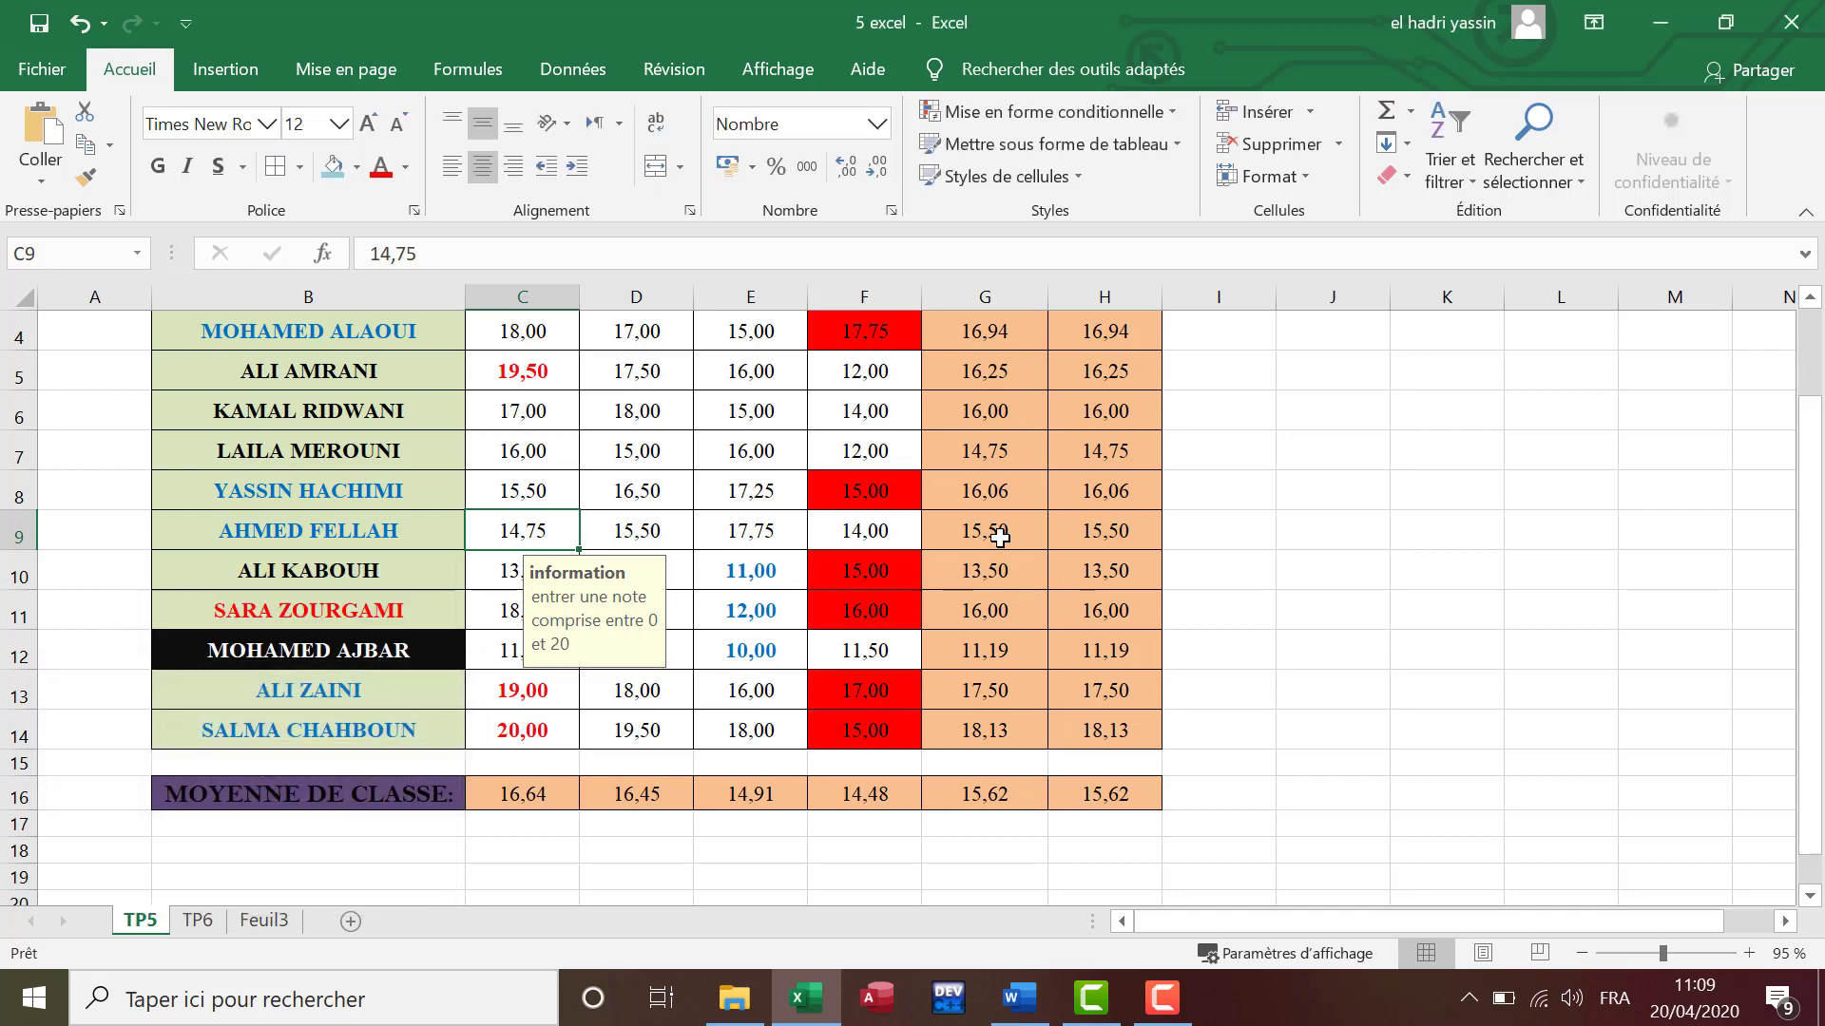
{"action": "double_click", "coordinate": [1003, 532]}
{"action": "key", "text": "Return"}
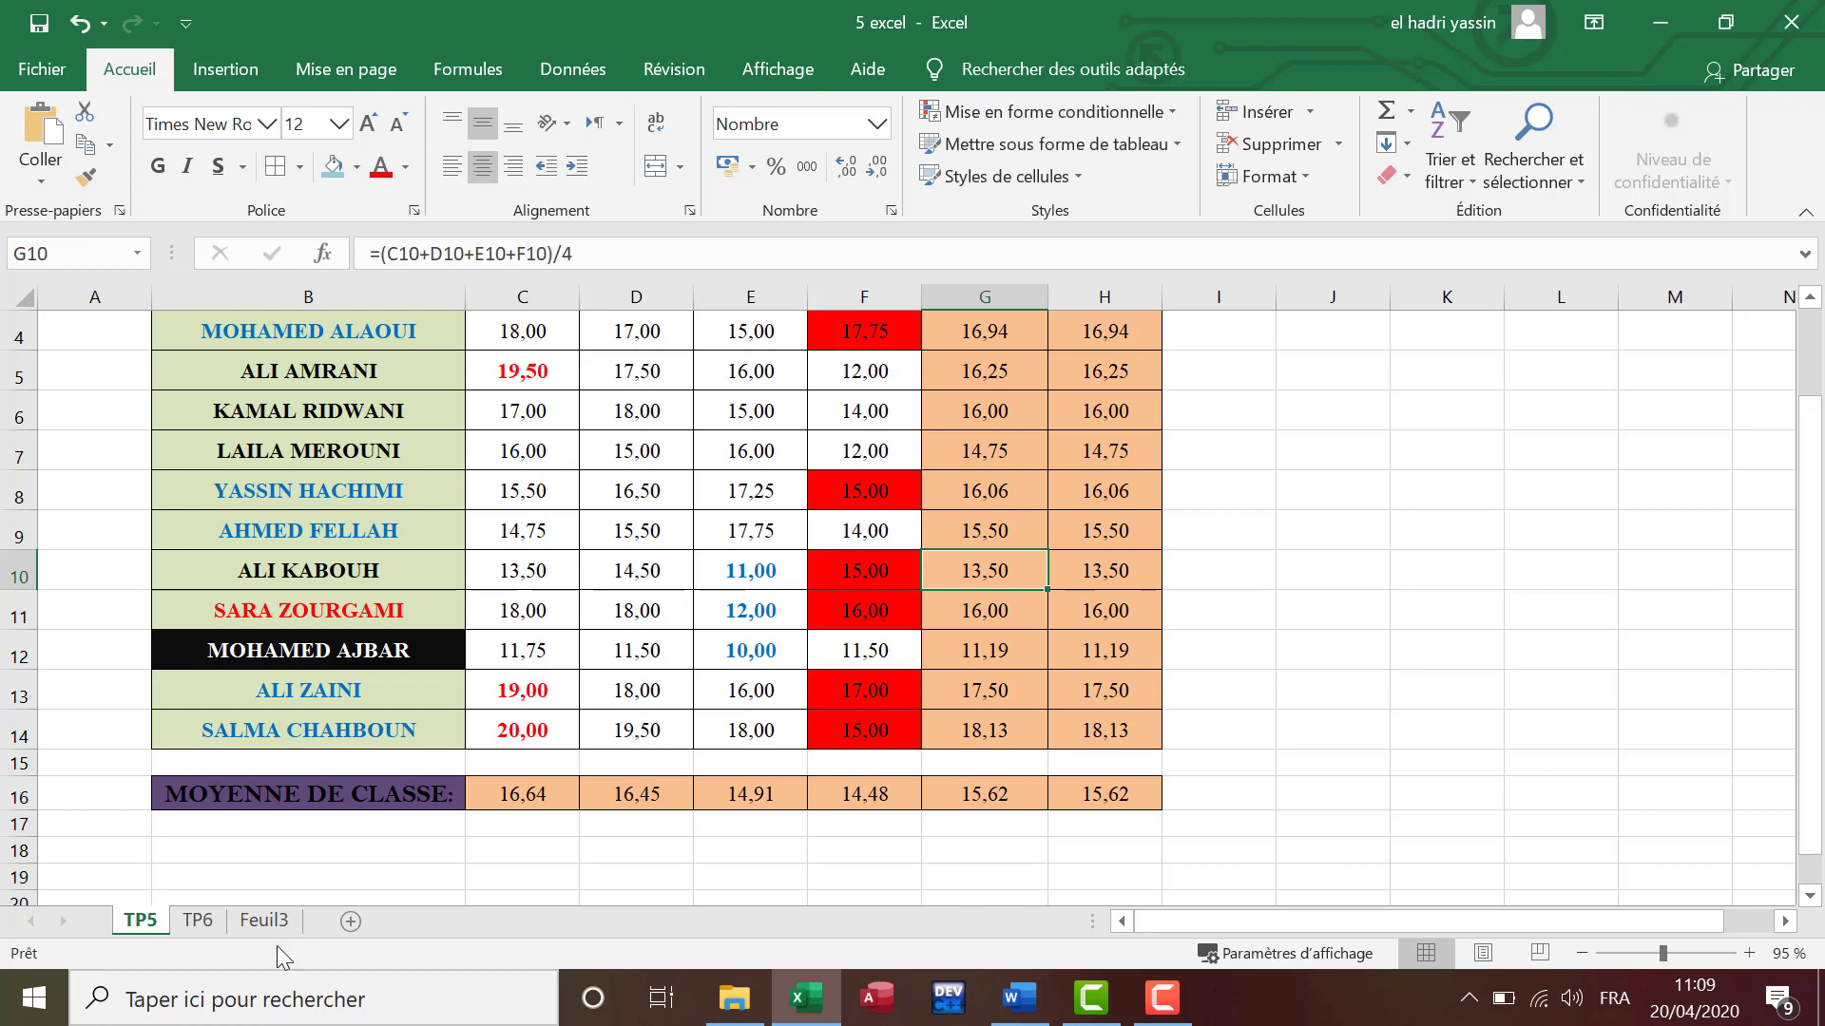
{"action": "right_click", "coordinate": [133, 933]}
{"action": "left_click", "coordinate": [216, 762]}
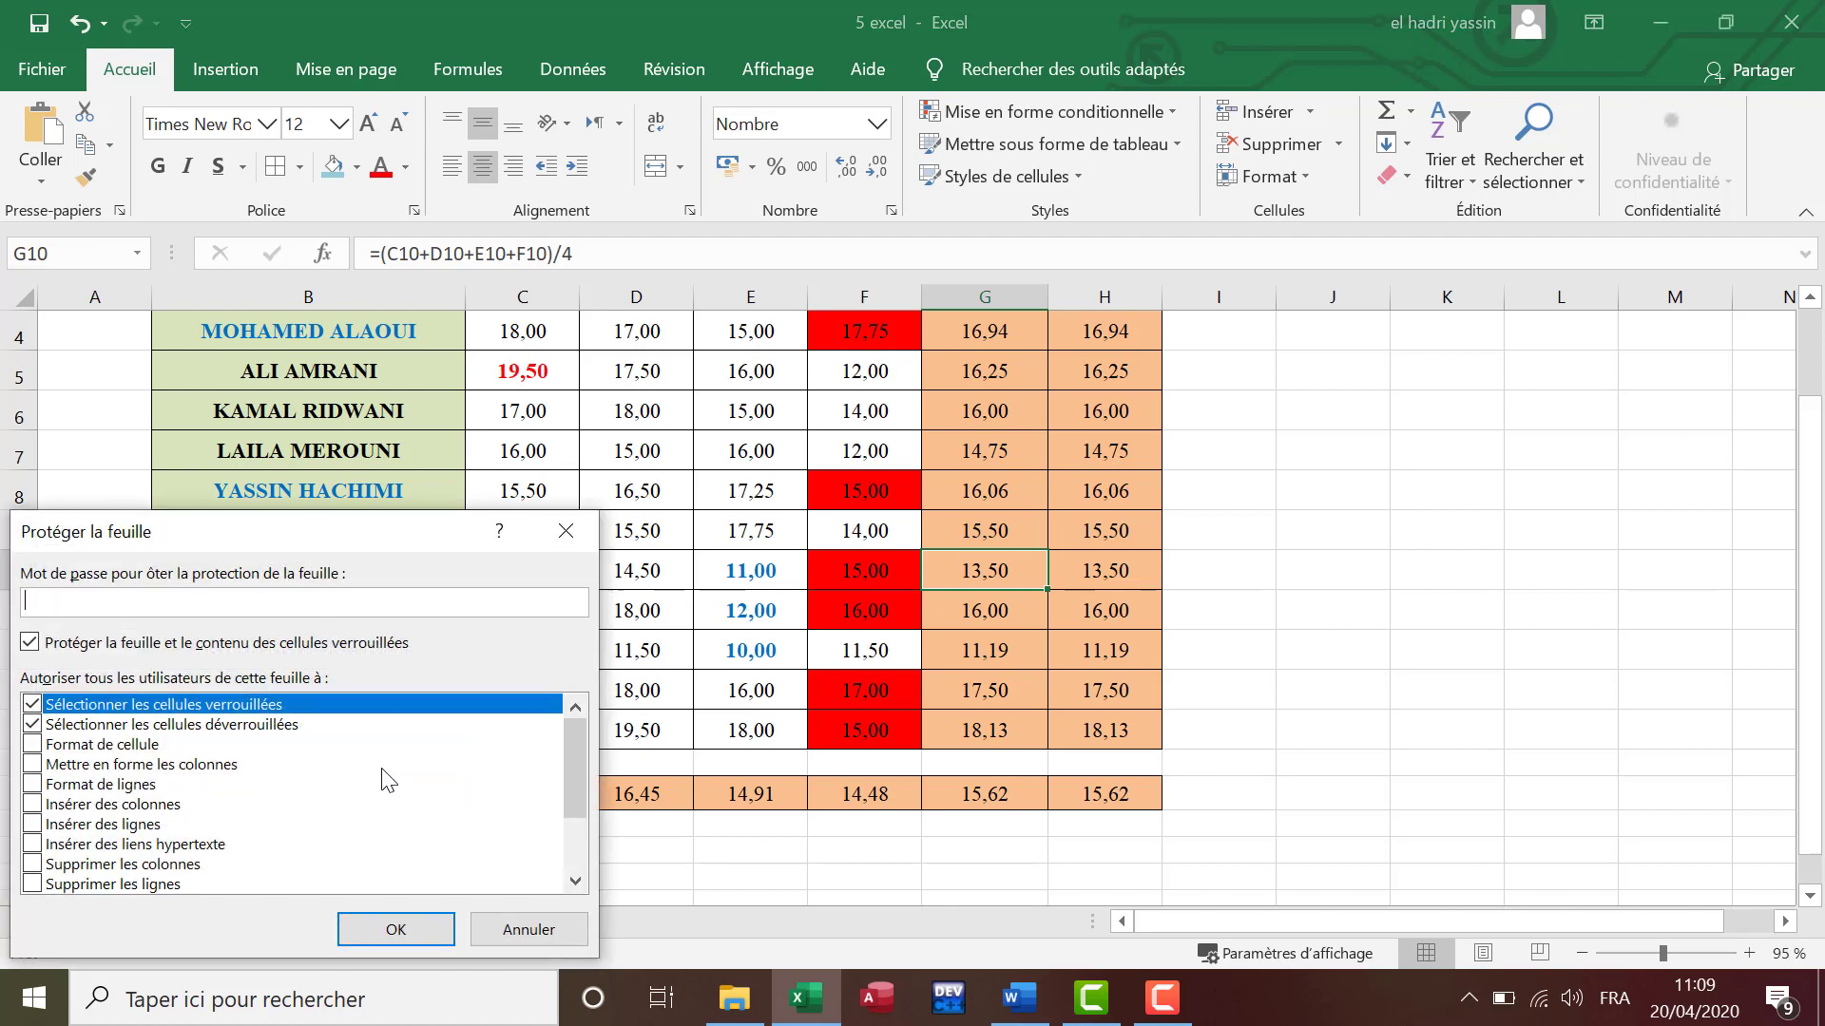
{"action": "key", "text": "Return"}
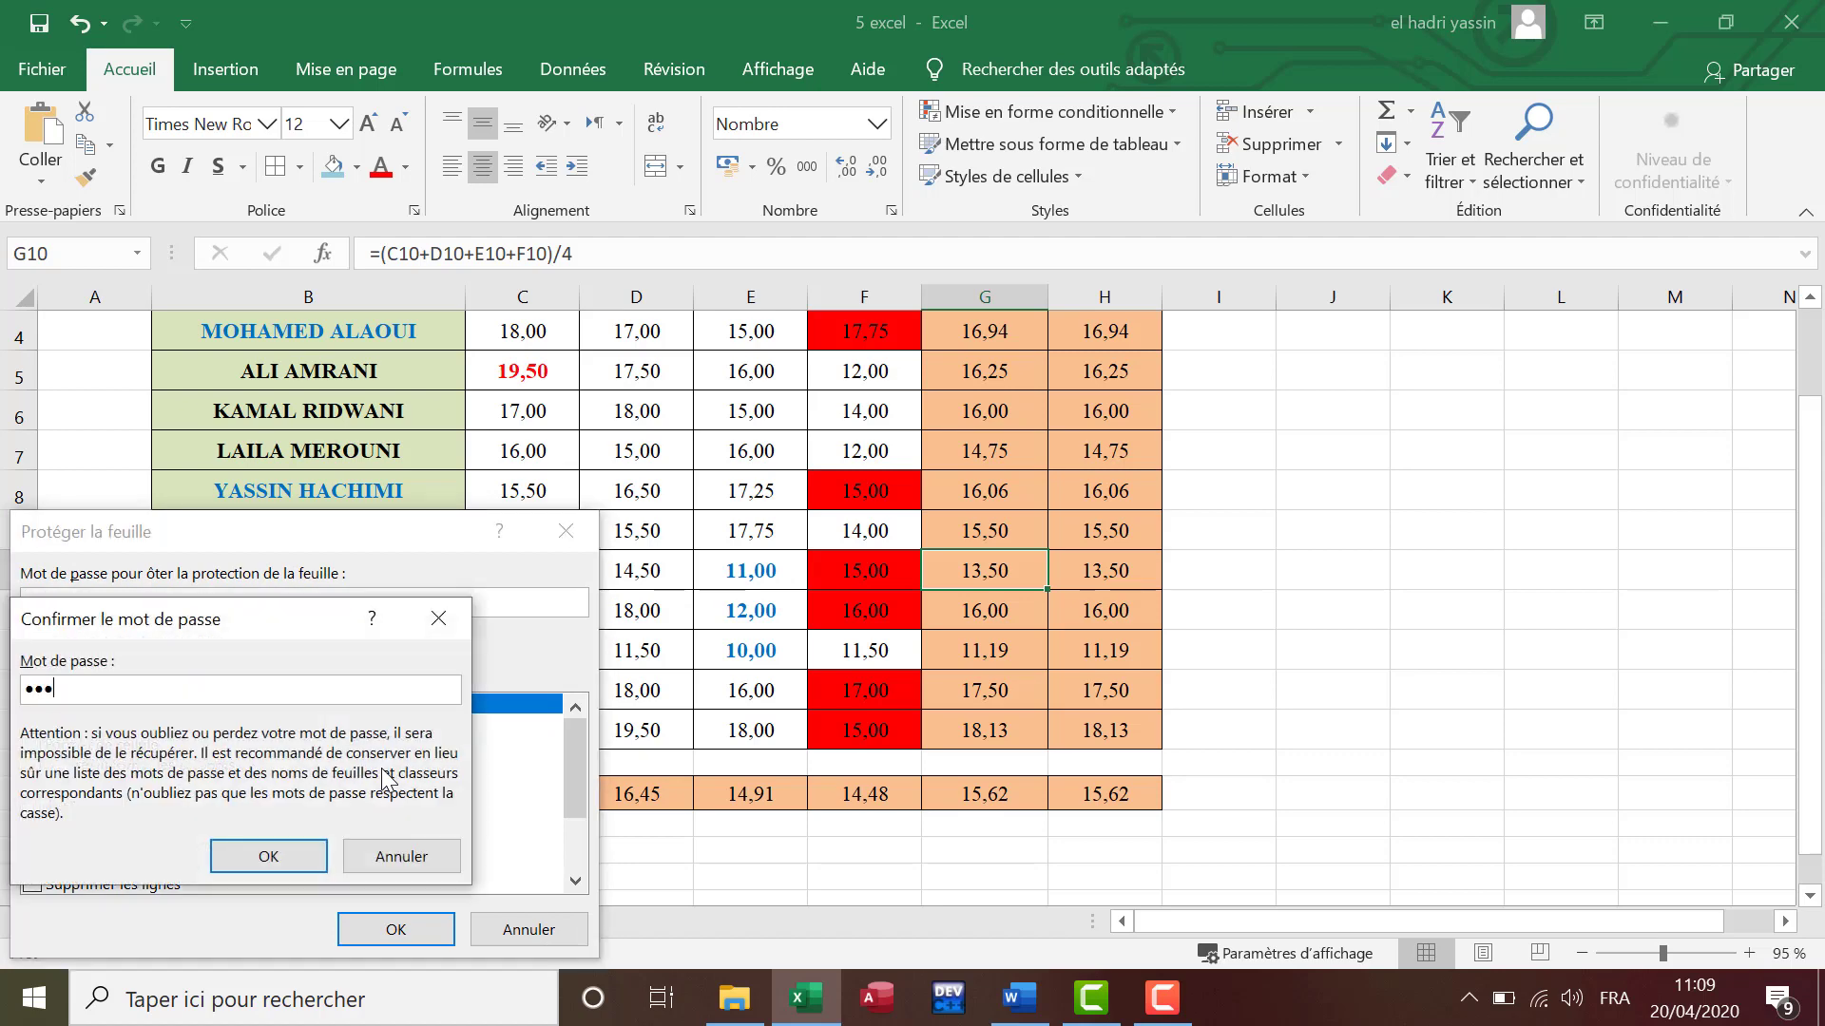
{"action": "key", "text": "Return"}
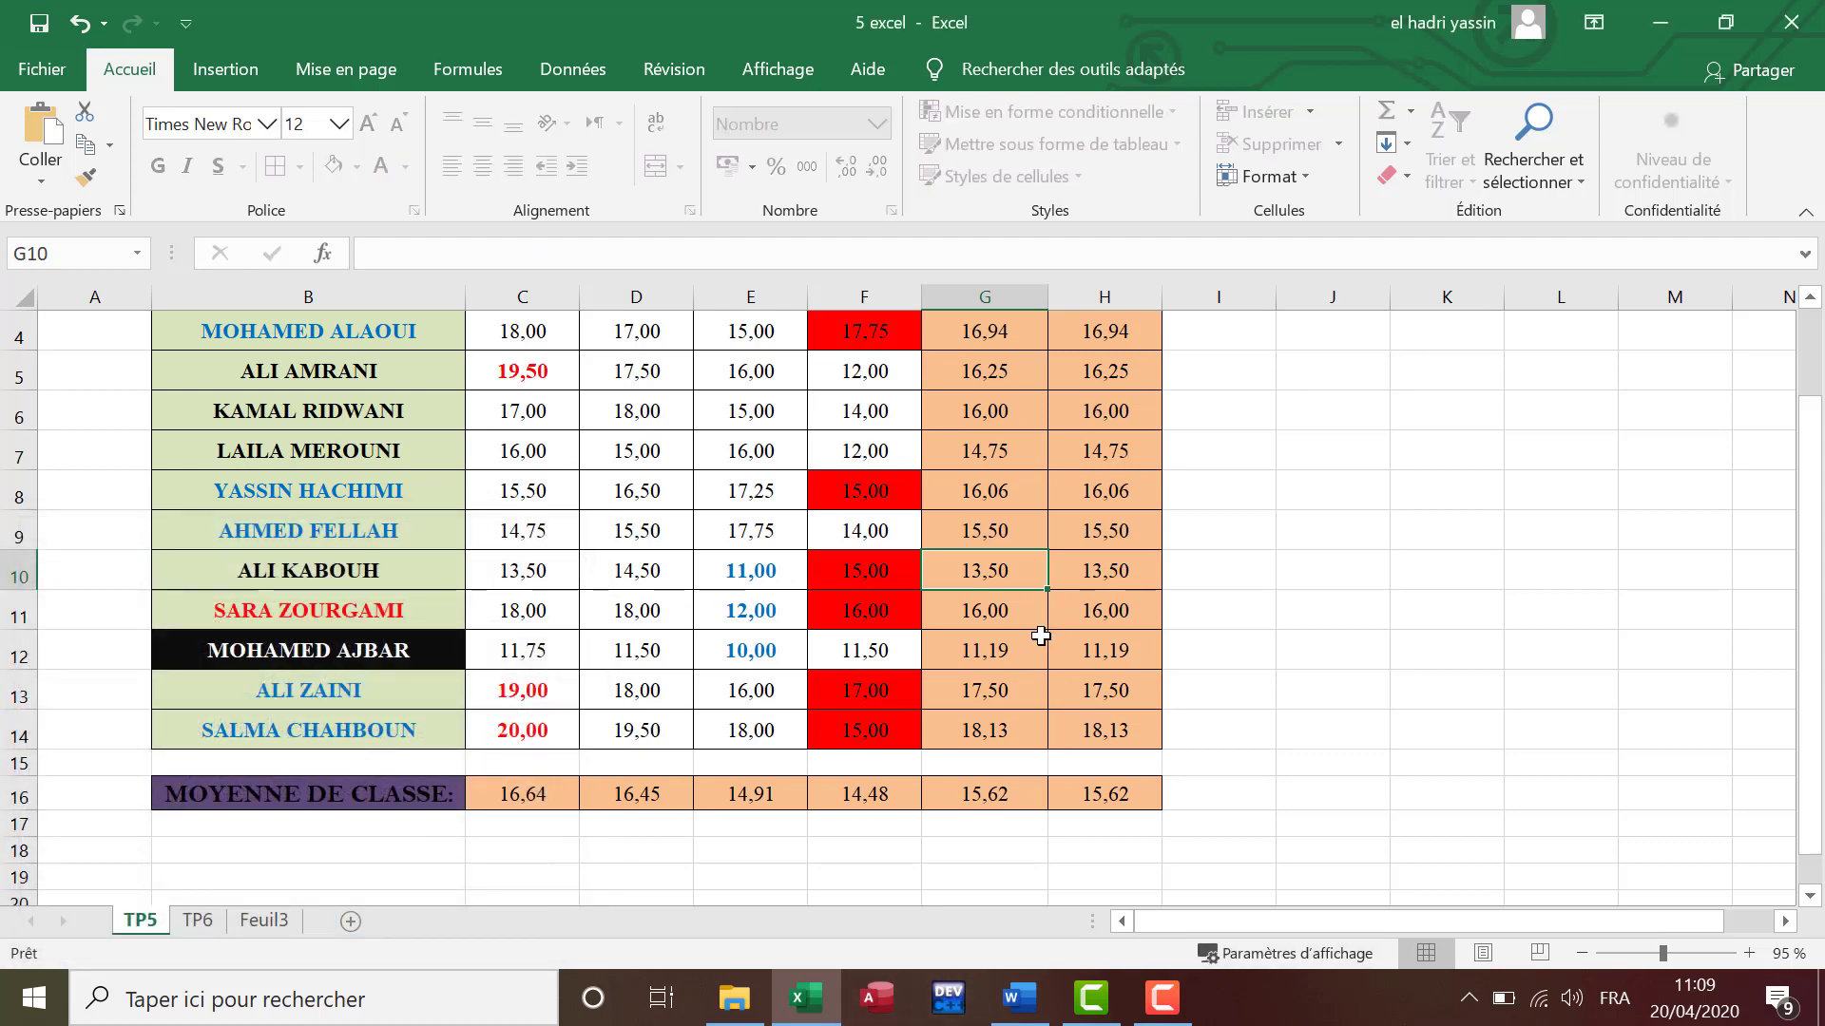
{"action": "left_click", "coordinate": [1034, 612]}
{"action": "double_click", "coordinate": [1034, 612]}
{"action": "key", "text": "Return"}
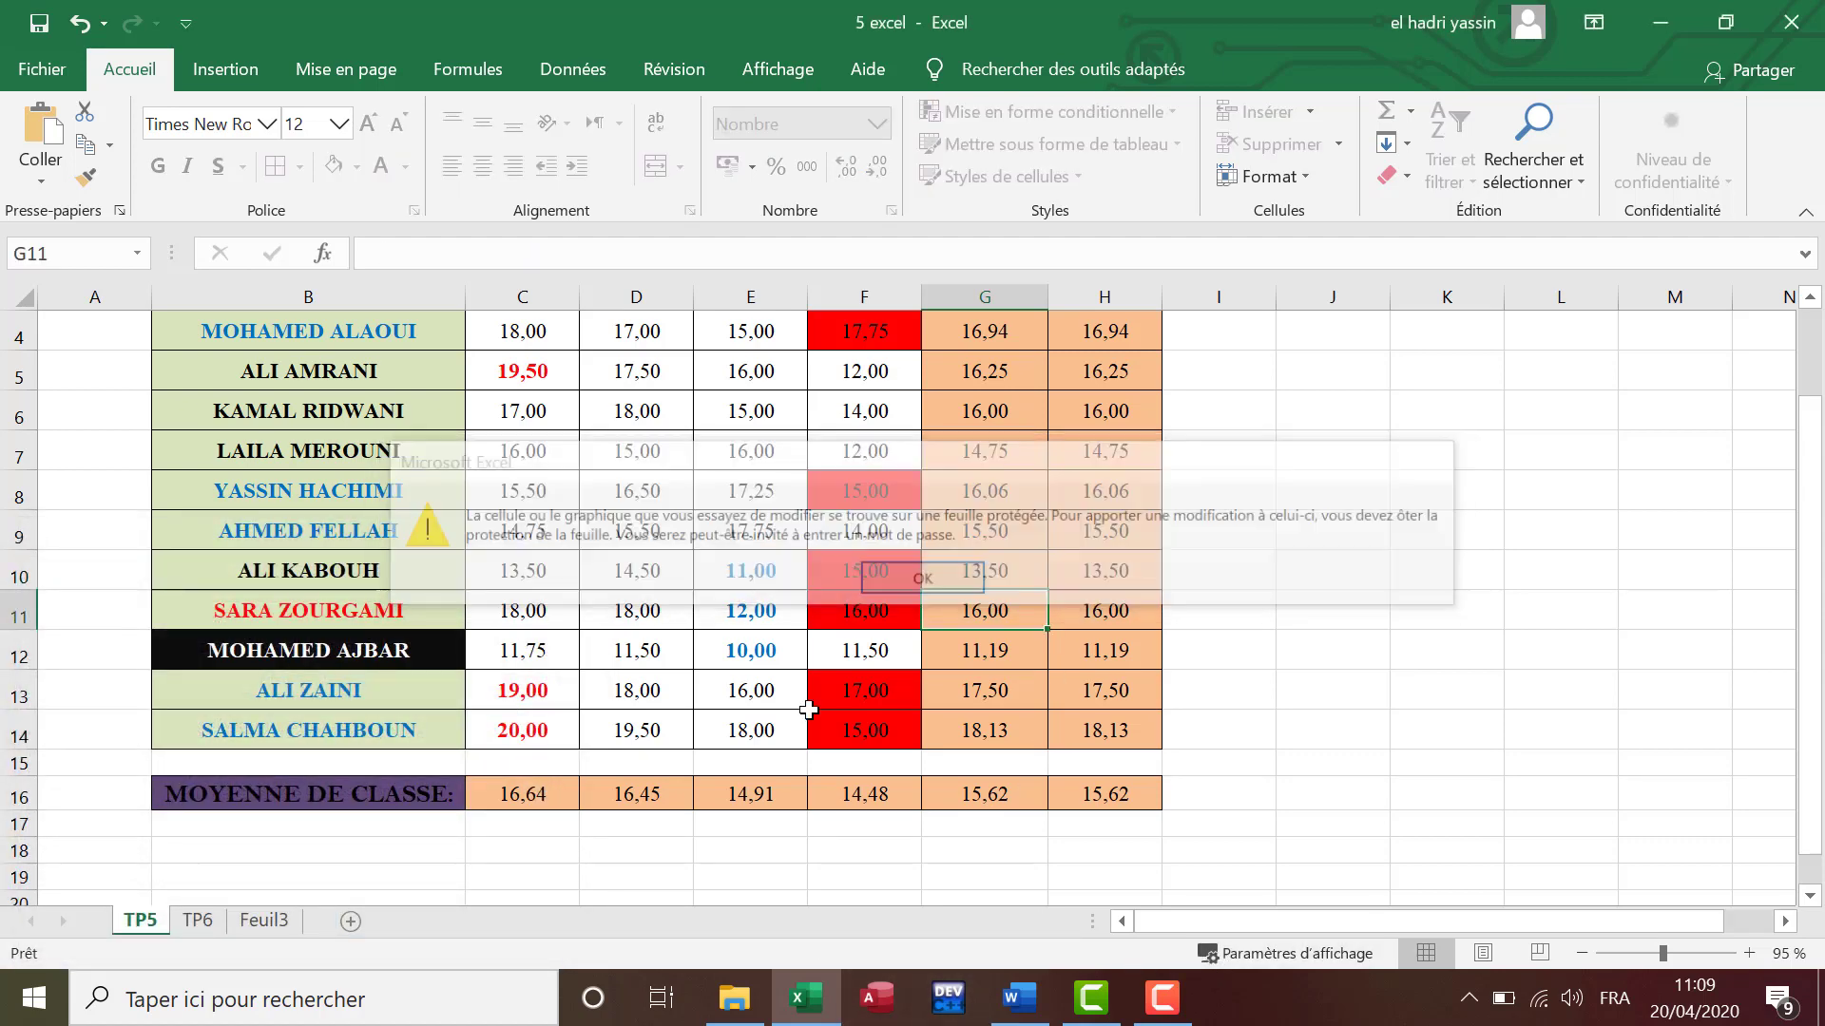
{"action": "double_click", "coordinate": [659, 793]}
{"action": "key", "text": "Return"}
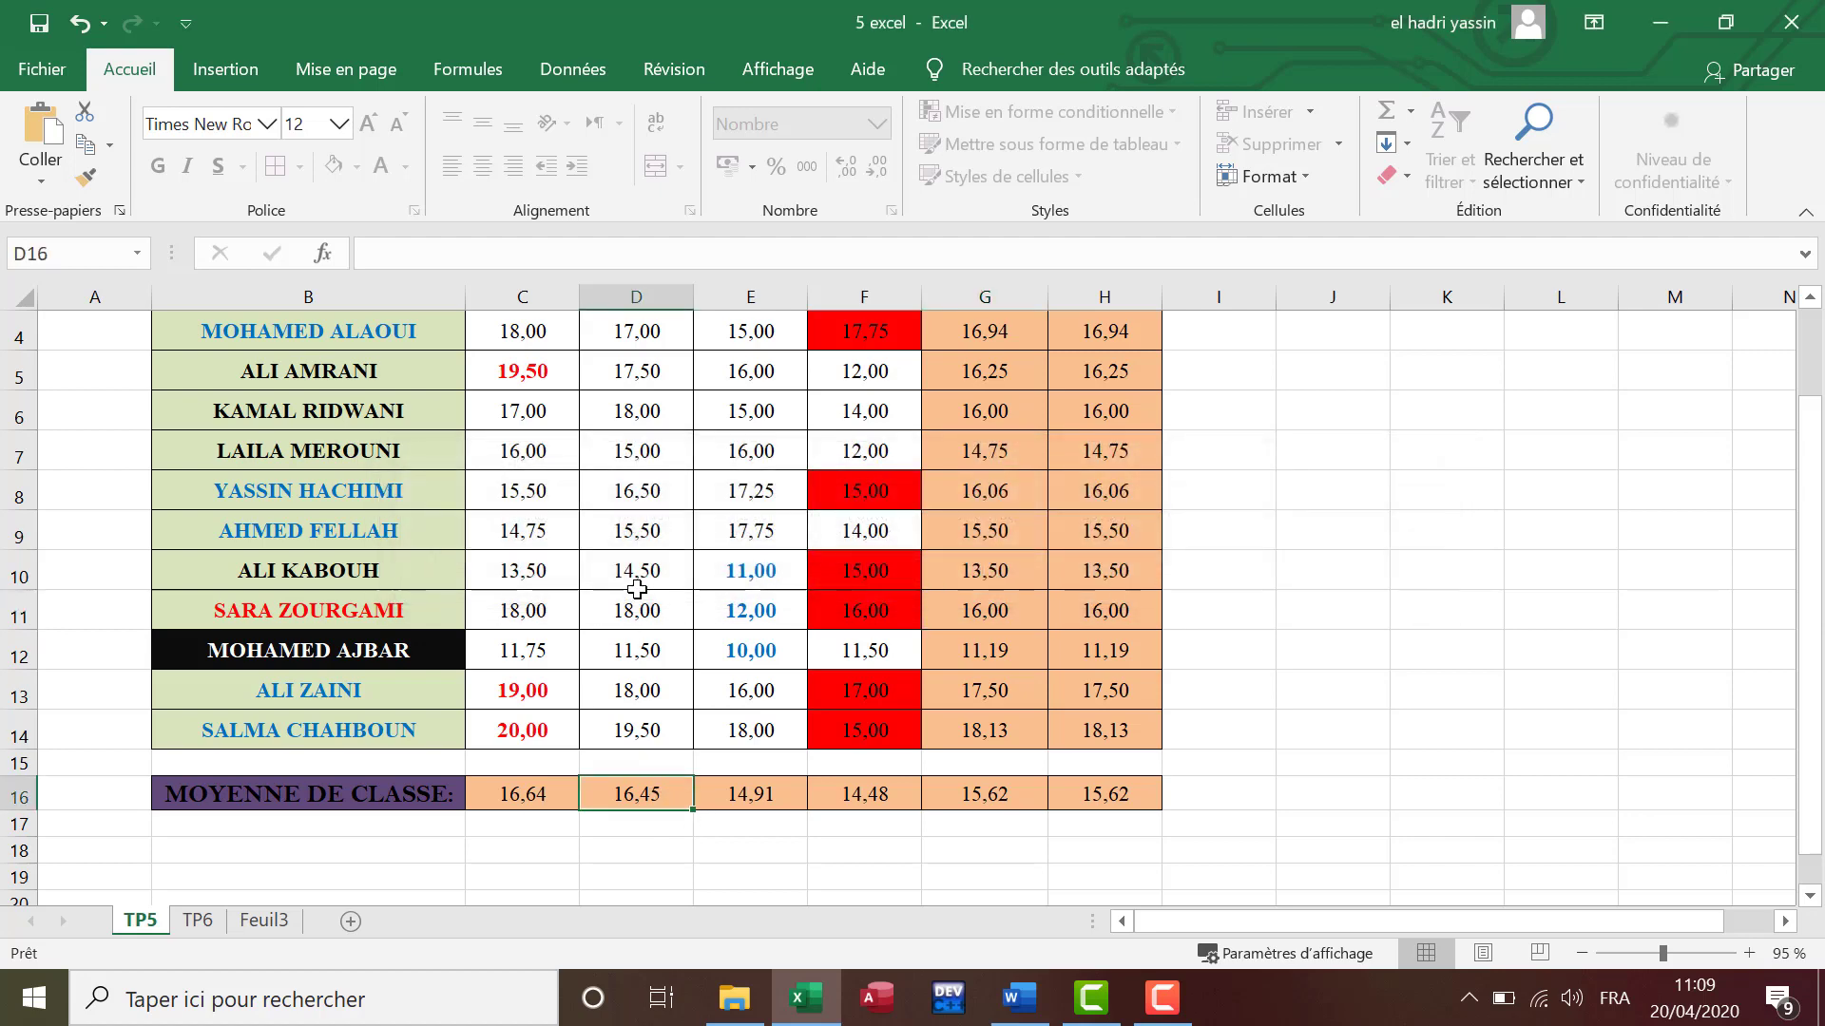
{"action": "left_click", "coordinate": [635, 567]}
{"action": "key", "text": "Down"}
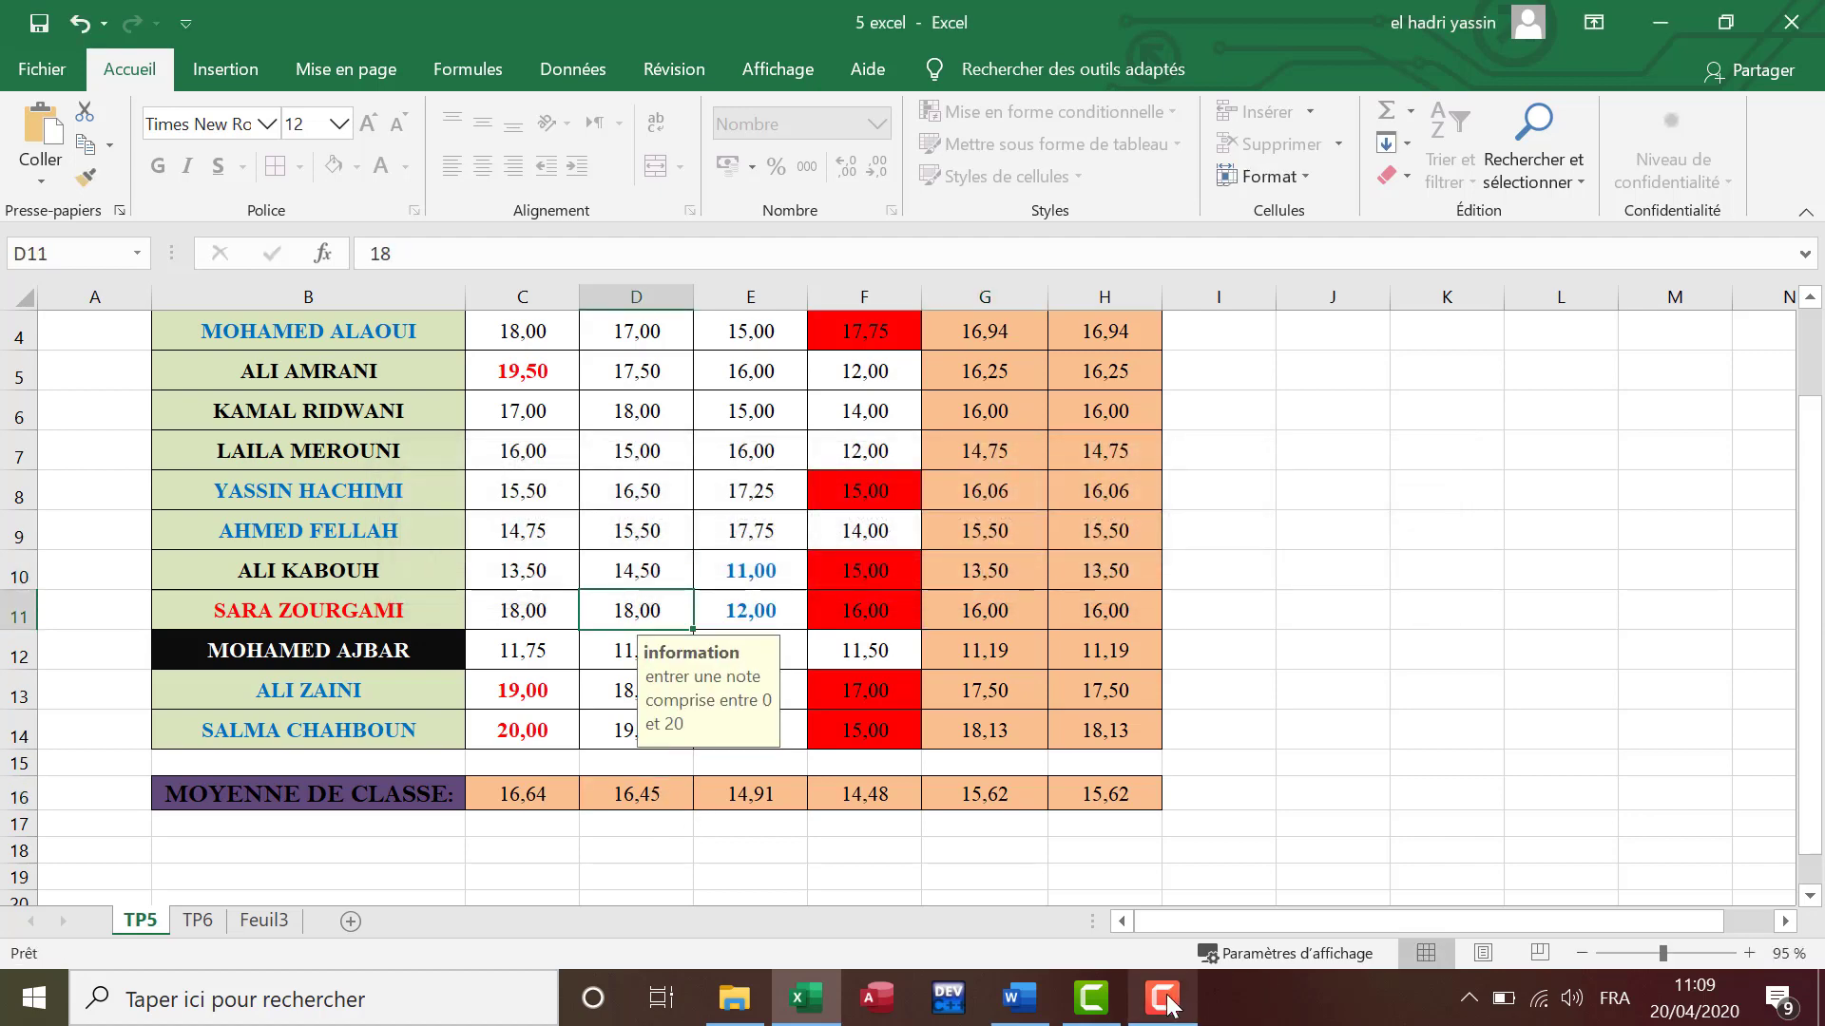
{"action": "left_click", "coordinate": [1162, 998]}
Switch to the Word exercise document and scroll up to the top of the TP5 page.
{"action": "left_click", "coordinate": [1698, 903]}
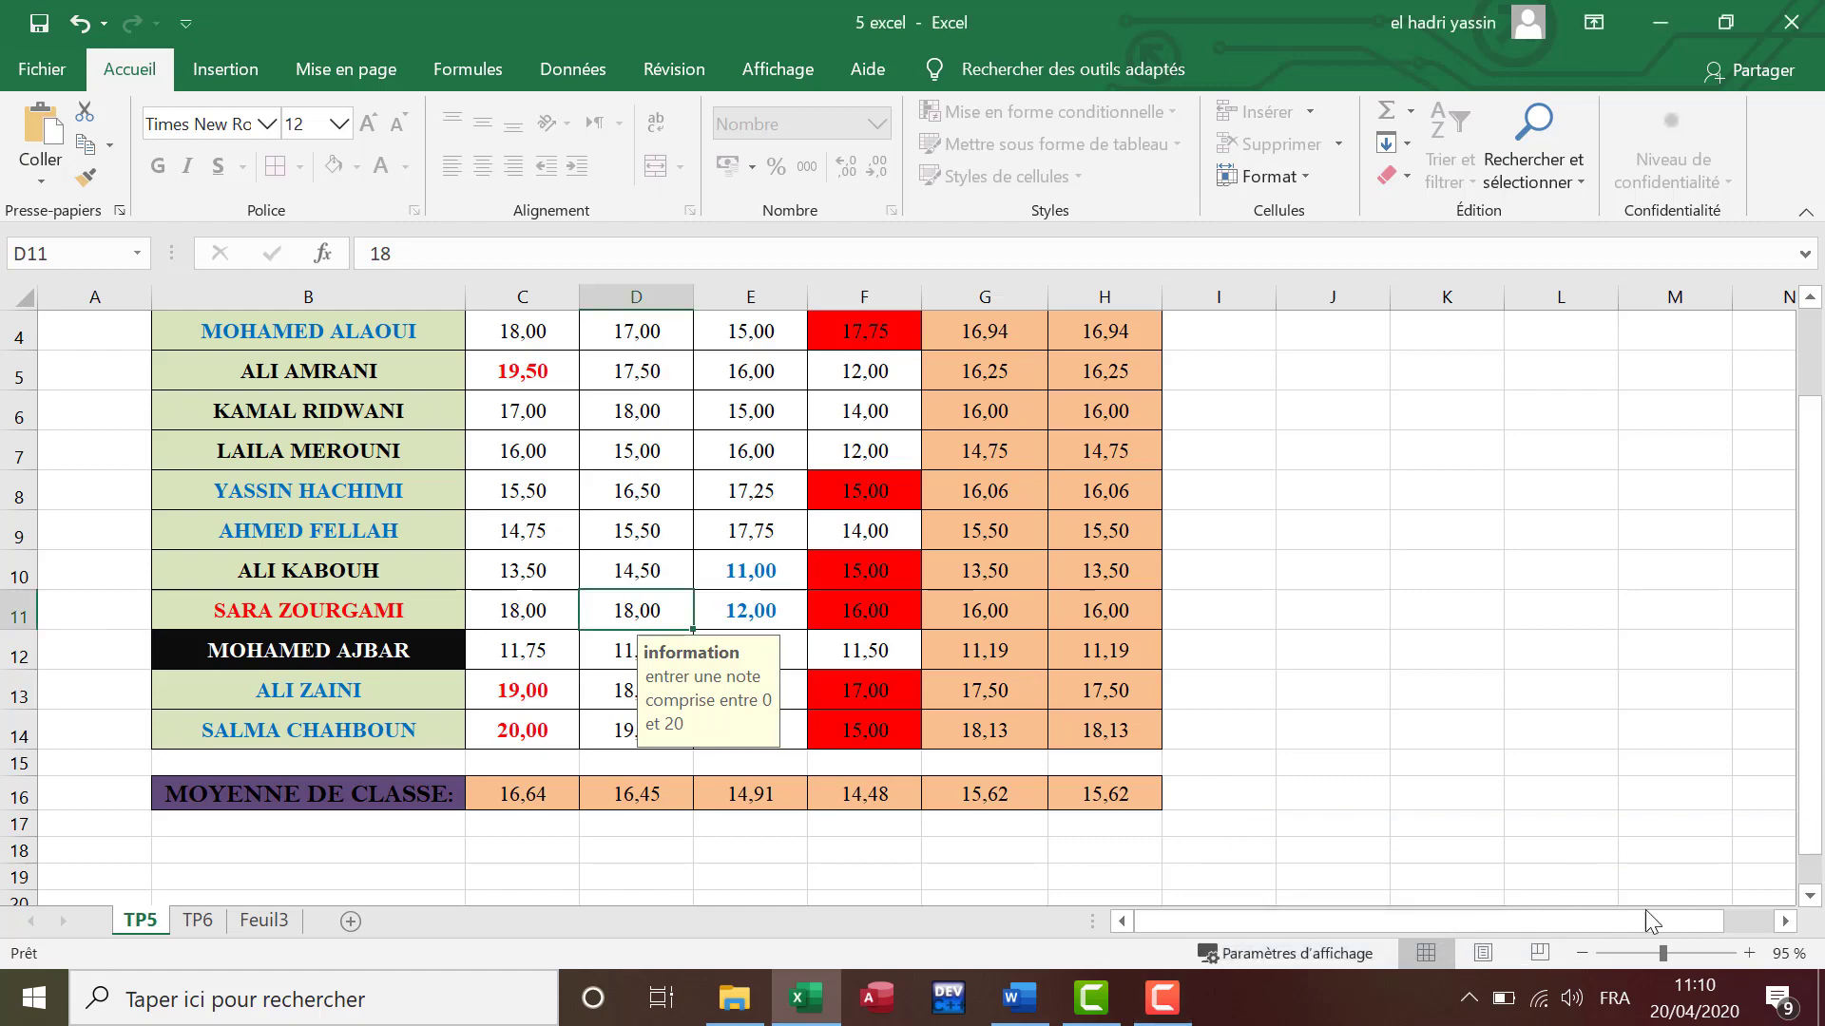
{"action": "left_click", "coordinate": [1018, 998]}
{"action": "scroll", "coordinate": [868, 668], "scroll_direction": "up", "scroll_amount": 3}
{"action": "scroll", "coordinate": [868, 668], "scroll_direction": "up", "scroll_amount": 5}
{"action": "scroll", "coordinate": [880, 644], "scroll_direction": "up", "scroll_amount": 5}
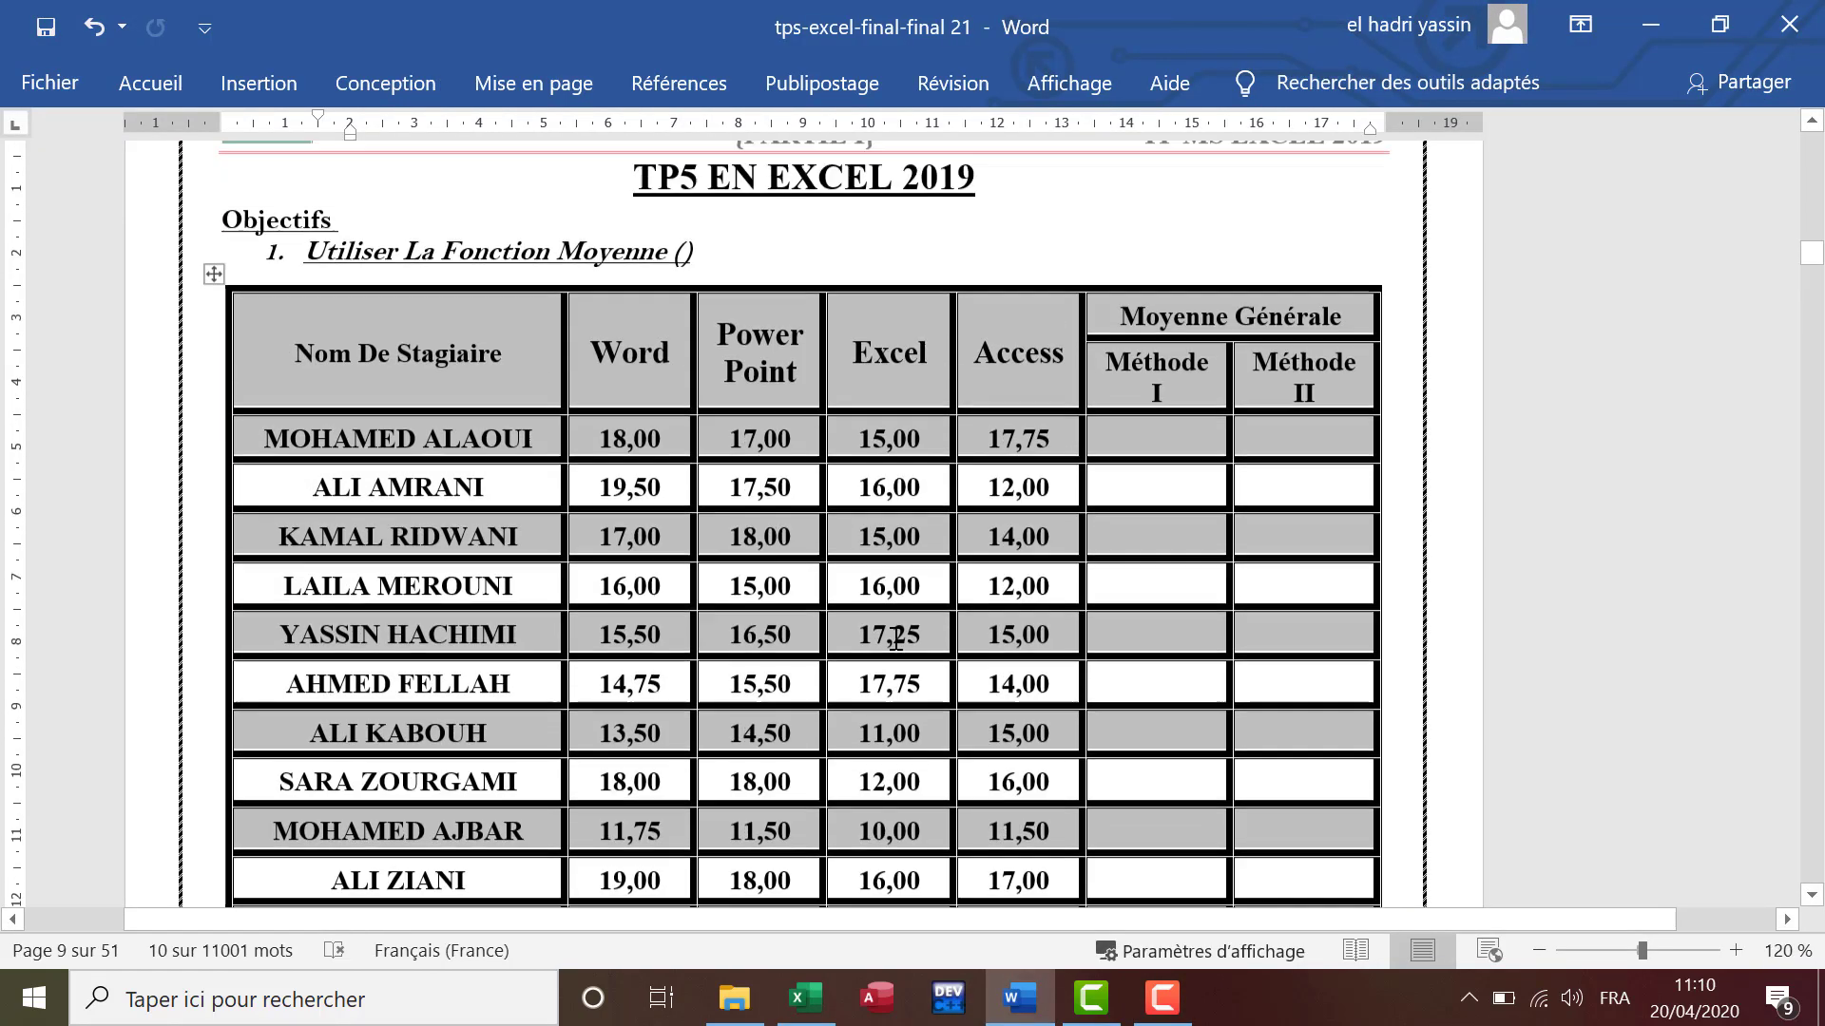
{"action": "scroll", "coordinate": [884, 637], "scroll_direction": "up", "scroll_amount": 3}
Scroll through the TP5 and TP6 pages, then back to the TP5 grade table and Travail à Faire list.
{"action": "scroll", "coordinate": [903, 630], "scroll_direction": "down", "scroll_amount": 6}
{"action": "scroll", "coordinate": [904, 630], "scroll_direction": "down", "scroll_amount": 4}
{"action": "scroll", "coordinate": [904, 630], "scroll_direction": "down", "scroll_amount": 4}
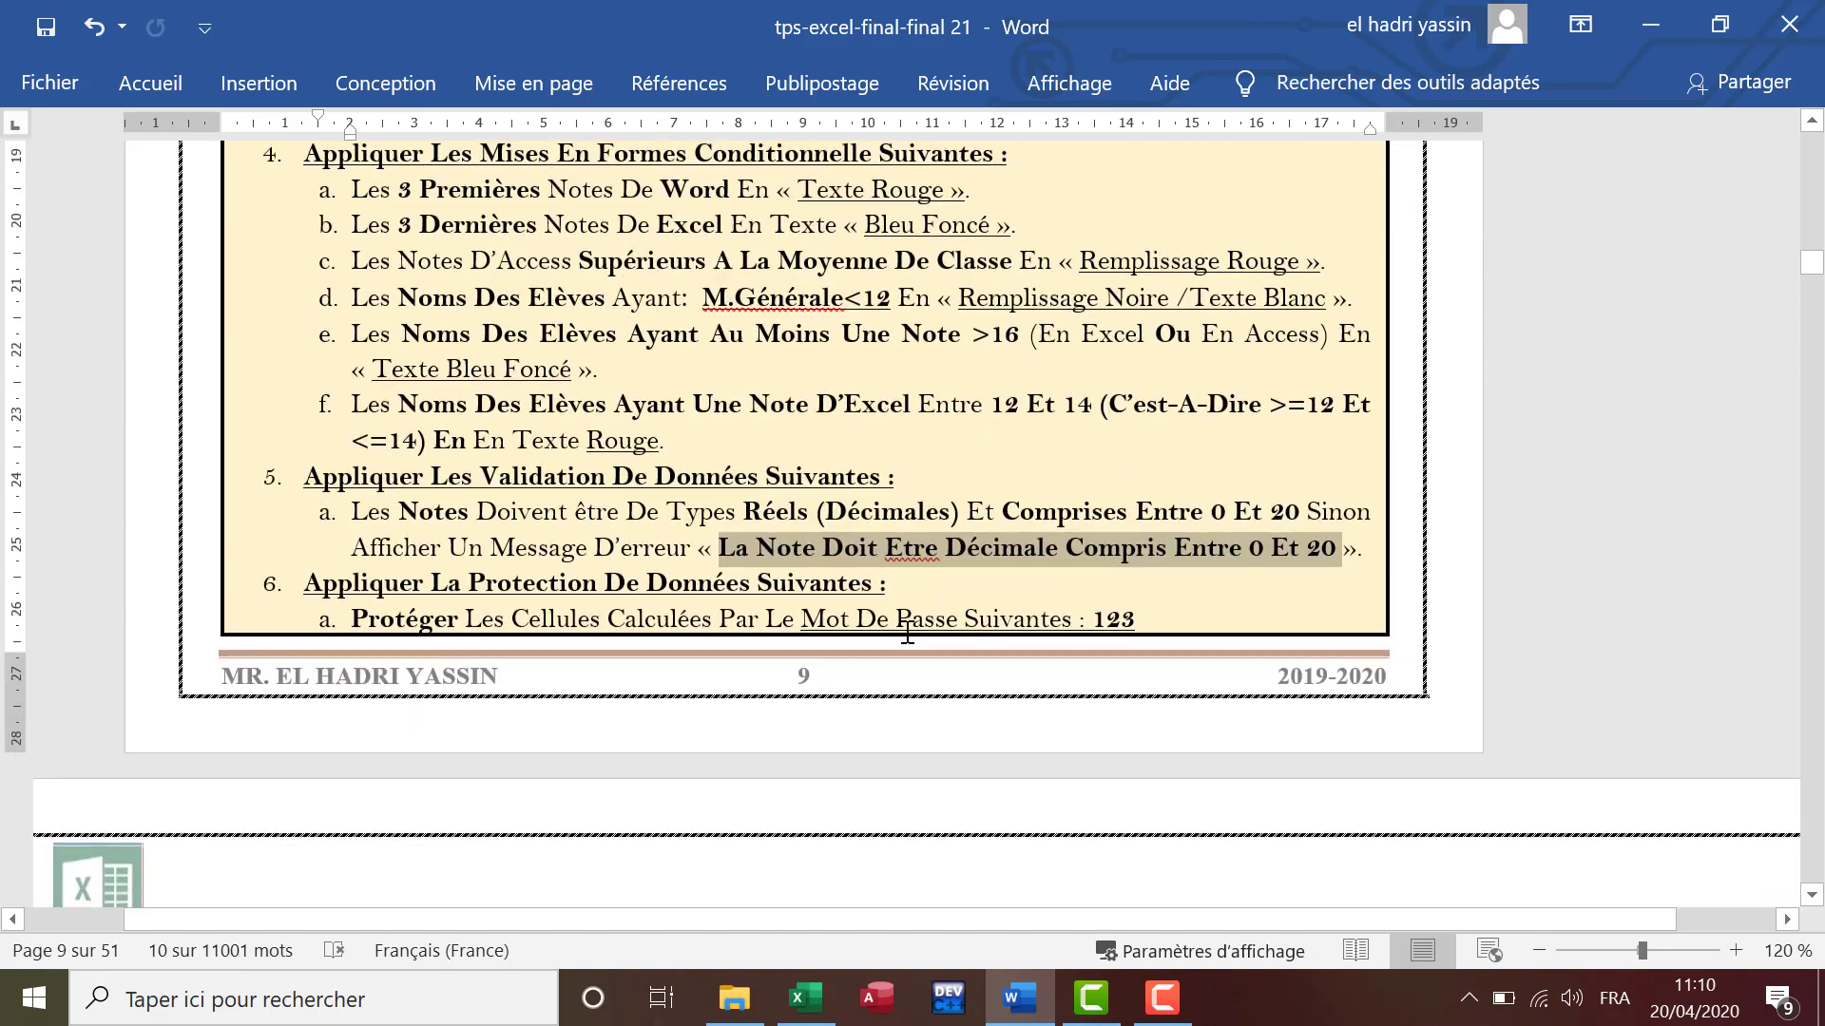
{"action": "scroll", "coordinate": [904, 630], "scroll_direction": "down", "scroll_amount": 4}
{"action": "scroll", "coordinate": [905, 631], "scroll_direction": "down", "scroll_amount": 1}
{"action": "scroll", "coordinate": [904, 631], "scroll_direction": "down", "scroll_amount": 1}
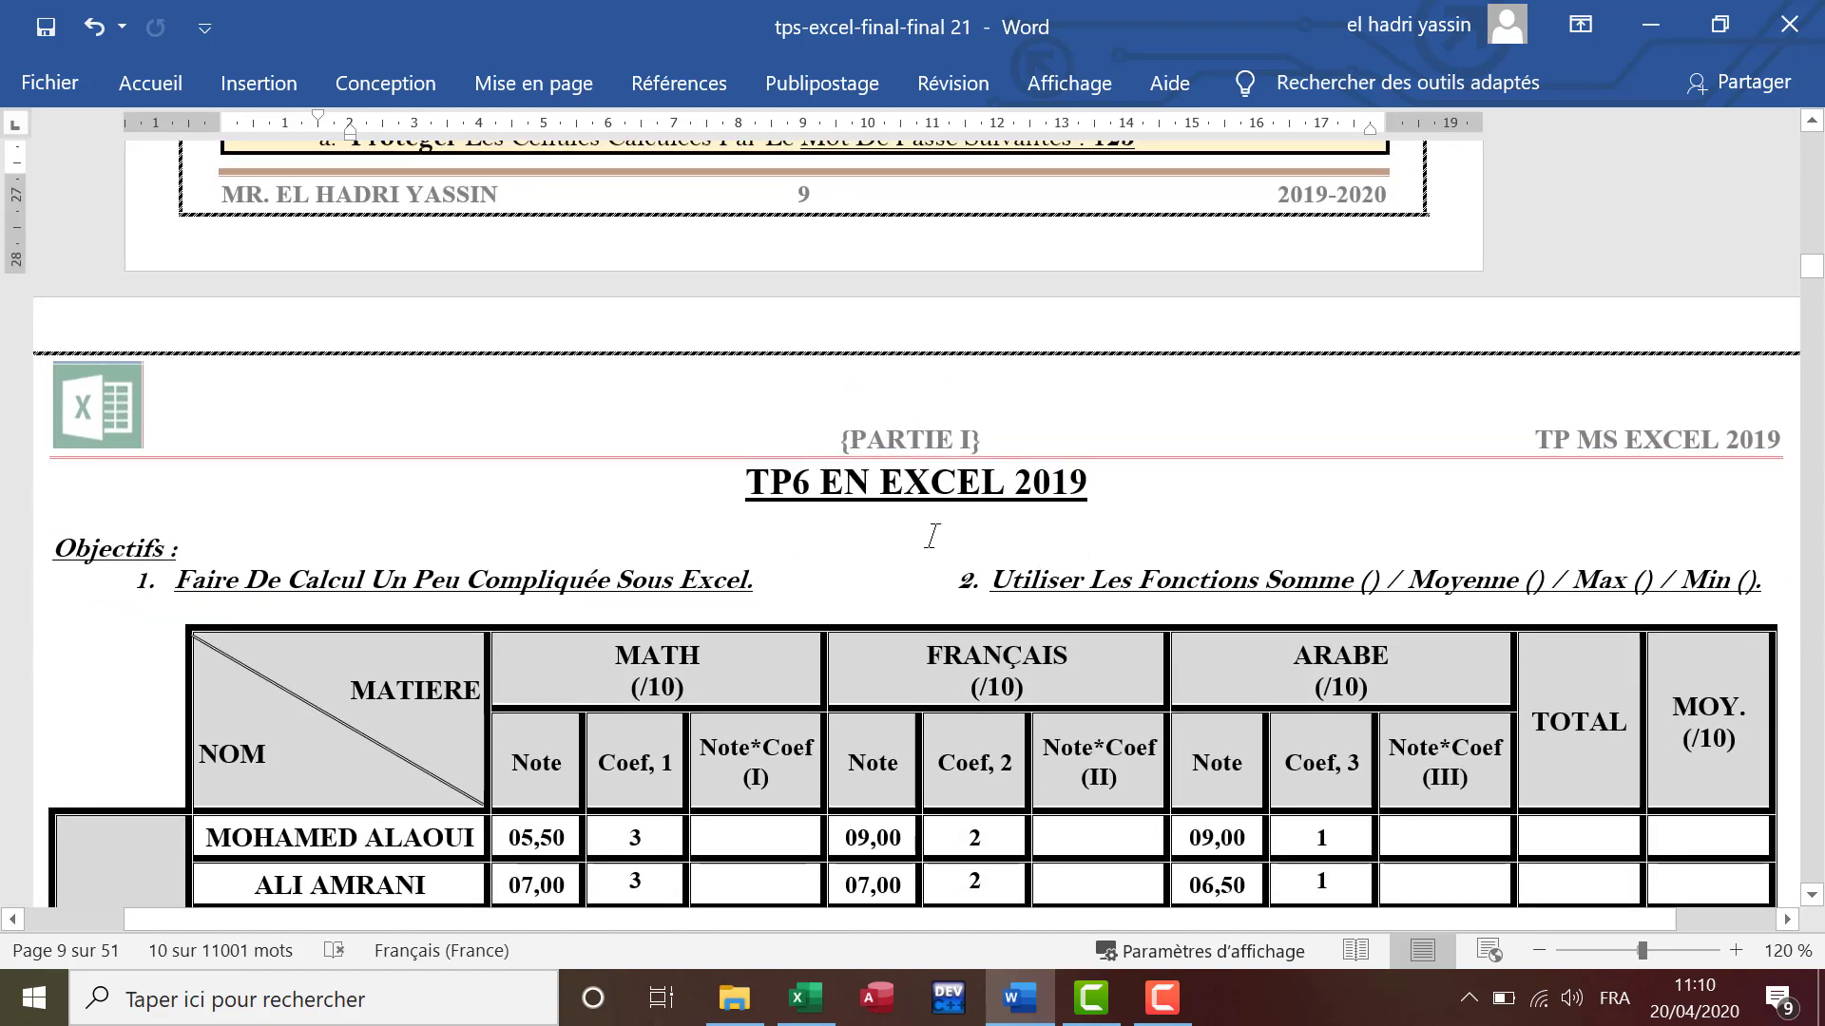
{"action": "scroll", "coordinate": [932, 535], "scroll_direction": "down", "scroll_amount": 2}
{"action": "scroll", "coordinate": [933, 532], "scroll_direction": "down", "scroll_amount": 2}
{"action": "scroll", "coordinate": [933, 532], "scroll_direction": "down", "scroll_amount": 2}
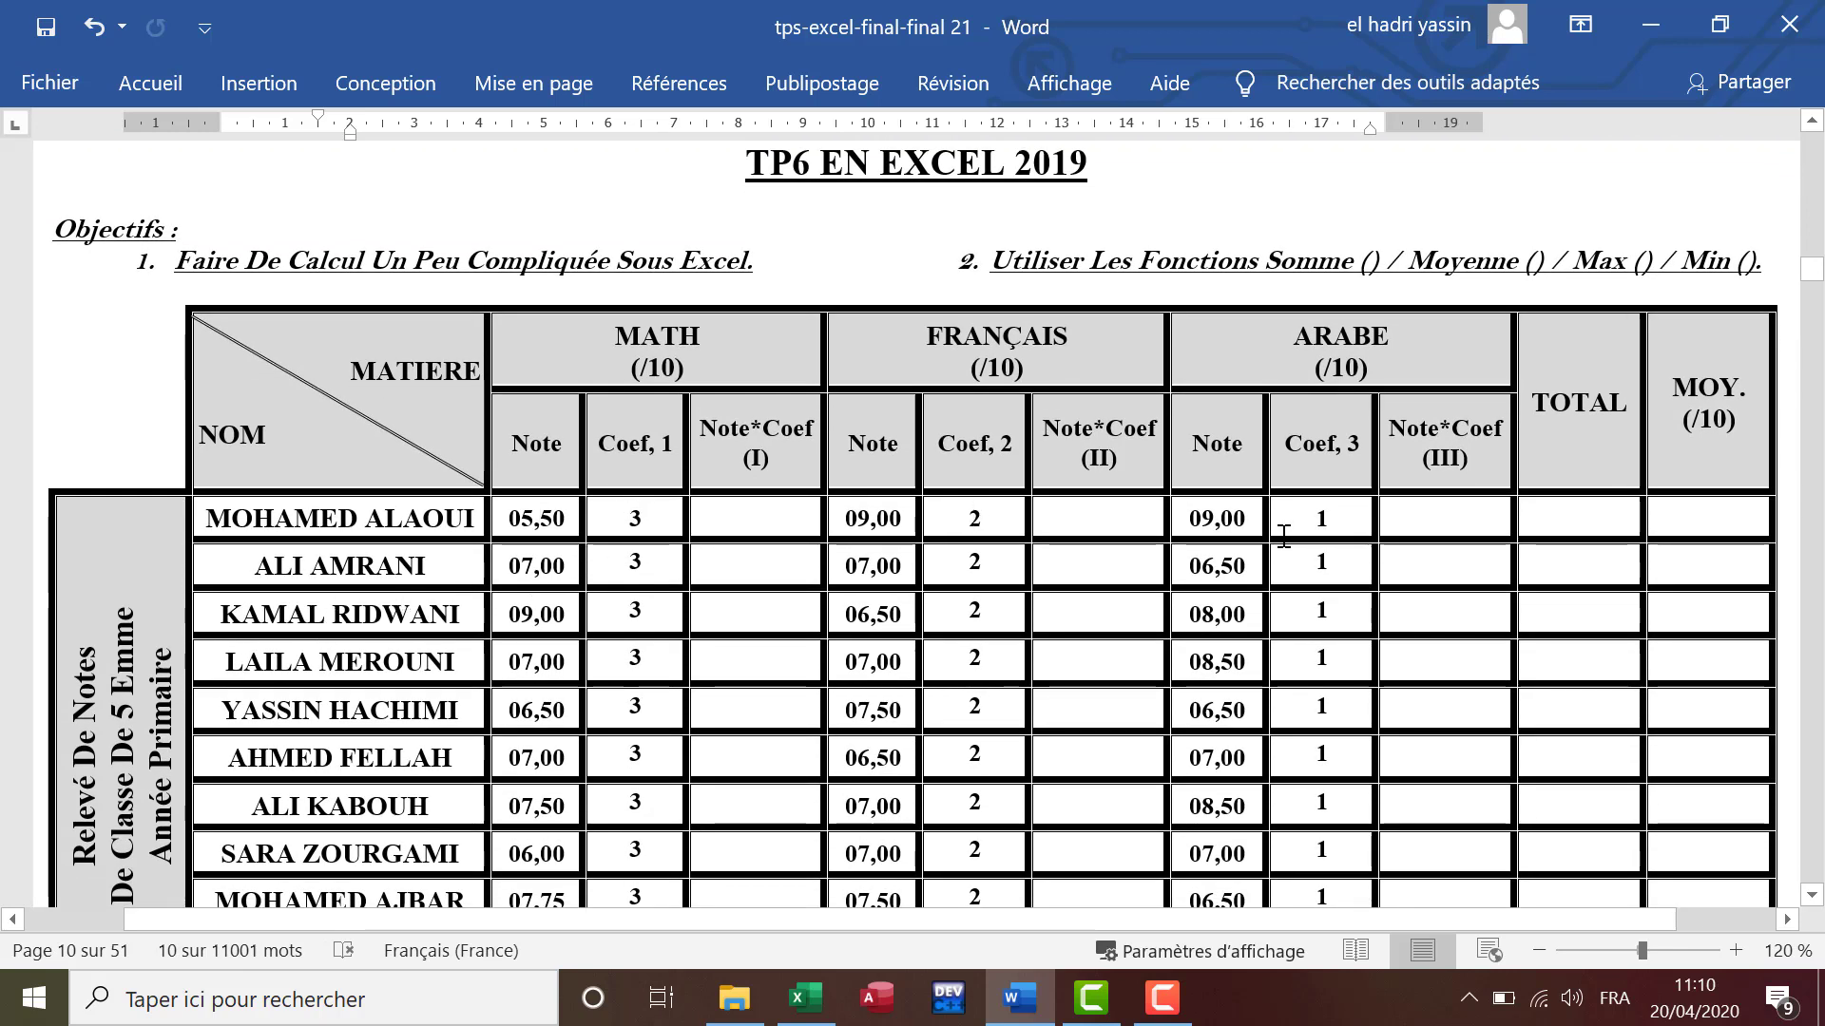
{"action": "mouse_move", "coordinate": [1688, 521]}
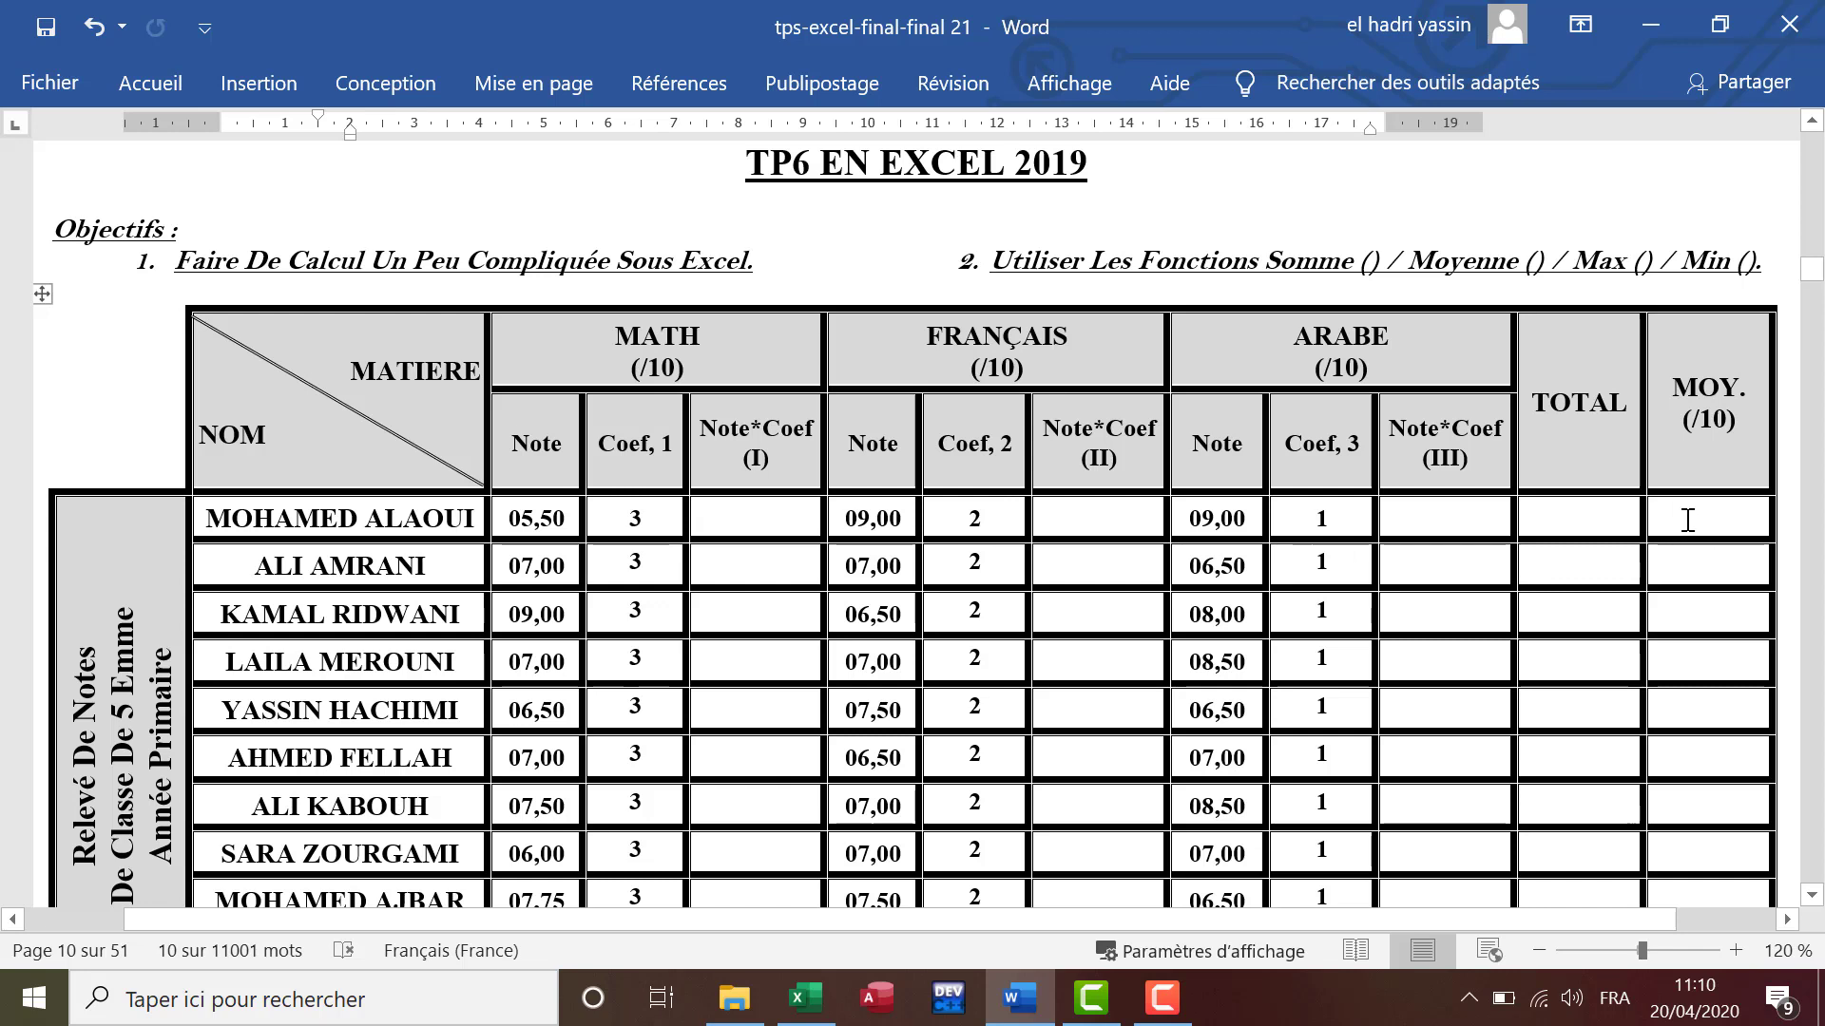
{"action": "scroll", "coordinate": [961, 574], "scroll_direction": "down", "scroll_amount": 2}
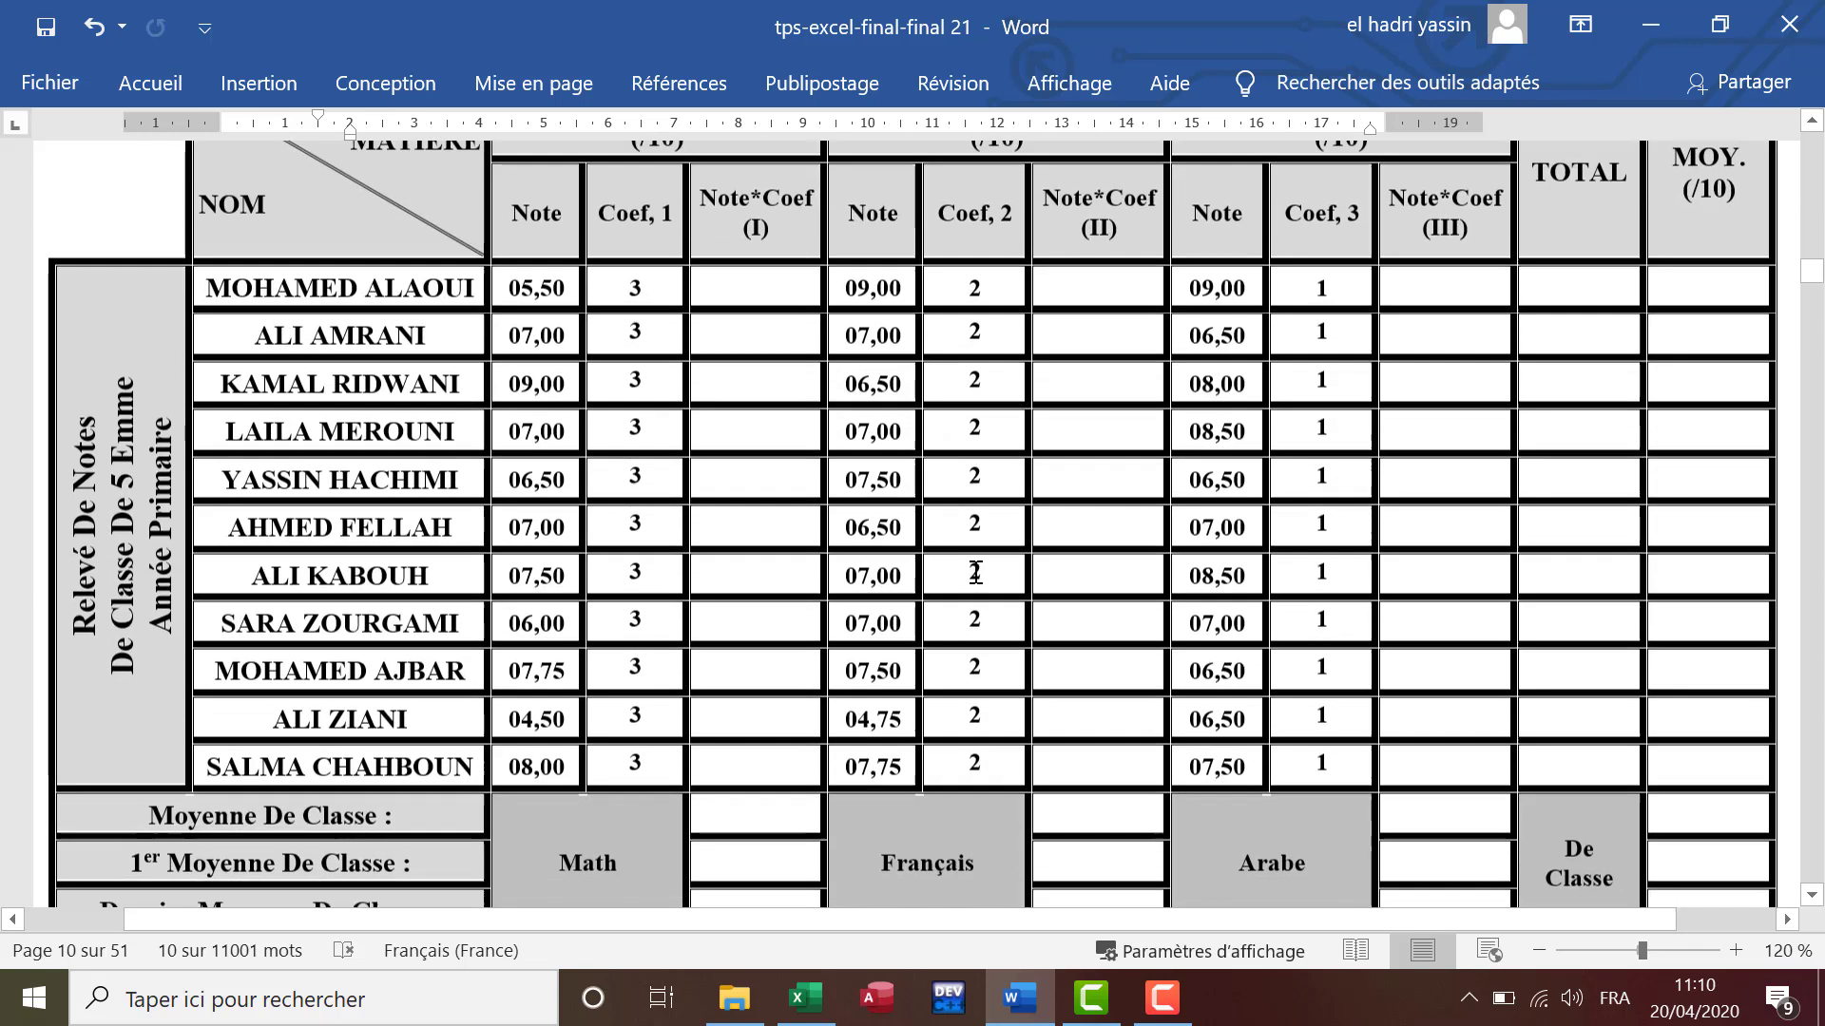
{"action": "scroll", "coordinate": [457, 538], "scroll_direction": "down", "scroll_amount": 3}
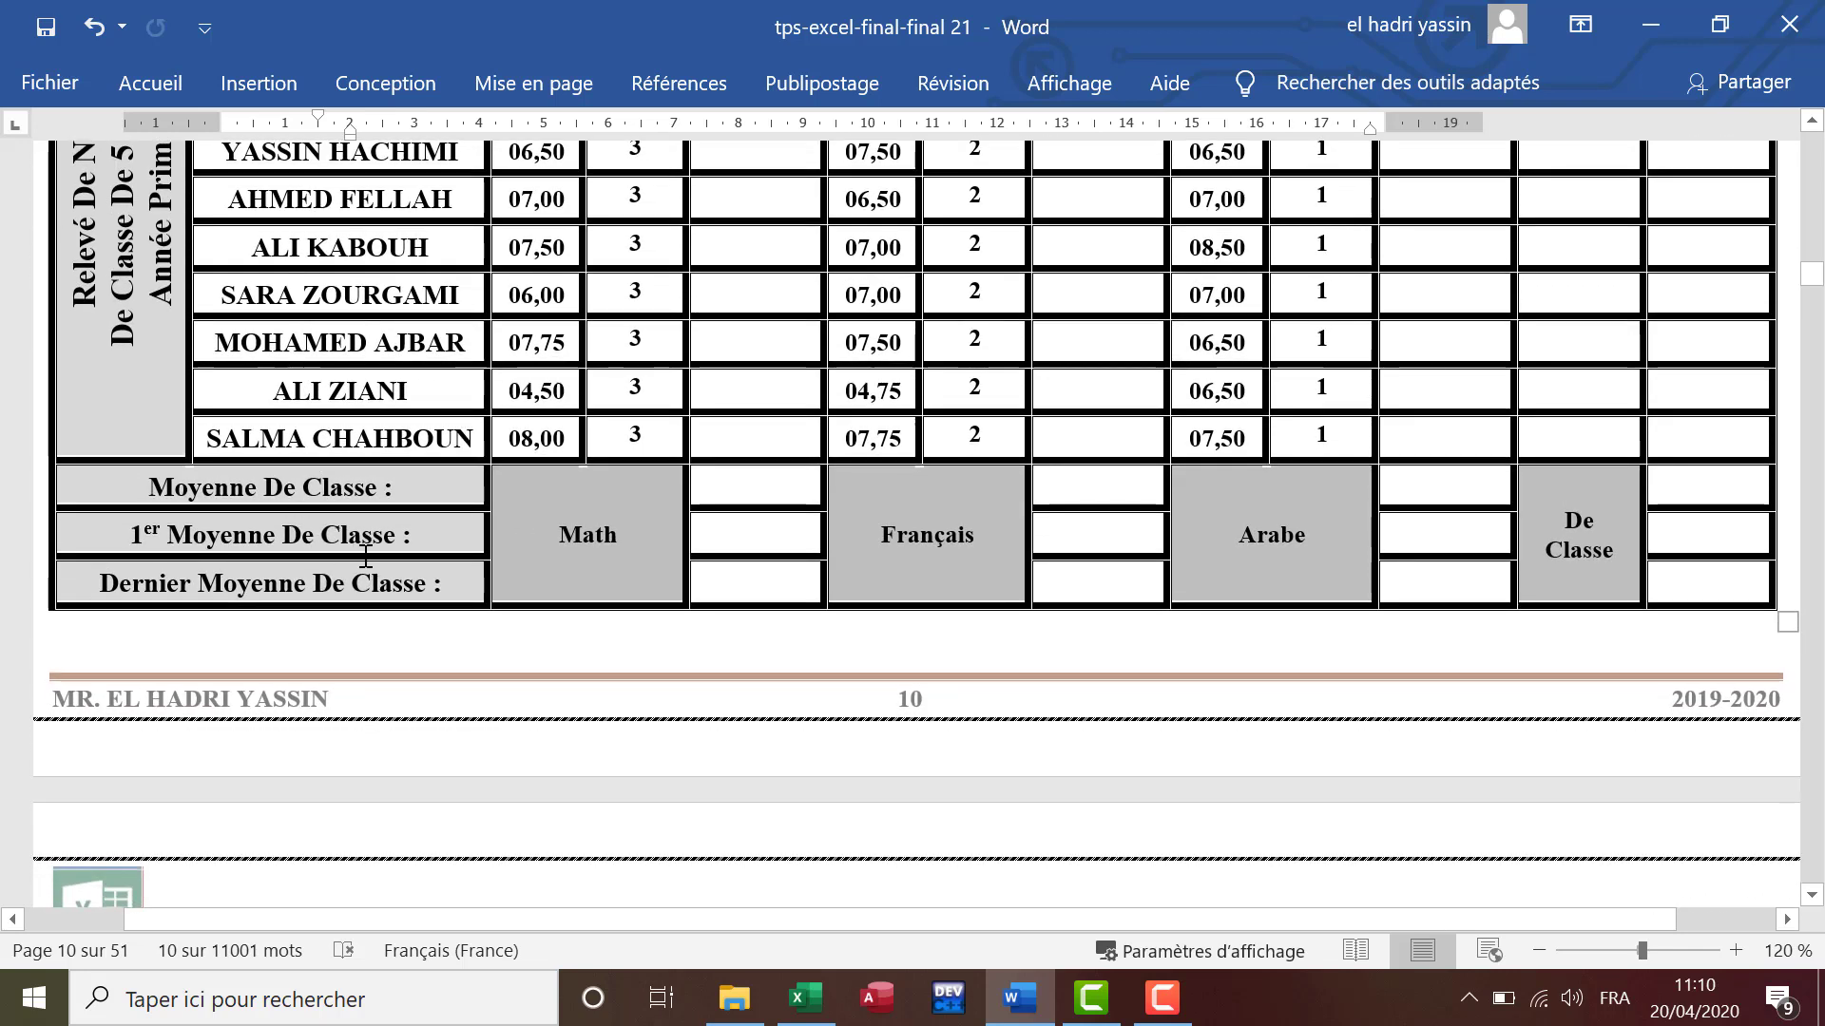
{"action": "scroll", "coordinate": [779, 660], "scroll_direction": "down", "scroll_amount": 3}
{"action": "scroll", "coordinate": [779, 660], "scroll_direction": "down", "scroll_amount": 1}
{"action": "scroll", "coordinate": [779, 661], "scroll_direction": "down", "scroll_amount": 1}
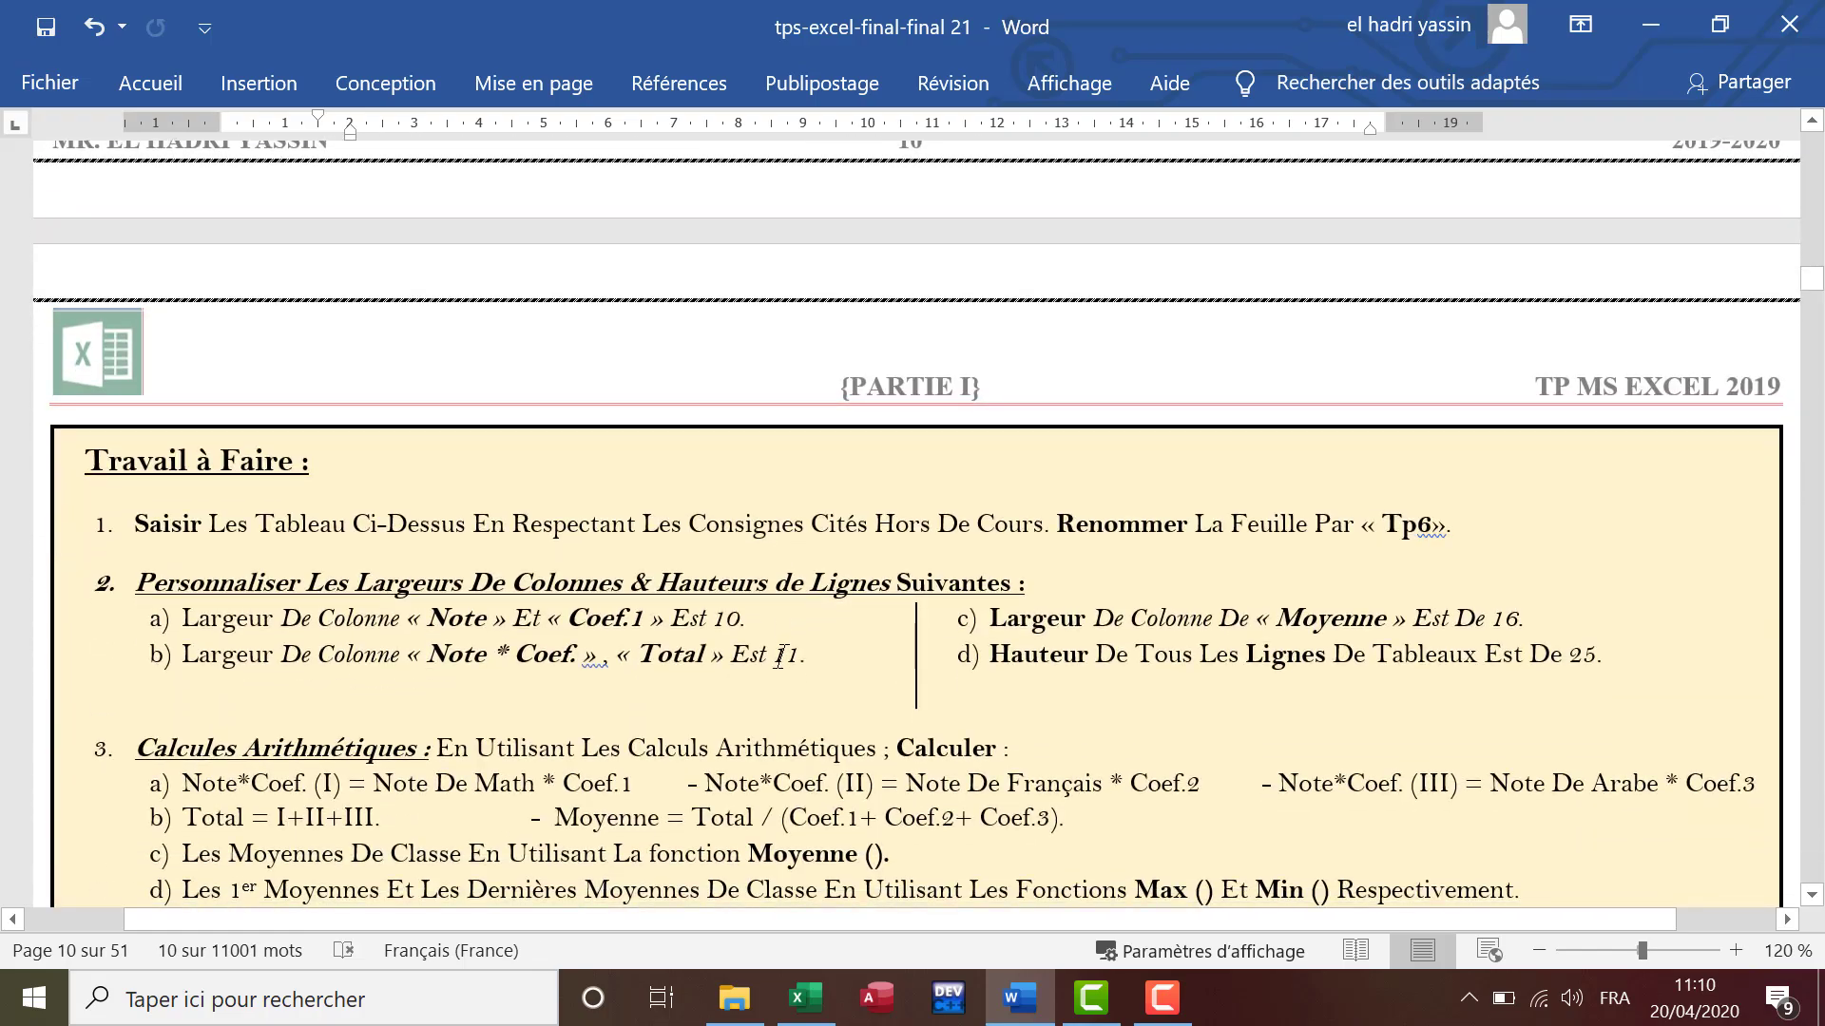
{"action": "scroll", "coordinate": [779, 654], "scroll_direction": "down", "scroll_amount": 1}
{"action": "scroll", "coordinate": [779, 653], "scroll_direction": "down", "scroll_amount": 3}
{"action": "scroll", "coordinate": [779, 654], "scroll_direction": "down", "scroll_amount": 1}
{"action": "scroll", "coordinate": [571, 627], "scroll_direction": "up", "scroll_amount": 2}
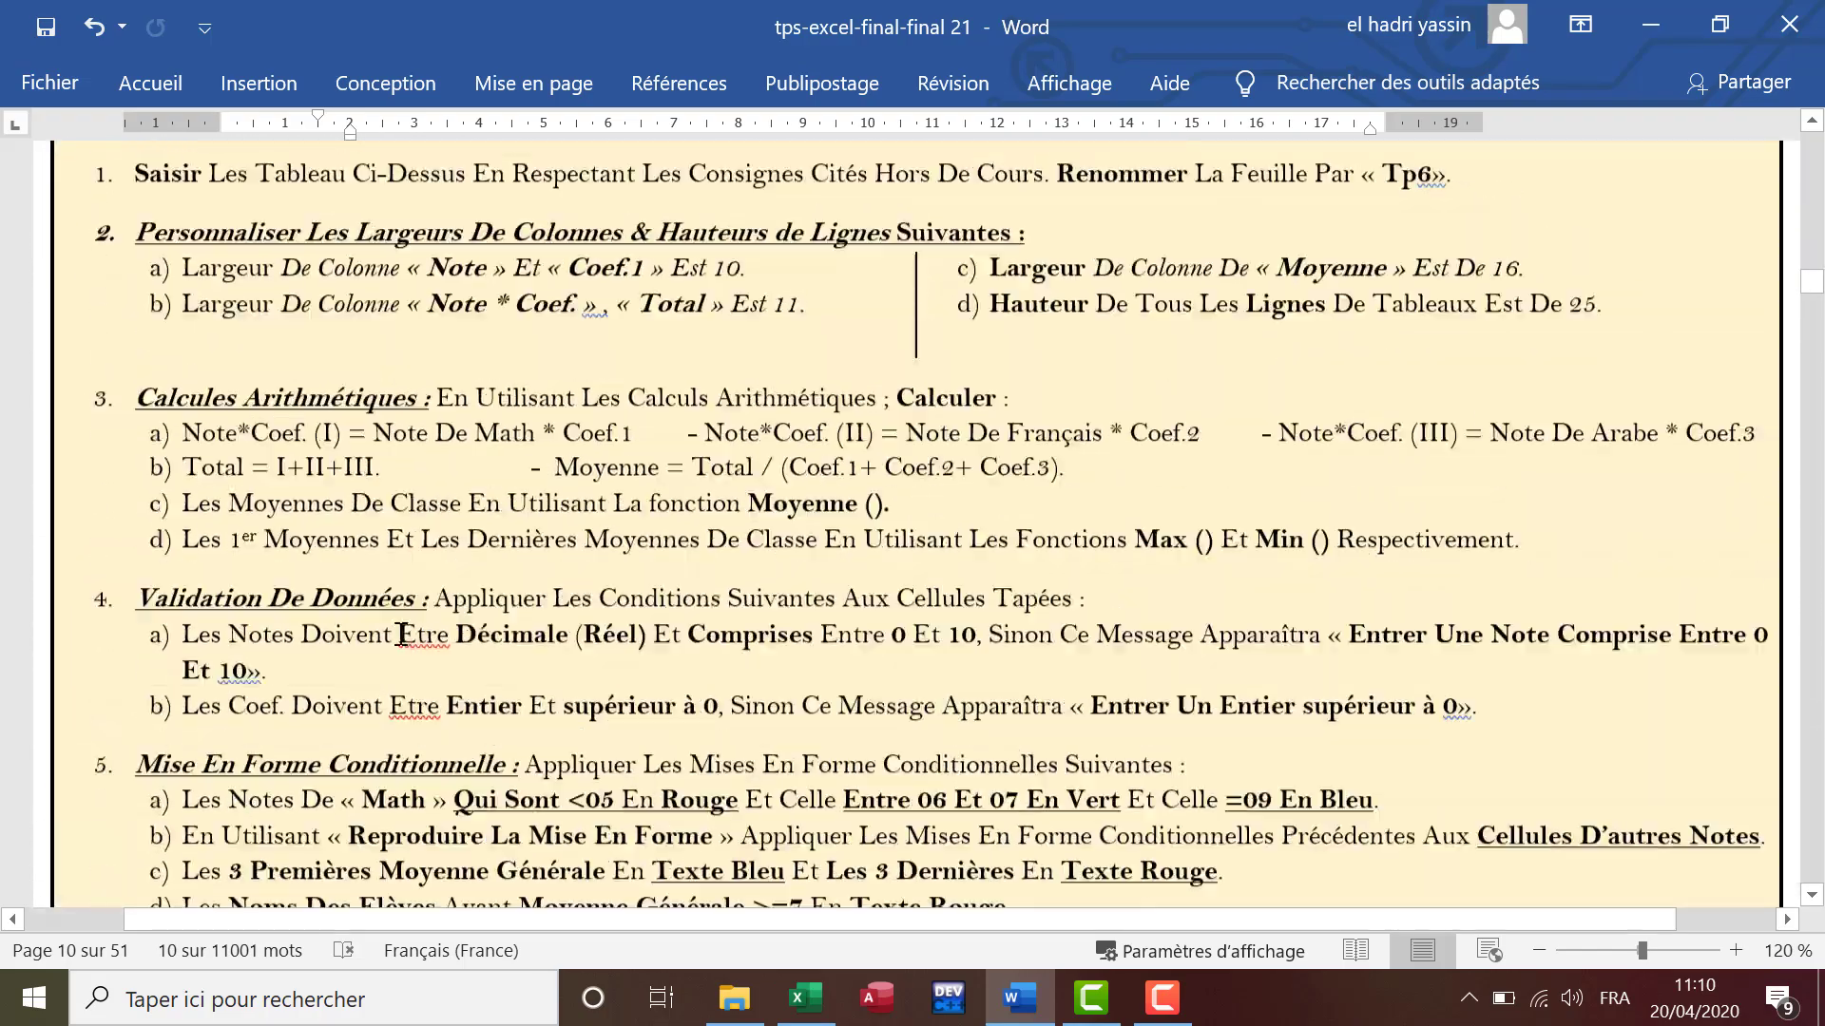
{"action": "scroll", "coordinate": [412, 599], "scroll_direction": "up", "scroll_amount": 4}
{"action": "scroll", "coordinate": [418, 594], "scroll_direction": "up", "scroll_amount": 6}
{"action": "scroll", "coordinate": [437, 580], "scroll_direction": "up", "scroll_amount": 6}
{"action": "scroll", "coordinate": [443, 570], "scroll_direction": "up", "scroll_amount": 6}
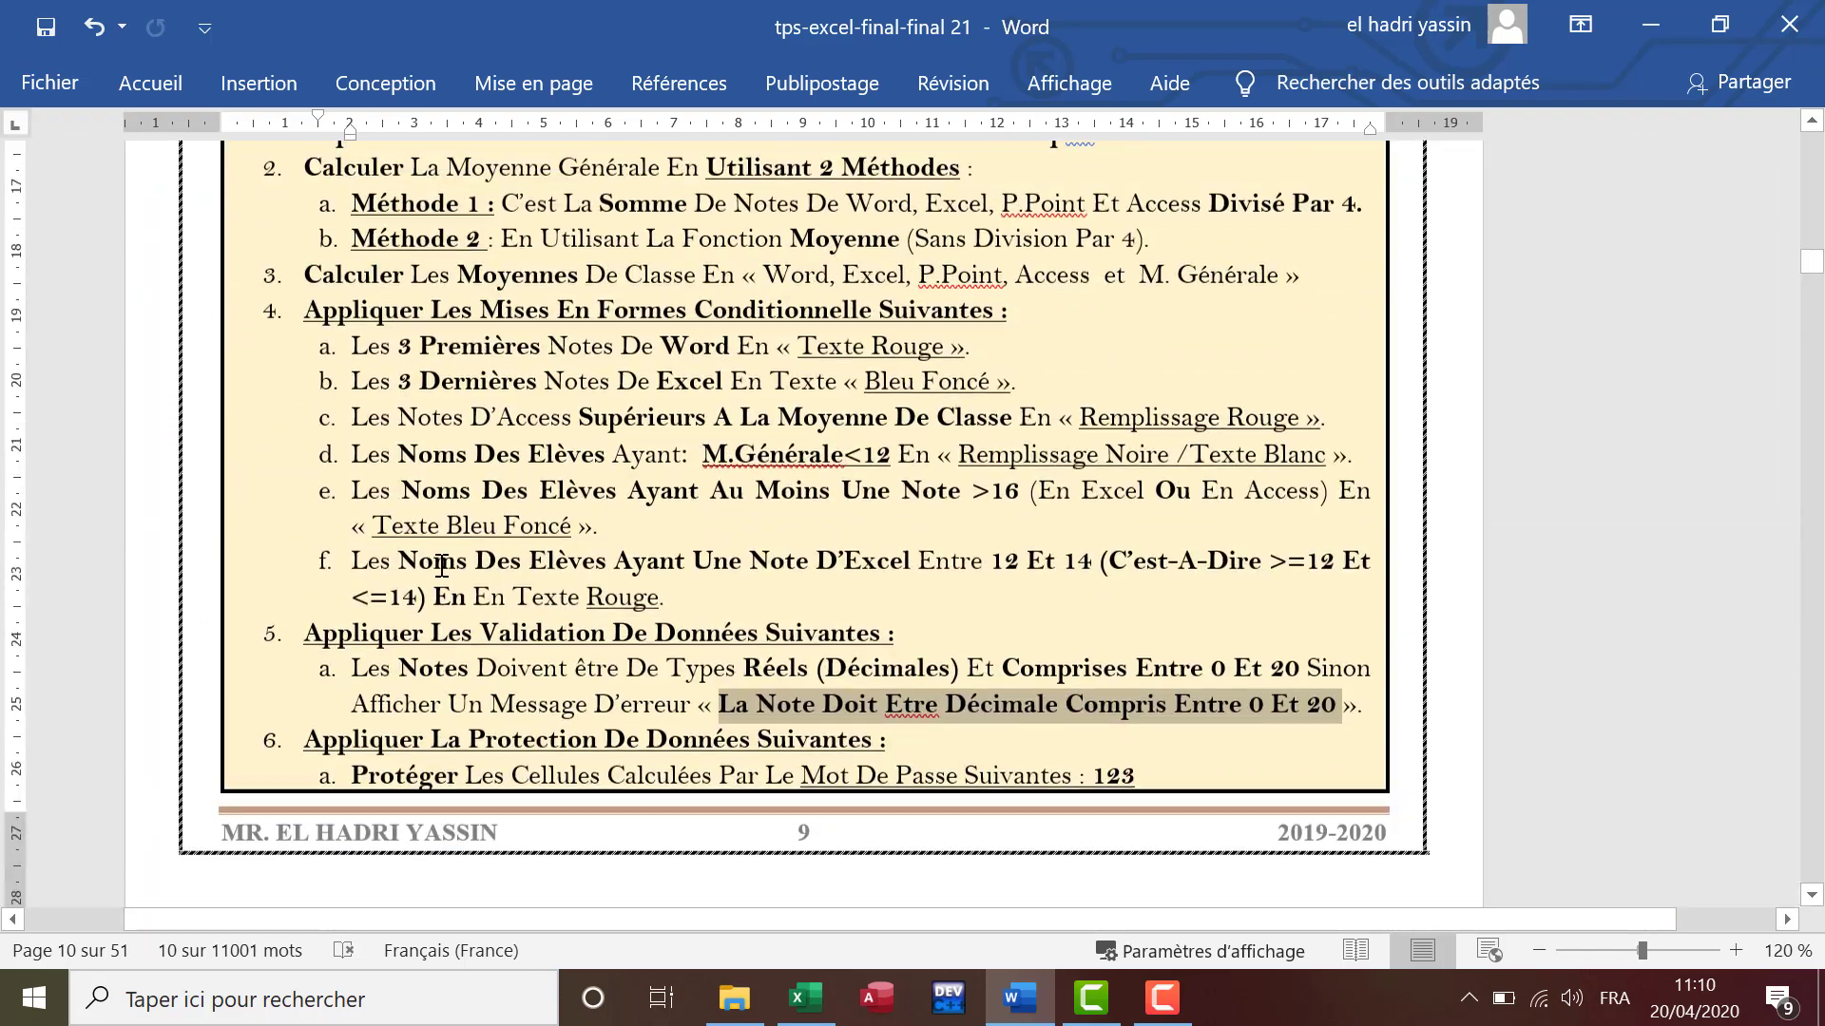
{"action": "scroll", "coordinate": [443, 559], "scroll_direction": "up", "scroll_amount": 4}
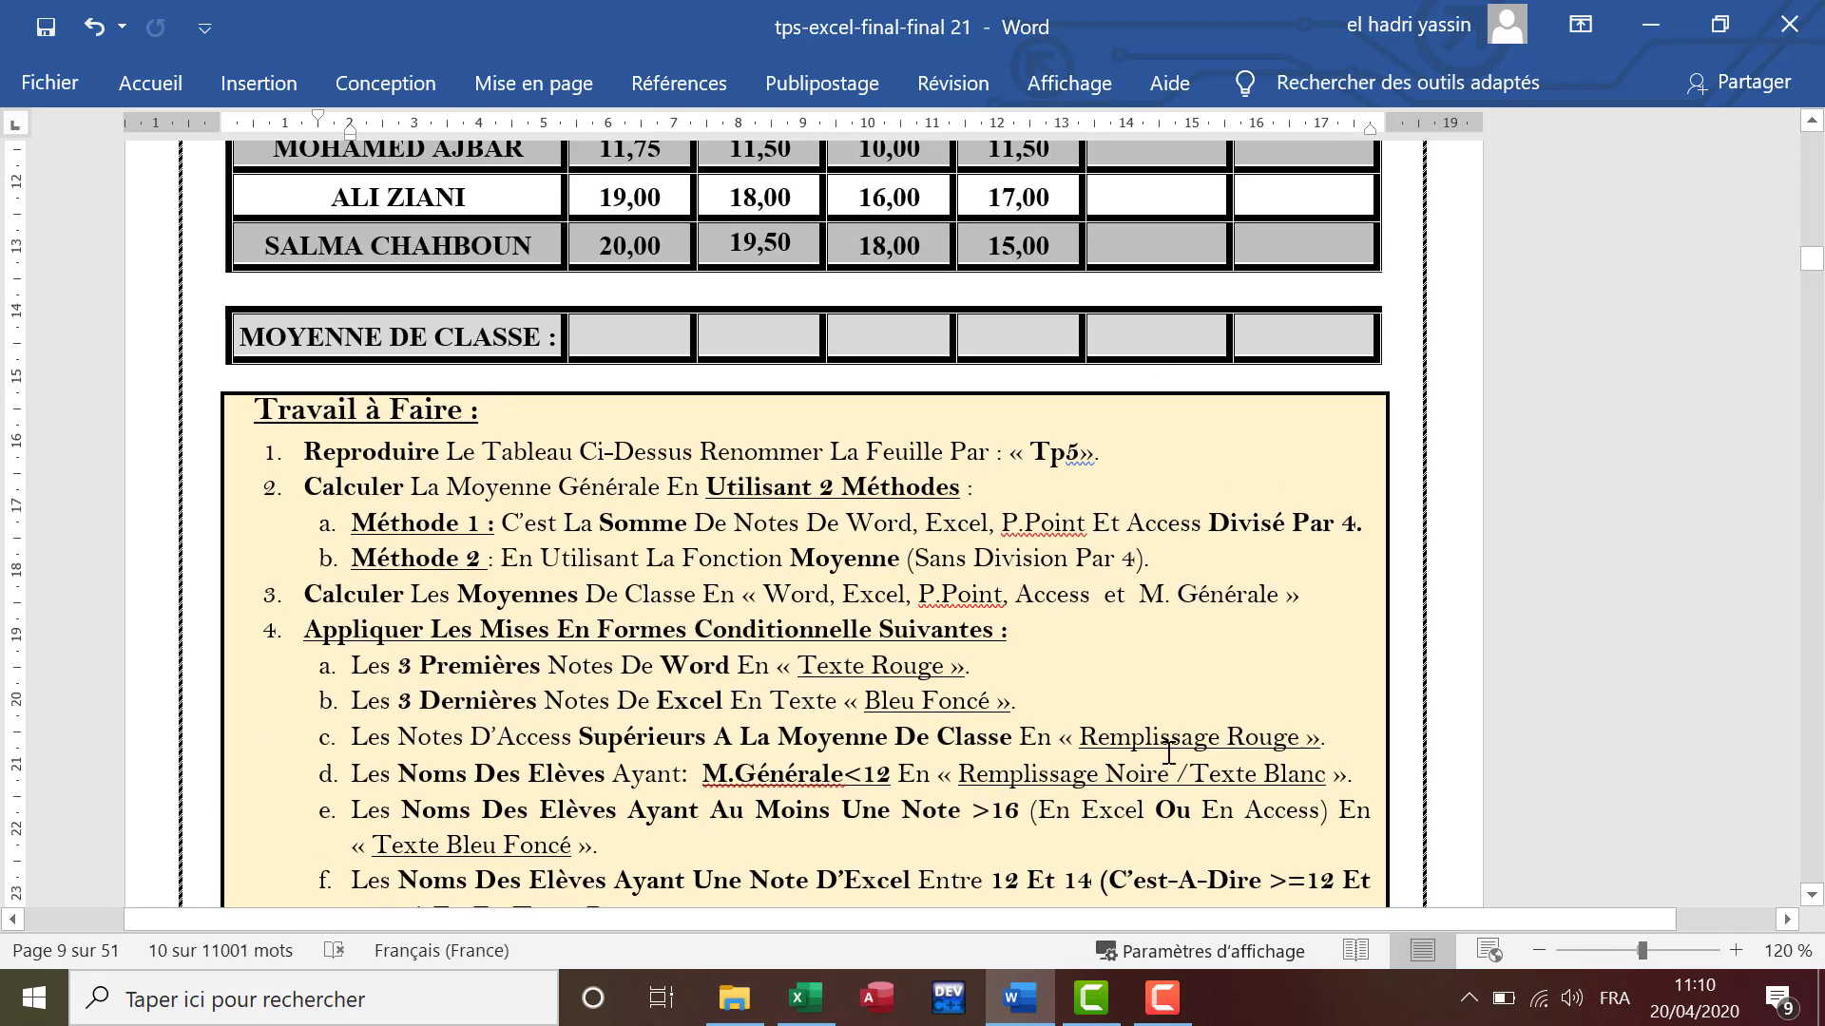